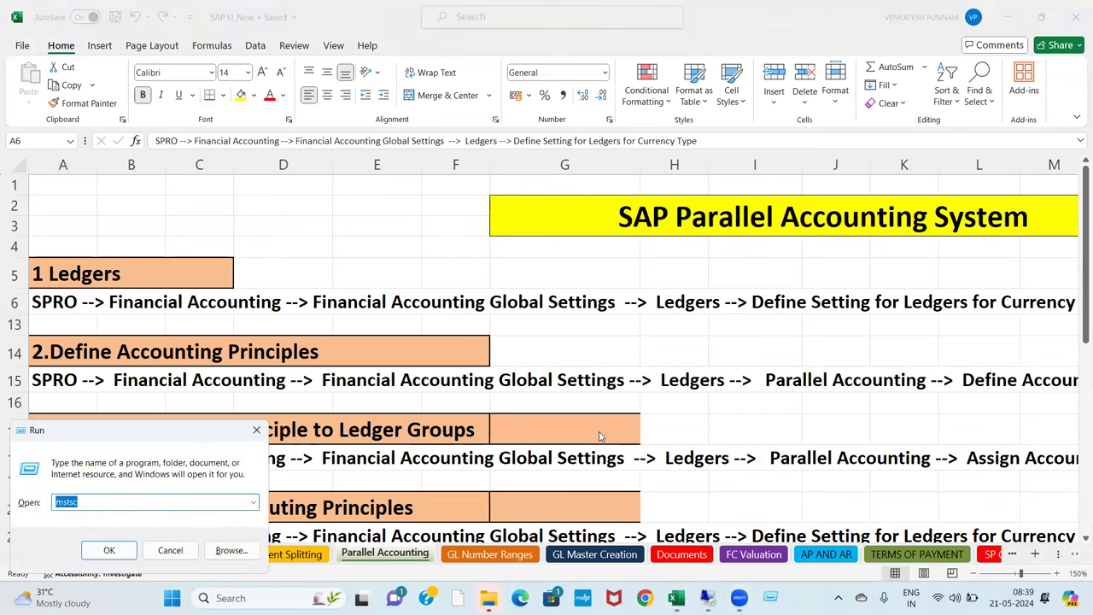
Launch Remote Desktop Connection, change the port to 1154 and enter the new user name.
{"action": "key", "text": "Return"}
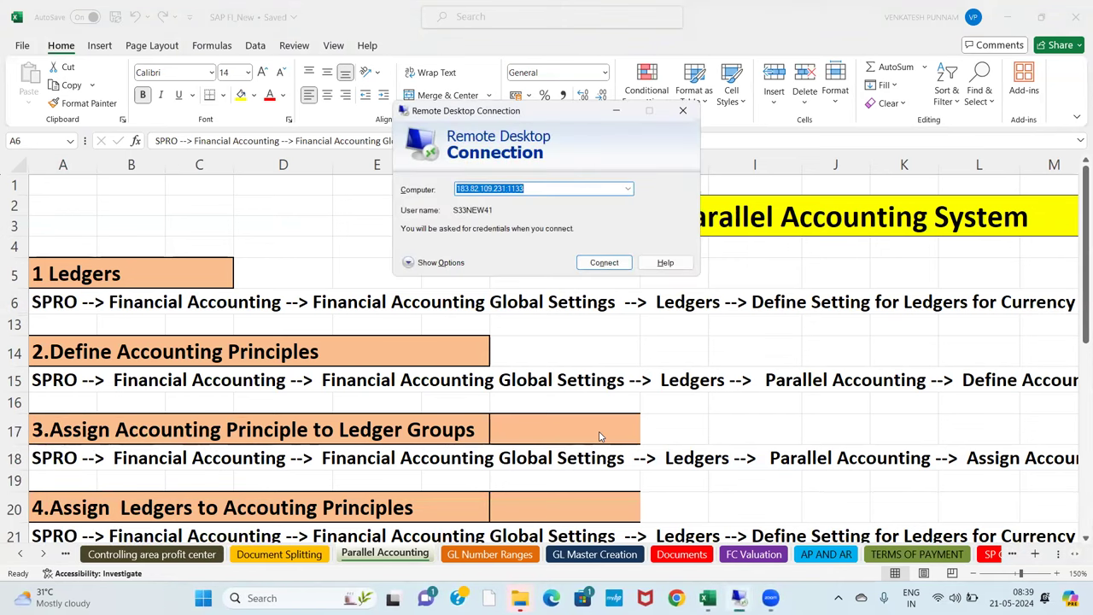
{"action": "left_click", "coordinate": [441, 263]}
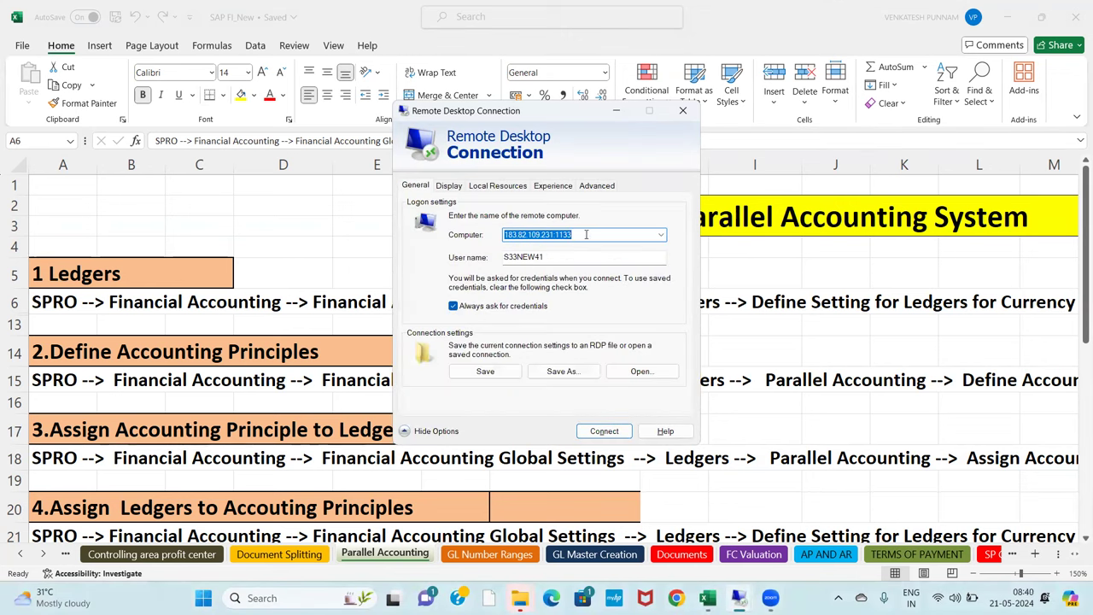
{"action": "left_click", "coordinate": [586, 234]}
{"action": "key", "text": "BackSpace"}
{"action": "key", "text": "BackSpace"}
{"action": "key", "text": "BackSpace"}
{"action": "key", "text": "BackSpace"}
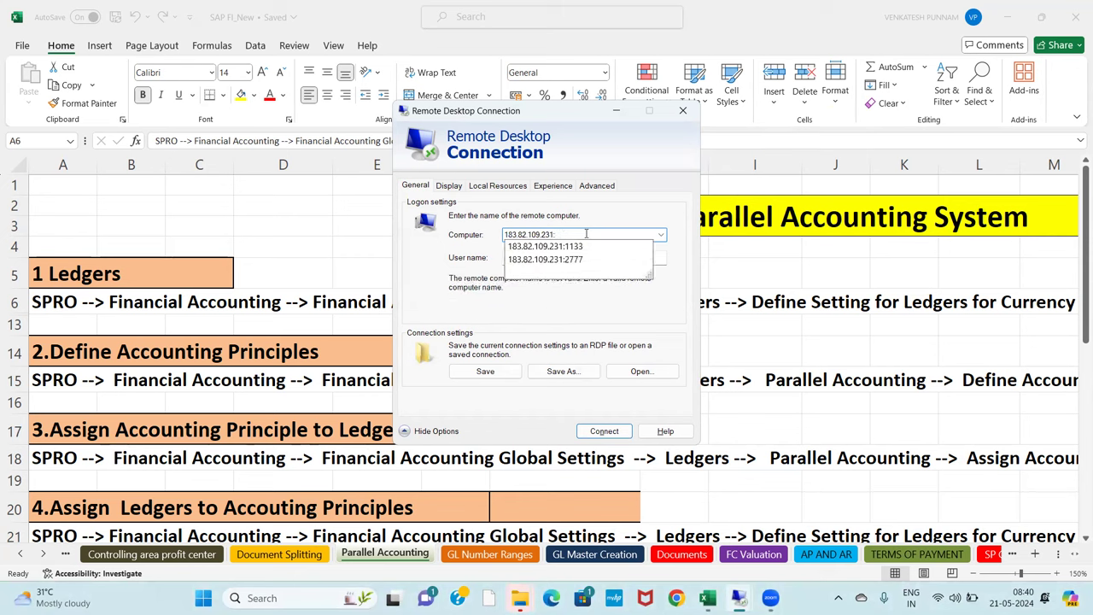
{"action": "type", "text": "11"}
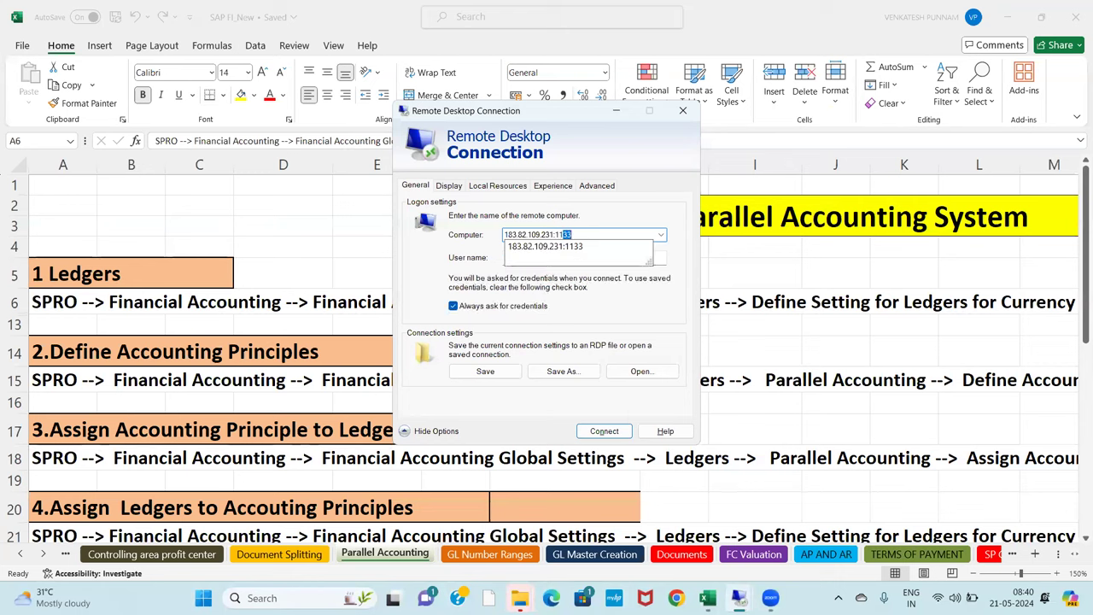
{"action": "type", "text": "54"}
{"action": "left_click", "coordinate": [572, 258]}
{"action": "key", "text": "BackSpace"}
{"action": "key", "text": "BackSpace"}
{"action": "key", "text": "BackSpace"}
{"action": "key", "text": "BackSpace"}
{"action": "key", "text": "BackSpace"}
{"action": "key", "text": "BackSpace"}
{"action": "key", "text": "BackSpace"}
{"action": "key", "text": "BackSpace"}
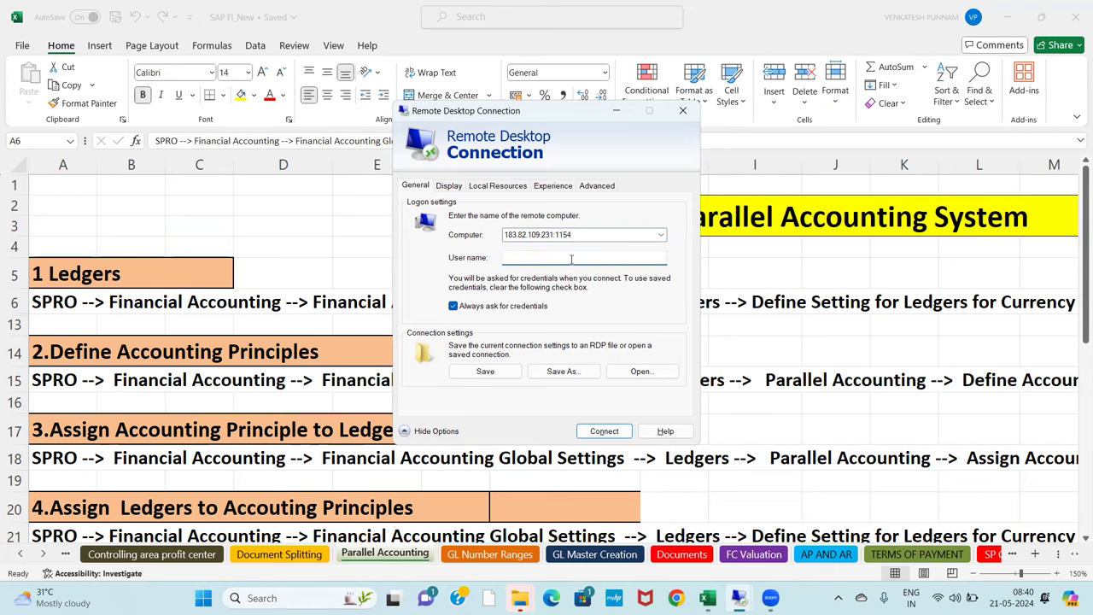
{"action": "type", "text": "S54NEW54"}
Connect with the account password and accept the certificate warning.
{"action": "left_click", "coordinate": [613, 433]}
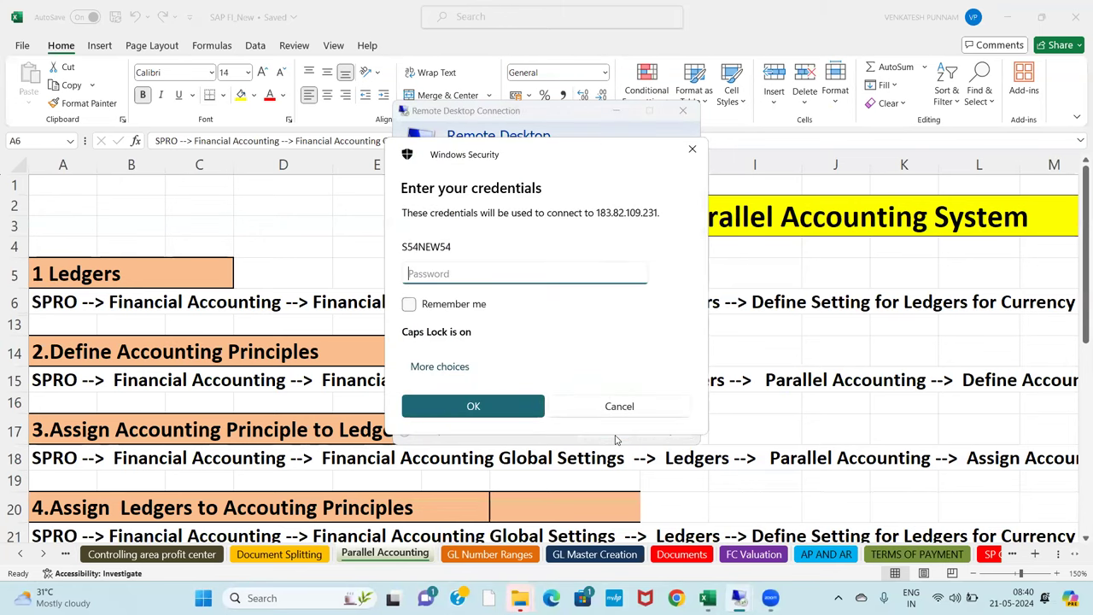
{"action": "key", "text": "Caps_Lock"}
{"action": "type", "text": "•••••"}
{"action": "key", "text": "Return"}
{"action": "key", "text": "y"}
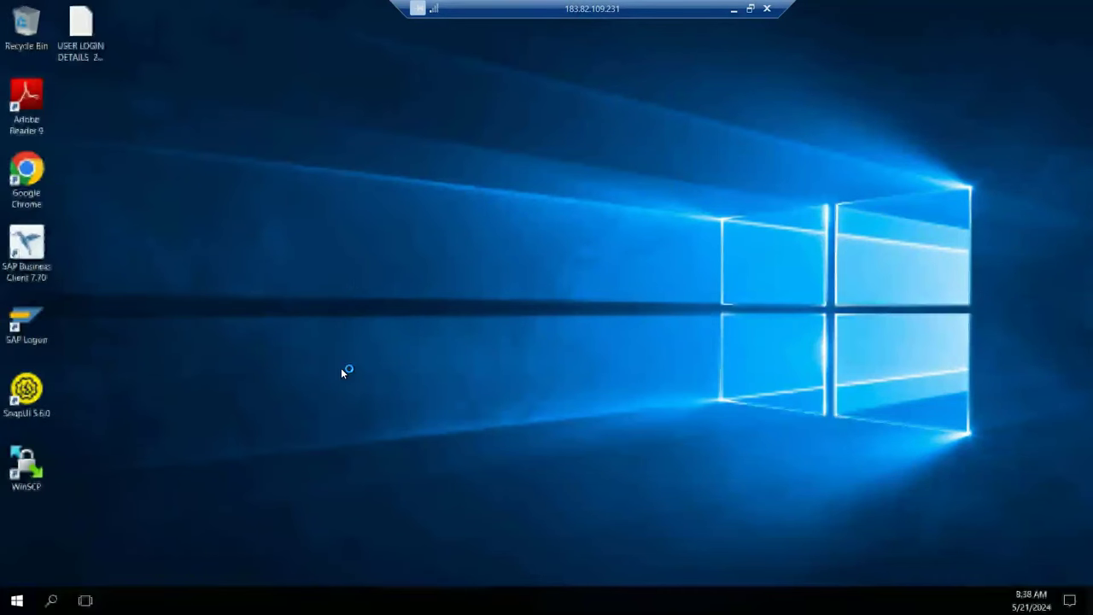
Launch SAP Logon, choose the S4HANA system and enter the user name.
{"action": "double_click", "coordinate": [27, 323]}
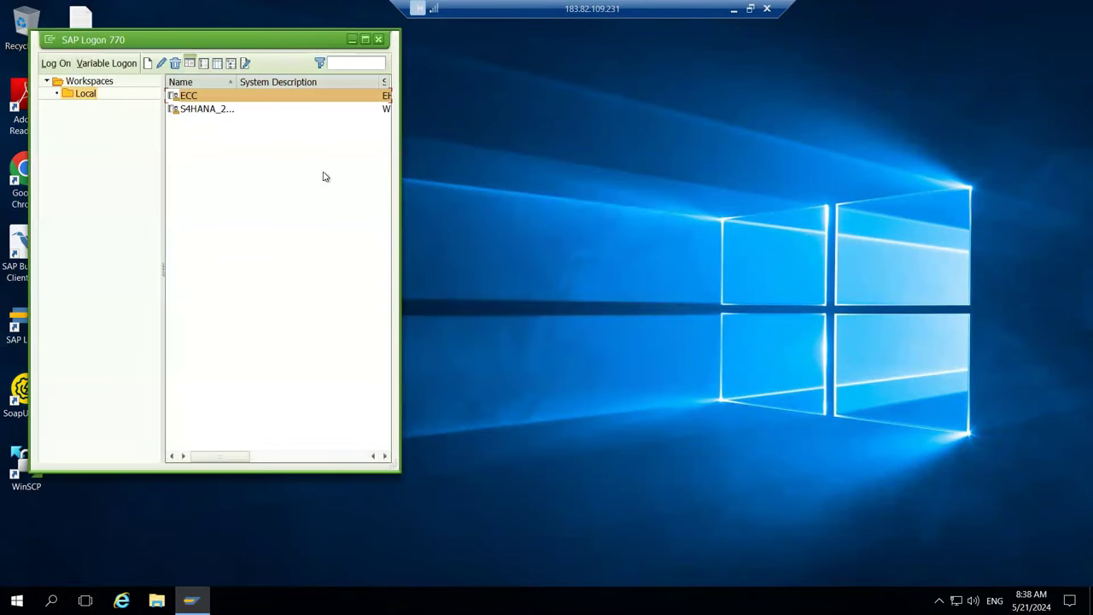
{"action": "left_click_drag", "start_coordinate": [401, 199], "coordinate": [528, 195]}
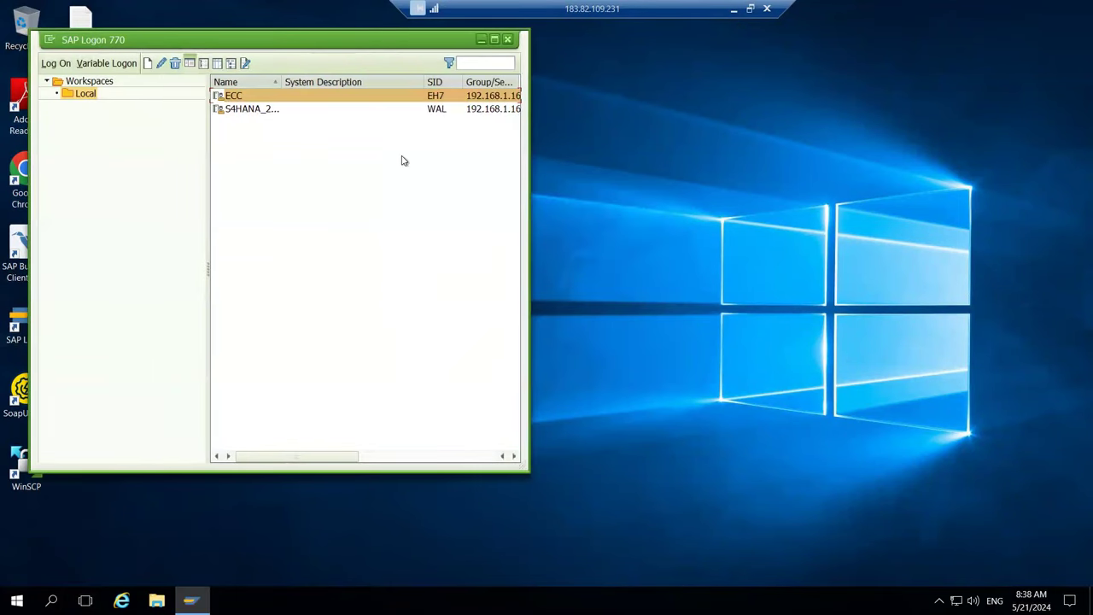
{"action": "left_click", "coordinate": [268, 111]}
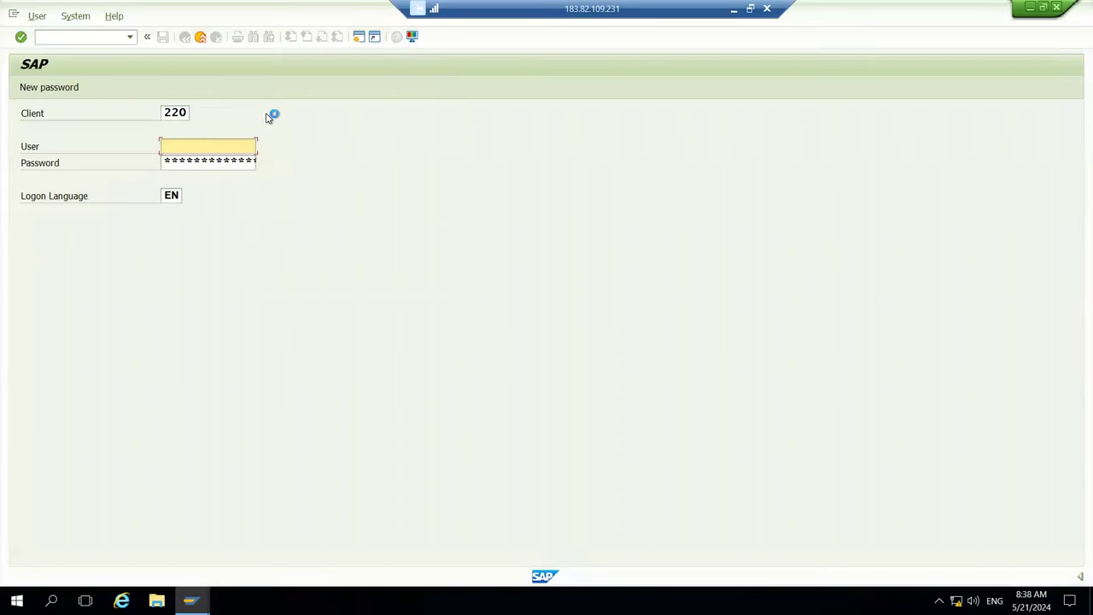
{"action": "left_click", "coordinate": [203, 152]}
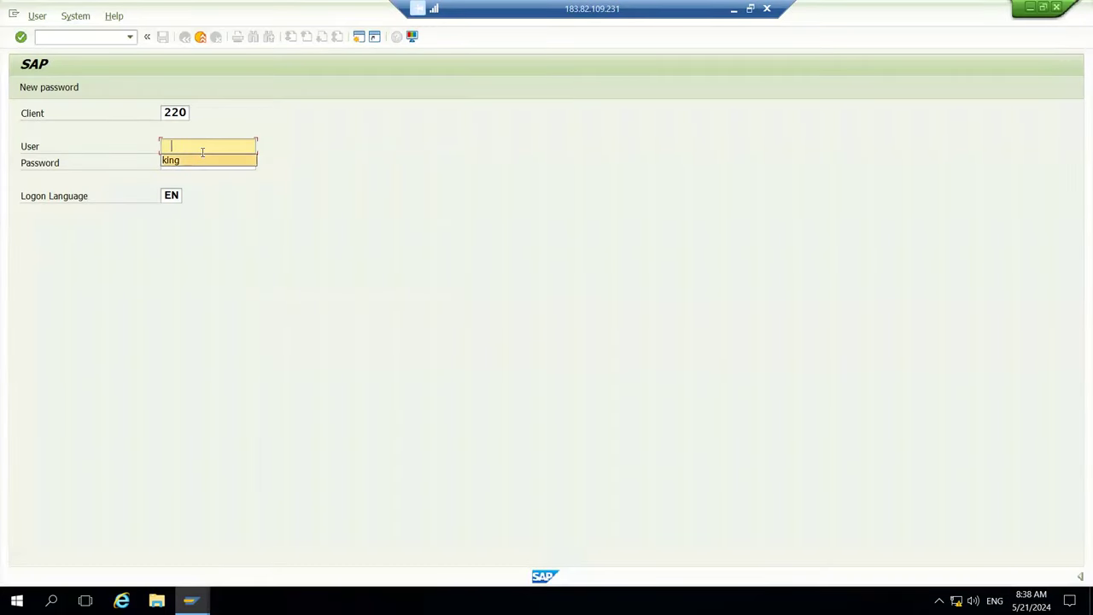
{"action": "type", "text": "king"}
{"action": "key", "text": "Tab"}
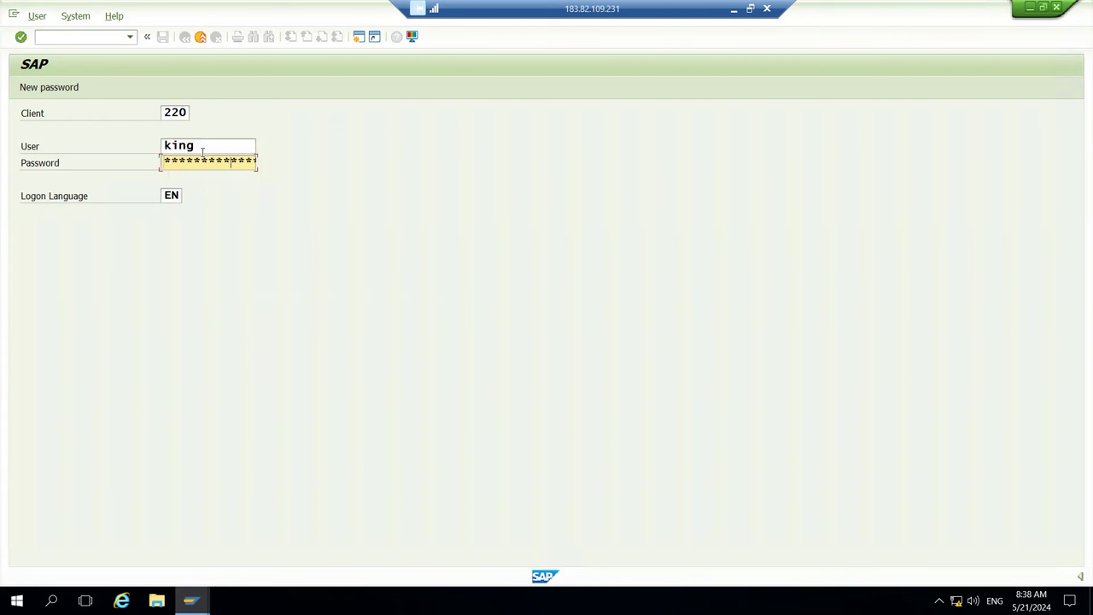
Re-enter the password, log on, and dismiss the failed-attempts notice.
{"action": "key", "text": "Return"}
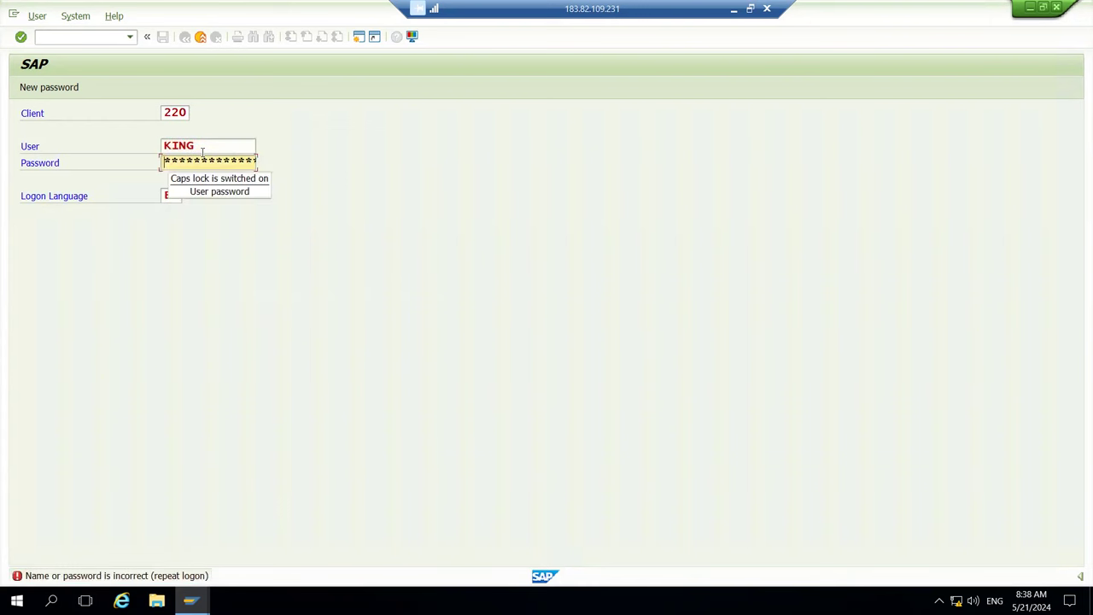
{"action": "type", "text": "********"}
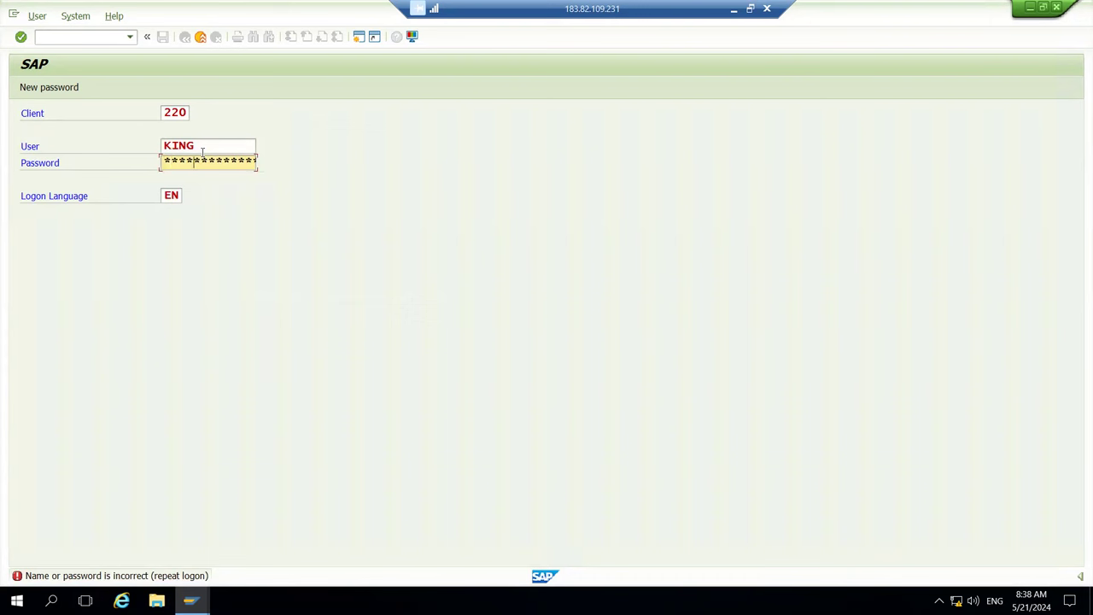
{"action": "left_click", "coordinate": [202, 151]}
{"action": "key", "text": "Return"}
{"action": "type", "text": "*******"}
{"action": "key", "text": "Return"}
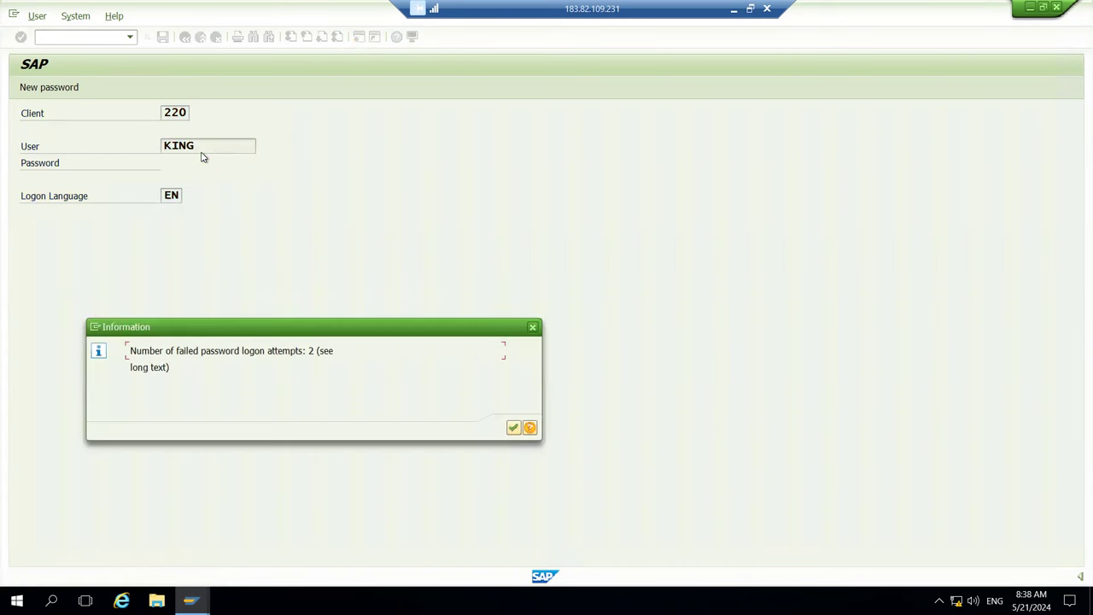
{"action": "key", "text": "Return"}
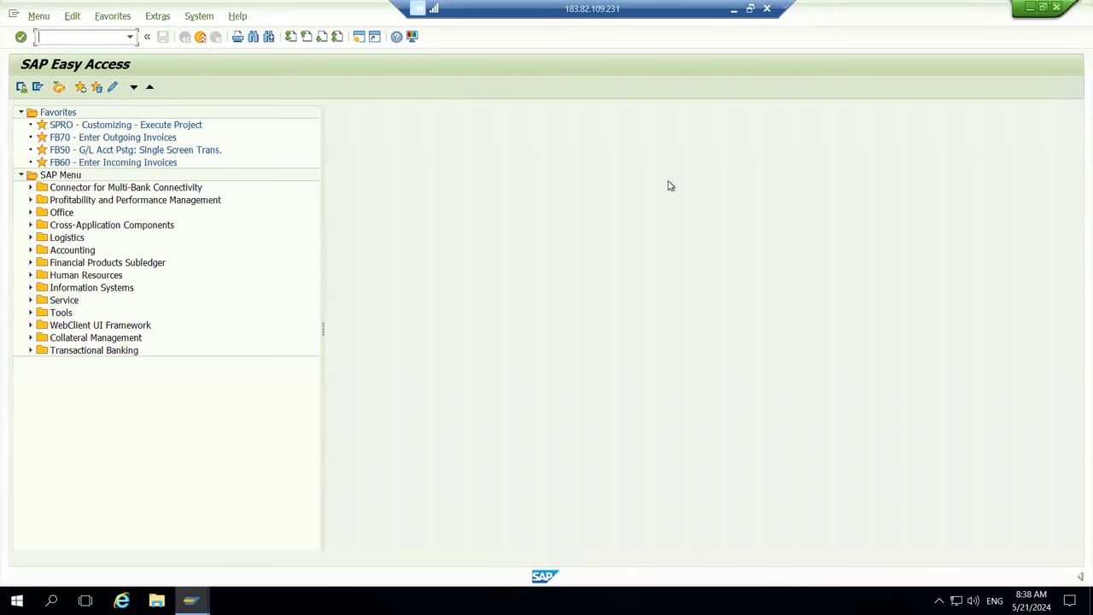
Raise the SAP GUI font size from 12 to 14, open a new session and hide the remote window.
{"action": "left_click", "coordinate": [411, 37]}
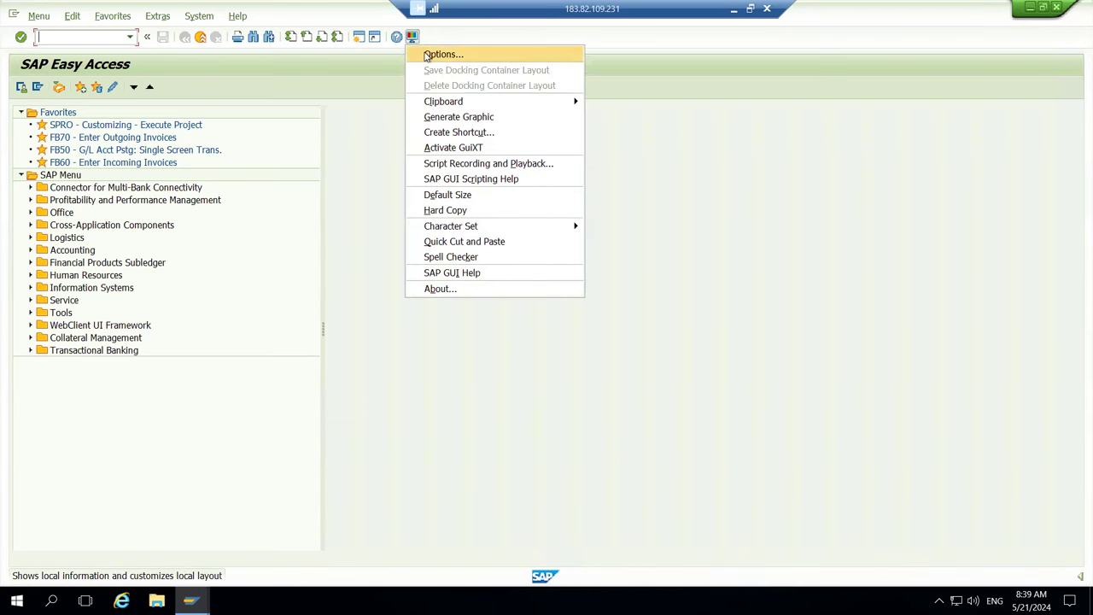
{"action": "left_click", "coordinate": [427, 54]}
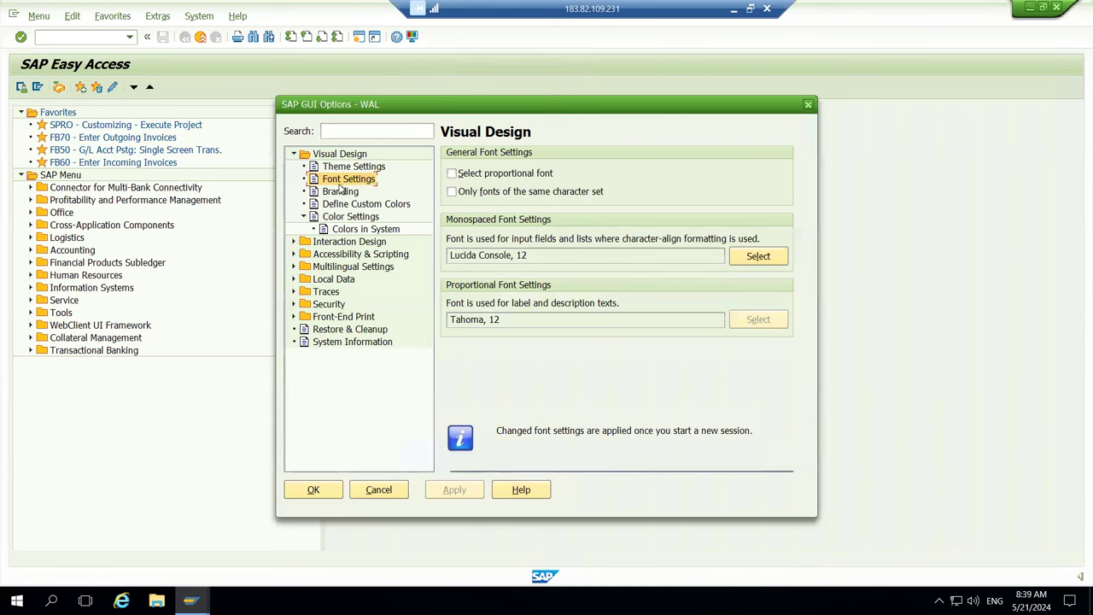
{"action": "left_click", "coordinate": [755, 265]}
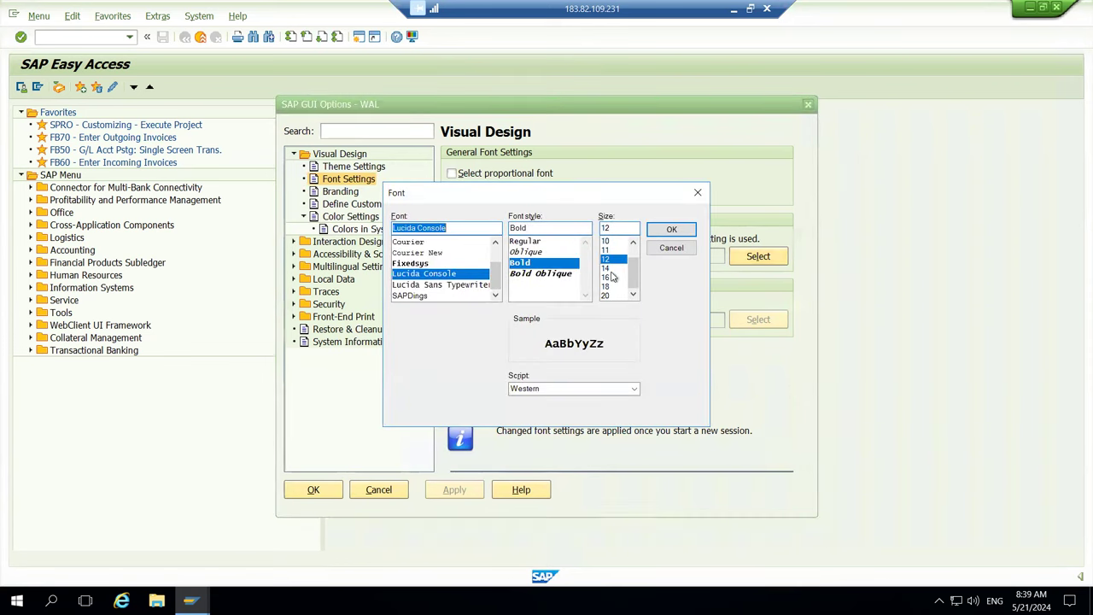
{"action": "left_click", "coordinate": [615, 268]}
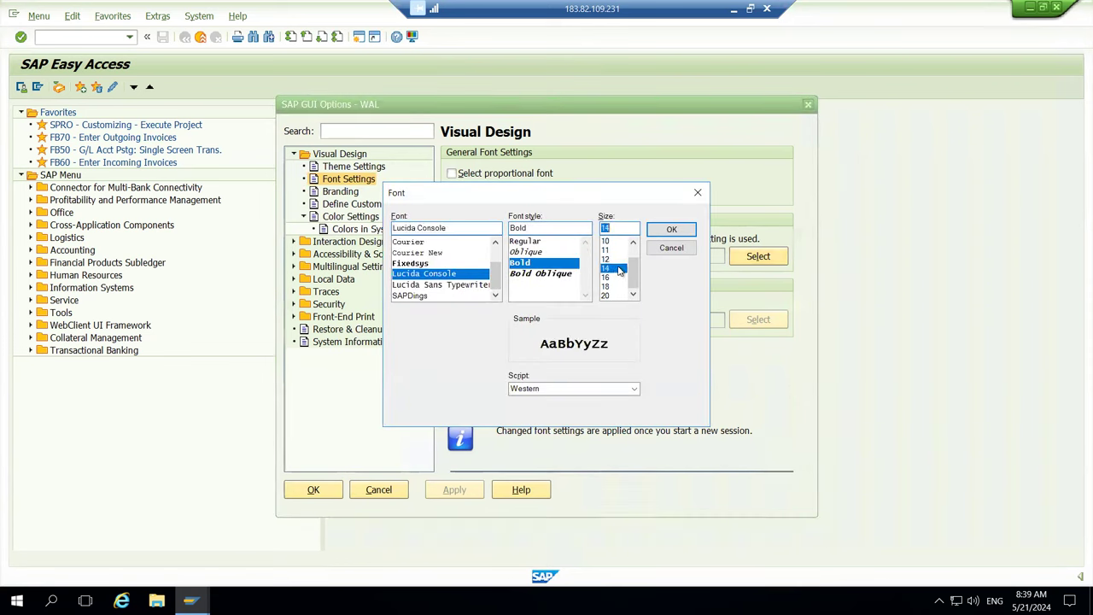
{"action": "left_click", "coordinate": [672, 230]}
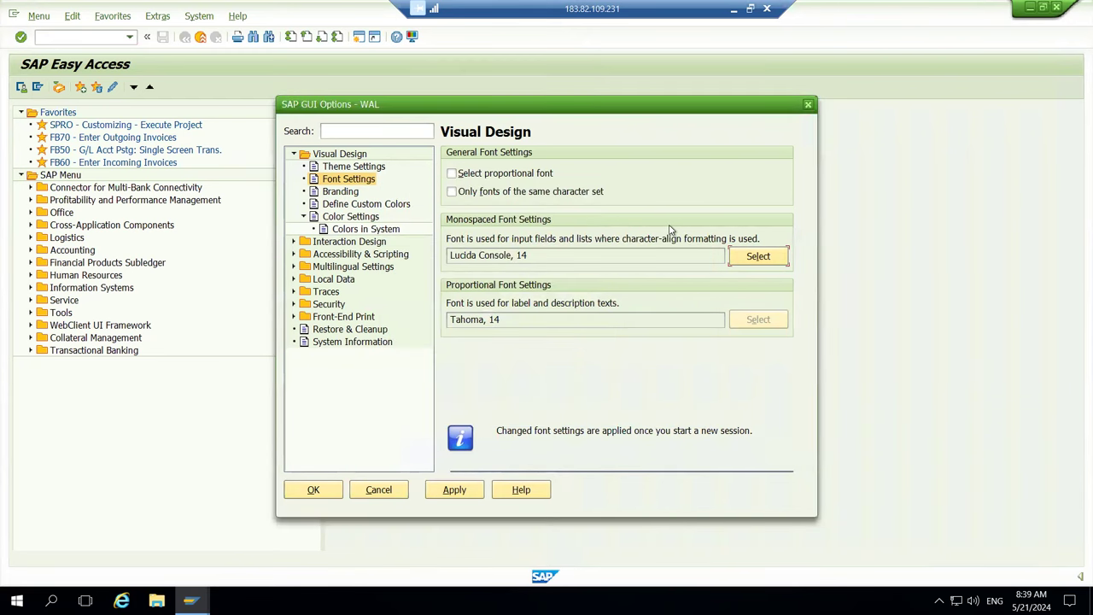
{"action": "left_click", "coordinate": [449, 491]}
{"action": "left_click", "coordinate": [314, 490]}
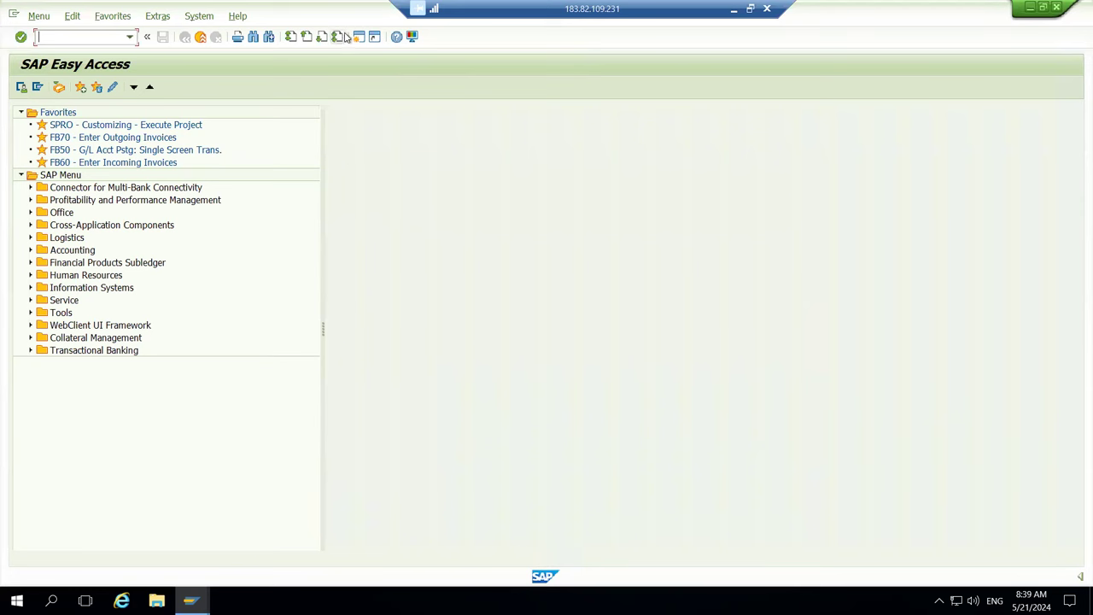
{"action": "left_click", "coordinate": [362, 38]}
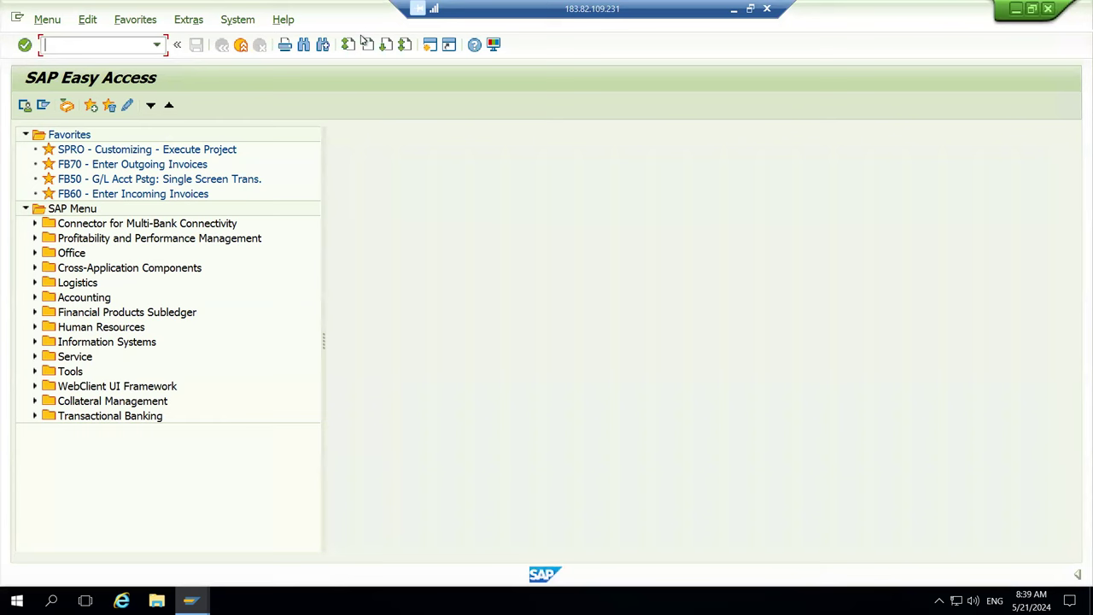
{"action": "left_click", "coordinate": [733, 12]}
{"action": "left_click", "coordinate": [591, 247]}
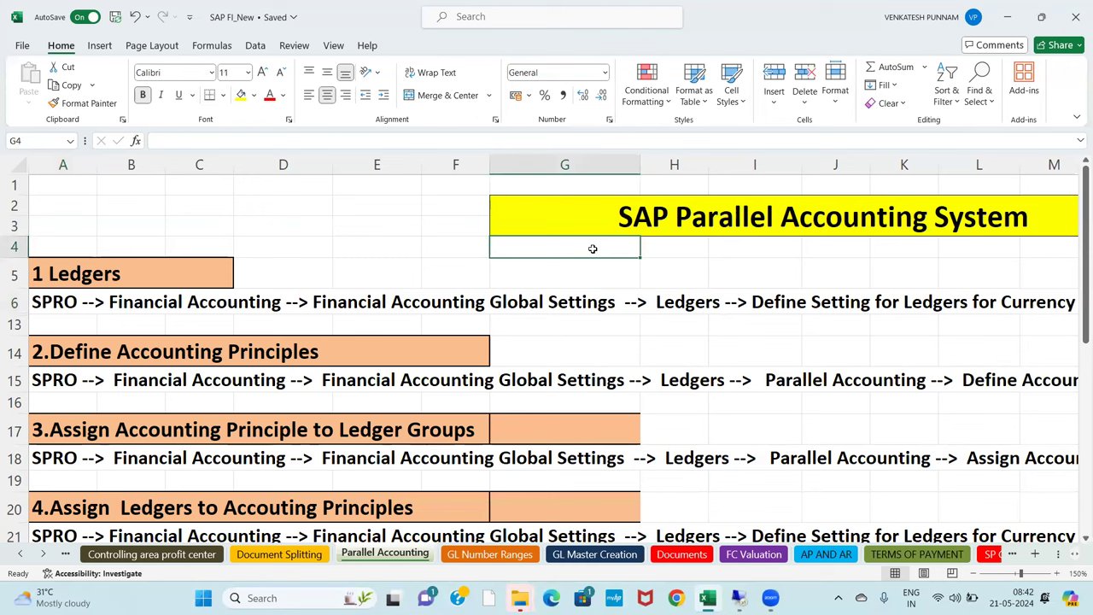
{"action": "key", "text": "Right"}
{"action": "key", "text": "Right"}
{"action": "key", "text": "Right"}
{"action": "key", "text": "Right"}
{"action": "key", "text": "Right"}
{"action": "key", "text": "Right"}
{"action": "key", "text": "Right"}
{"action": "key", "text": "Right"}
{"action": "key", "text": "Right"}
{"action": "key", "text": "Right"}
{"action": "key", "text": "Right"}
{"action": "key", "text": "Right"}
{"action": "key", "text": "Right"}
{"action": "key", "text": "Right"}
{"action": "key", "text": "Left"}
{"action": "key", "text": "Left"}
{"action": "key", "text": "Left"}
{"action": "key", "text": "Left"}
{"action": "key", "text": "Left"}
{"action": "key", "text": "Left"}
{"action": "key", "text": "Left"}
{"action": "key", "text": "Left"}
{"action": "key", "text": "Left"}
{"action": "key", "text": "Left"}
{"action": "key", "text": "Left"}
{"action": "key", "text": "Left"}
{"action": "key", "text": "Left"}
{"action": "key", "text": "Left"}
{"action": "key", "text": "Left"}
{"action": "key", "text": "Left"}
{"action": "key", "text": "Left"}
{"action": "key", "text": "Left"}
{"action": "key", "text": "Left"}
{"action": "key", "text": "Left"}
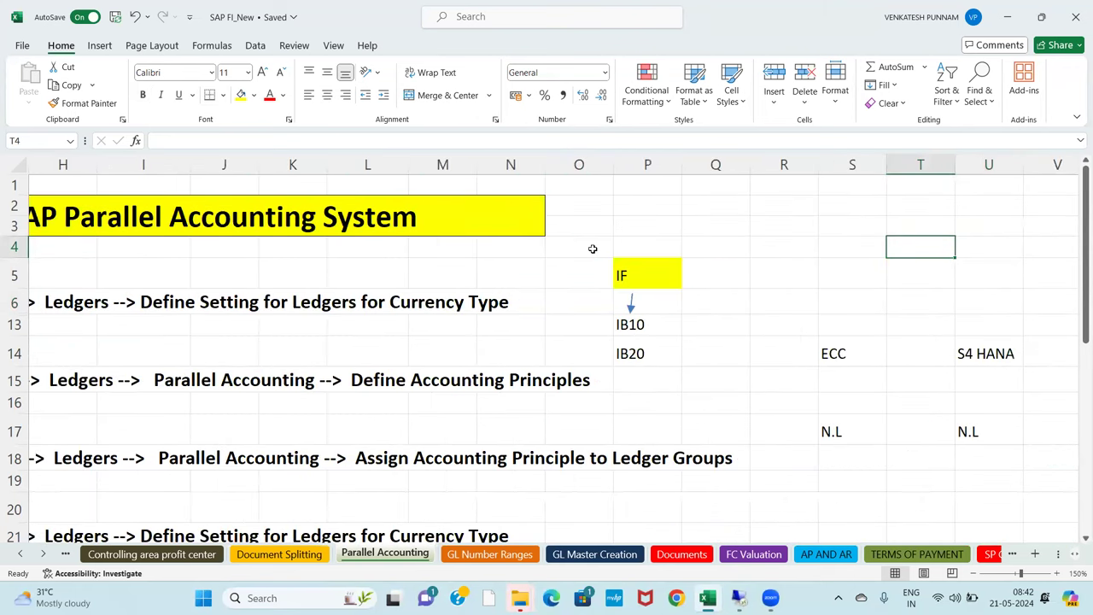
{"action": "key", "text": "Down"}
{"action": "key", "text": "Down"}
{"action": "key", "text": "Down"}
{"action": "key", "text": "Down"}
{"action": "key", "text": "Down"}
{"action": "key", "text": "Down"}
{"action": "key", "text": "Down"}
{"action": "key", "text": "Down"}
{"action": "key", "text": "Down"}
{"action": "key", "text": "Down"}
{"action": "key", "text": "Down"}
{"action": "key", "text": "Down"}
{"action": "key", "text": "Down"}
{"action": "key", "text": "Down"}
{"action": "key", "text": "Down"}
{"action": "key", "text": "Down"}
{"action": "key", "text": "Down"}
{"action": "key", "text": "Down"}
{"action": "key", "text": "Down"}
{"action": "key", "text": "Down"}
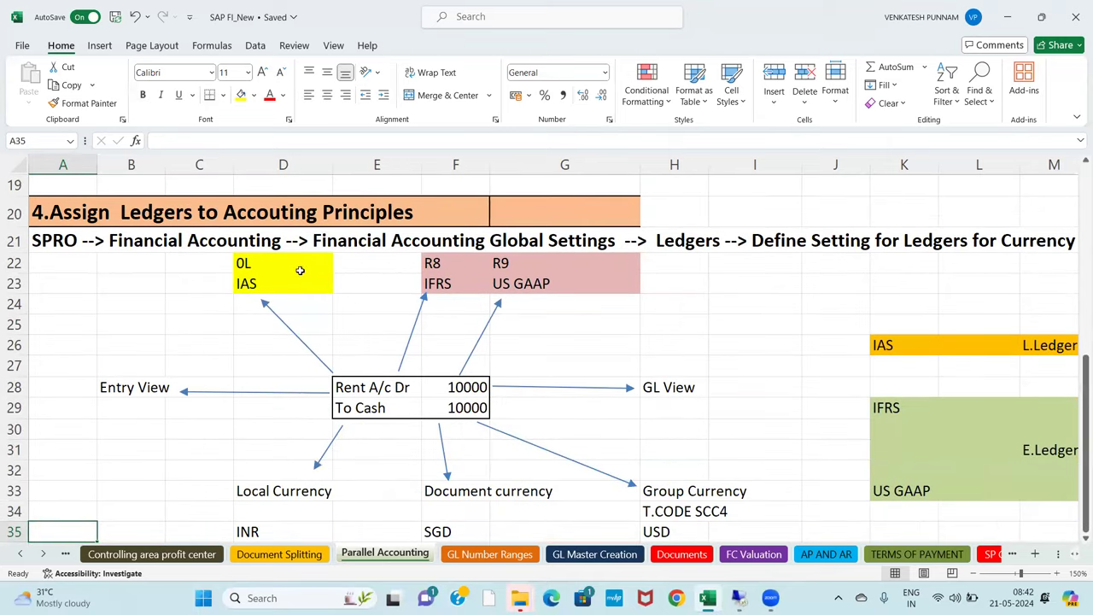
{"action": "left_click", "coordinate": [277, 262]}
{"action": "left_click_drag", "start_coordinate": [277, 263], "coordinate": [282, 286]}
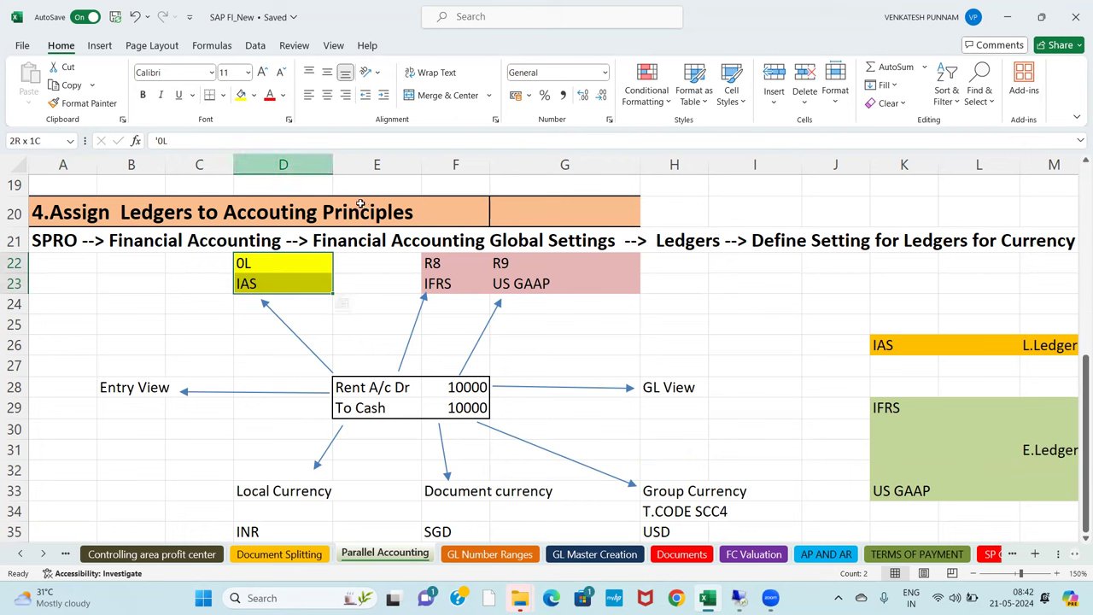
{"action": "left_click", "coordinate": [432, 263]}
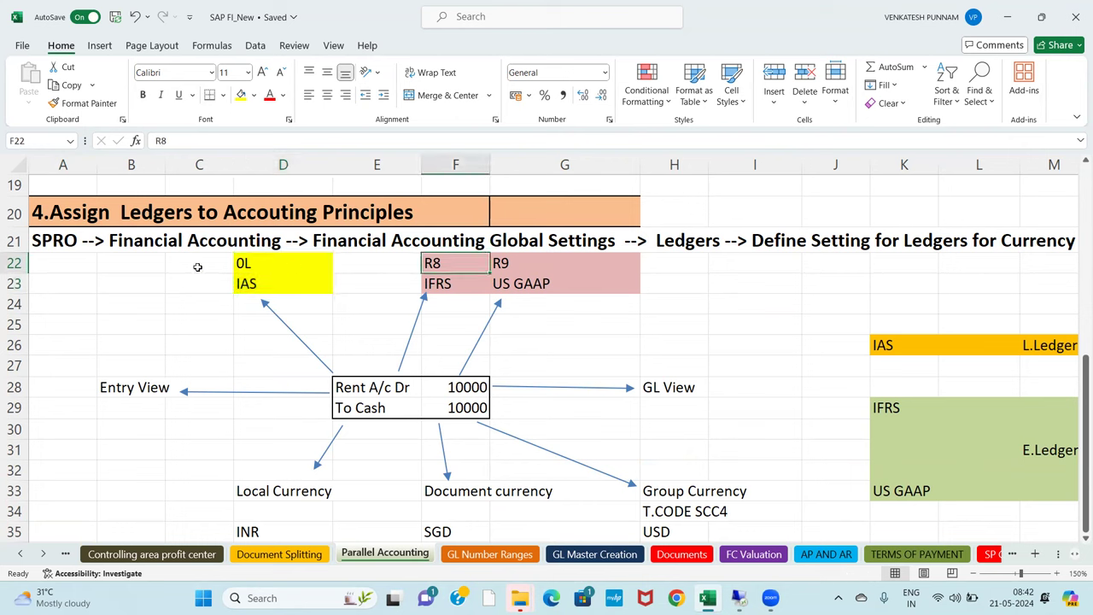
{"action": "left_click", "coordinate": [141, 262]}
{"action": "key", "text": "shift+Right"}
{"action": "key", "text": "shift+Right"}
{"action": "key", "text": "shift+Right"}
{"action": "key", "text": "shift+Right"}
{"action": "key", "text": "shift+Right"}
{"action": "key", "text": "shift+Right"}
{"action": "key", "text": "shift+Right"}
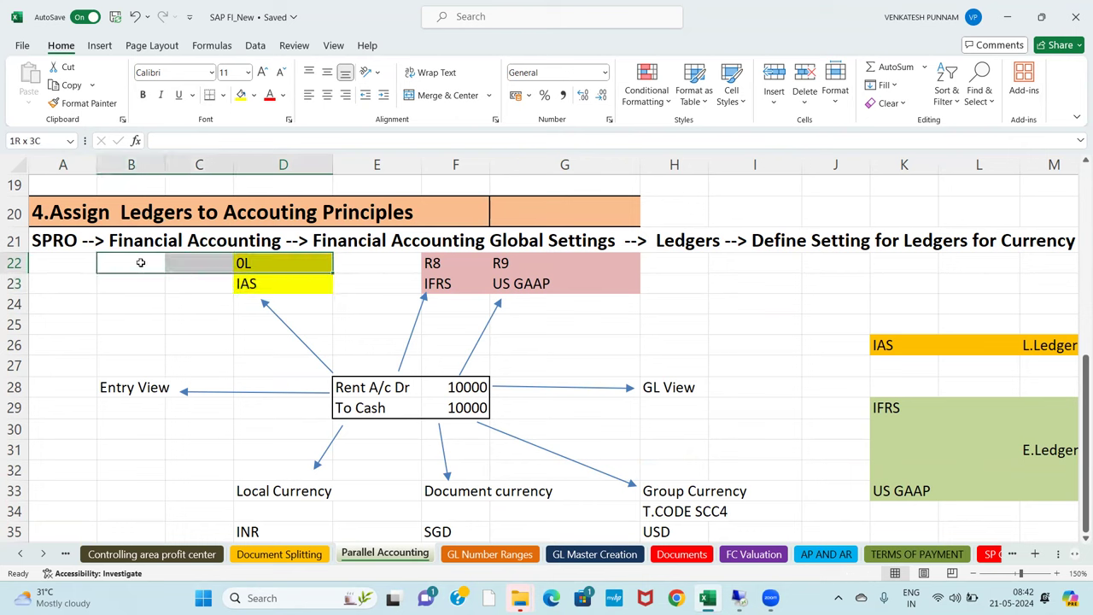
{"action": "key", "text": "shift+Down"}
{"action": "key", "text": "shift+Down"}
{"action": "key", "text": "shift+Down"}
{"action": "key", "text": "shift+Down"}
{"action": "key", "text": "shift+Down"}
{"action": "key", "text": "shift+Down"}
{"action": "key", "text": "shift+Down"}
{"action": "key", "text": "shift+Down"}
{"action": "key", "text": "shift+Down"}
{"action": "key", "text": "shift+Down"}
{"action": "key", "text": "shift+Down"}
{"action": "key", "text": "shift+Down"}
{"action": "key", "text": "shift+Down"}
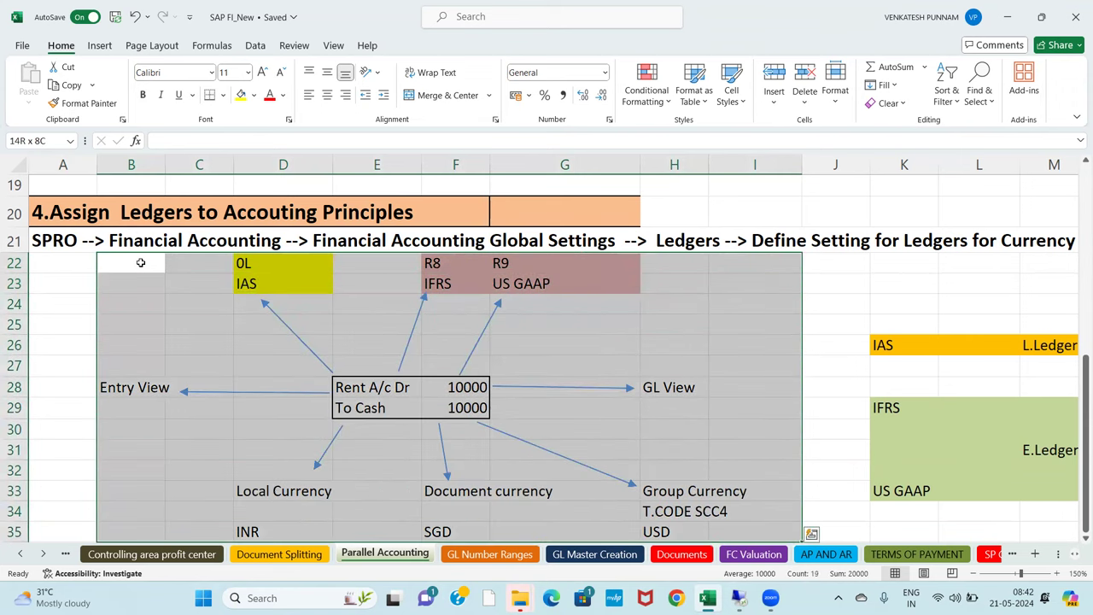
{"action": "left_click", "coordinate": [260, 272]}
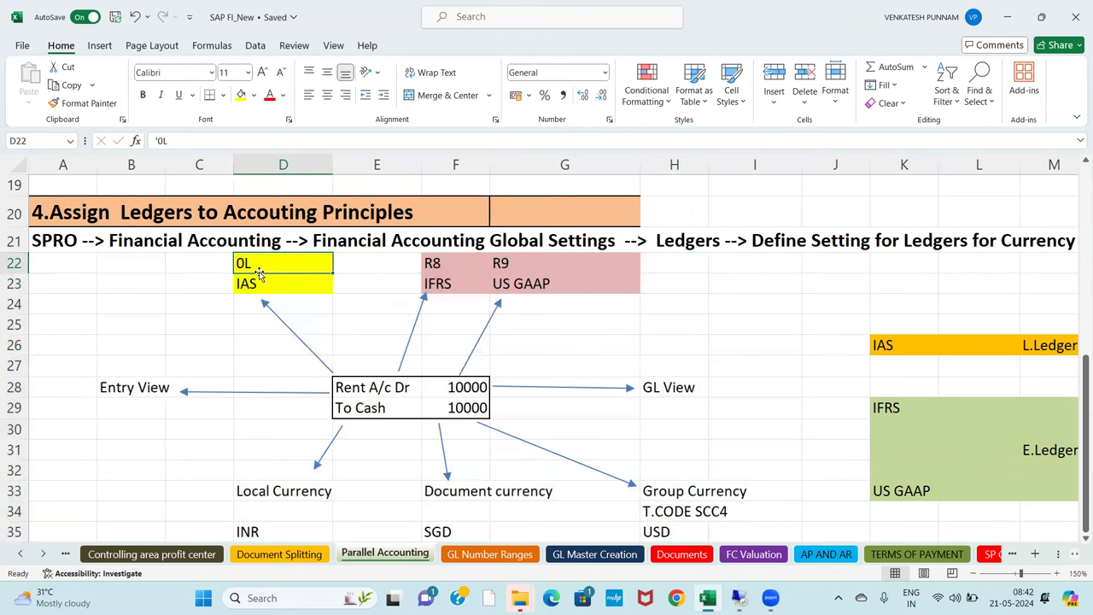
{"action": "key", "text": "shift+Down"}
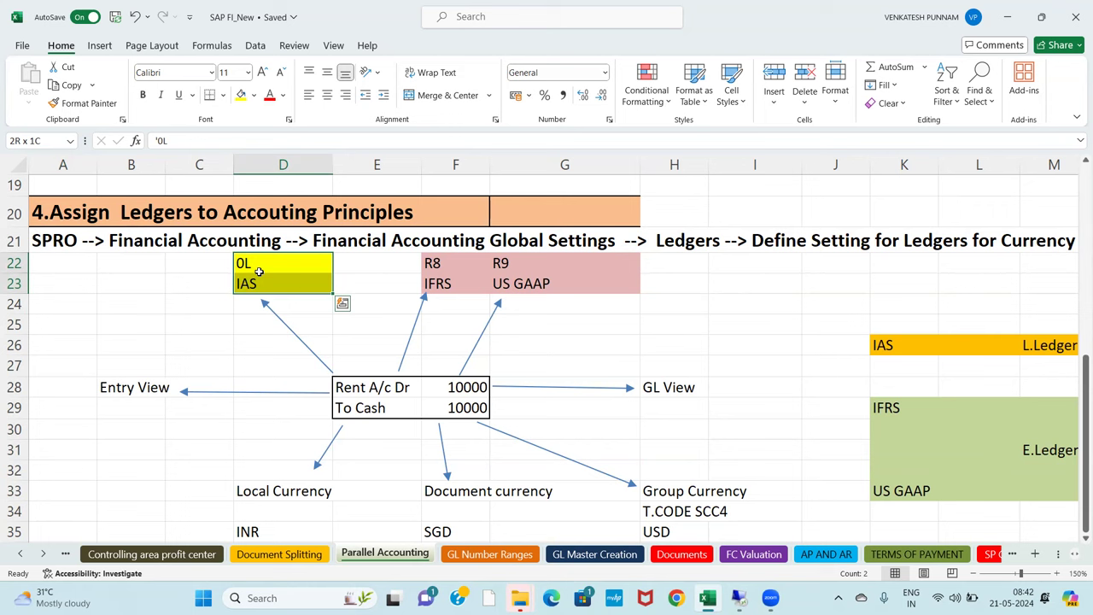
{"action": "key", "text": "Right"}
{"action": "key", "text": "Right"}
{"action": "key", "text": "shift+Right"}
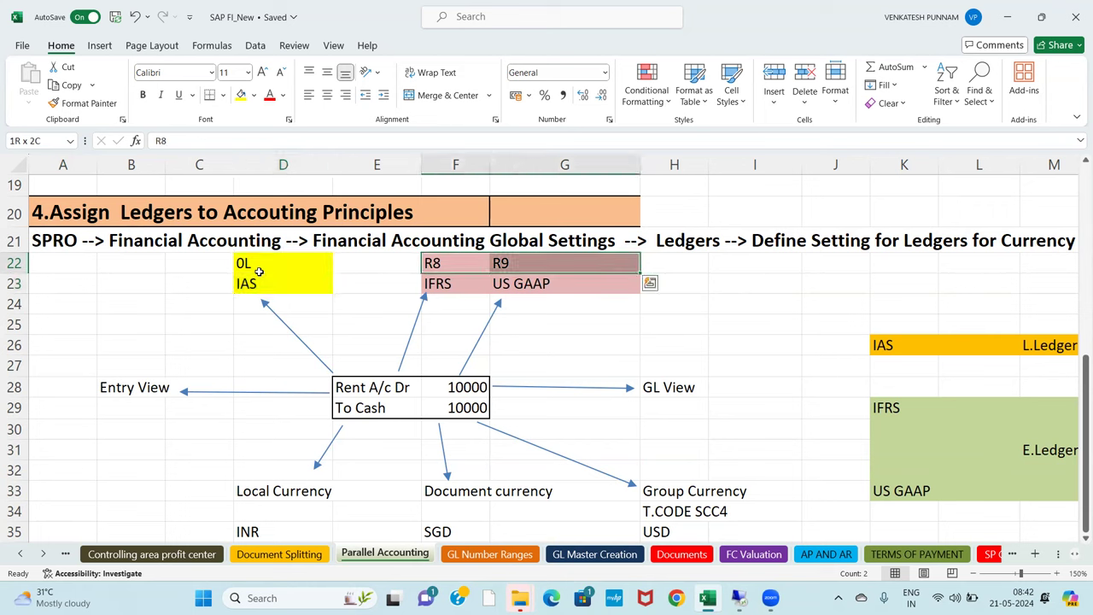
{"action": "key", "text": "shift+Down"}
{"action": "key", "text": "shift+Left"}
{"action": "key", "text": "shift+Up"}
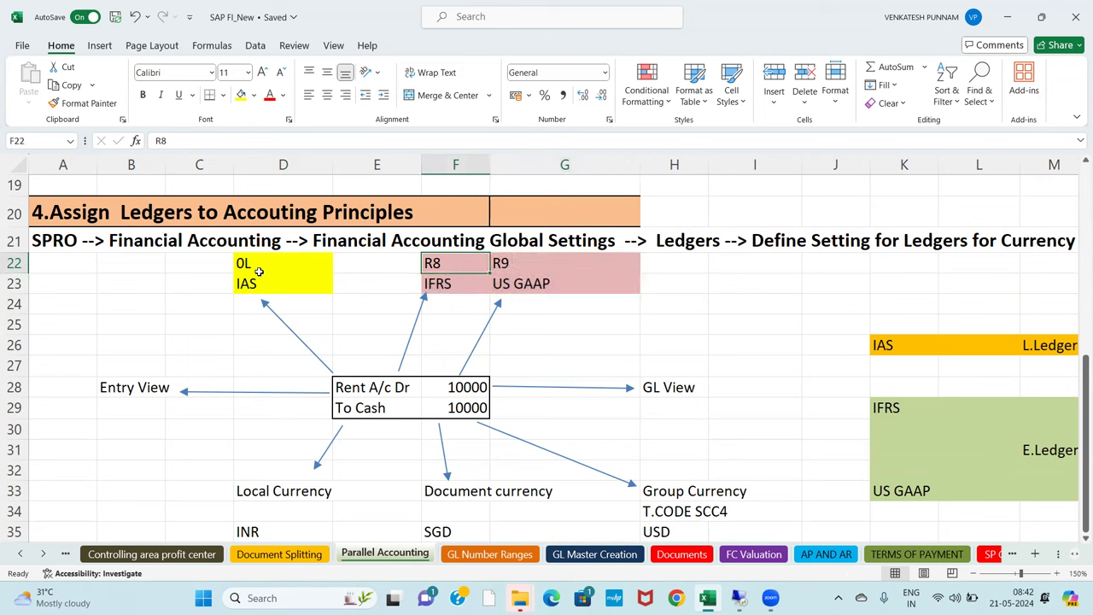
Relabel ledgers R8 and R9 as J1 and J2 in F22 and G22.
{"action": "type", "text": "1"}
{"action": "key", "text": "BackSpace"}
{"action": "type", "text": "J1"}
{"action": "key", "text": "Tab"}
{"action": "type", "text": "J2"}
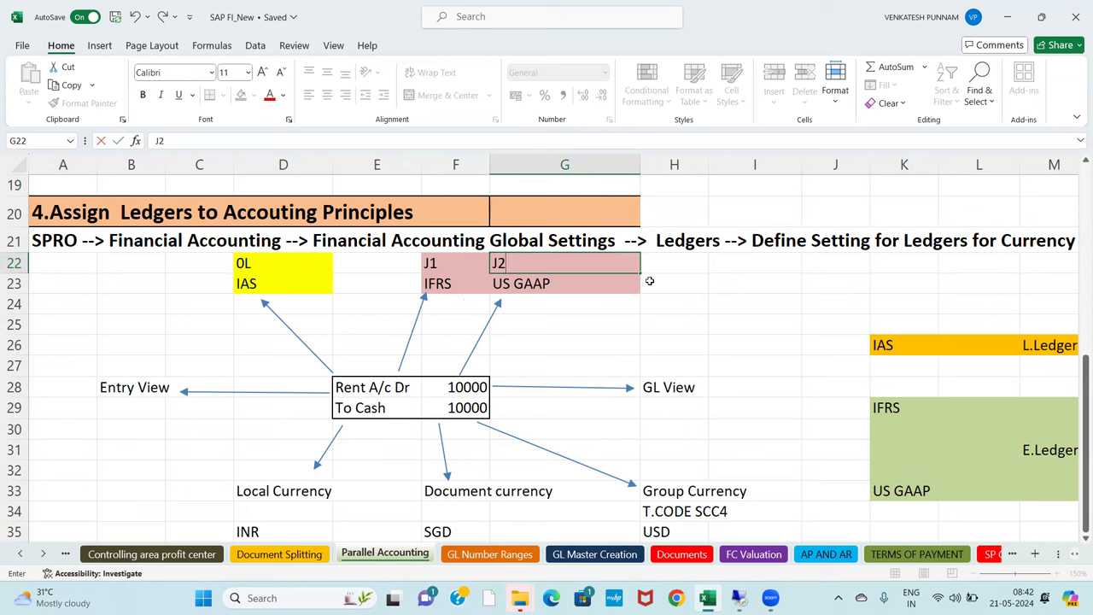
{"action": "left_click", "coordinate": [724, 299]}
Enter RM11 in I23 and JJ11 beside it in J23.
{"action": "left_click", "coordinate": [714, 284]}
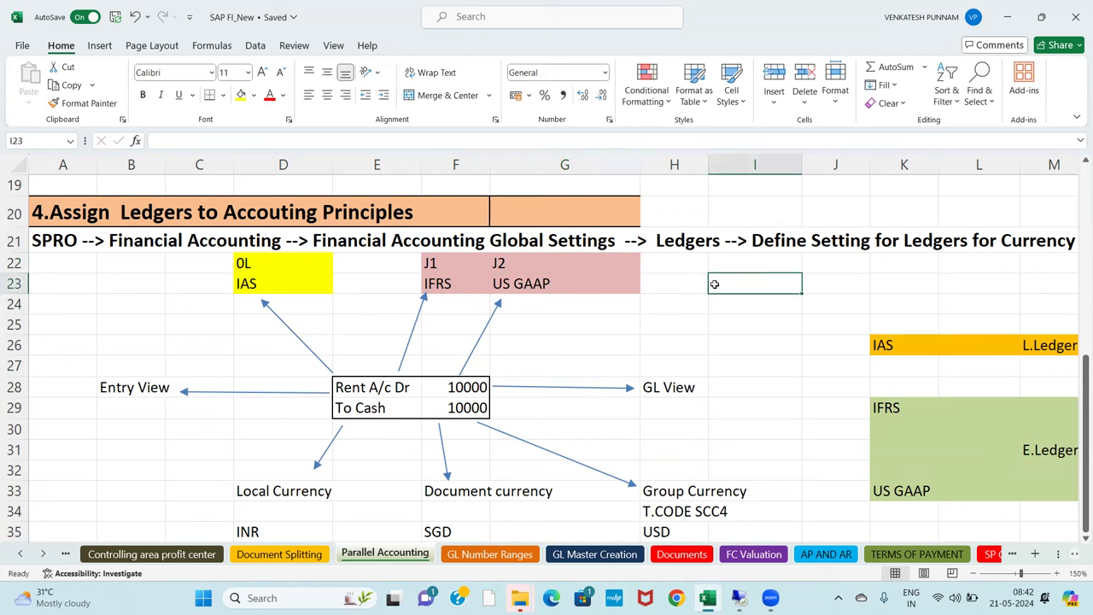
{"action": "type", "text": "RM11"}
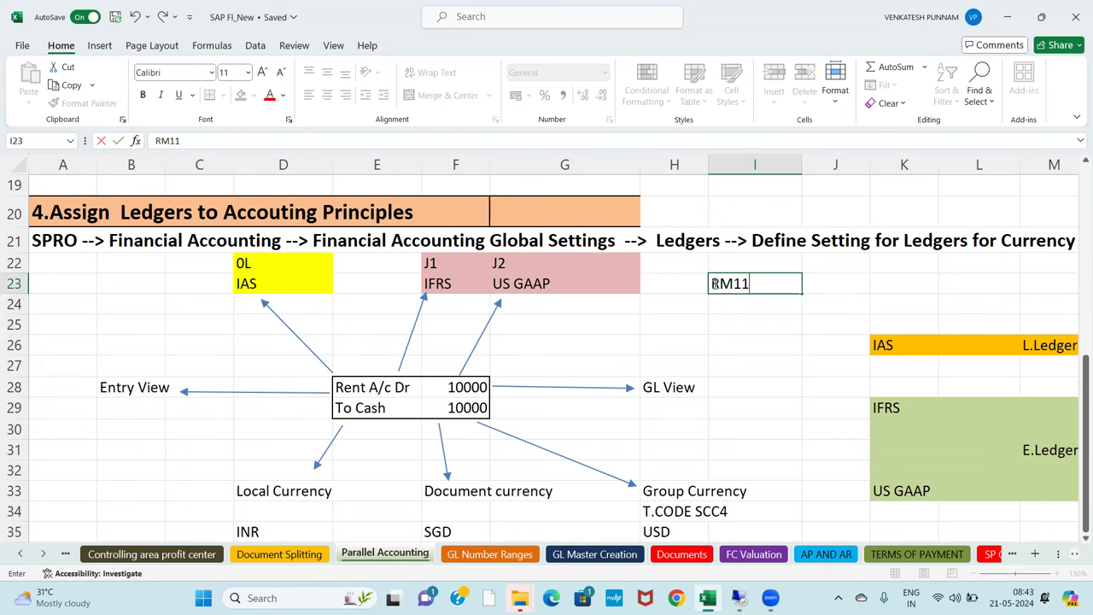
{"action": "key", "text": "Return"}
{"action": "key", "text": "Up"}
{"action": "key", "text": "Right"}
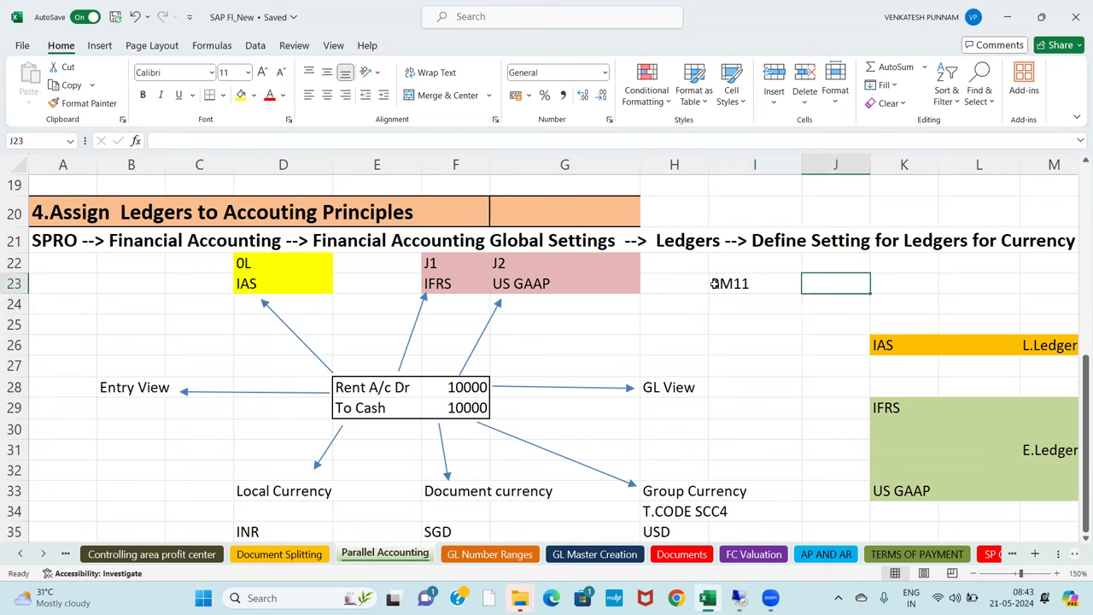
{"action": "type", "text": "JJ"}
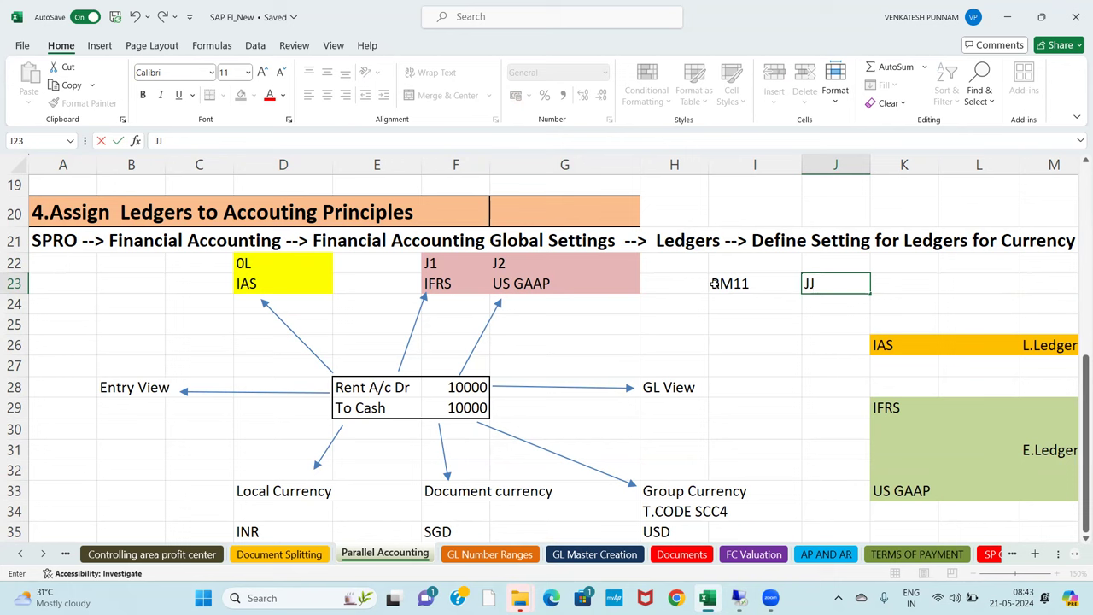
{"action": "type", "text": "11"}
{"action": "key", "text": "Return"}
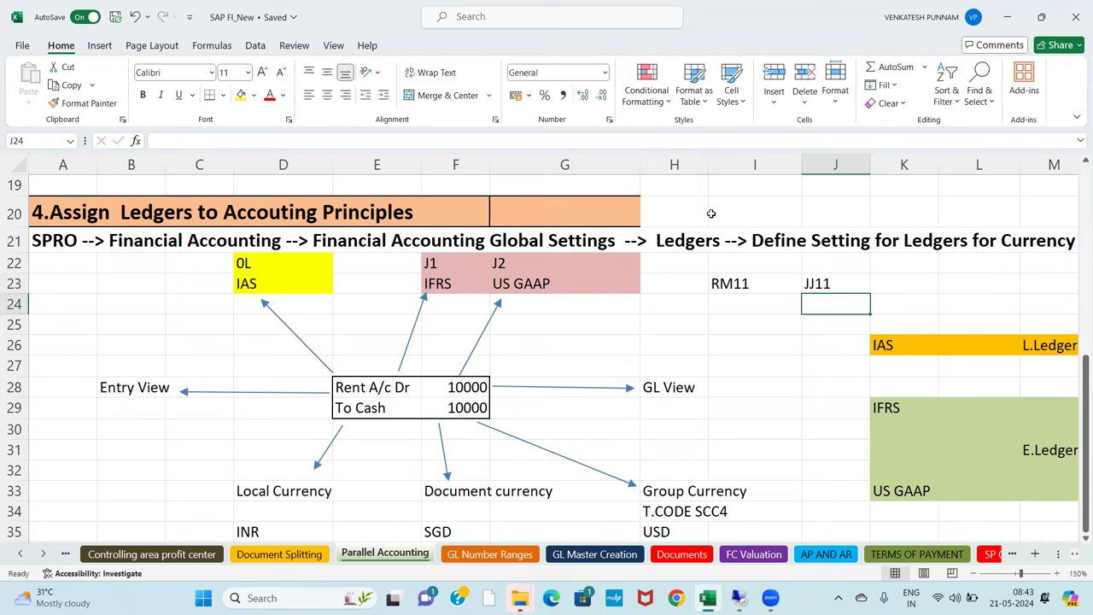
{"action": "key", "text": "Up"}
Shade the RM11 cell I23 light green.
{"action": "left_click", "coordinate": [731, 280]}
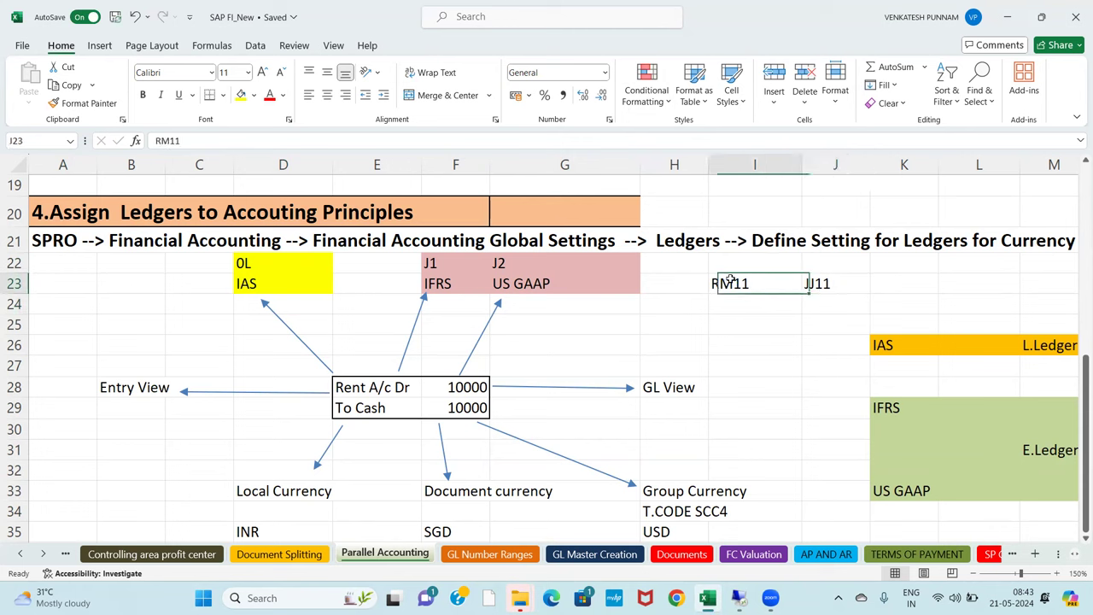
{"action": "left_click", "coordinate": [254, 95]}
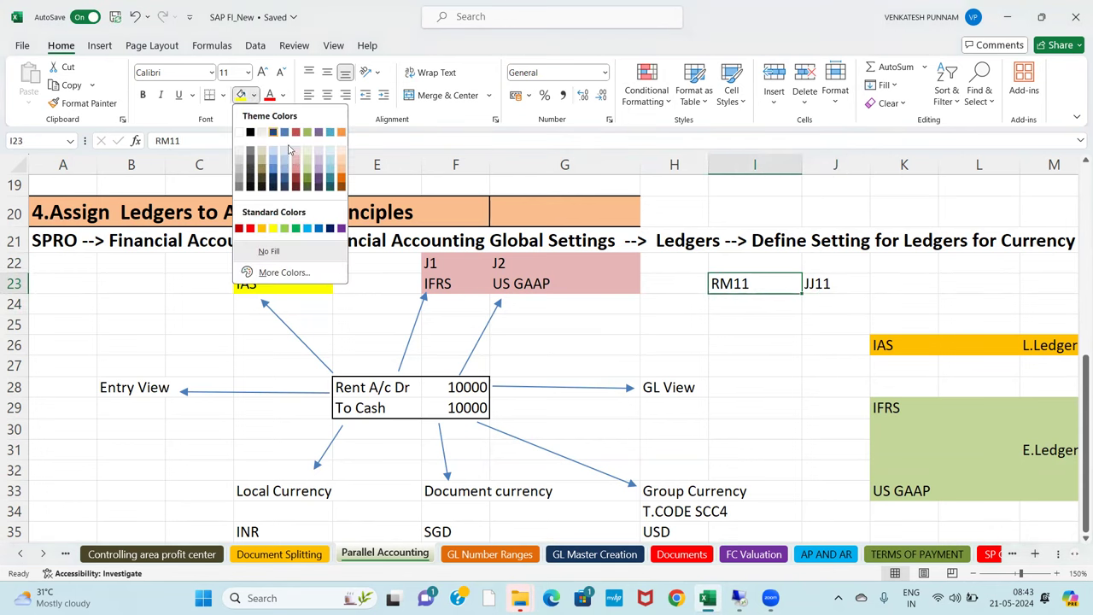
{"action": "left_click", "coordinate": [284, 229]}
{"action": "left_click", "coordinate": [823, 283]}
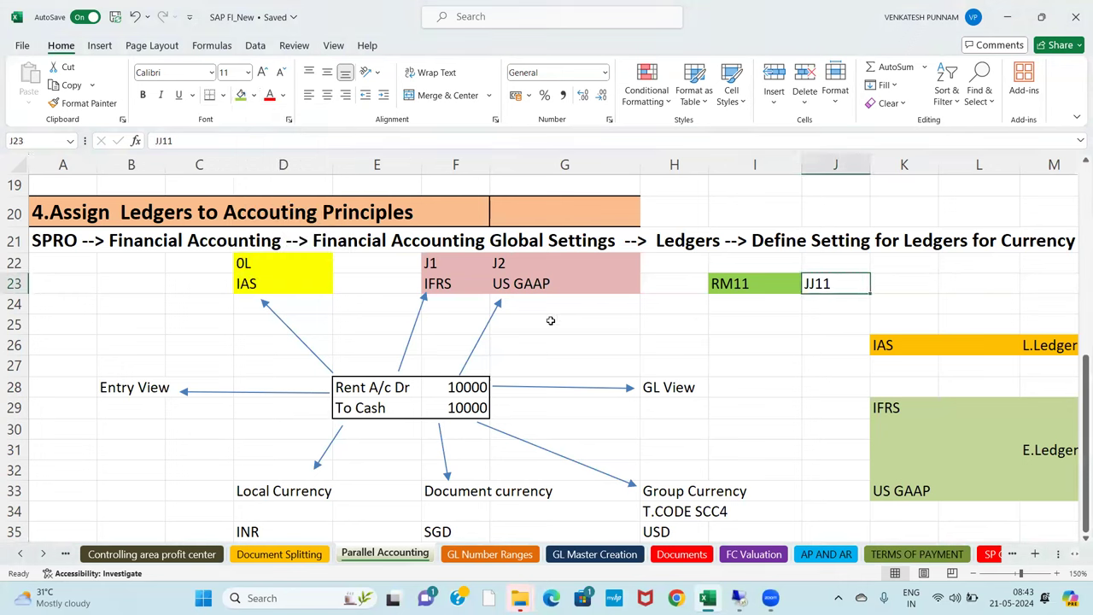
{"action": "left_click", "coordinate": [574, 301]}
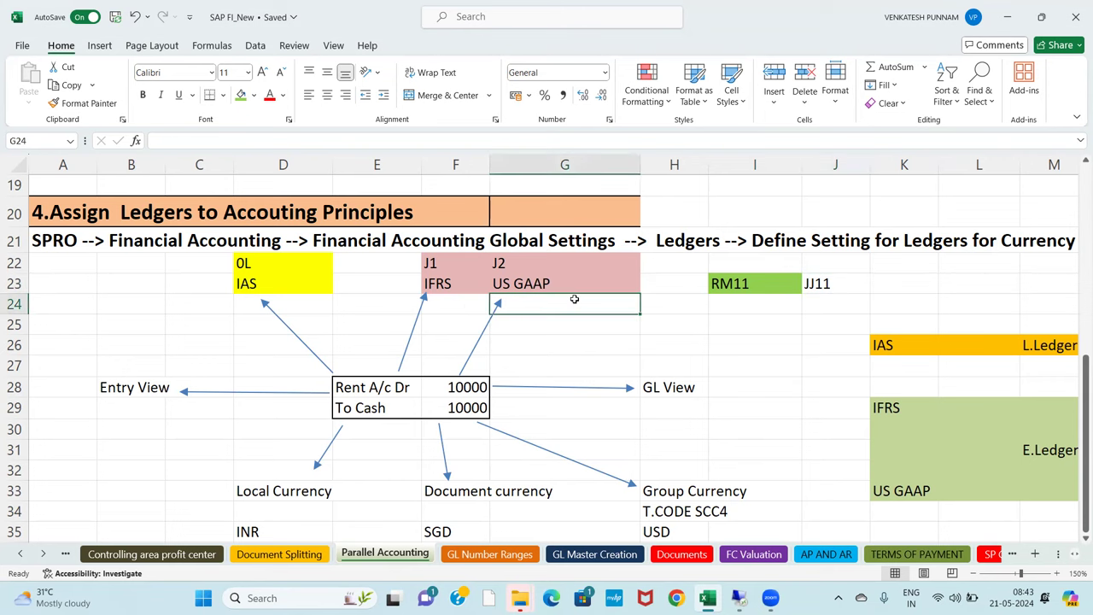
{"action": "left_click", "coordinate": [363, 282]}
{"action": "key", "text": "Up"}
{"action": "key", "text": "Up"}
{"action": "key", "text": "Up"}
{"action": "key", "text": "Up"}
{"action": "key", "text": "Up"}
{"action": "key", "text": "Up"}
{"action": "key", "text": "Up"}
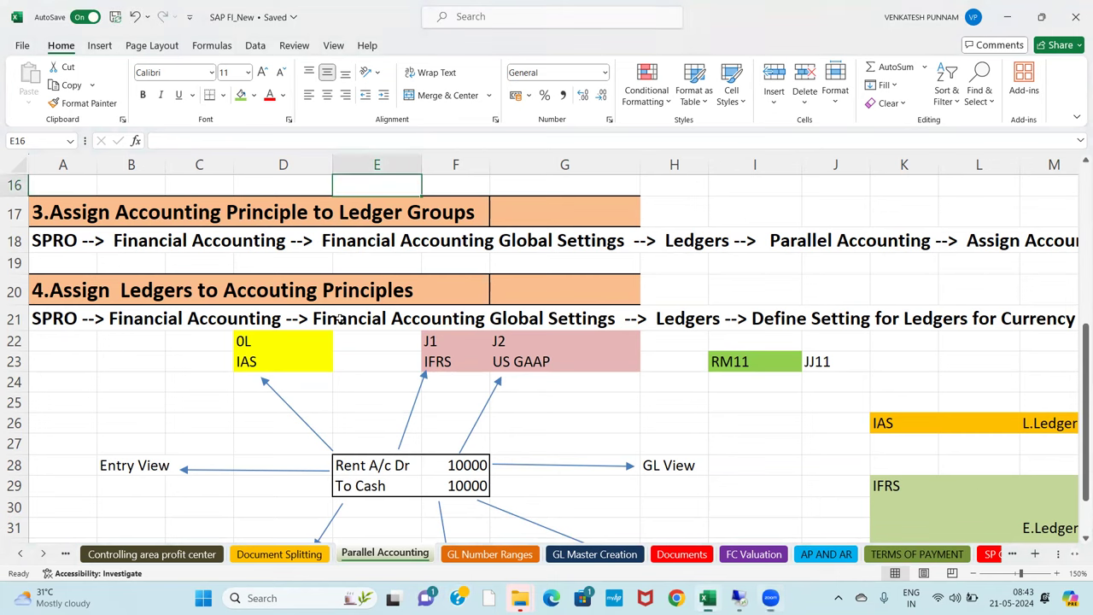
Review the 1 Ledgers heading and row 13 menu path, then switch to the remote SAP session.
{"action": "key", "text": "Up"}
{"action": "key", "text": "Up"}
{"action": "key", "text": "Up"}
{"action": "key", "text": "Up"}
{"action": "key", "text": "Up"}
{"action": "key", "text": "Up"}
{"action": "key", "text": "Up"}
{"action": "key", "text": "Up"}
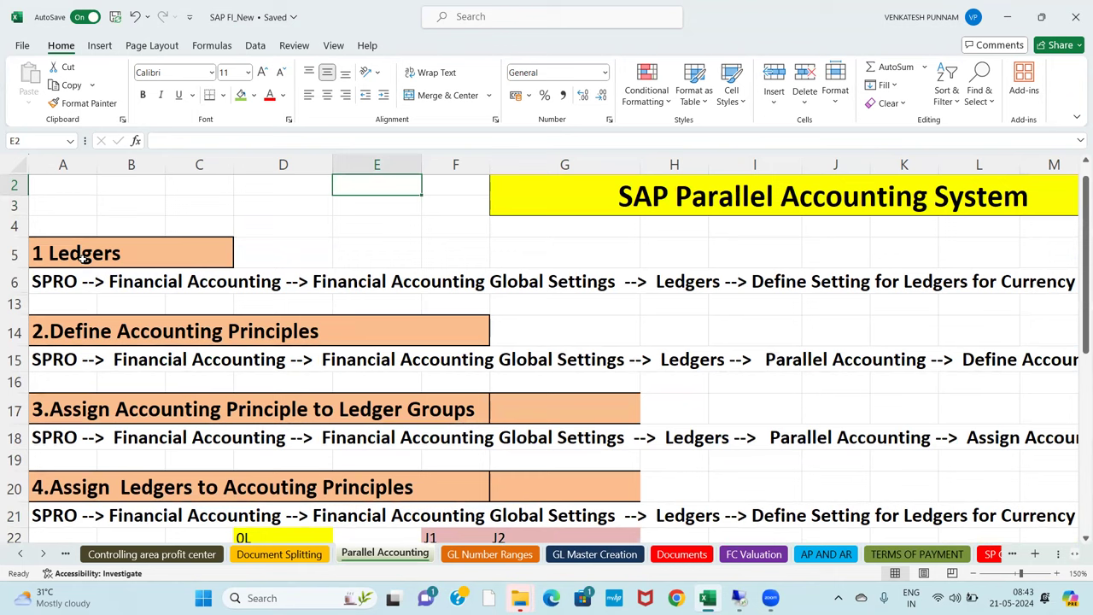
{"action": "left_click", "coordinate": [82, 257]}
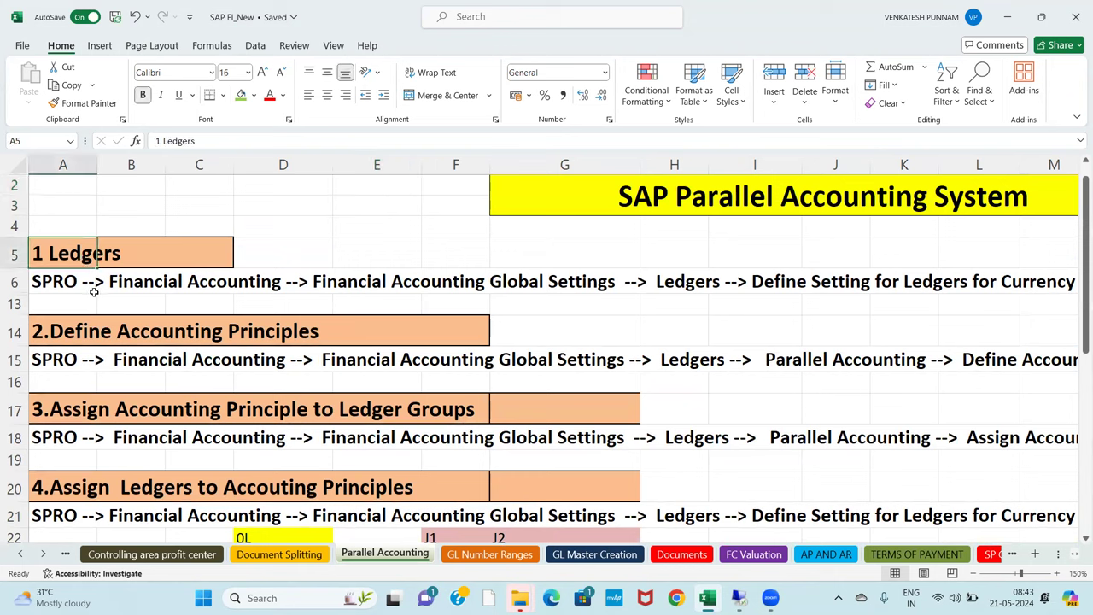
{"action": "left_click", "coordinate": [49, 298]}
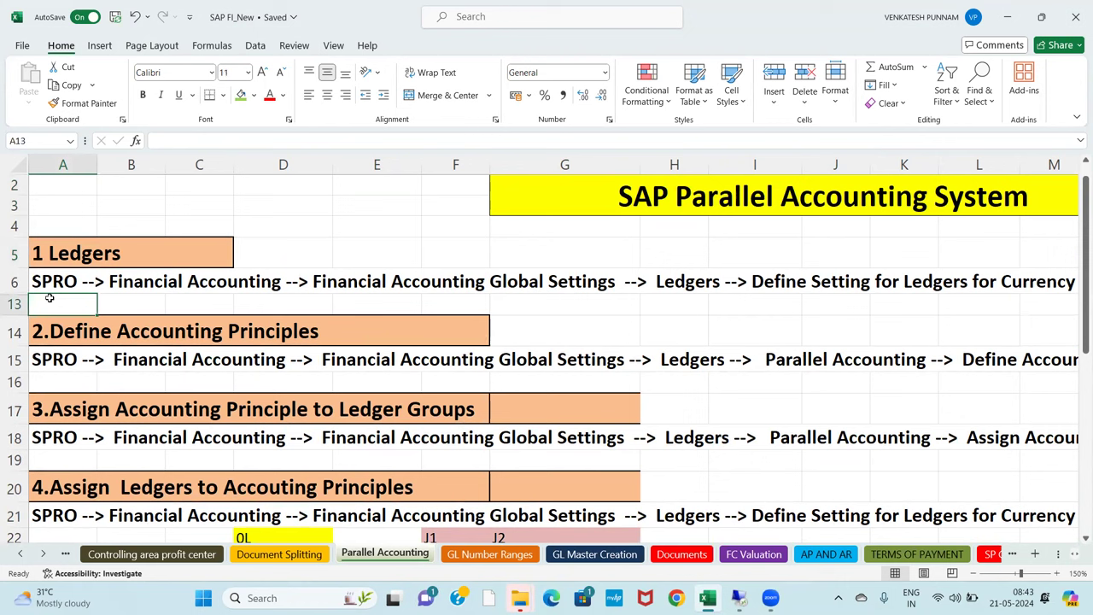
{"action": "left_click", "coordinate": [146, 299]}
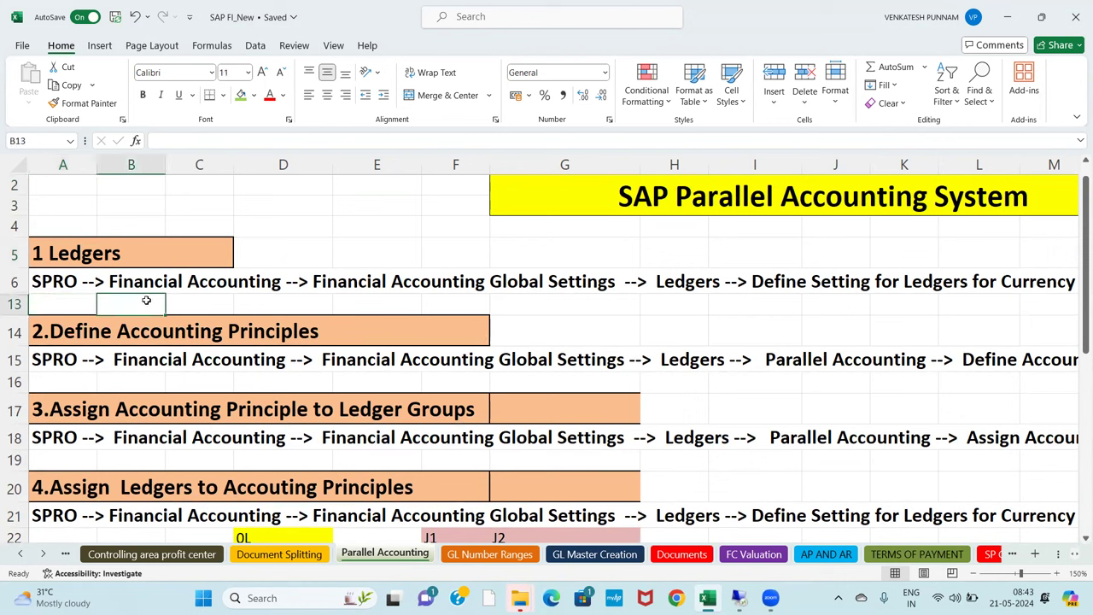
{"action": "left_click", "coordinate": [341, 305]}
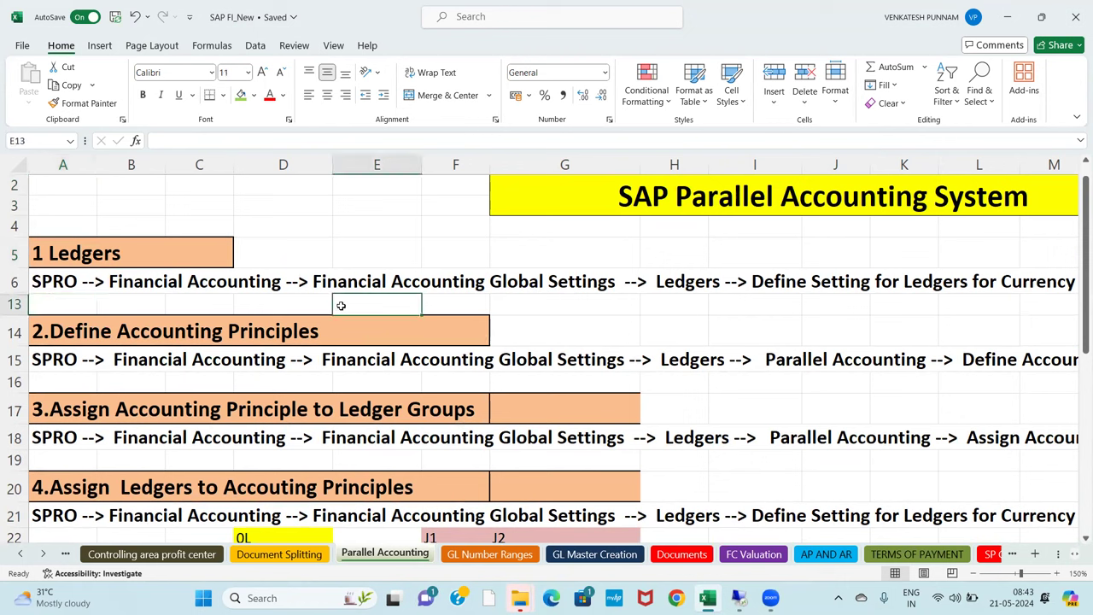
{"action": "left_click", "coordinate": [690, 305]}
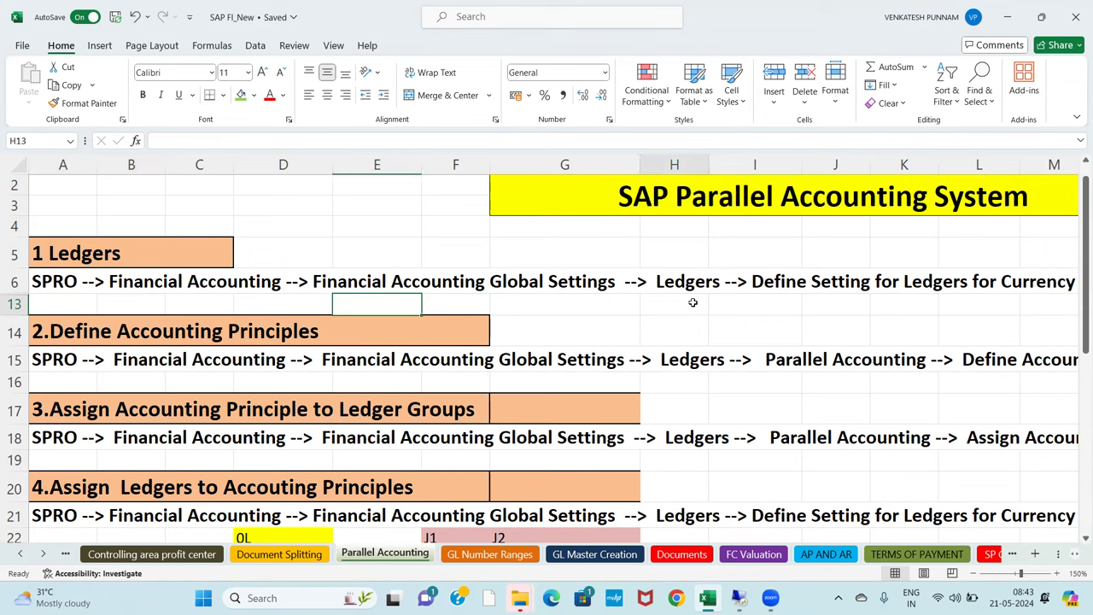
{"action": "left_click", "coordinate": [775, 306]}
{"action": "key", "text": "Right"}
{"action": "key", "text": "Right"}
{"action": "key", "text": "Right"}
{"action": "key", "text": "Right"}
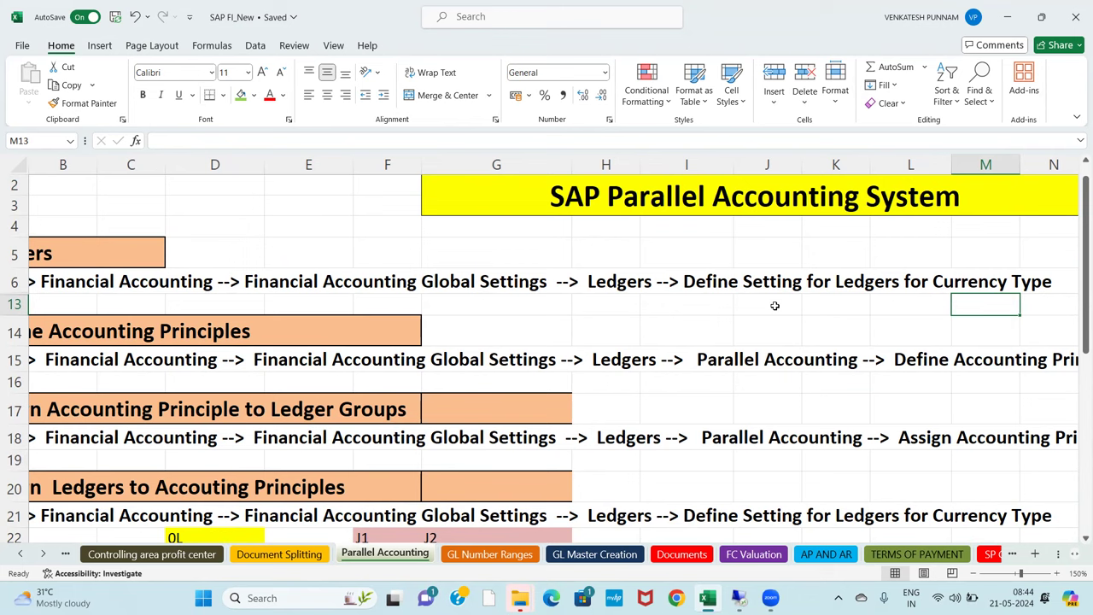
{"action": "key", "text": "alt+Tab"}
{"action": "key", "text": "alt+Tab"}
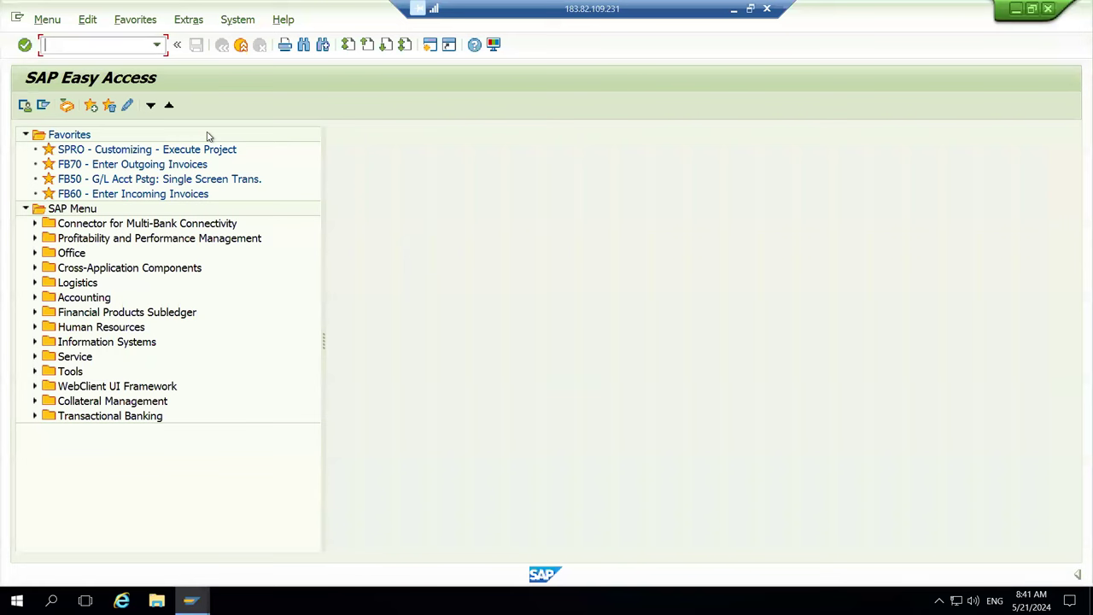
Run SPRO and open the SAP Reference IMG.
{"action": "type", "text": "SPRO"}
{"action": "key", "text": "Return"}
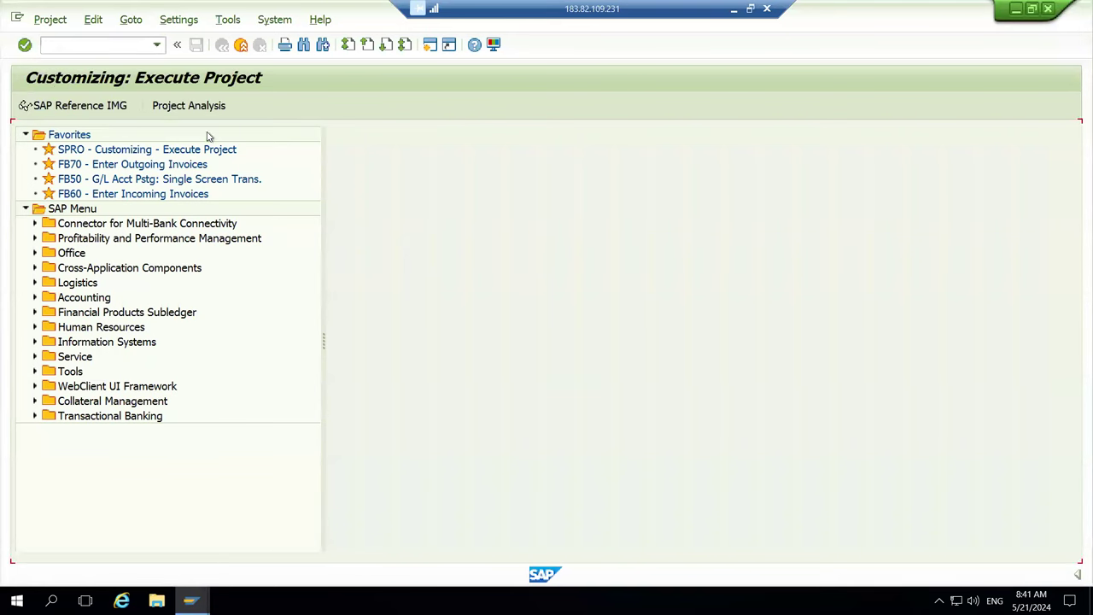
{"action": "left_click", "coordinate": [111, 105]}
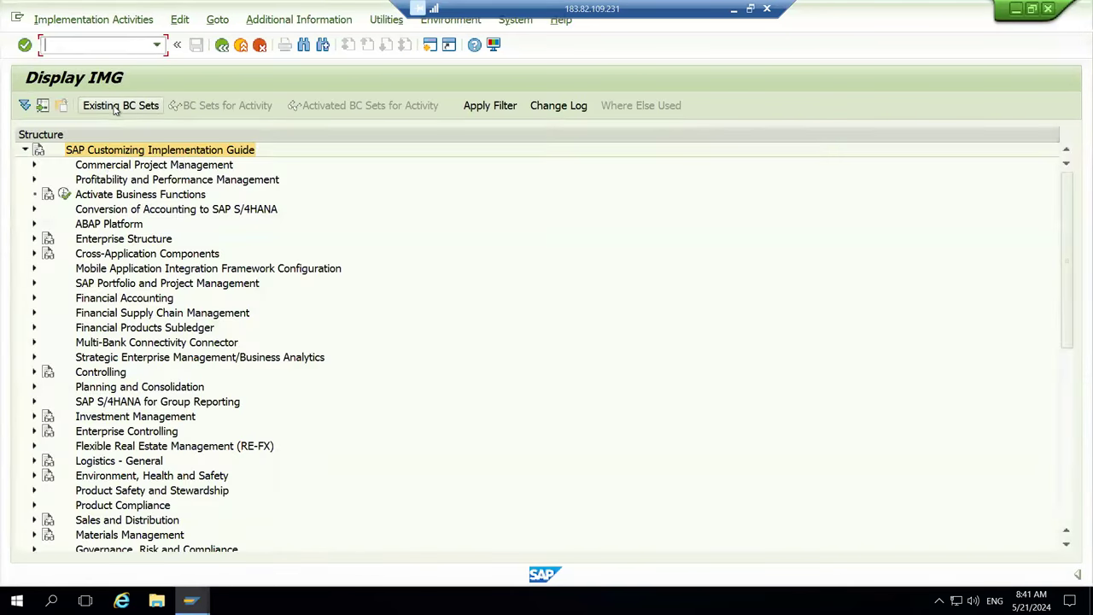
Expand Financial Accounting > Global Settings > Ledgers > Ledger and execute Define Settings for Ledgers and Currency Types.
{"action": "left_click", "coordinate": [128, 254]}
{"action": "key", "text": "Down"}
{"action": "key", "text": "Down"}
{"action": "key", "text": "Down"}
{"action": "key", "text": "Up"}
{"action": "key", "text": "Down"}
{"action": "key", "text": "Right"}
{"action": "key", "text": "Down"}
{"action": "key", "text": "Right"}
{"action": "key", "text": "Down"}
{"action": "key", "text": "Down"}
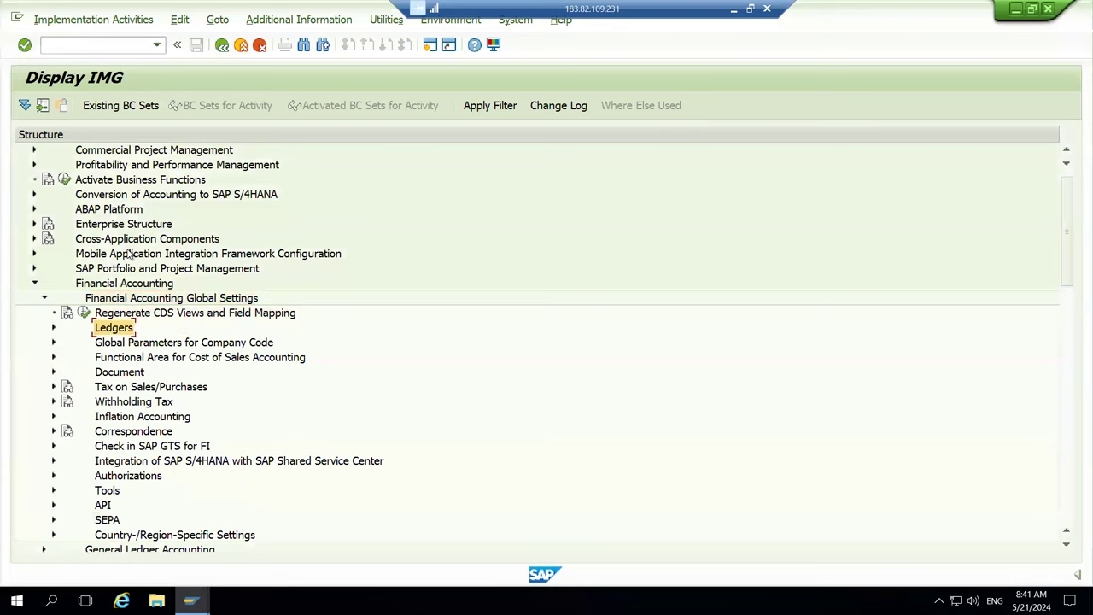
{"action": "key", "text": "Right"}
{"action": "key", "text": "Down"}
{"action": "key", "text": "Down"}
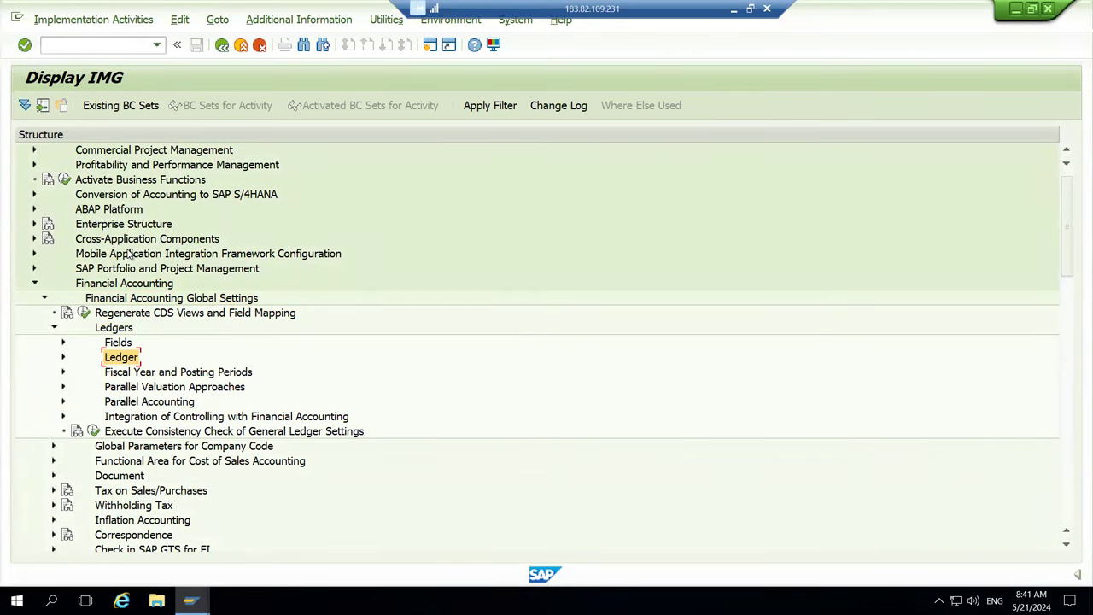
{"action": "key", "text": "Right"}
{"action": "key", "text": "Down"}
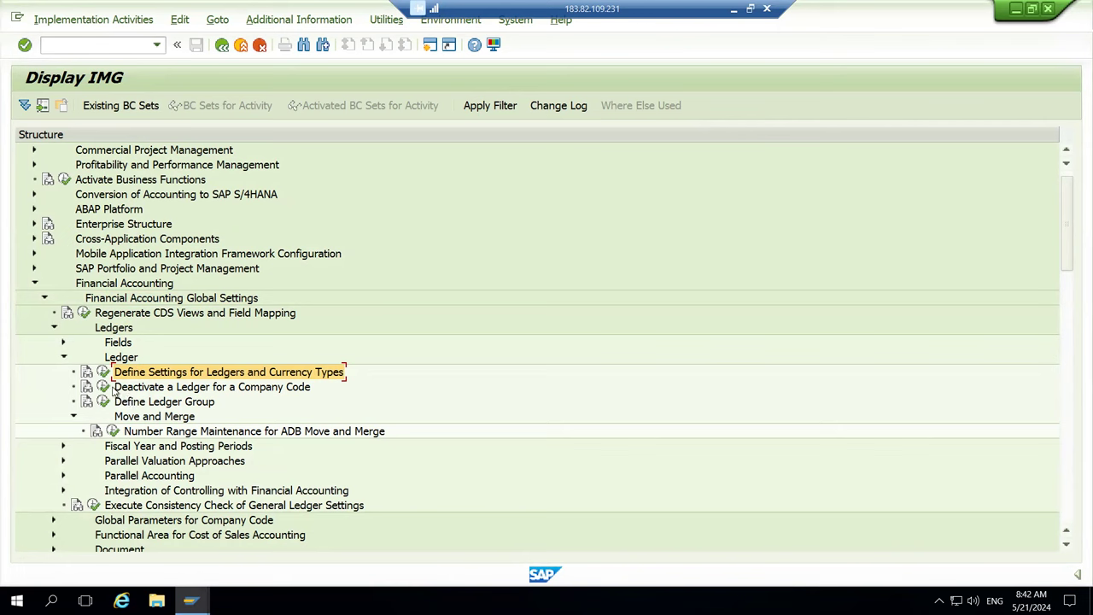
{"action": "left_click", "coordinate": [103, 372]}
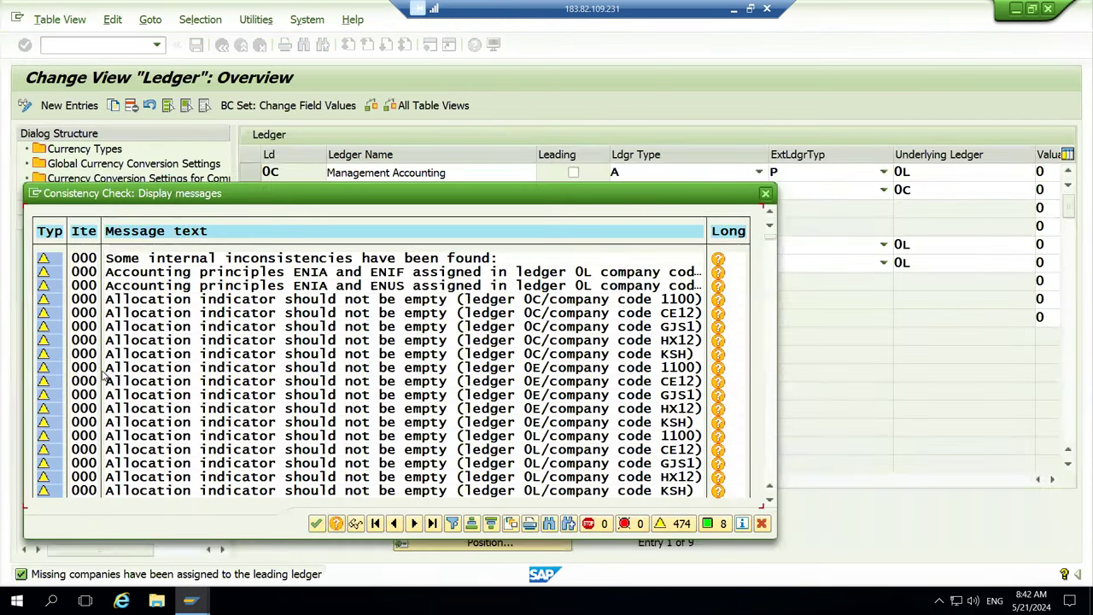
Close the consistency messages, select ledger 0L and use Copy As on it.
{"action": "left_click", "coordinate": [316, 524]}
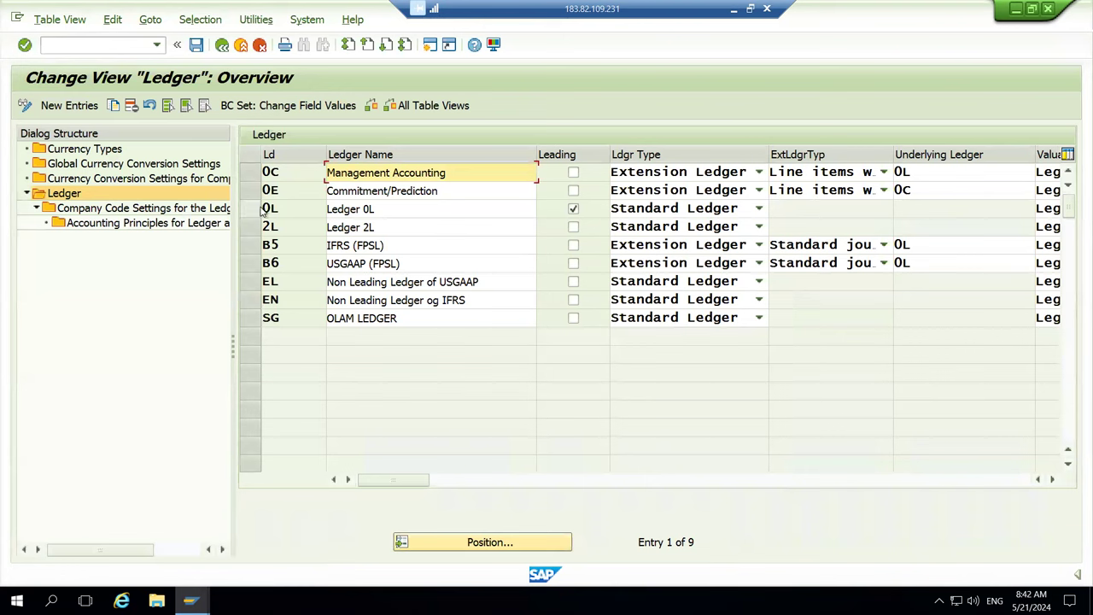
{"action": "left_click", "coordinate": [261, 209]}
{"action": "left_click", "coordinate": [260, 210]}
{"action": "left_click", "coordinate": [261, 210]}
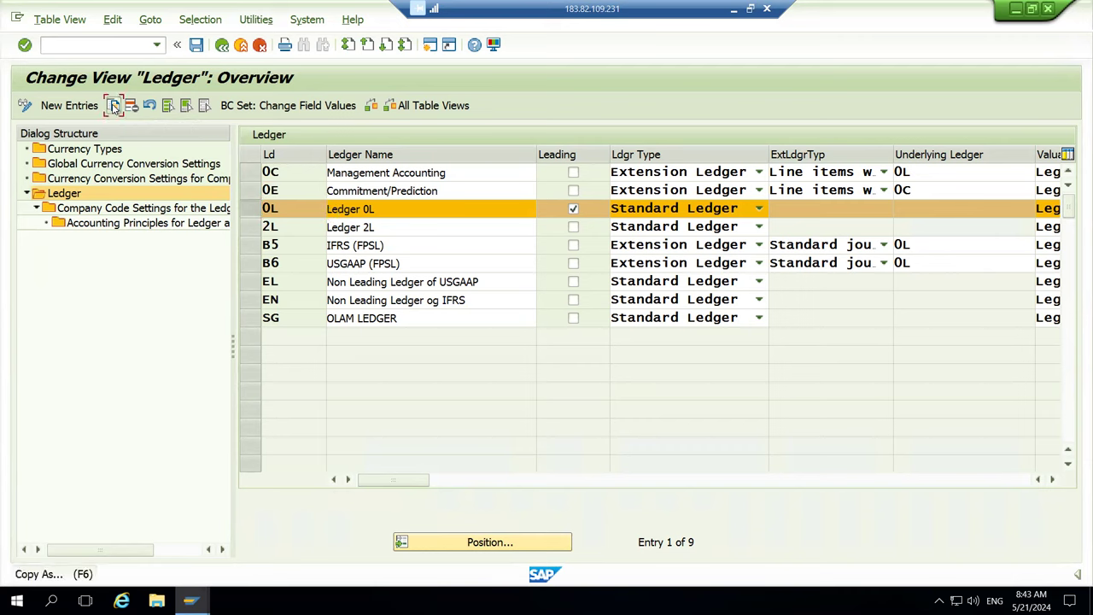
{"action": "left_click", "coordinate": [114, 106]}
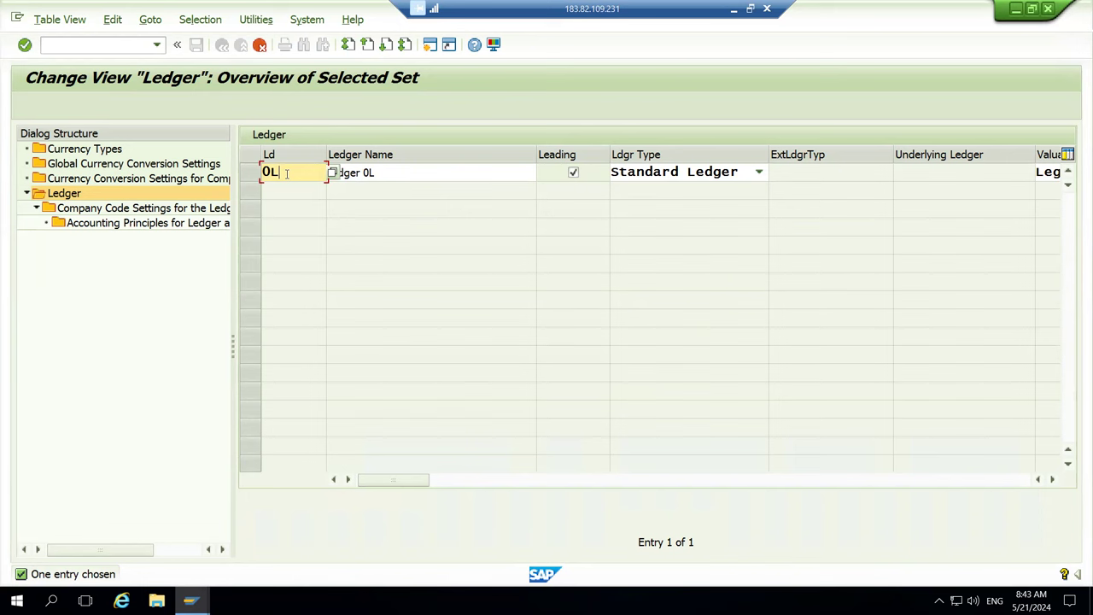
Create ledger J1 named JJ_IFRS, non-leading, with ledger type Extension Ledger.
{"action": "key", "text": "BackSpace"}
{"action": "key", "text": "BackSpace"}
{"action": "type", "text": "J1"}
{"action": "key", "text": "shift+Home"}
{"action": "key", "text": "Tab"}
{"action": "key", "text": "Right"}
{"action": "key", "text": "Right"}
{"action": "key", "text": "Right"}
{"action": "key", "text": "Right"}
{"action": "key", "text": "Right"}
{"action": "key", "text": "Right"}
{"action": "key", "text": "Right"}
{"action": "key", "text": "Right"}
{"action": "key", "text": "BackSpace"}
{"action": "key", "text": "BackSpace"}
{"action": "key", "text": "BackSpace"}
{"action": "key", "text": "BackSpace"}
{"action": "key", "text": "BackSpace"}
{"action": "key", "text": "BackSpace"}
{"action": "key", "text": "BackSpace"}
{"action": "key", "text": "BackSpace"}
{"action": "key", "text": "BackSpace"}
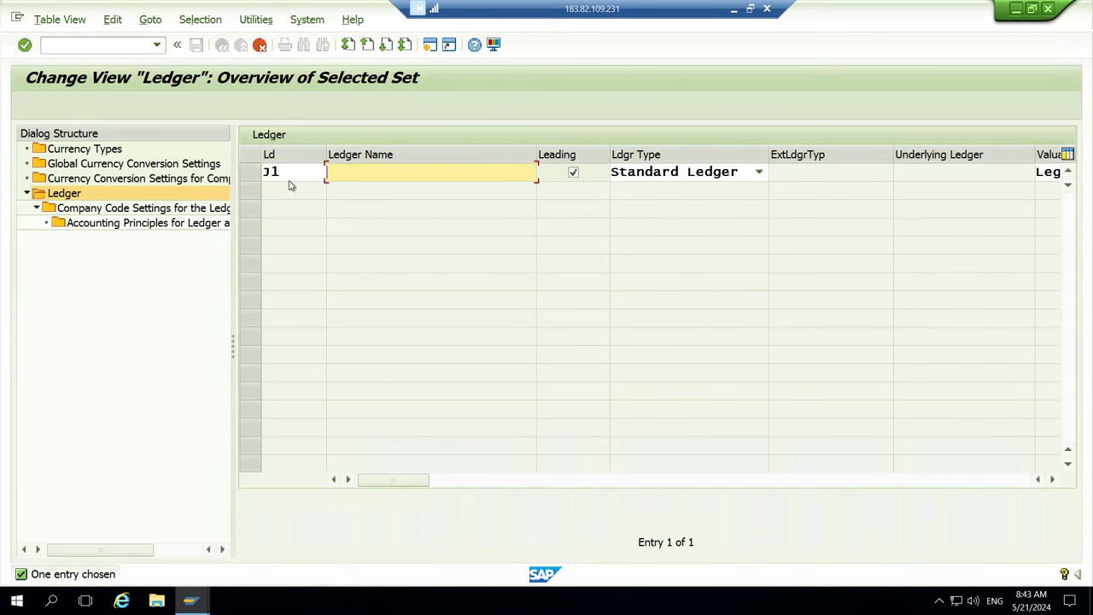
{"action": "type", "text": "JJ_IFRS"}
{"action": "left_click", "coordinate": [573, 173]}
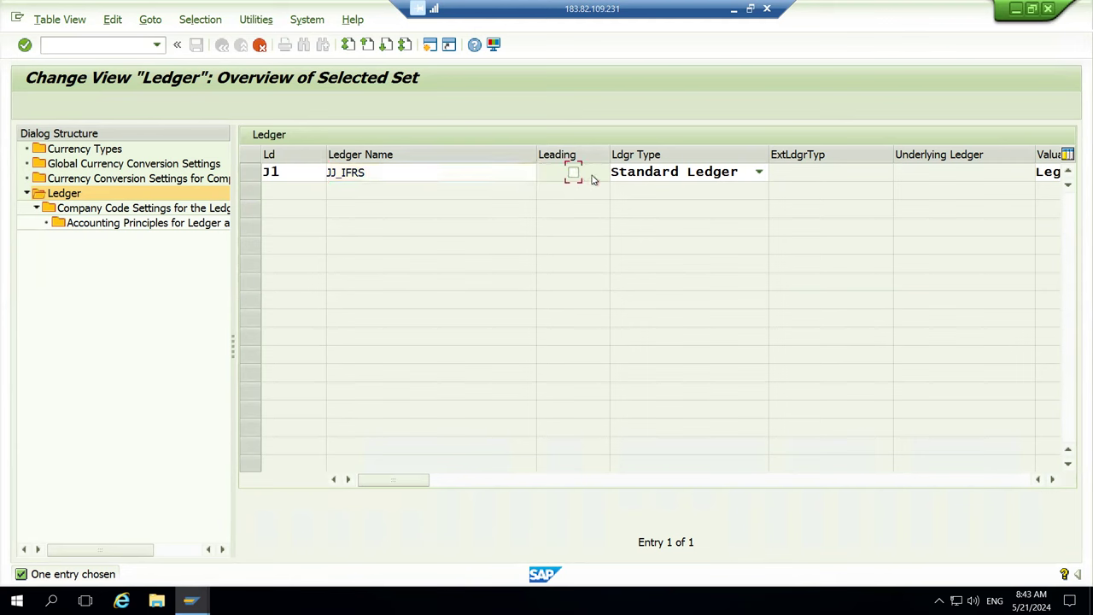
{"action": "left_click", "coordinate": [643, 180]}
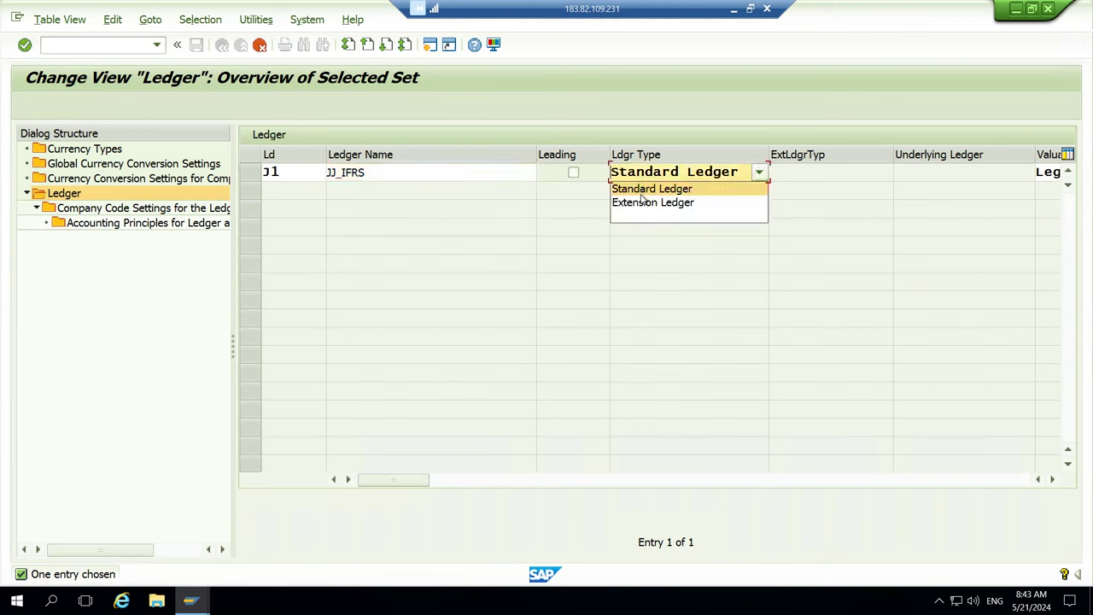
{"action": "left_click", "coordinate": [643, 204]}
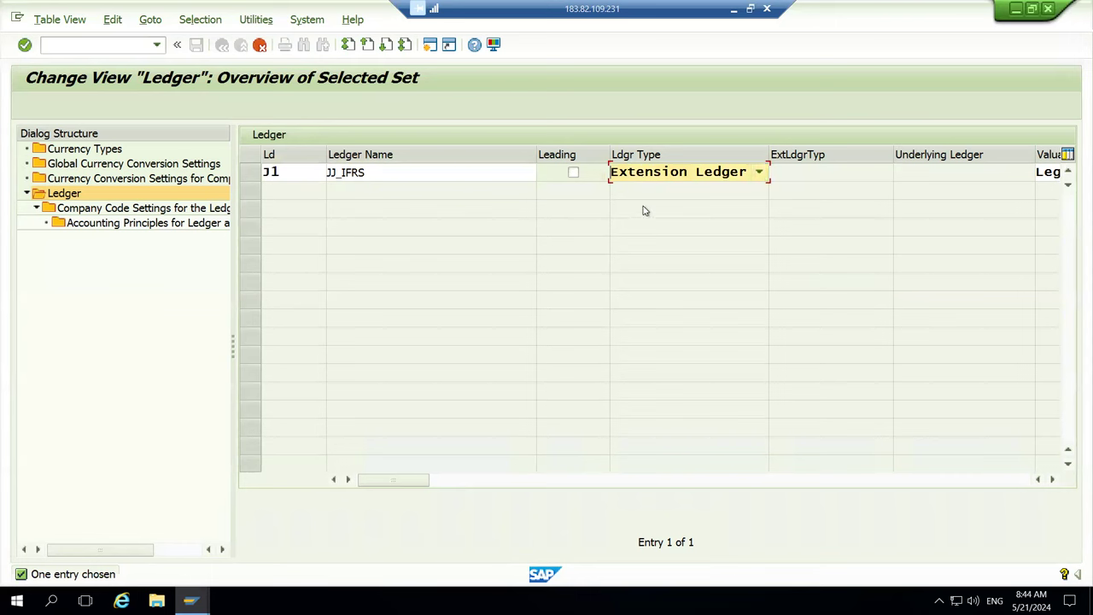
{"action": "key", "text": "F6"}
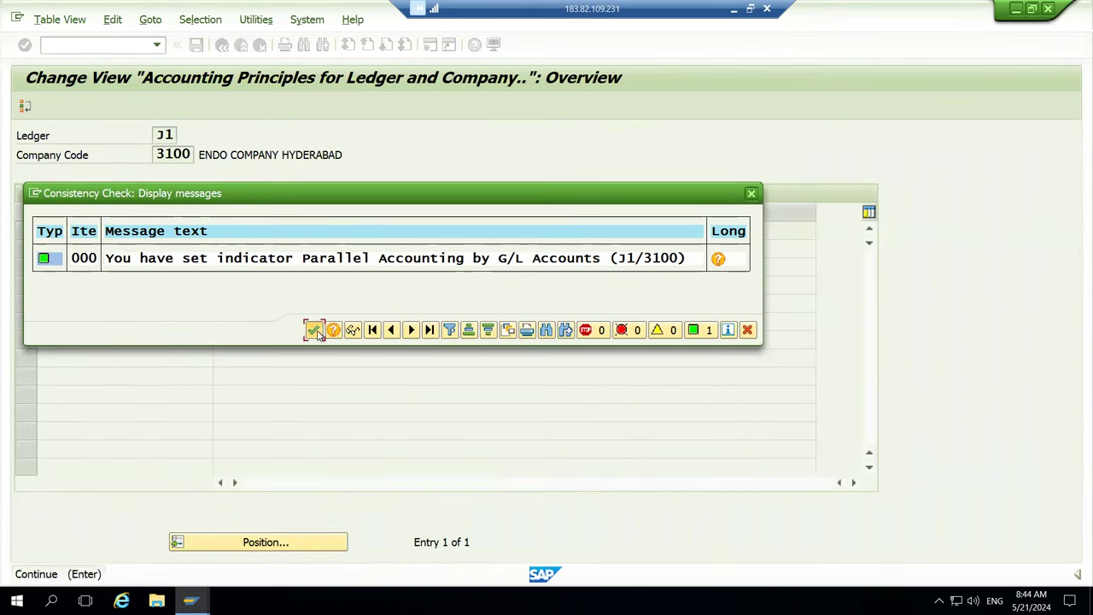
Dismiss the consistency message and set company code JJ11 for ledger J1.
{"action": "left_click", "coordinate": [316, 332]}
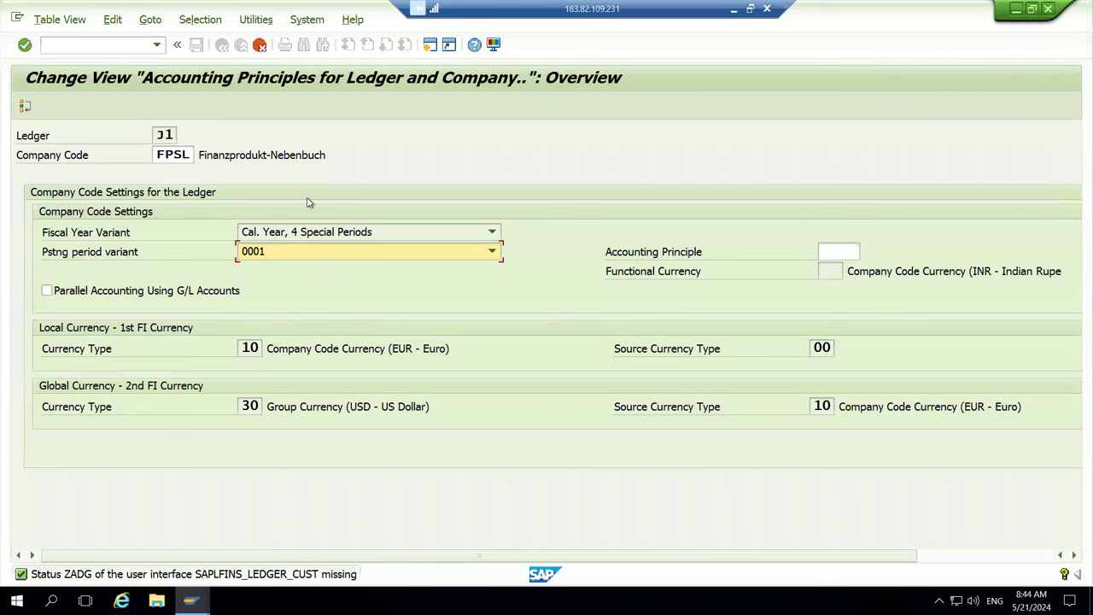
{"action": "left_click", "coordinate": [260, 47]}
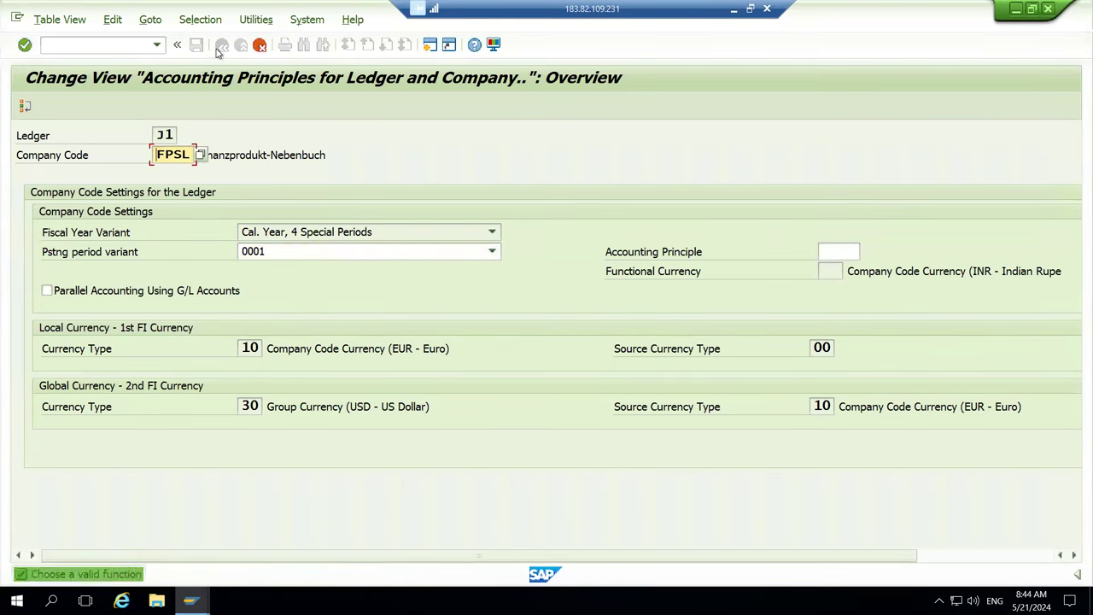
{"action": "left_click", "coordinate": [259, 47]}
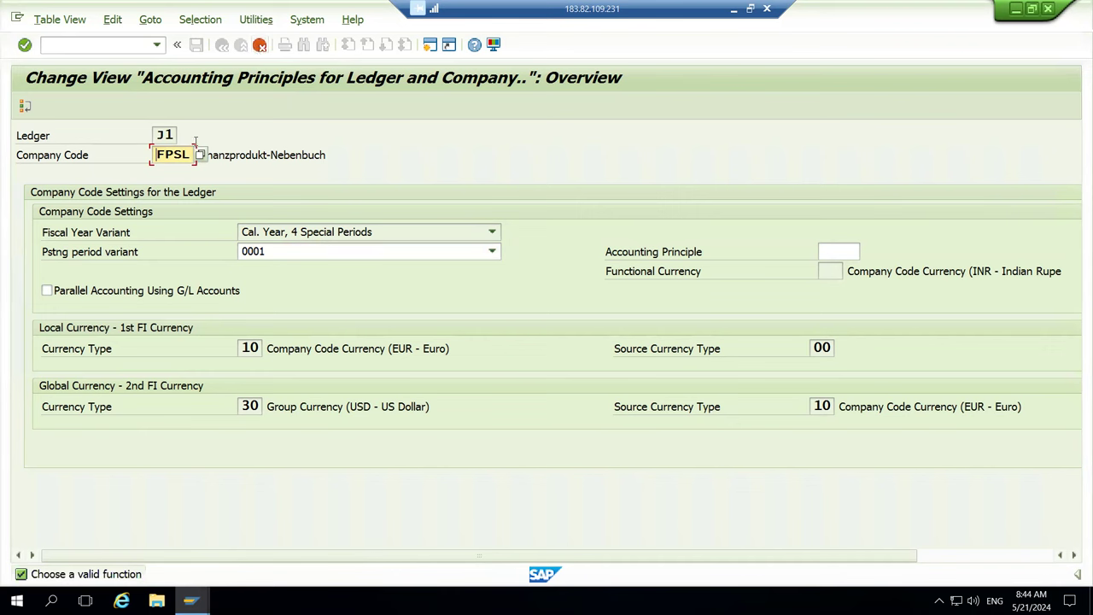
{"action": "left_click", "coordinate": [154, 45]}
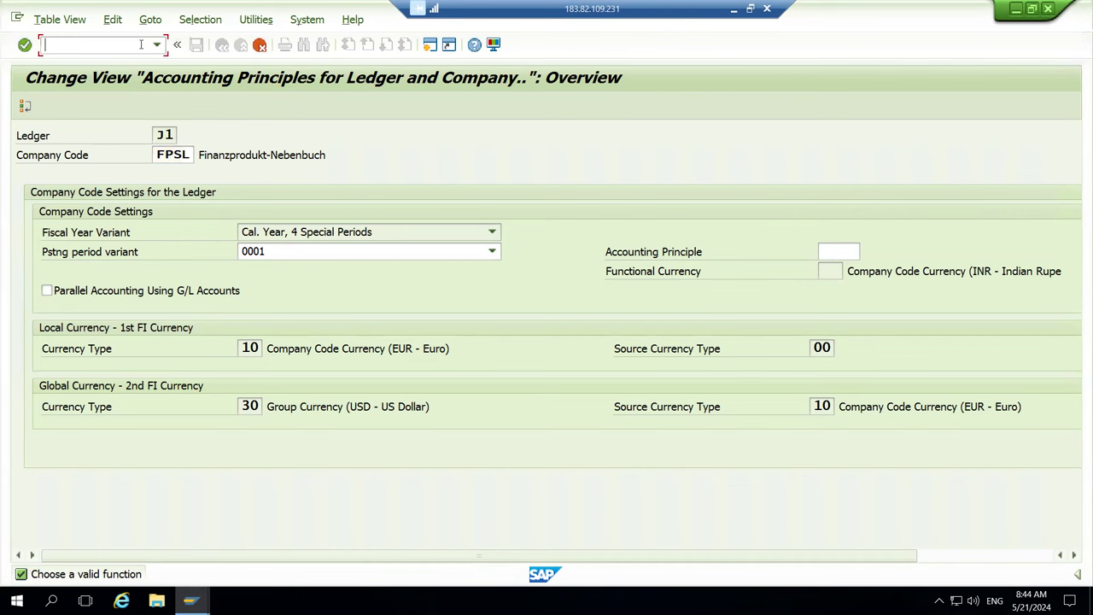
{"action": "left_click", "coordinate": [259, 47]}
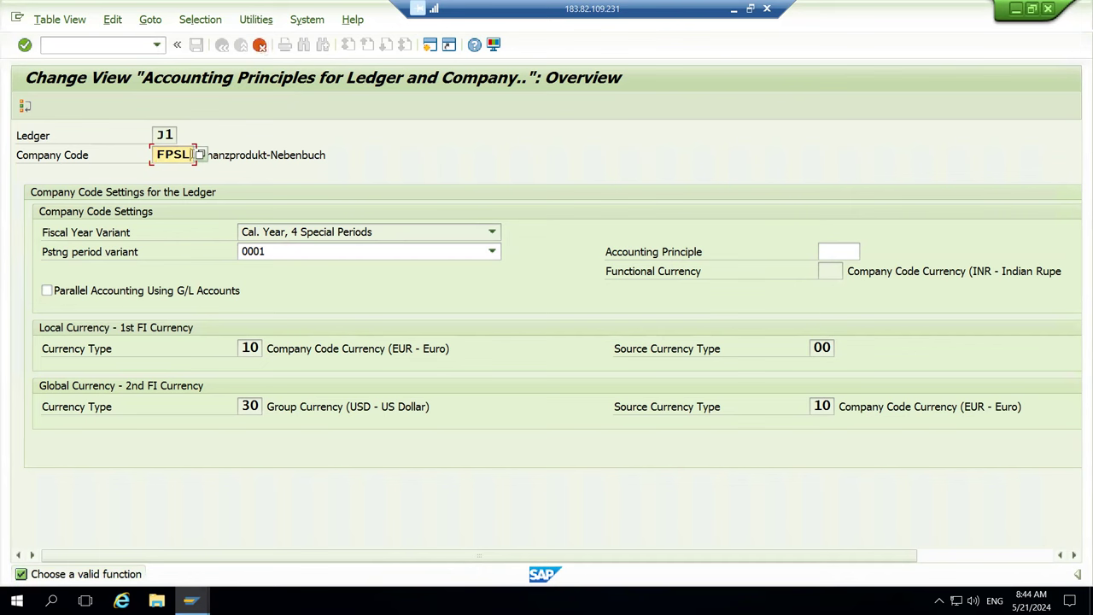
{"action": "key", "text": "BackSpace"}
{"action": "key", "text": "BackSpace"}
{"action": "key", "text": "BackSpace"}
{"action": "key", "text": "Return"}
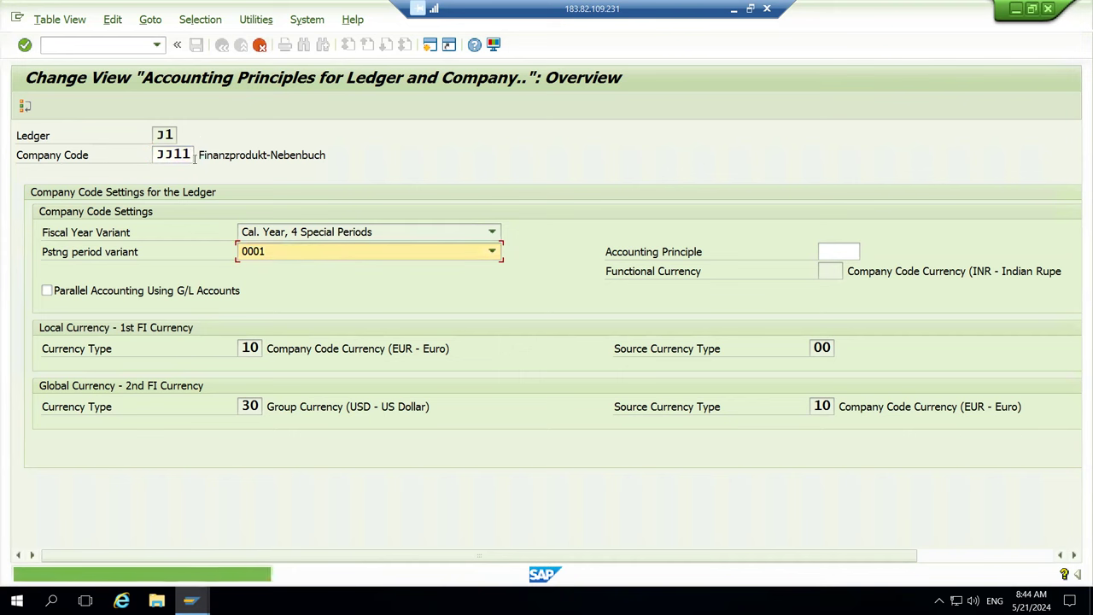
Pick JJ Posting Period Variant, then cancel out of the company code settings.
{"action": "left_click", "coordinate": [312, 250]}
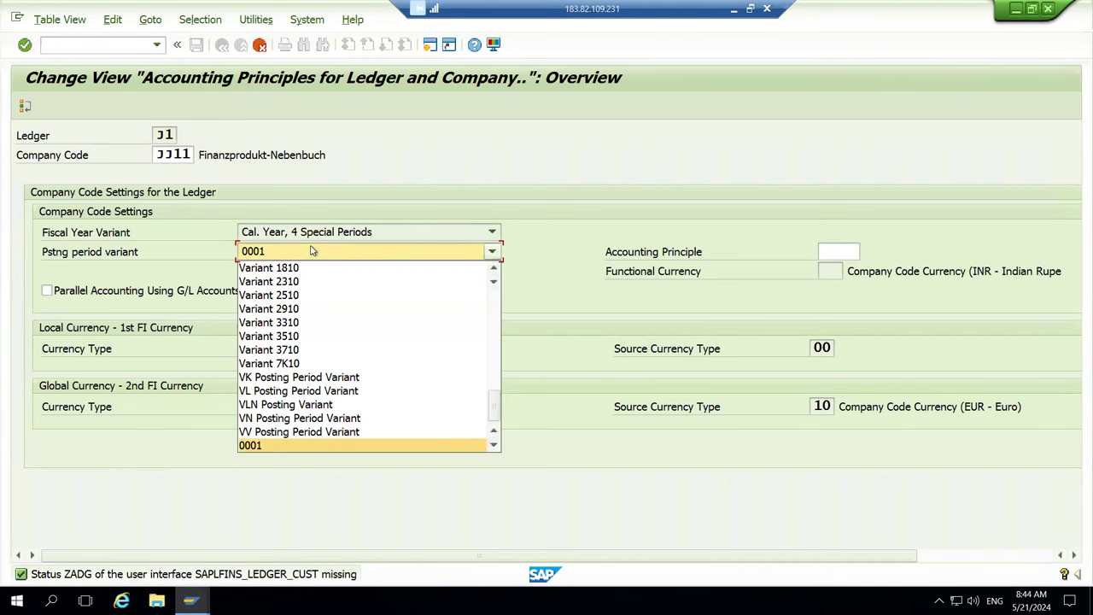
{"action": "key", "text": "j"}
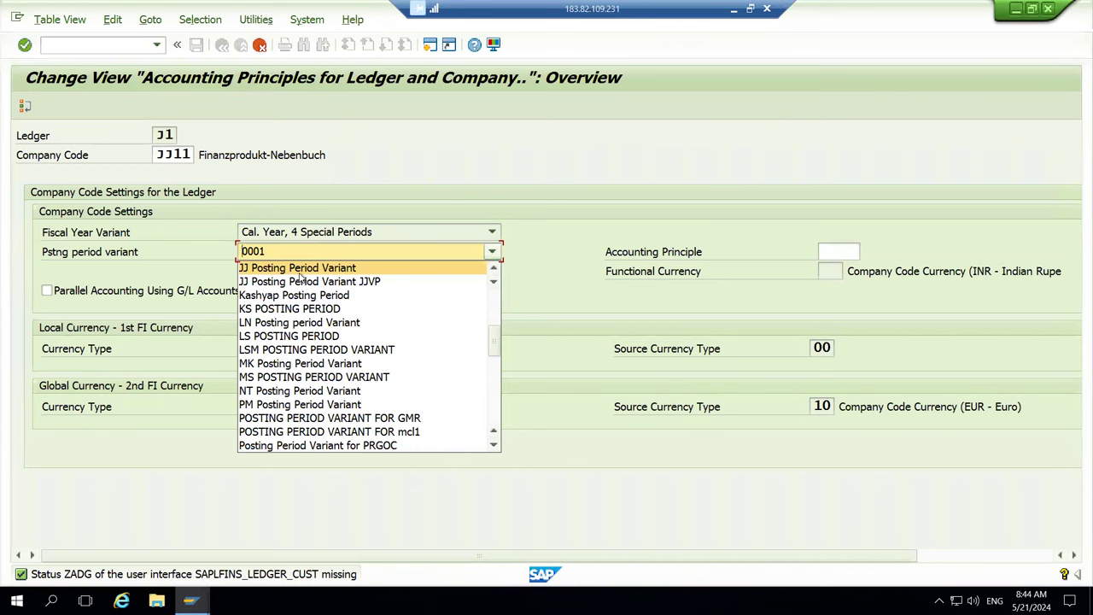
{"action": "left_click", "coordinate": [299, 268]}
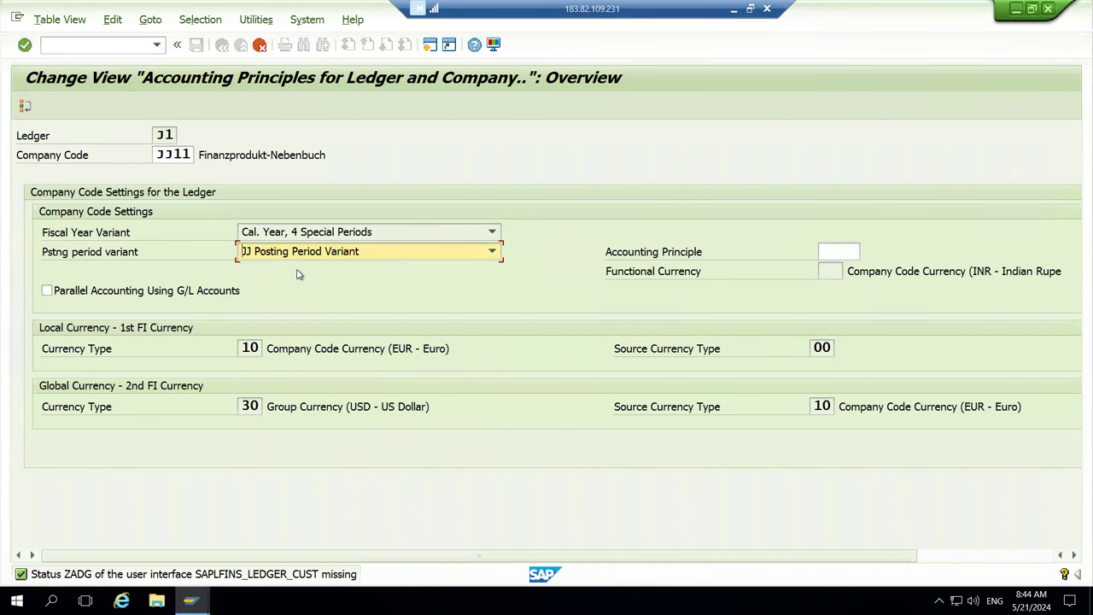
{"action": "key", "text": "Page_Down"}
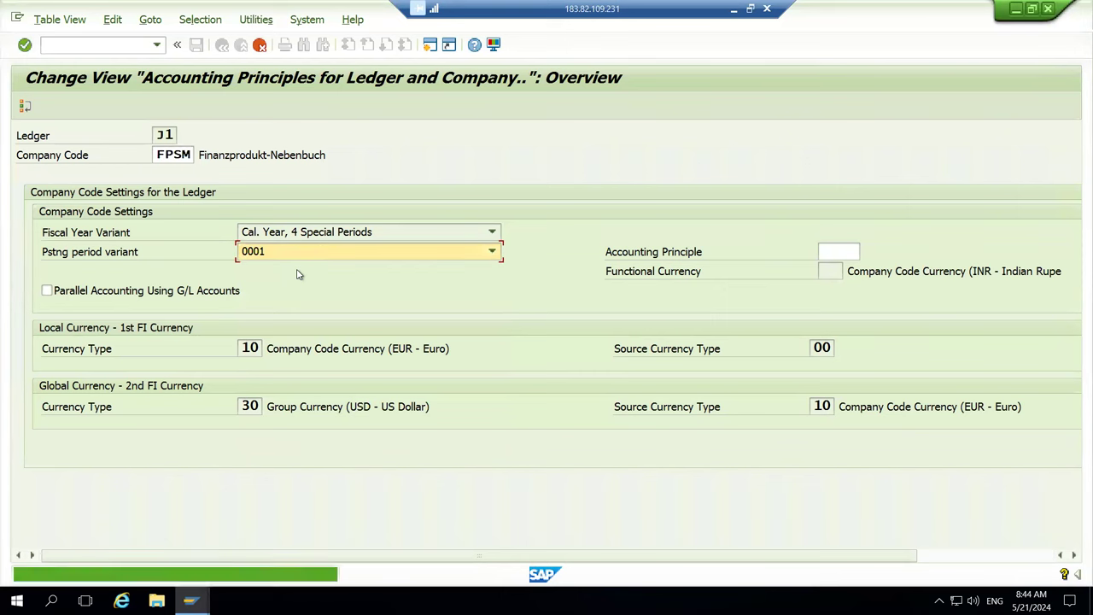
{"action": "left_click", "coordinate": [299, 254]}
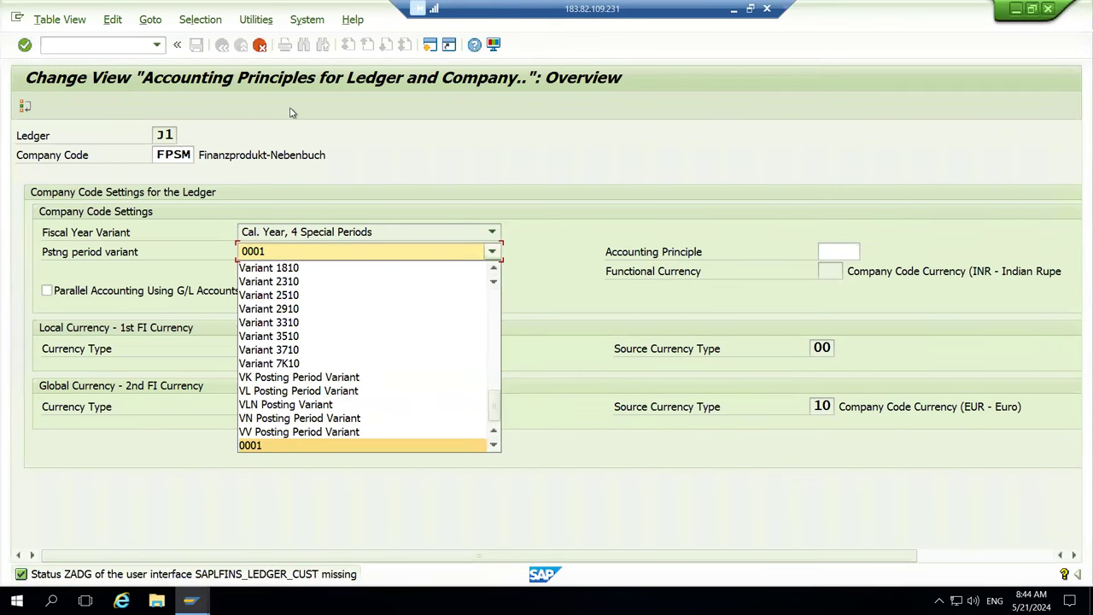
{"action": "left_click", "coordinate": [260, 45]}
{"action": "left_click", "coordinate": [260, 46]}
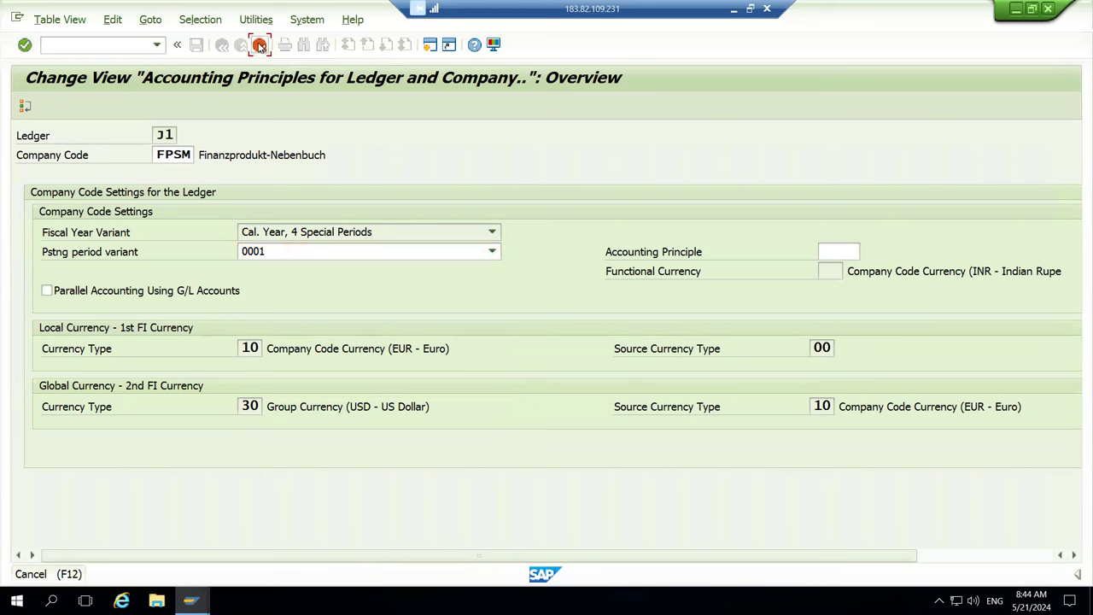
Return to the start screen with /N and rerun SPRO.
{"action": "left_click", "coordinate": [135, 46]}
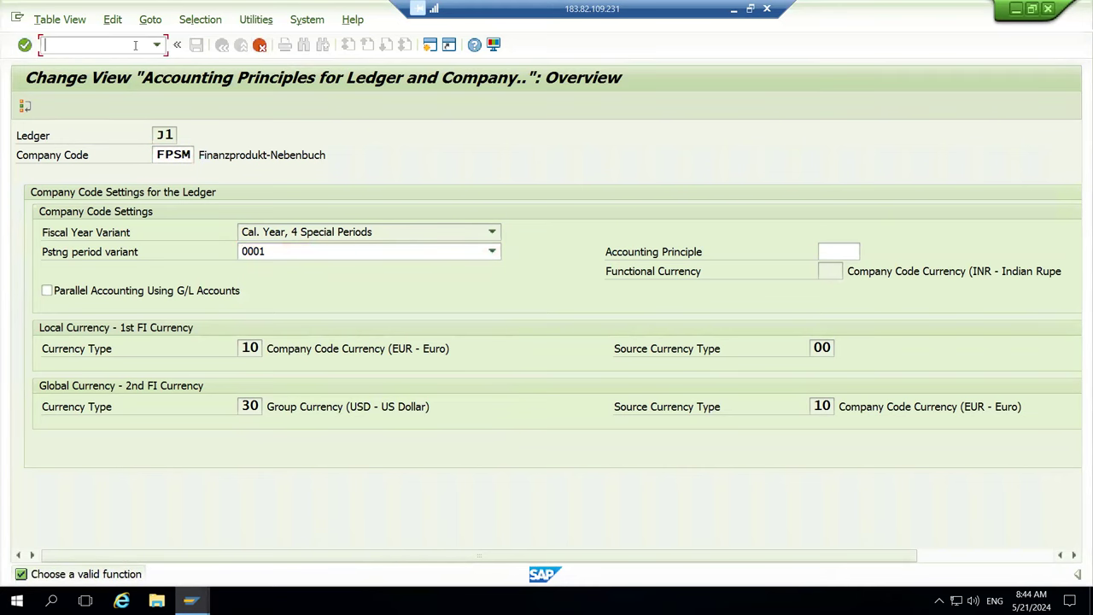
{"action": "key", "text": "Return"}
{"action": "type", "text": "SPRO"}
{"action": "key", "text": "Return"}
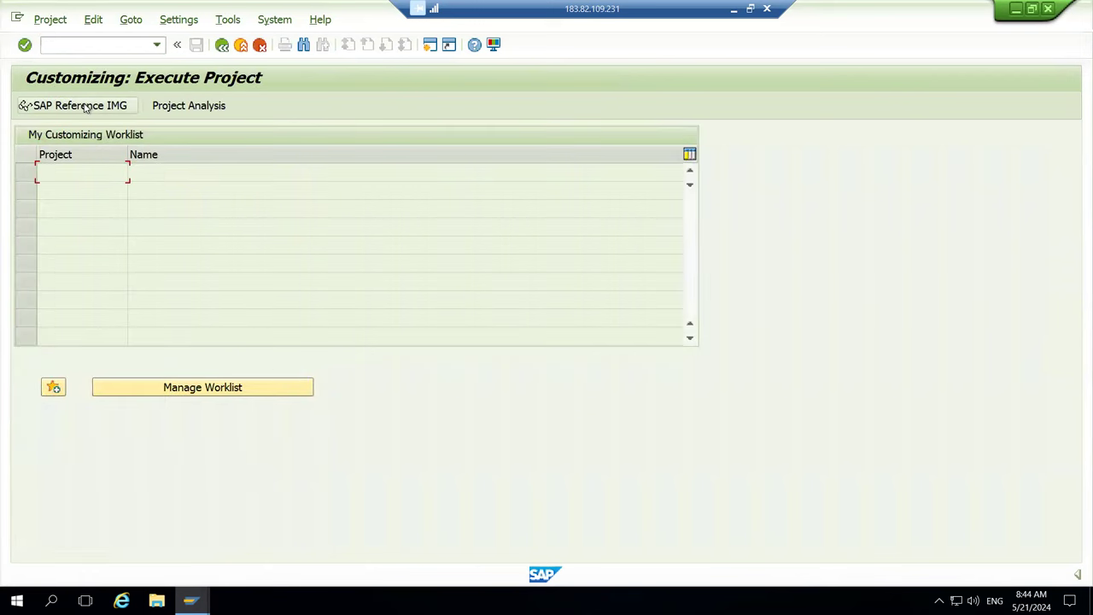
Navigate the IMG to Define Settings for Ledgers and Currency Types, run it and close the messages.
{"action": "left_click", "coordinate": [86, 106]}
{"action": "key", "text": "Down"}
{"action": "key", "text": "Down"}
{"action": "key", "text": "Down"}
{"action": "key", "text": "Down"}
{"action": "key", "text": "Down"}
{"action": "key", "text": "Down"}
{"action": "key", "text": "Right"}
{"action": "key", "text": "Down"}
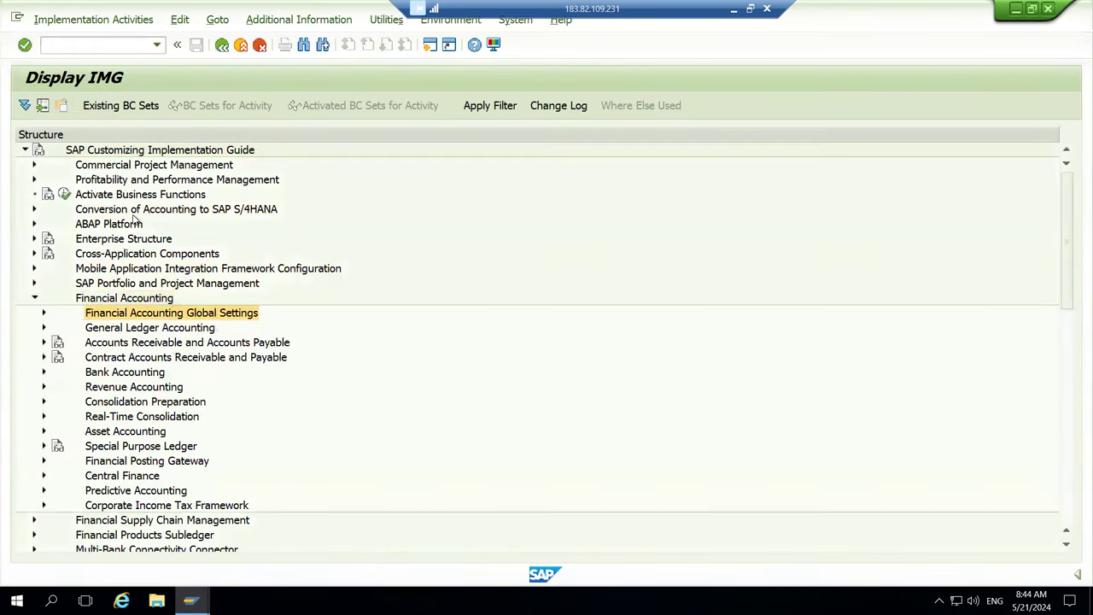
{"action": "key", "text": "Right"}
{"action": "key", "text": "Down"}
{"action": "key", "text": "Down"}
{"action": "key", "text": "Right"}
{"action": "key", "text": "Down"}
{"action": "key", "text": "Down"}
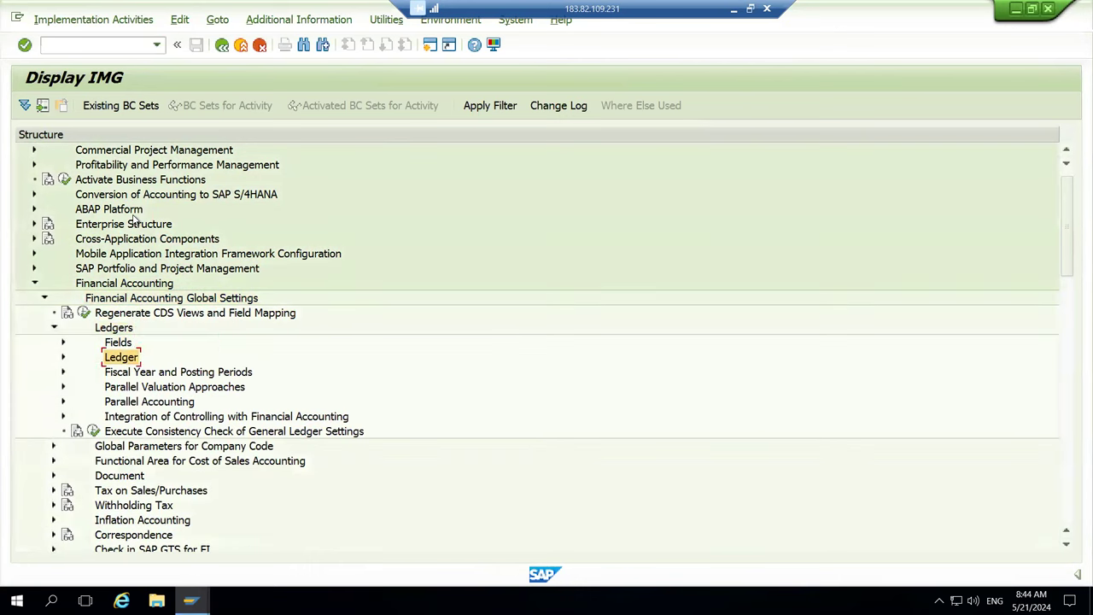
{"action": "key", "text": "Right"}
{"action": "key", "text": "Down"}
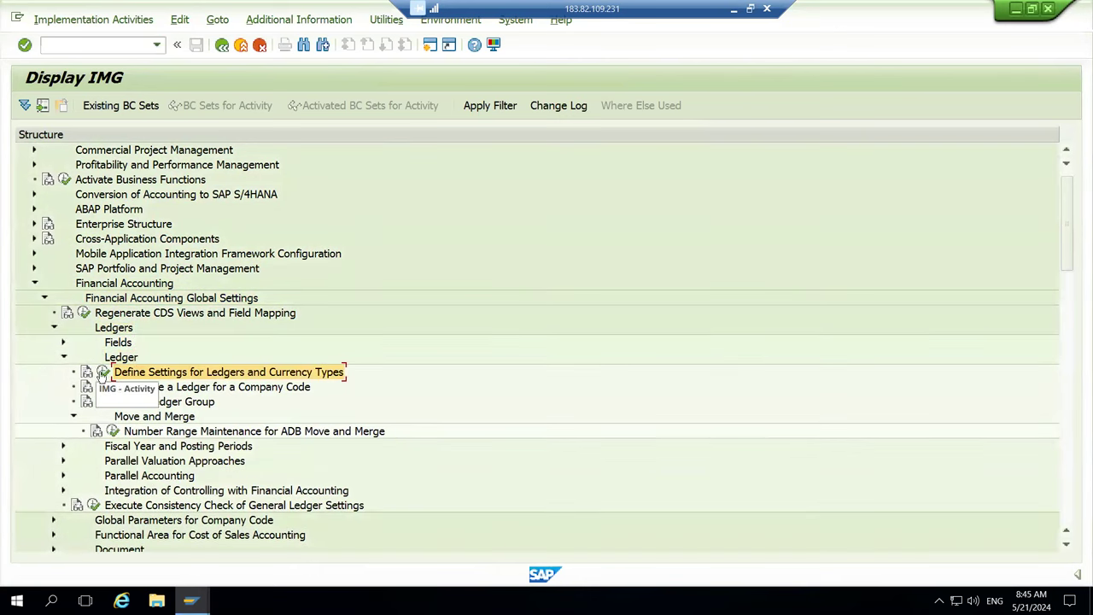
{"action": "left_click", "coordinate": [102, 373]}
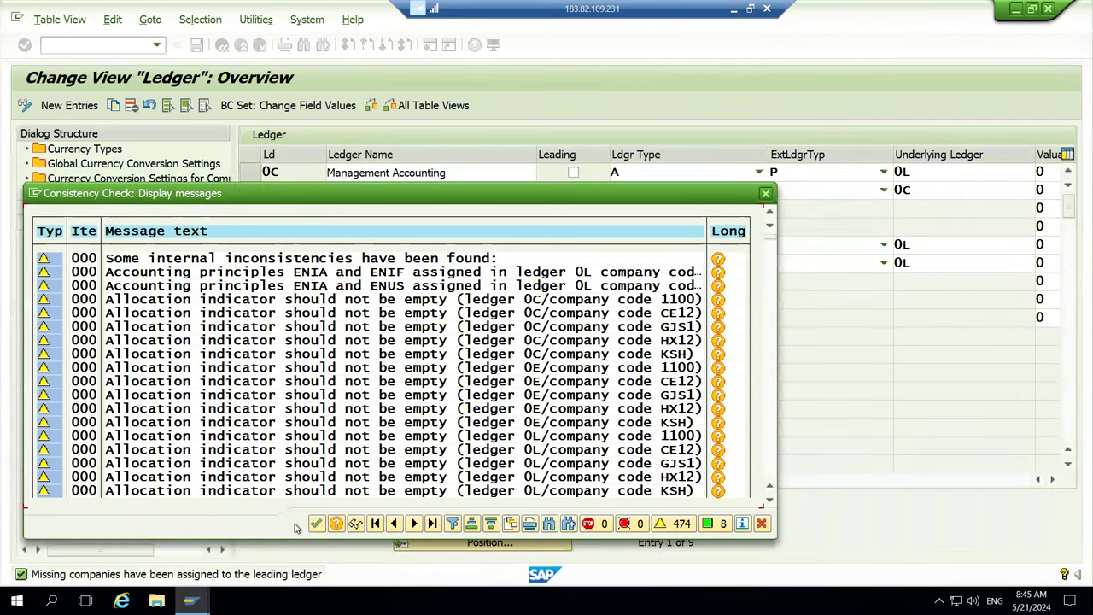
{"action": "left_click", "coordinate": [316, 524]}
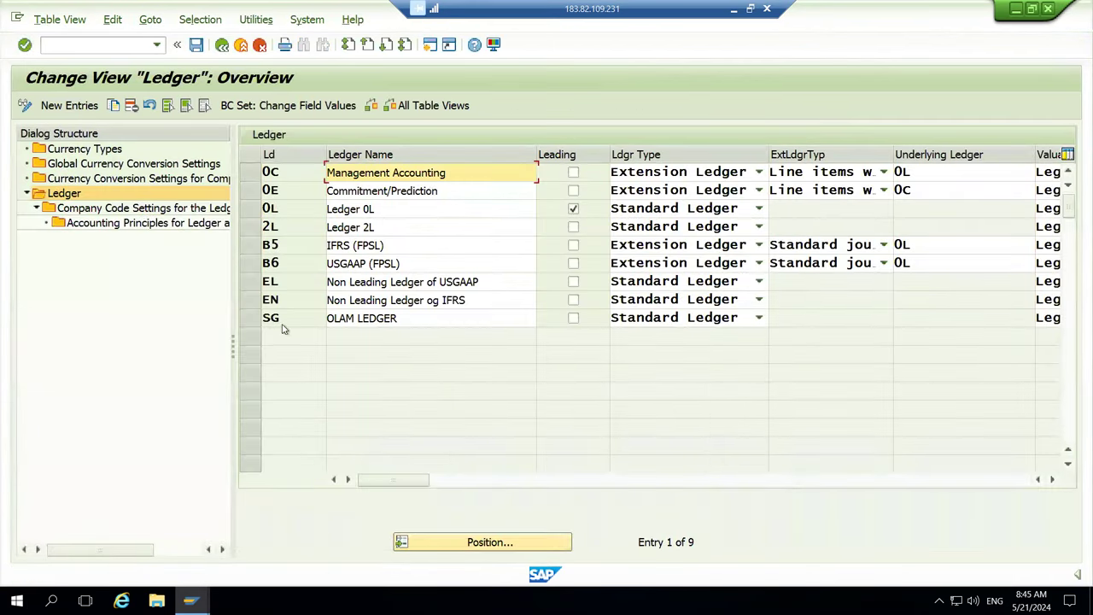
Copy ledger 0L as a new entry with ledger ID J1 and name JJ_IFRS.
{"action": "left_click", "coordinate": [252, 212]}
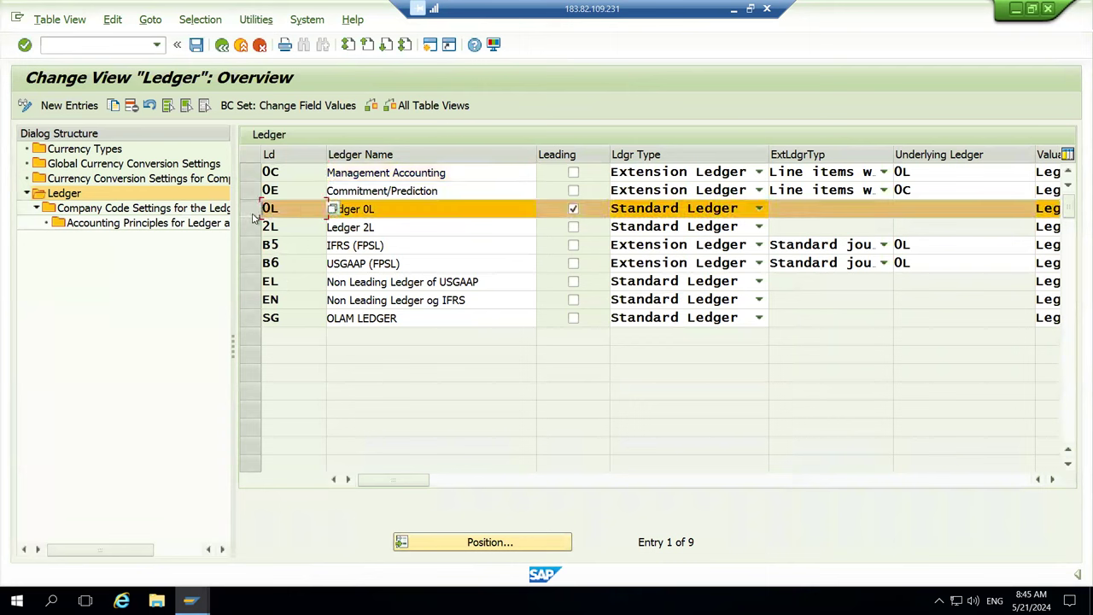
{"action": "left_click", "coordinate": [114, 105]}
{"action": "left_click", "coordinate": [297, 172]}
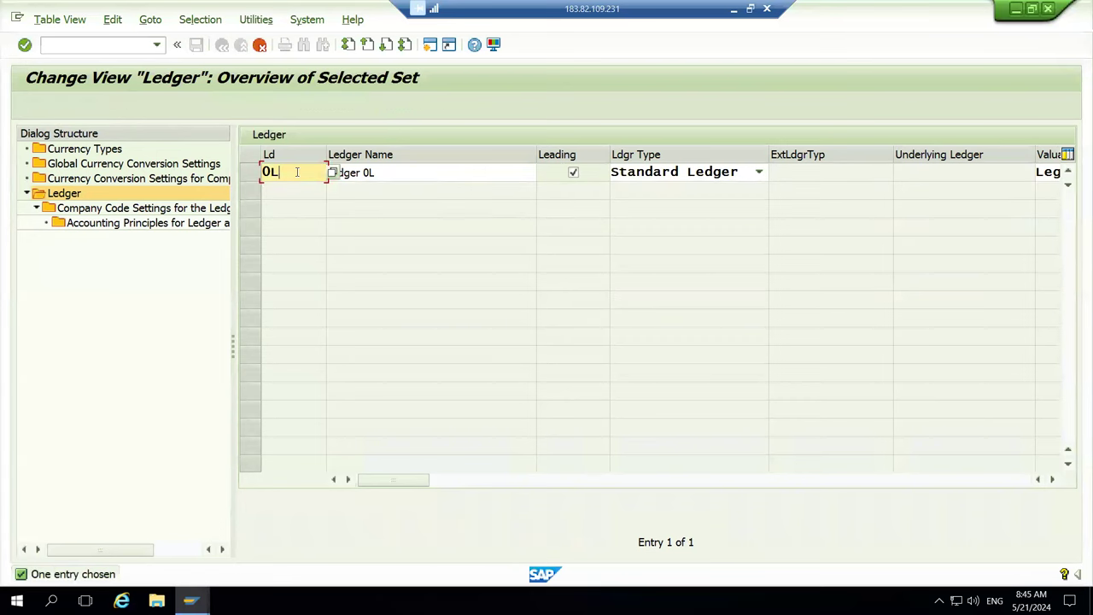
{"action": "key", "text": "BackSpace"}
{"action": "key", "text": "BackSpace"}
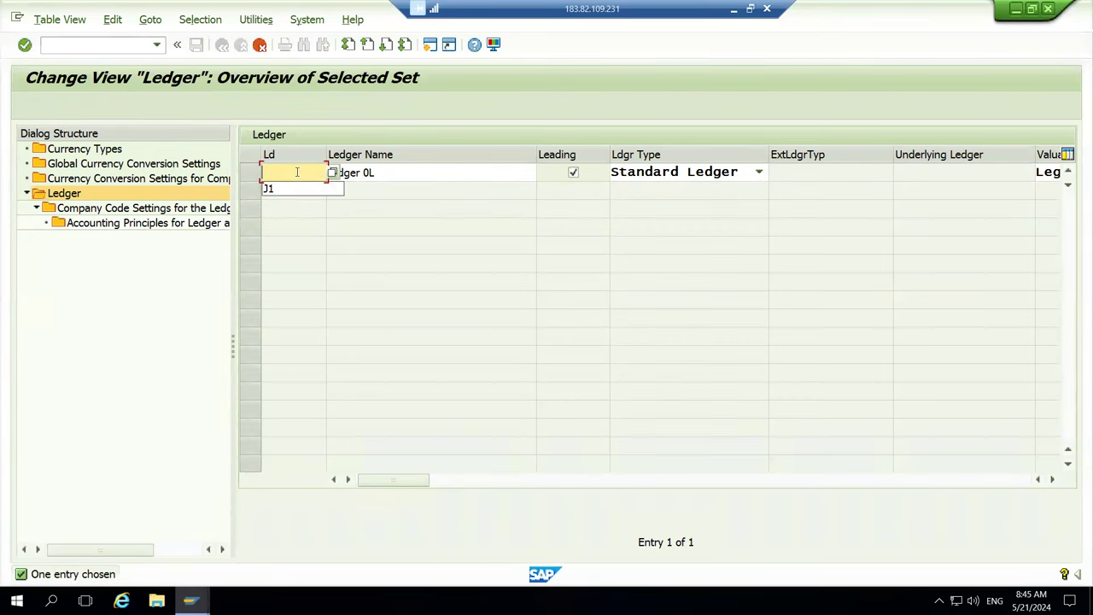
{"action": "left_click", "coordinate": [294, 188]}
{"action": "key", "text": "Tab"}
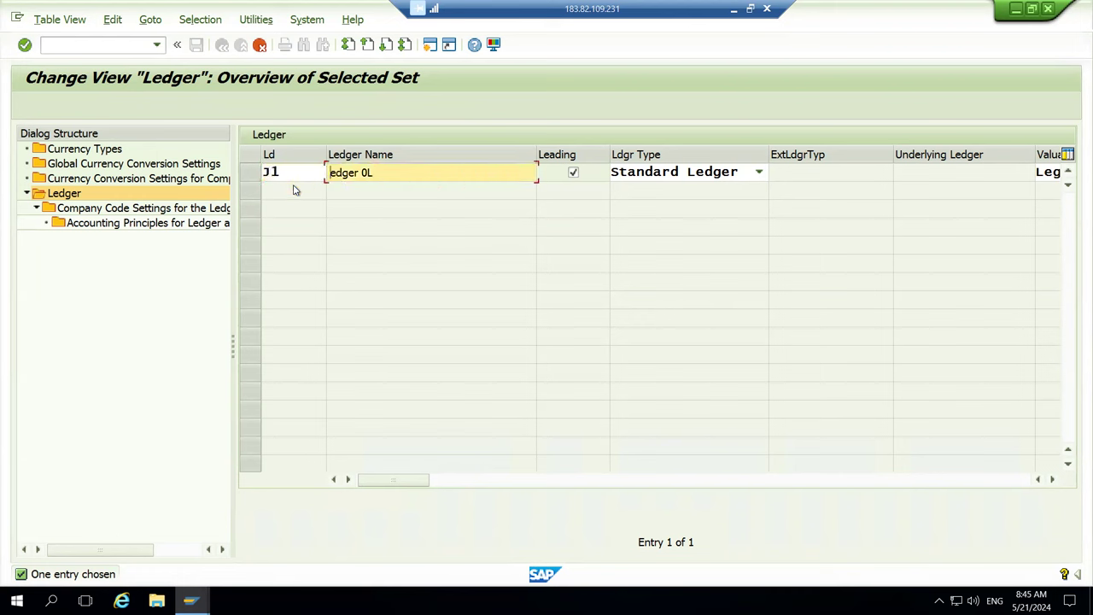
{"action": "key", "text": "Delete"}
{"action": "key", "text": "Delete"}
{"action": "key", "text": "Delete"}
{"action": "key", "text": "Delete"}
{"action": "key", "text": "Delete"}
{"action": "key", "text": "Delete"}
{"action": "key", "text": "Delete"}
{"action": "key", "text": "Delete"}
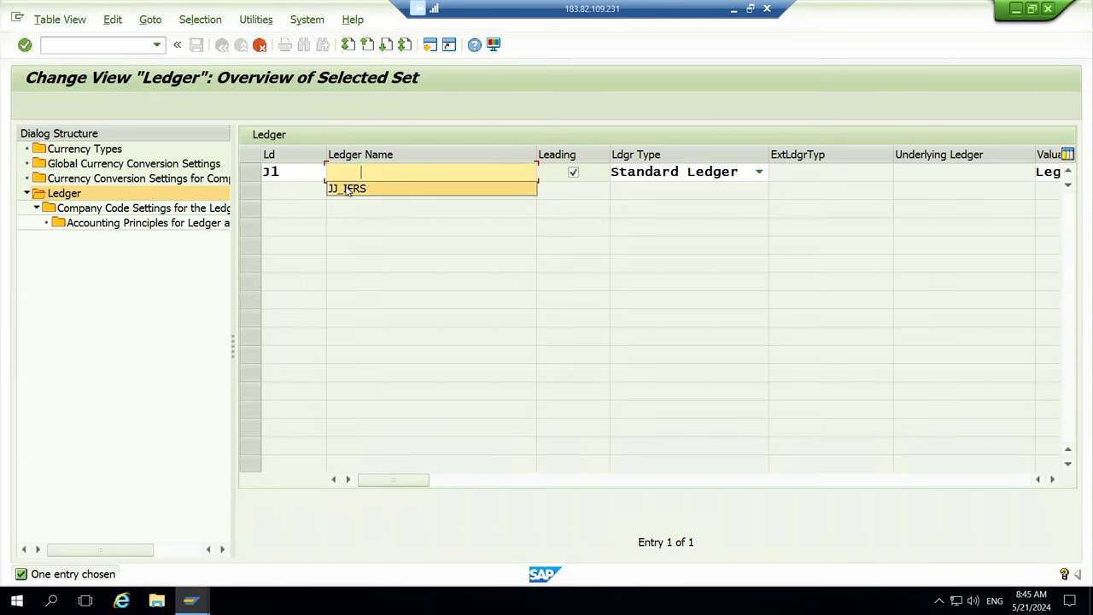
{"action": "left_click", "coordinate": [368, 188]}
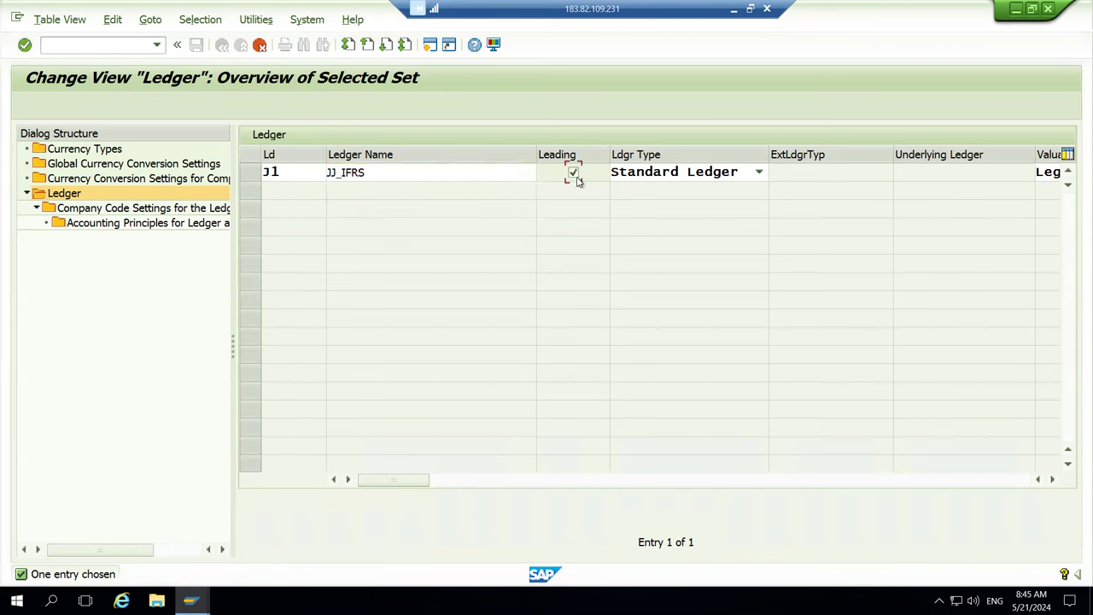
Set J1's ledger type to Extension Ledger and confirm the entry.
{"action": "left_click", "coordinate": [657, 175]}
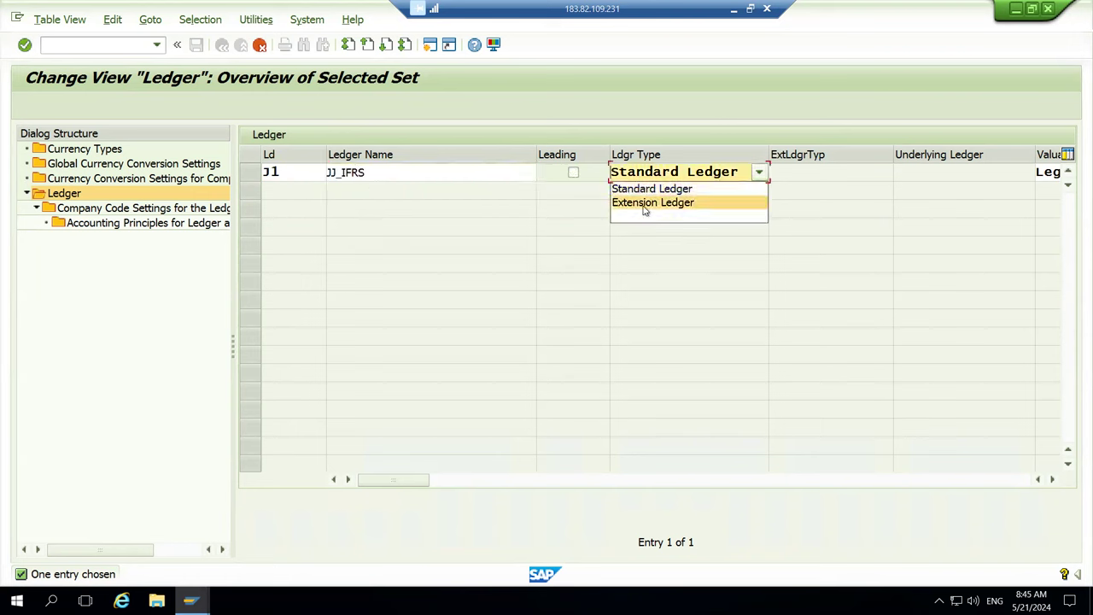
{"action": "left_click", "coordinate": [645, 203]}
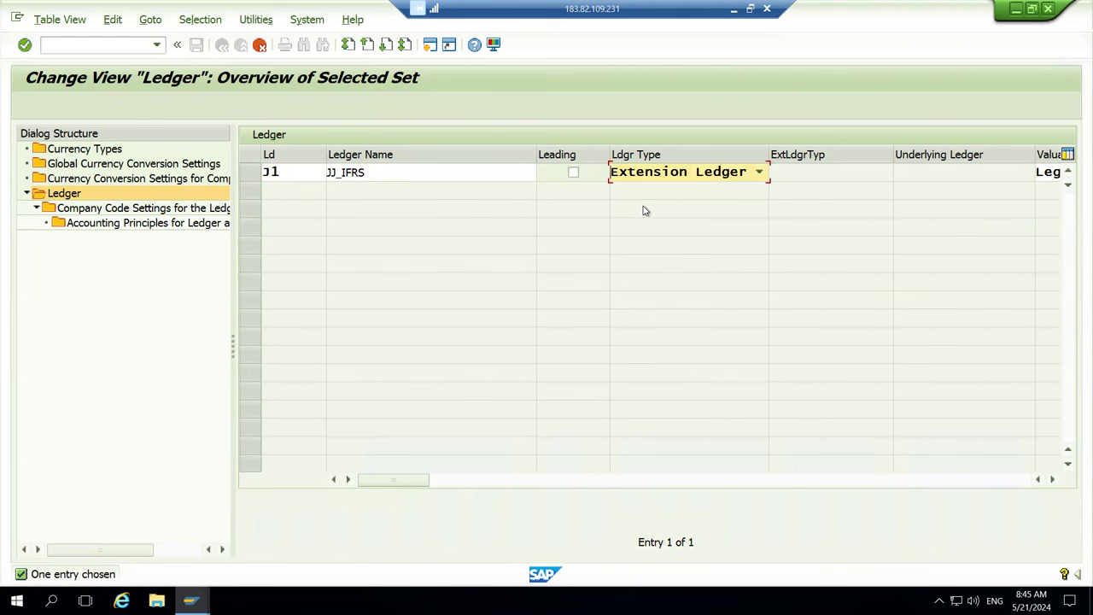
{"action": "key", "text": "Return"}
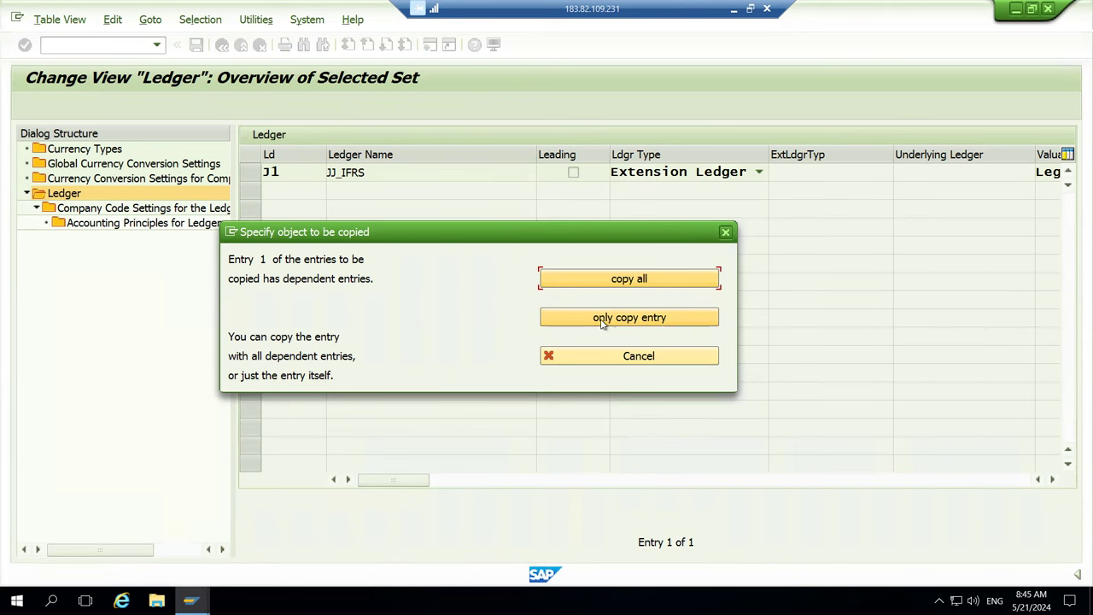
Copy only the entry and give J1 Standard journal entries type with underlying ledger 0L.
{"action": "left_click", "coordinate": [602, 318]}
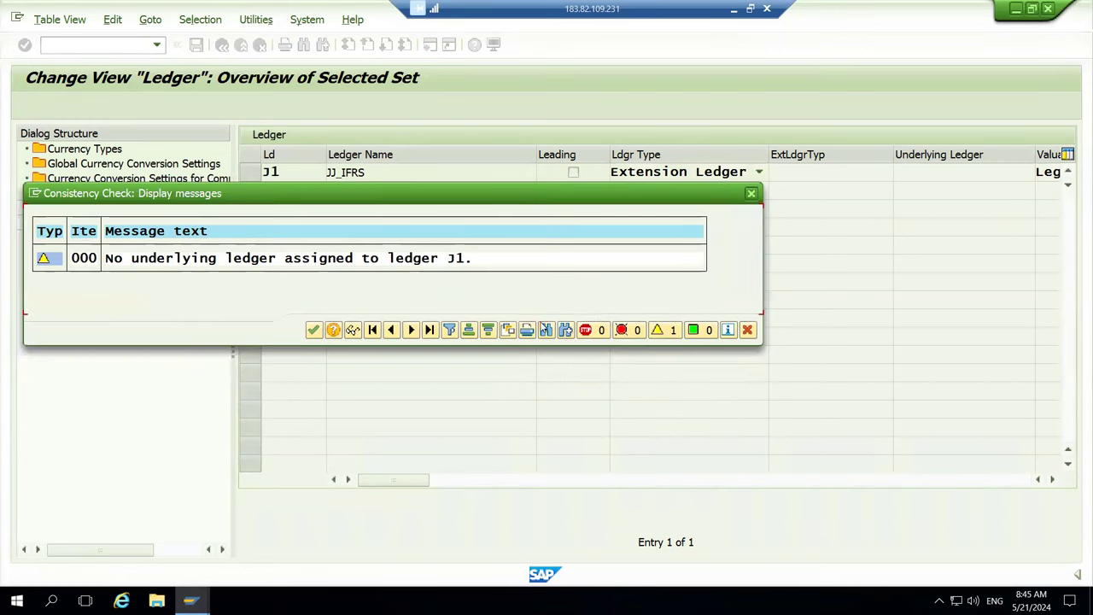
{"action": "left_click", "coordinate": [313, 331]}
{"action": "left_click", "coordinate": [832, 175]}
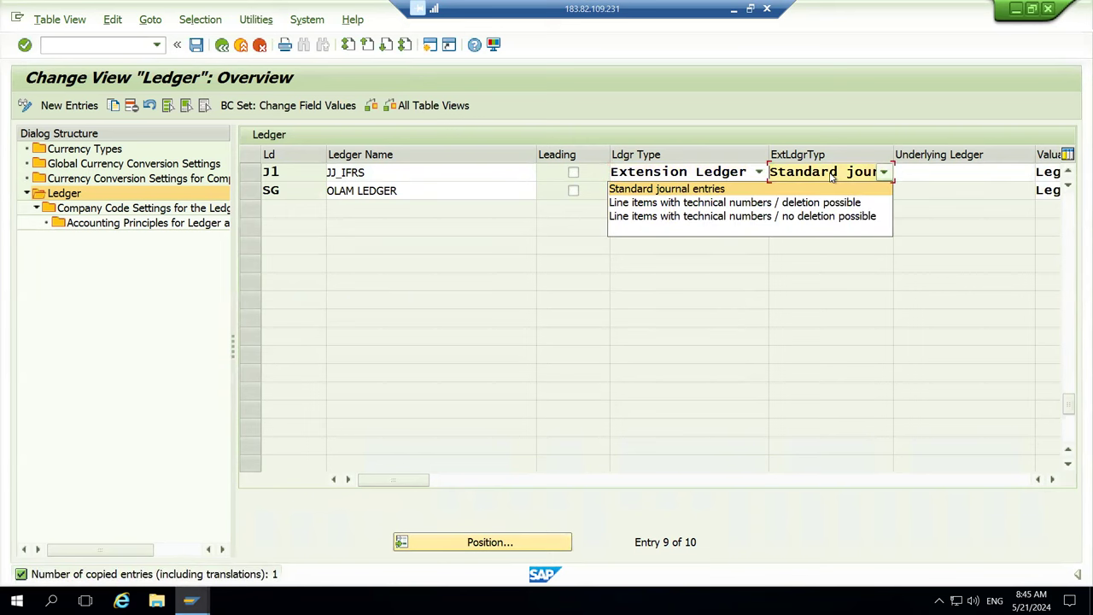
{"action": "left_click", "coordinate": [831, 175]}
{"action": "left_click", "coordinate": [928, 173]}
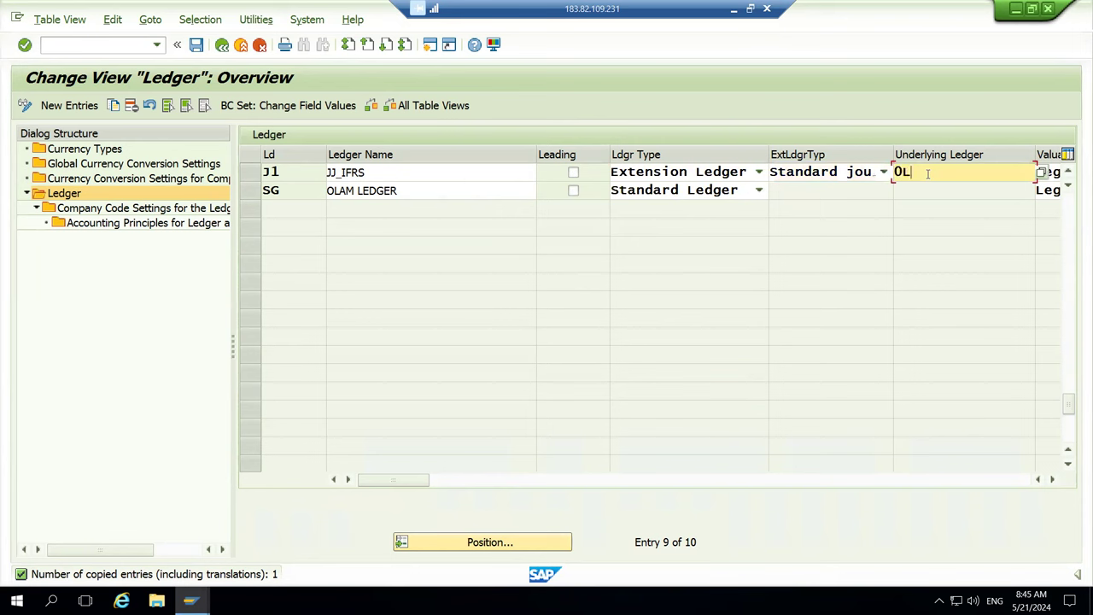
{"action": "key", "text": "Return"}
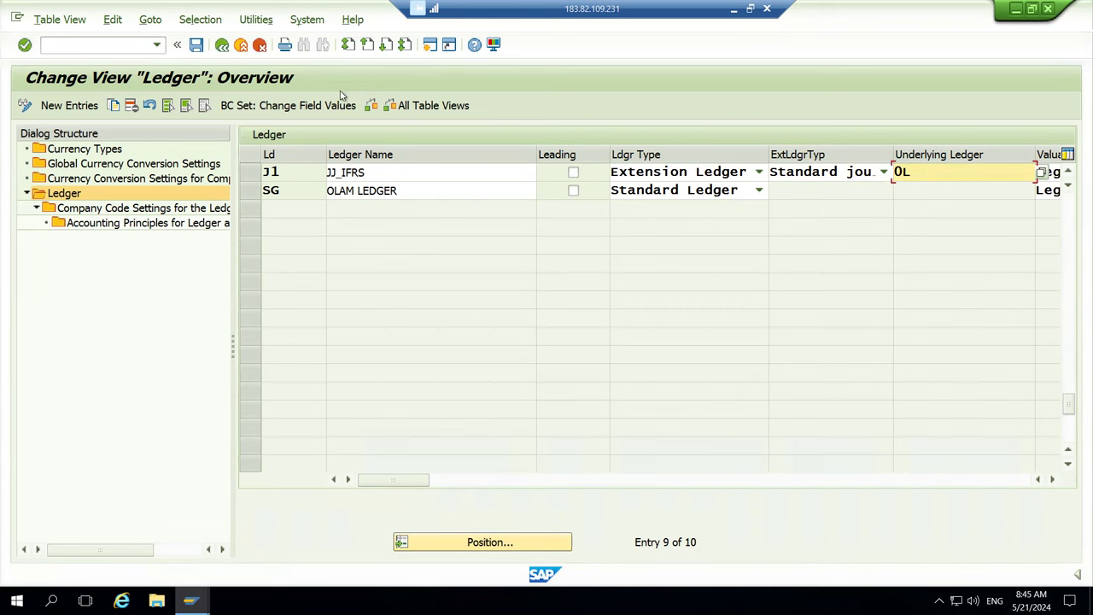
Save ledger J1, accepting the customizing request and the ledger group J1 notice.
{"action": "left_click", "coordinate": [196, 45]}
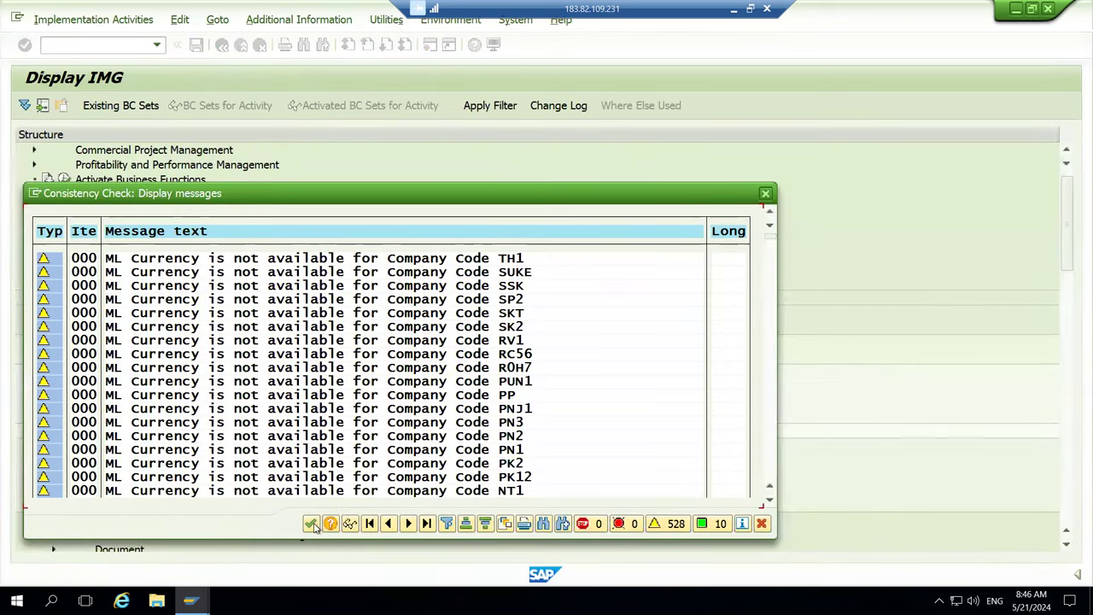
{"action": "left_click", "coordinate": [310, 524]}
{"action": "left_click", "coordinate": [439, 272]}
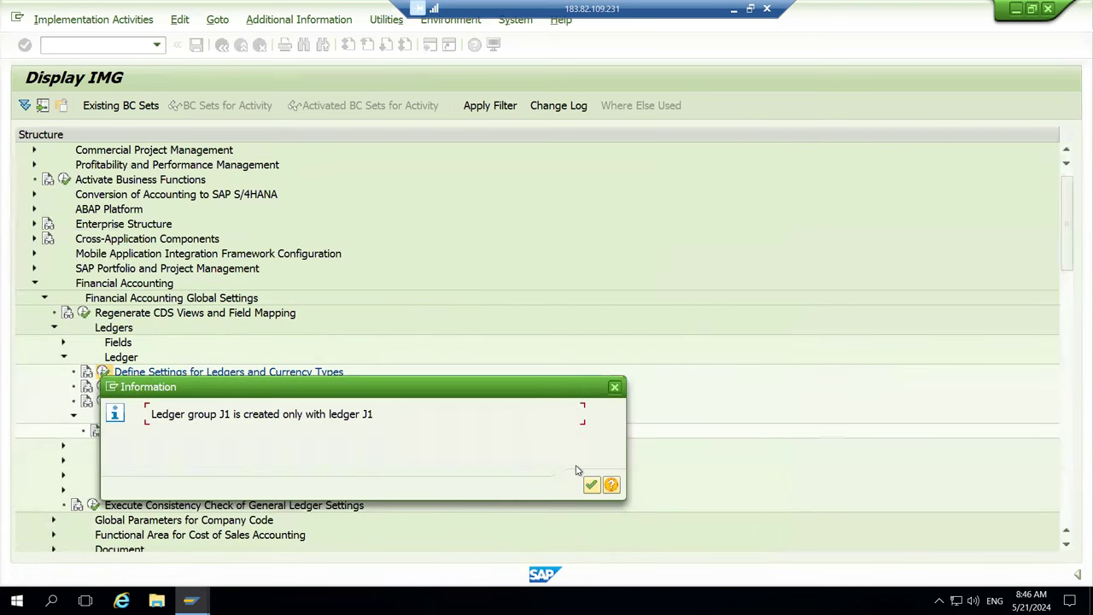
{"action": "left_click", "coordinate": [592, 486]}
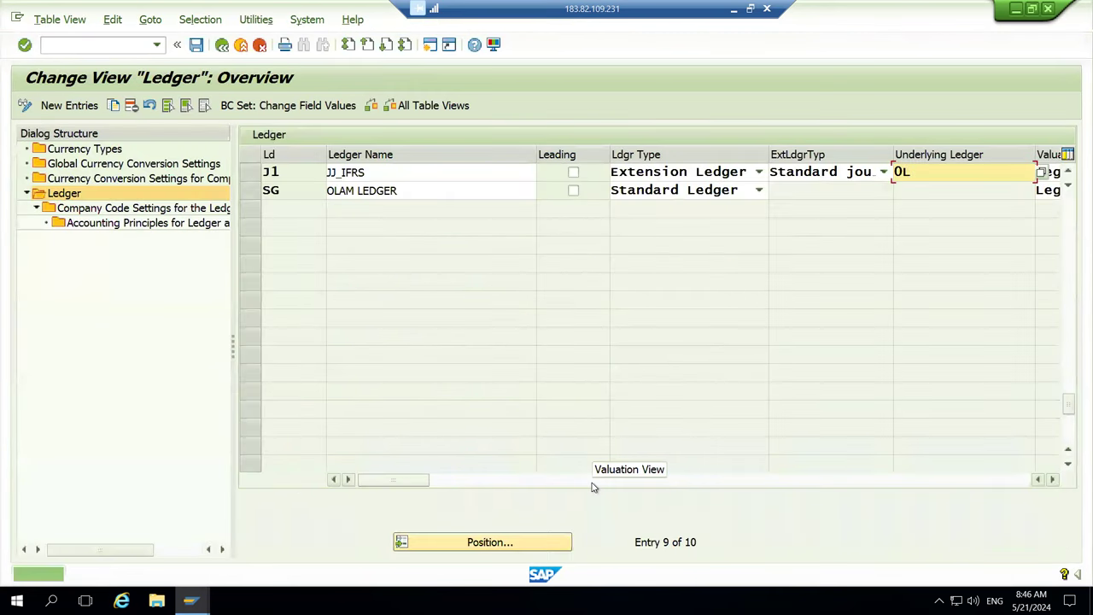
{"action": "left_click", "coordinate": [250, 175]}
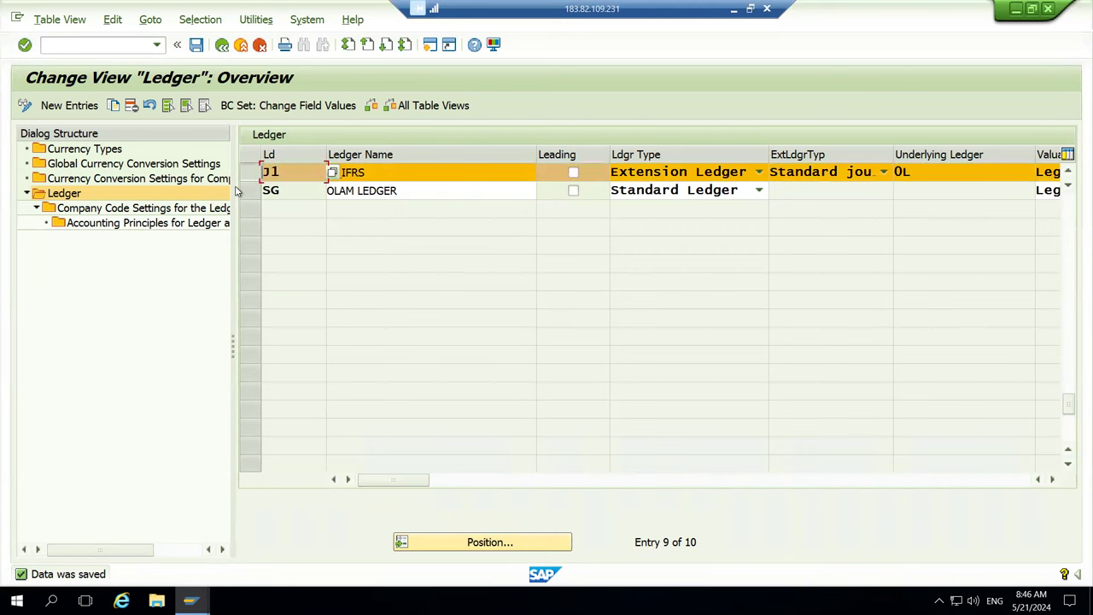
In J1's company code settings, delete every assignment except JJ11 and JJ12.
{"action": "double_click", "coordinate": [172, 215]}
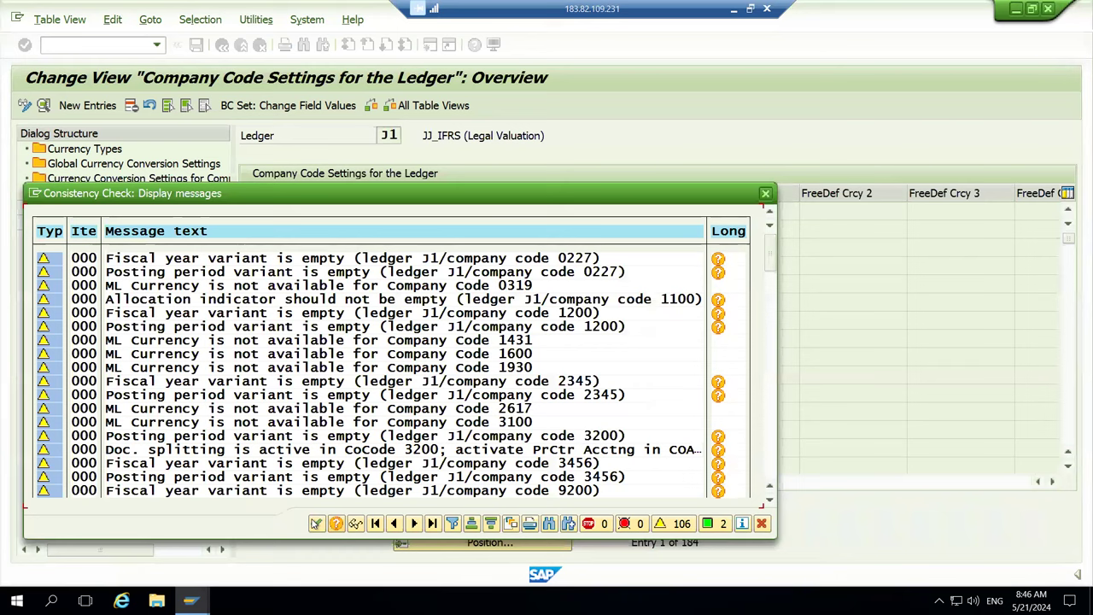
{"action": "left_click", "coordinate": [315, 524]}
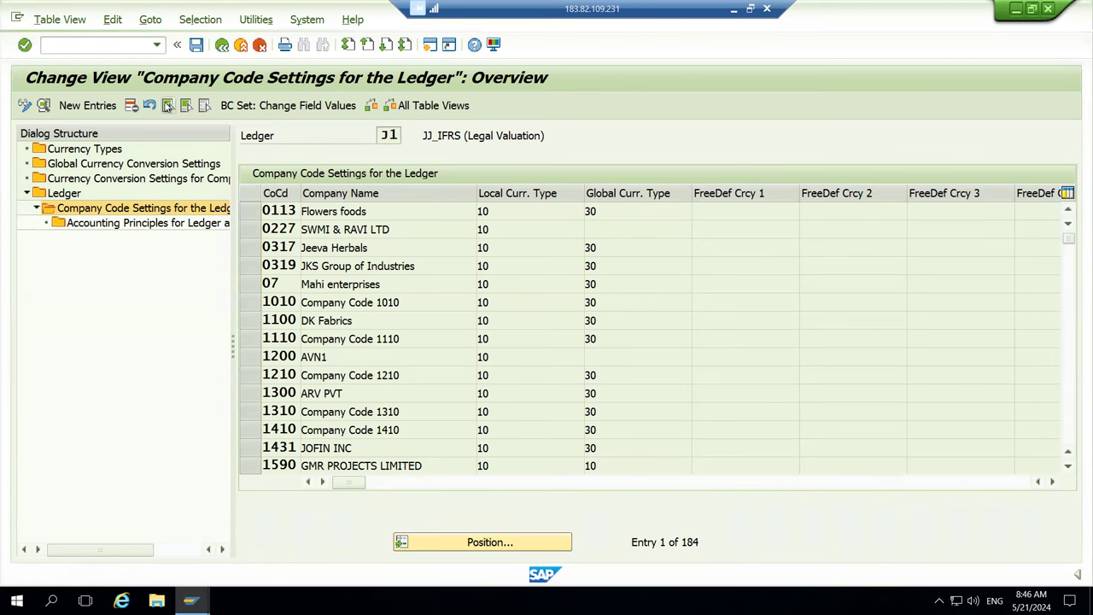
{"action": "left_click", "coordinate": [168, 105]}
{"action": "left_click", "coordinate": [461, 543]}
{"action": "type", "text": "JJ11"}
{"action": "key", "text": "Return"}
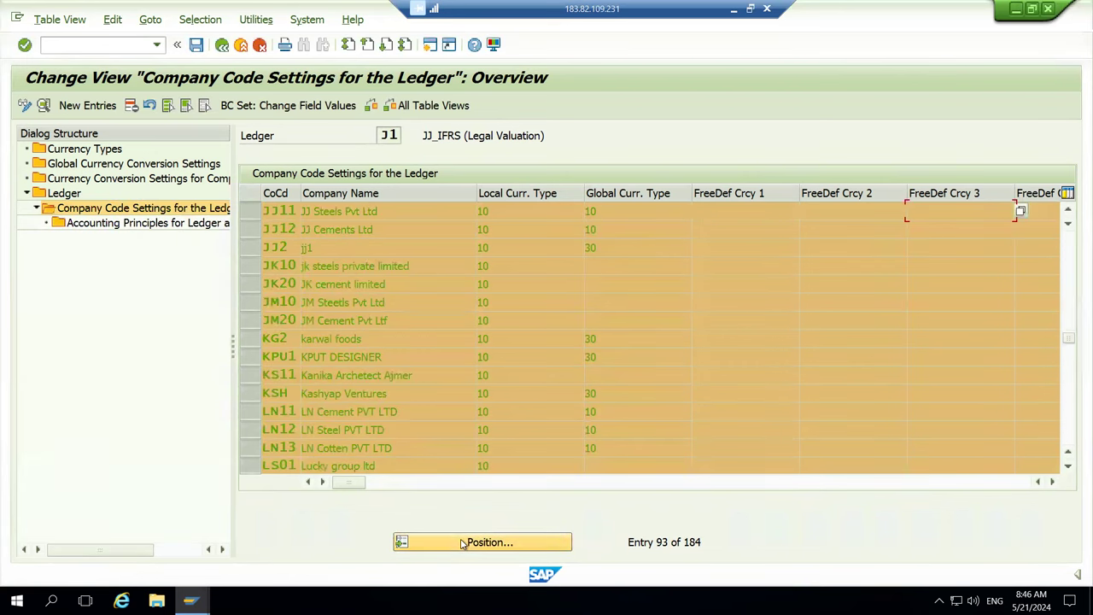
{"action": "left_click", "coordinate": [254, 212]}
{"action": "left_click", "coordinate": [259, 229]}
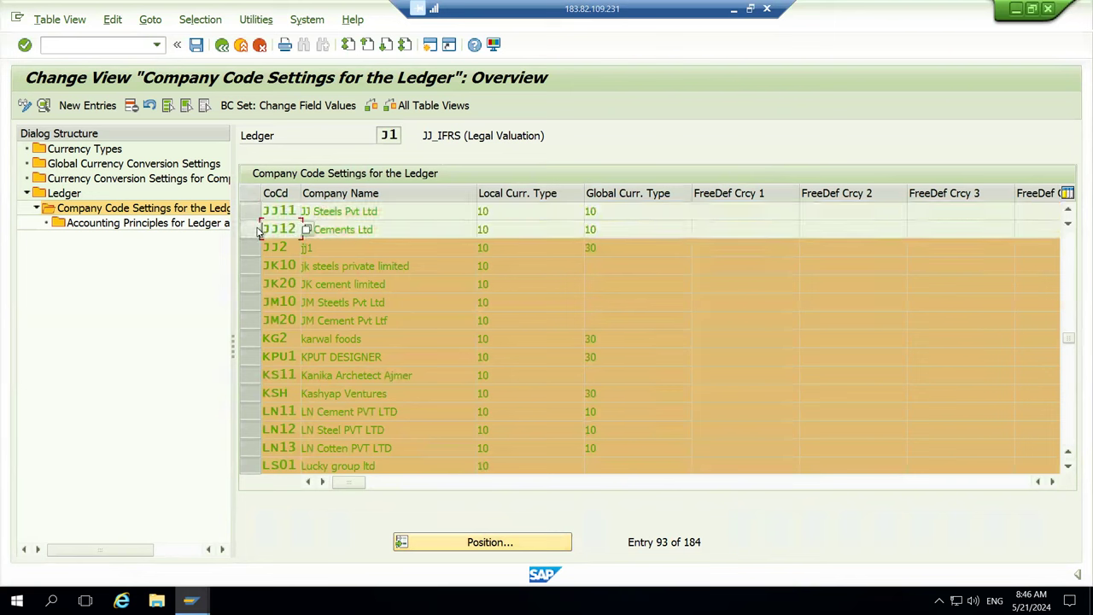
{"action": "left_click", "coordinate": [134, 108]}
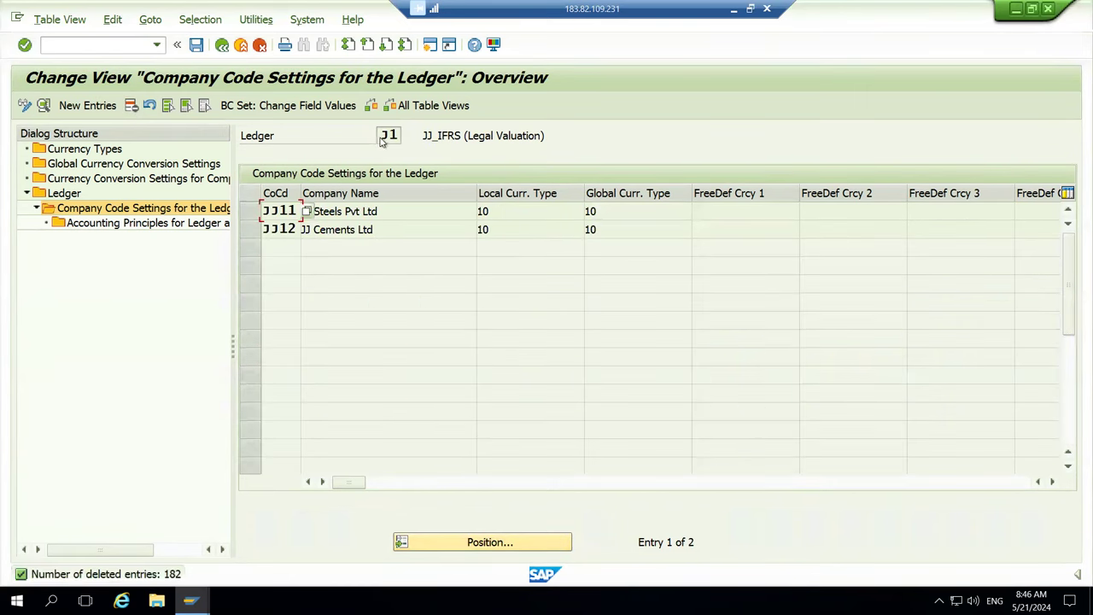
{"action": "left_click", "coordinate": [389, 135]}
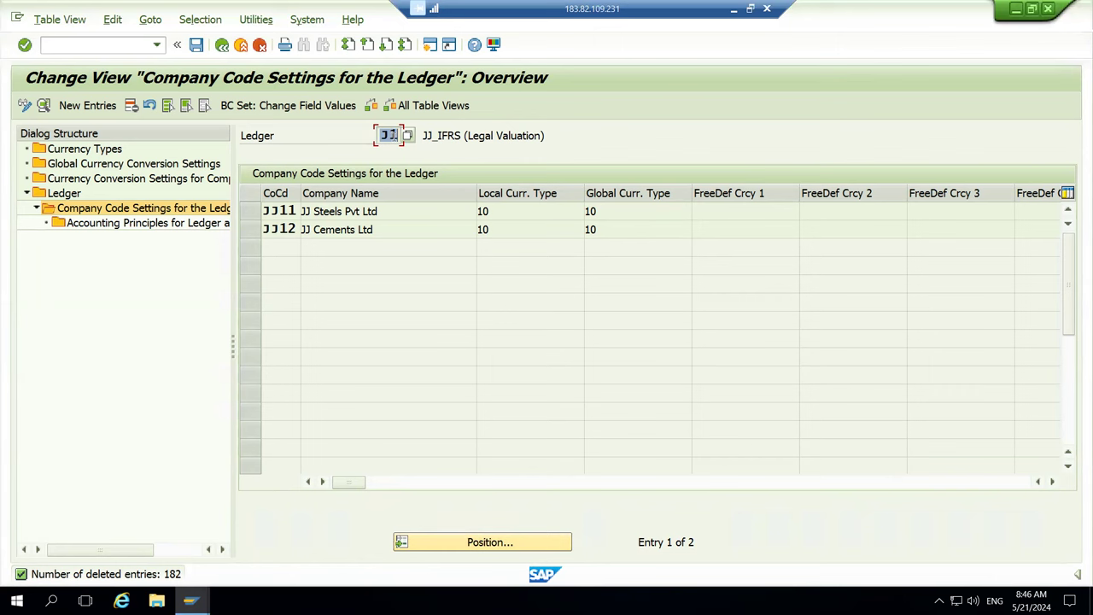
Save the JJ11 and JJ12 assignments and back out to the IMG structure.
{"action": "left_click", "coordinate": [253, 212]}
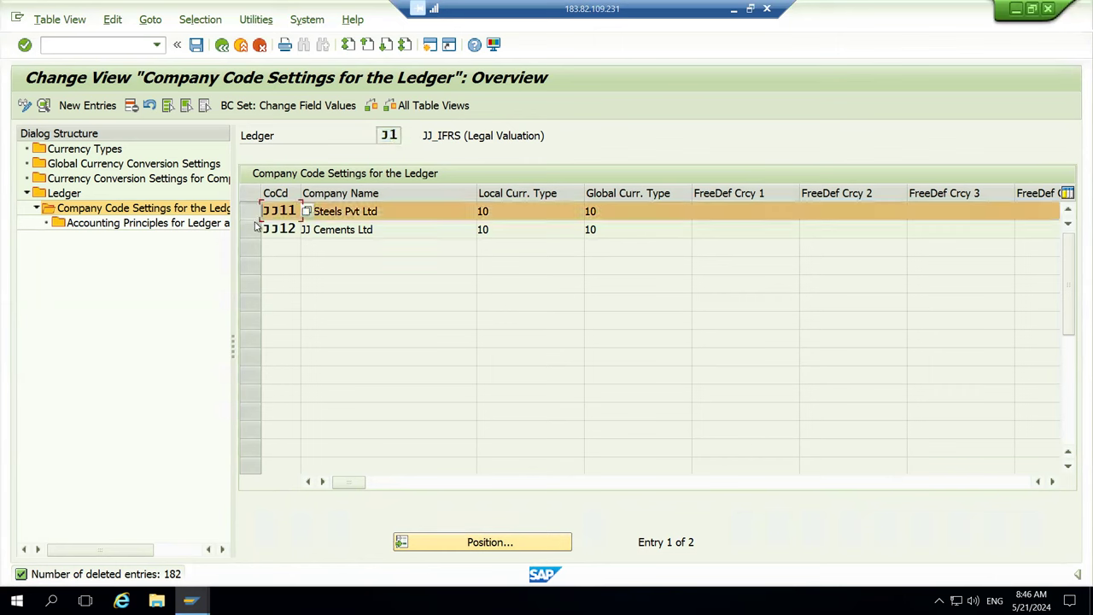
{"action": "left_click", "coordinate": [253, 229]}
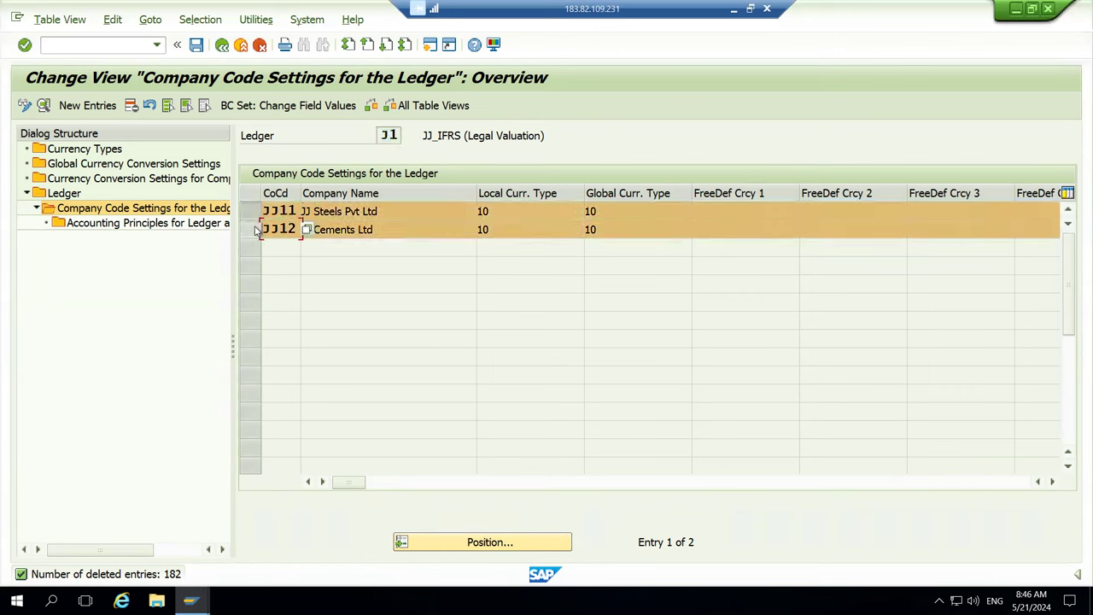
{"action": "left_click", "coordinate": [197, 46]}
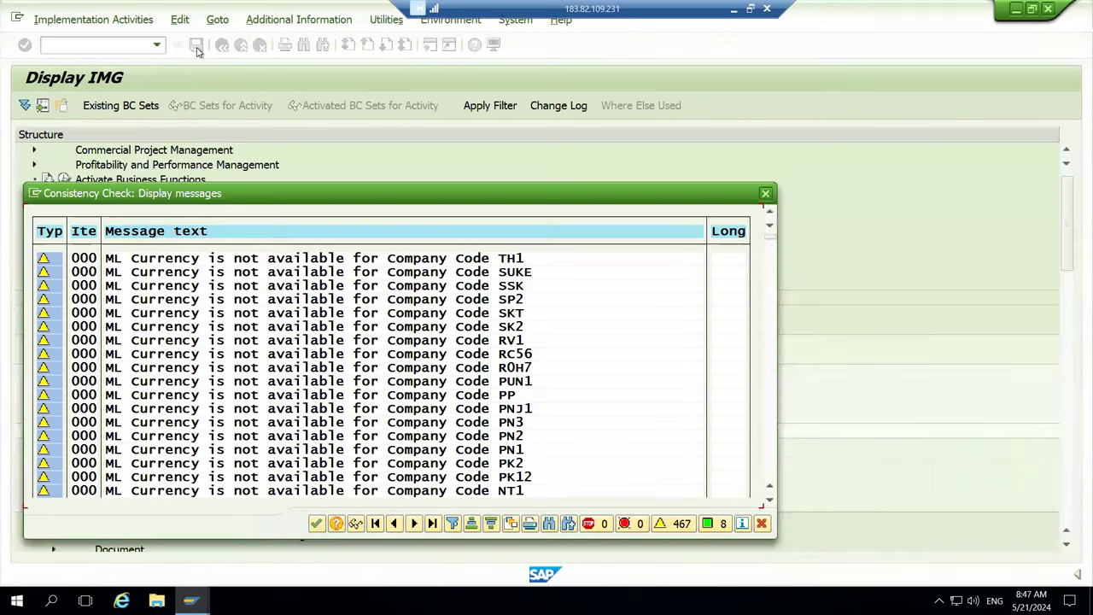
{"action": "left_click", "coordinate": [317, 524]}
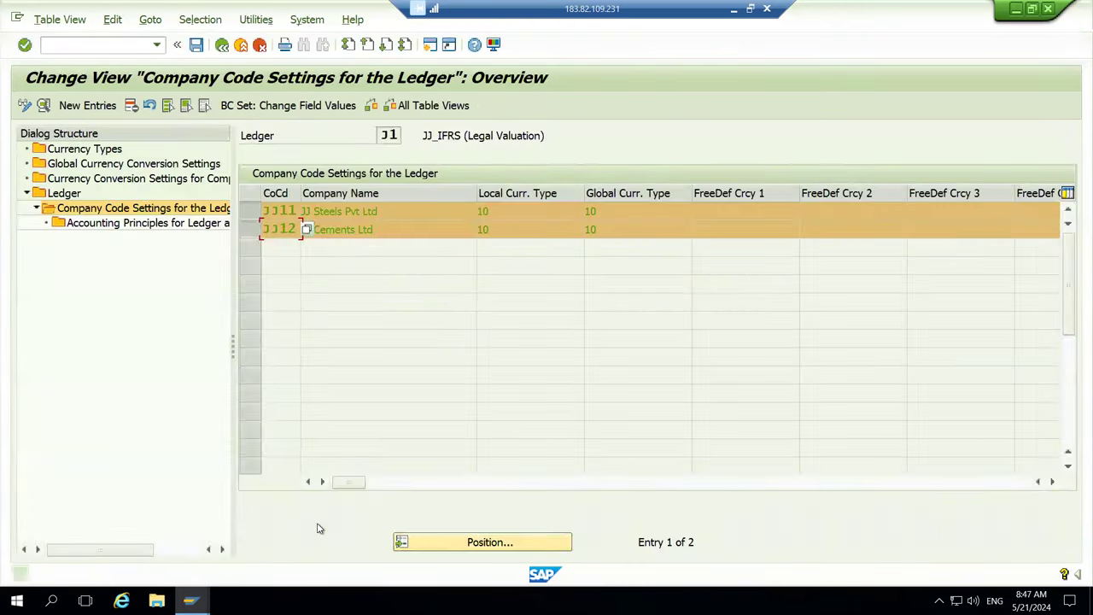
{"action": "left_click", "coordinate": [221, 45]}
{"action": "left_click", "coordinate": [221, 46]}
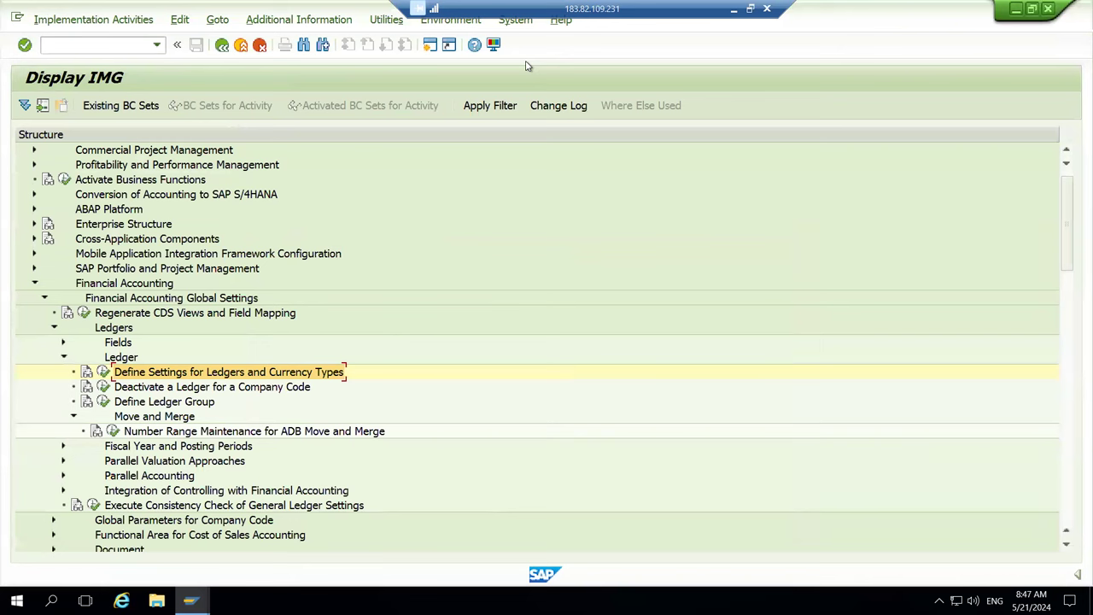
Switch to the Excel workbook and select the ledger notes in F22:G23.
{"action": "left_click", "coordinate": [734, 10]}
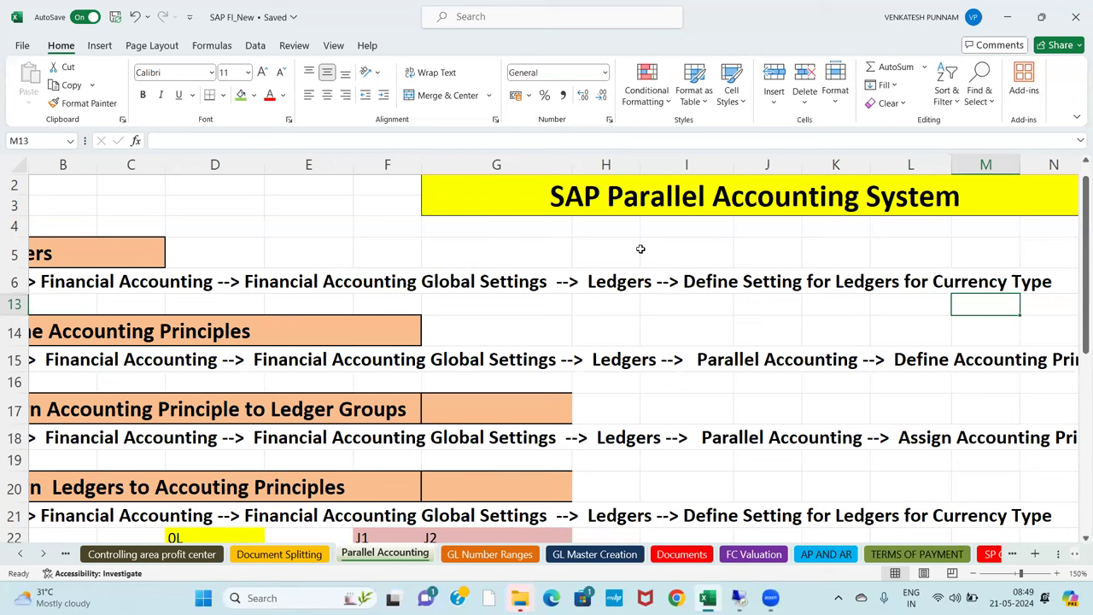
{"action": "key", "text": "Down"}
{"action": "key", "text": "Down"}
{"action": "key", "text": "Down"}
{"action": "key", "text": "Down"}
{"action": "key", "text": "Down"}
{"action": "key", "text": "Down"}
{"action": "key", "text": "Down"}
{"action": "key", "text": "Down"}
{"action": "key", "text": "Down"}
{"action": "key", "text": "Down"}
{"action": "key", "text": "Down"}
{"action": "key", "text": "Down"}
{"action": "key", "text": "Down"}
{"action": "key", "text": "Down"}
{"action": "key", "text": "Down"}
{"action": "key", "text": "Down"}
{"action": "key", "text": "Down"}
{"action": "key", "text": "Down"}
{"action": "key", "text": "Down"}
{"action": "key", "text": "Down"}
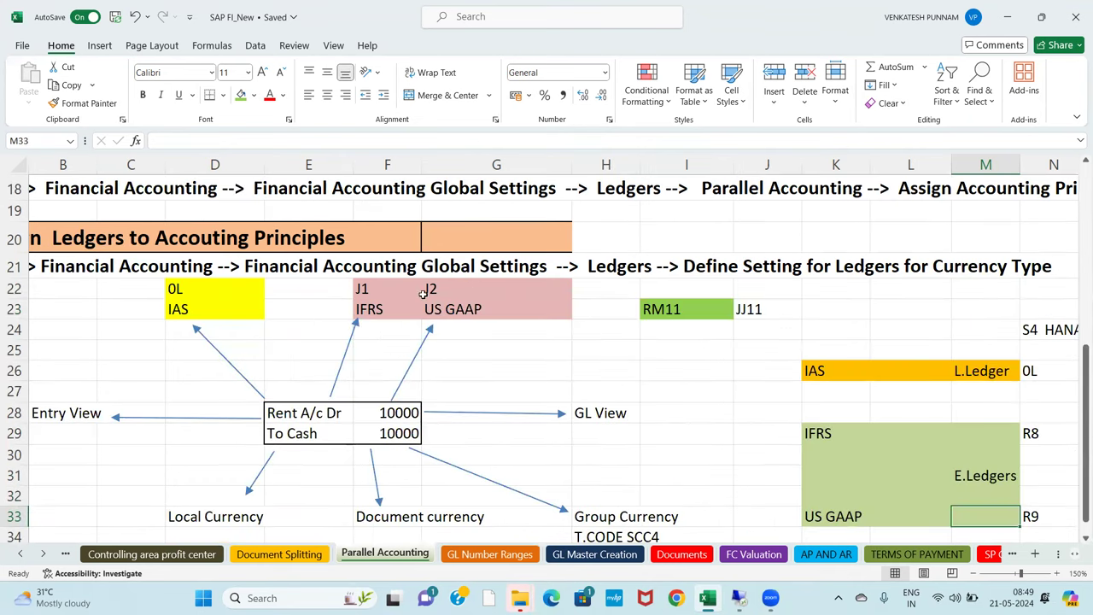
{"action": "left_click", "coordinate": [416, 294]}
{"action": "key", "text": "shift+Right"}
{"action": "key", "text": "shift+Right"}
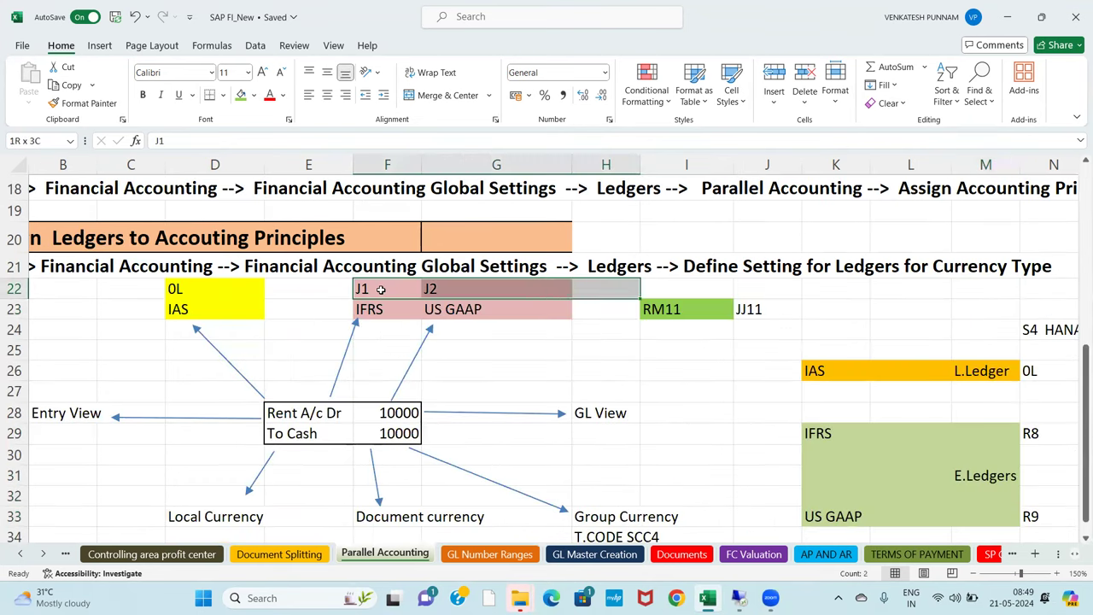
{"action": "key", "text": "shift+Down"}
{"action": "key", "text": "shift+Left"}
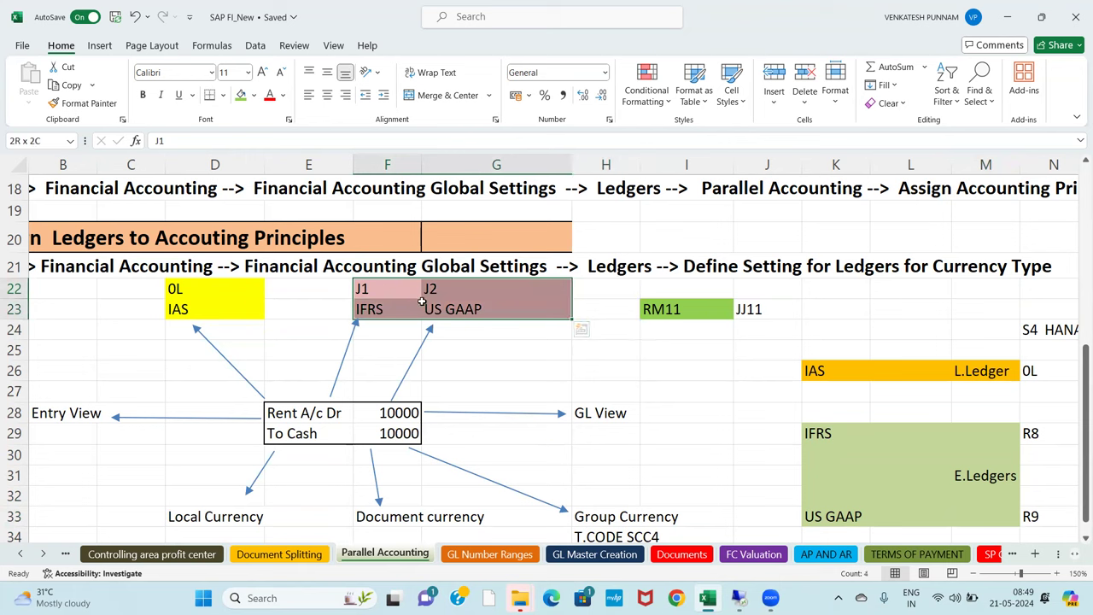
Enter company codes JJ11 and JJ12 in cells G25 and G26.
{"action": "left_click", "coordinate": [490, 350]}
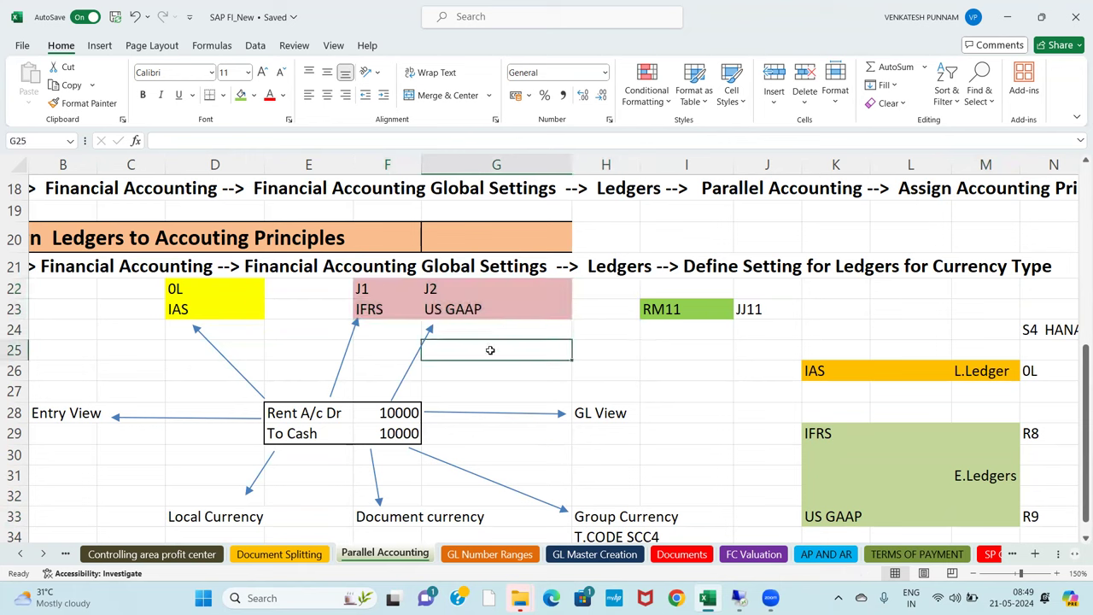
{"action": "type", "text": "JJ11"}
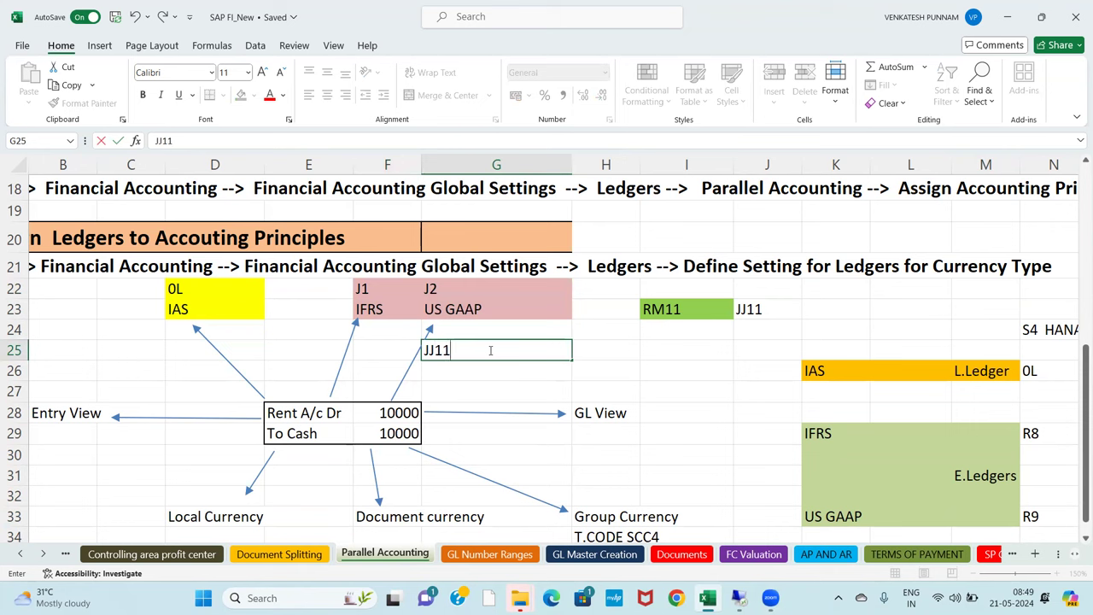
{"action": "key", "text": "Return"}
{"action": "type", "text": "JJ12"}
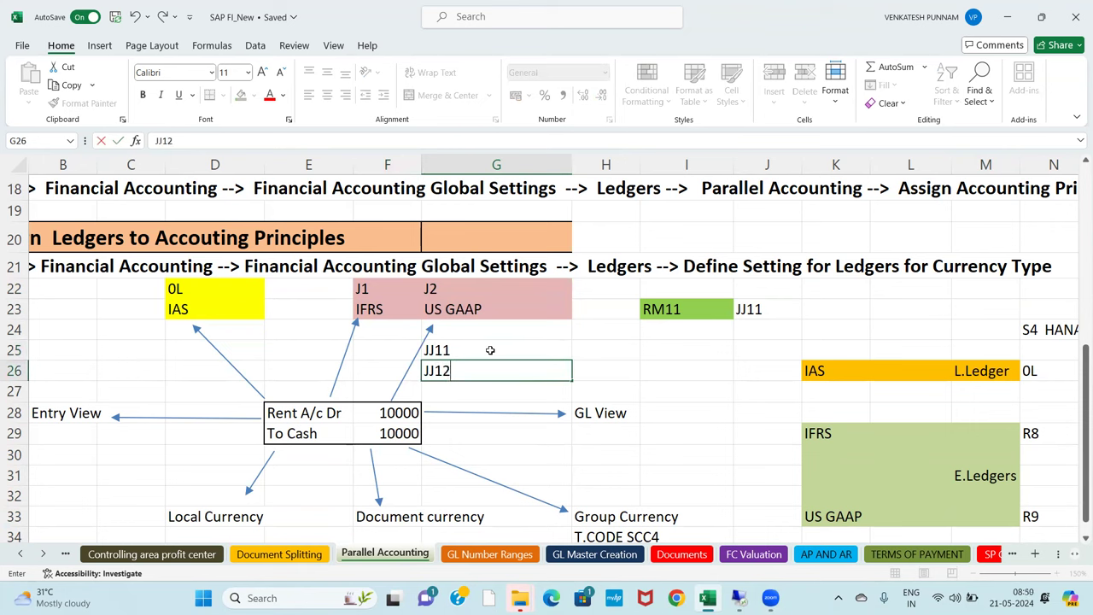
{"action": "key", "text": "Return"}
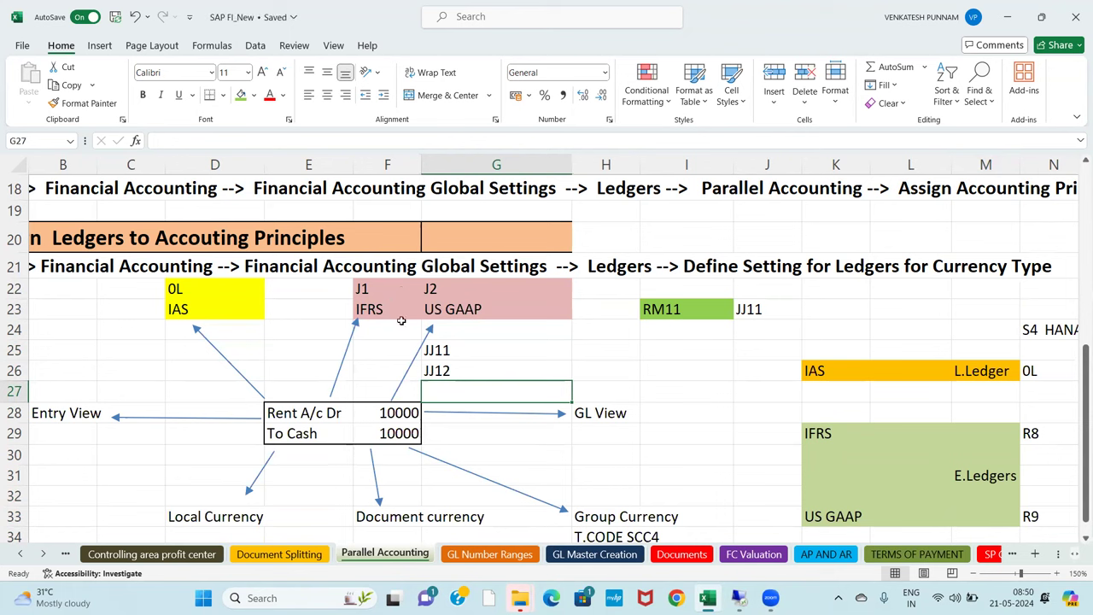
Select the J2 and US GAAP notes, then bring the SAP session back.
{"action": "left_click", "coordinate": [454, 289]}
{"action": "key", "text": "shift+Down"}
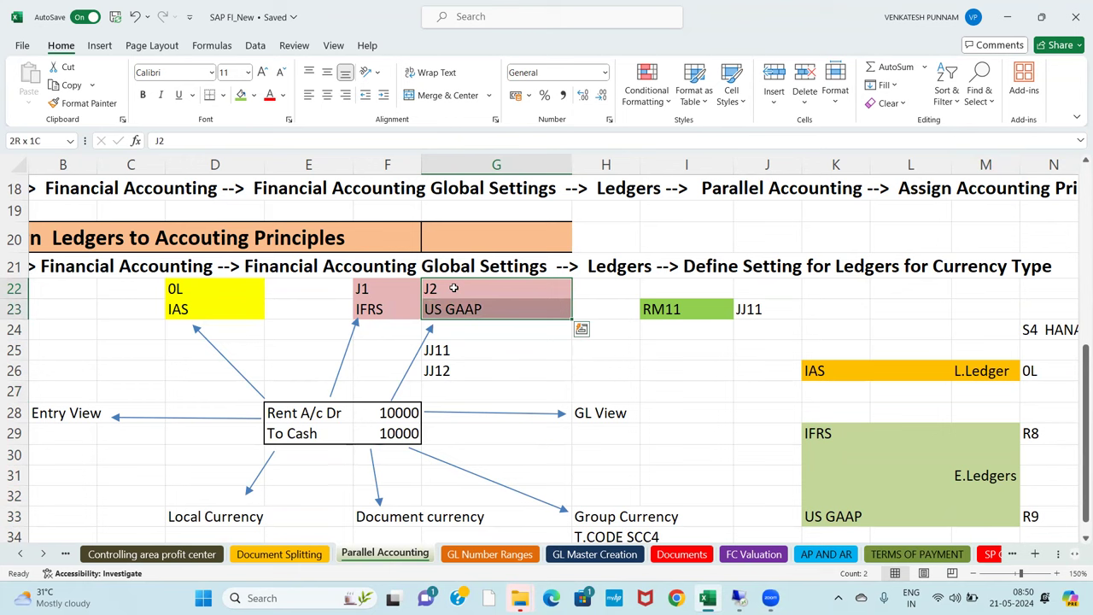
{"action": "left_click", "coordinate": [739, 598]}
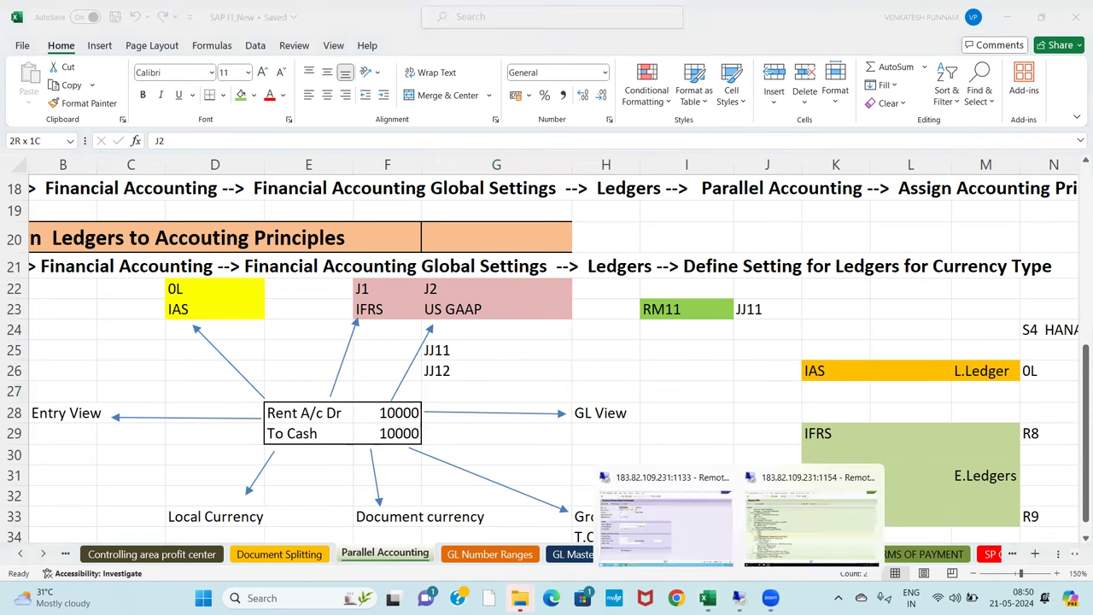
{"action": "left_click", "coordinate": [767, 535]}
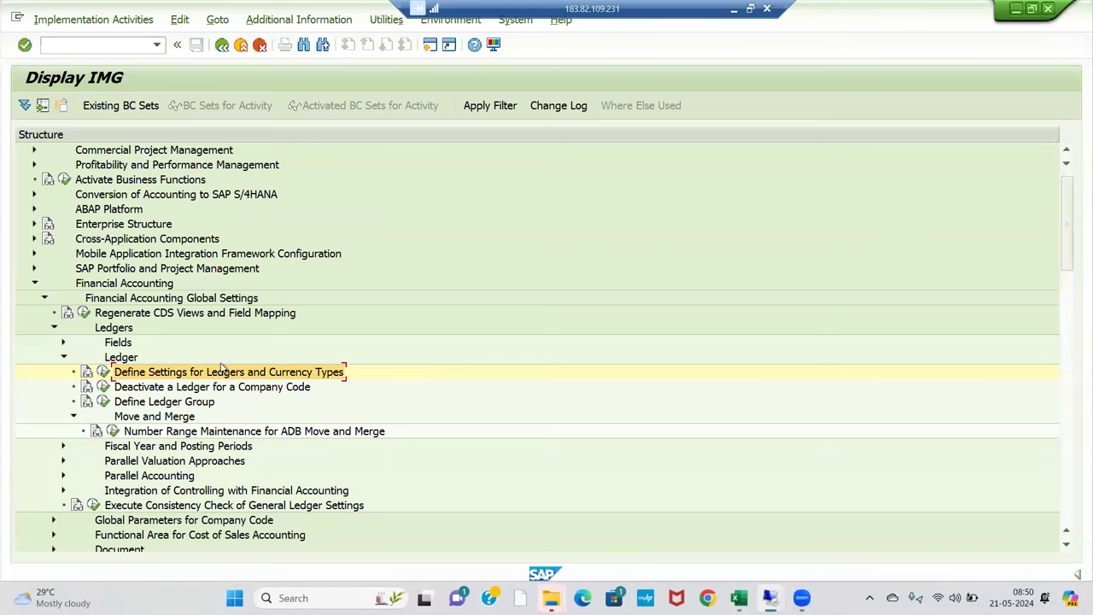
In Define Settings for Ledgers and Currency Types, copy 0L as J2 named JJ_US GAAP.
{"action": "left_click", "coordinate": [104, 372]}
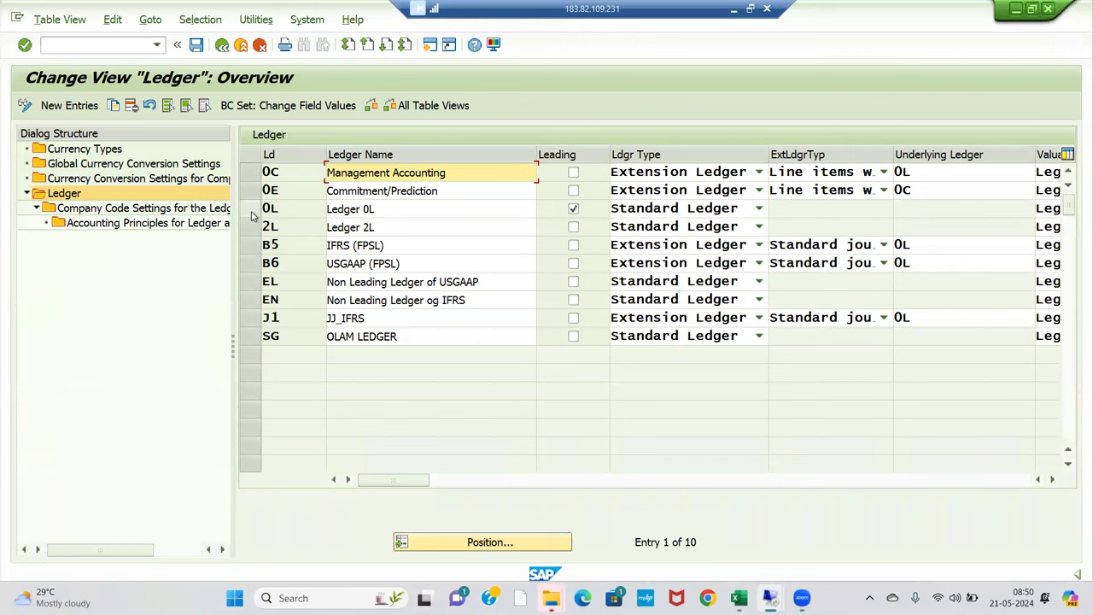
{"action": "left_click", "coordinate": [251, 209]}
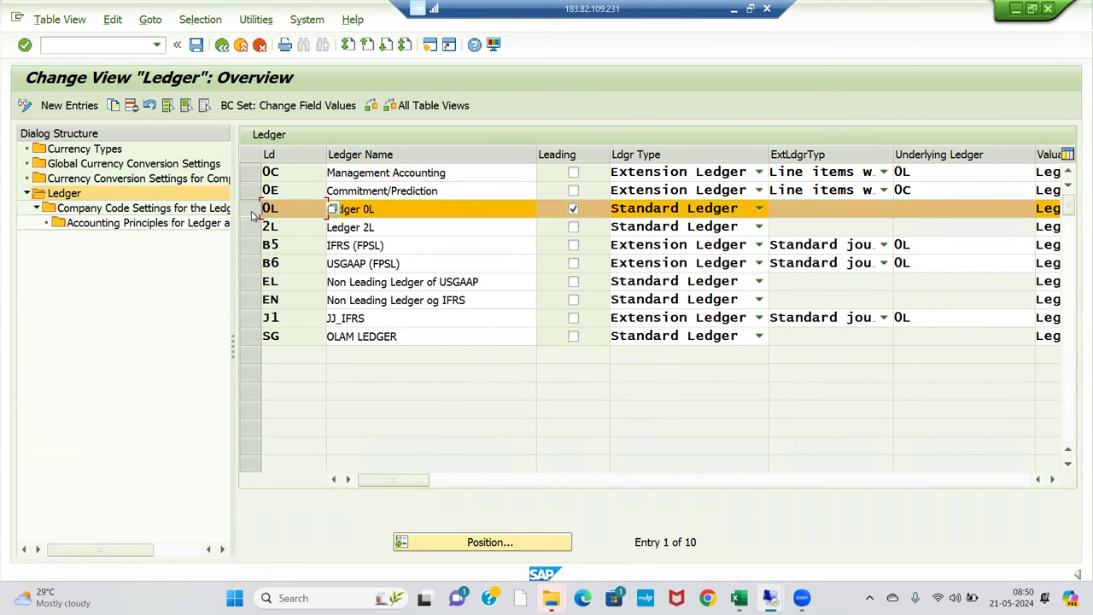
{"action": "left_click", "coordinate": [114, 105]}
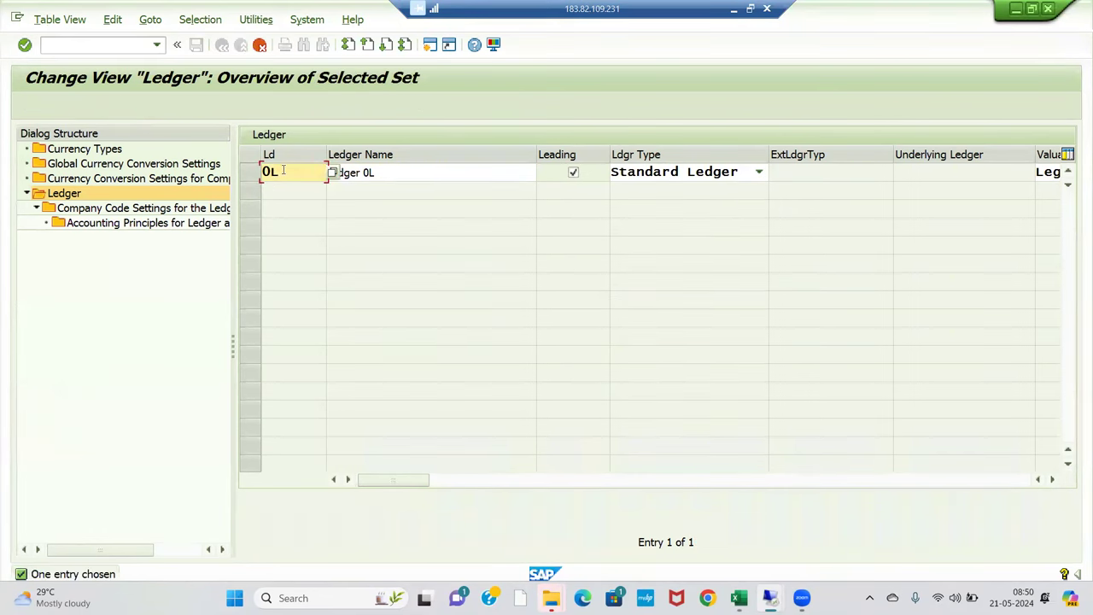
{"action": "key", "text": "BackSpace"}
{"action": "key", "text": "BackSpace"}
{"action": "type", "text": "J2"}
{"action": "key", "text": "Tab"}
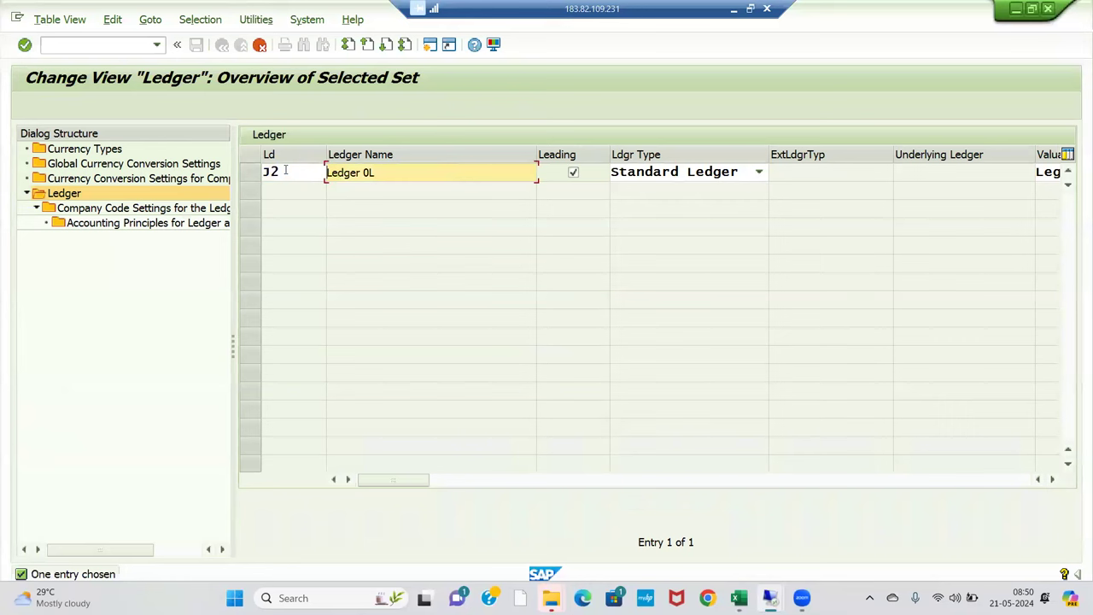
{"action": "key", "text": "Right"}
{"action": "key", "text": "Right"}
{"action": "key", "text": "Right"}
{"action": "key", "text": "Right"}
{"action": "key", "text": "Right"}
{"action": "key", "text": "Right"}
{"action": "key", "text": "Right"}
{"action": "key", "text": "Right"}
{"action": "key", "text": "BackSpace"}
{"action": "key", "text": "BackSpace"}
{"action": "key", "text": "Right"}
{"action": "key", "text": "BackSpace"}
{"action": "key", "text": "BackSpace"}
{"action": "key", "text": "BackSpace"}
{"action": "key", "text": "BackSpace"}
{"action": "key", "text": "BackSpace"}
{"action": "key", "text": "BackSpace"}
{"action": "key", "text": "BackSpace"}
{"action": "type", "text": "JJ"}
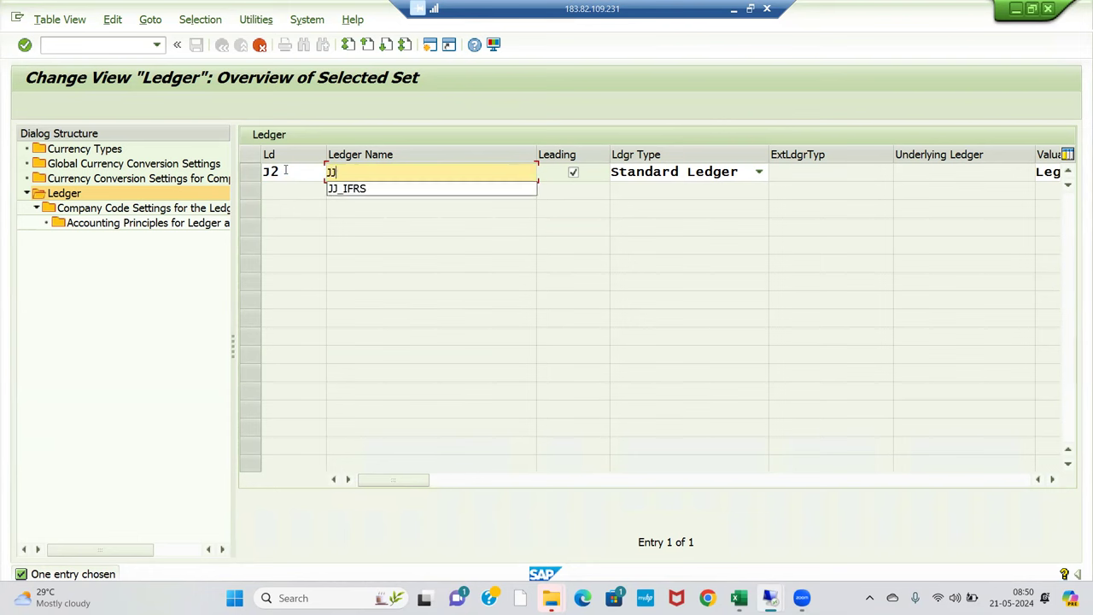
{"action": "type", "text": "_US GAAP"}
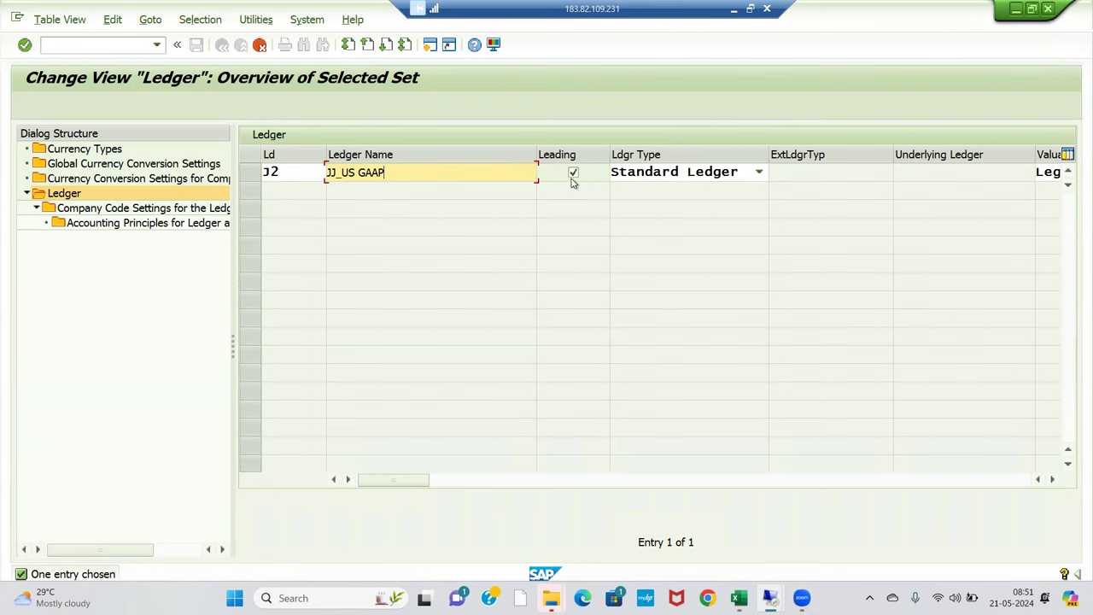
Make J2 a non-leading Extension Ledger and confirm the entry.
{"action": "left_click", "coordinate": [574, 173]}
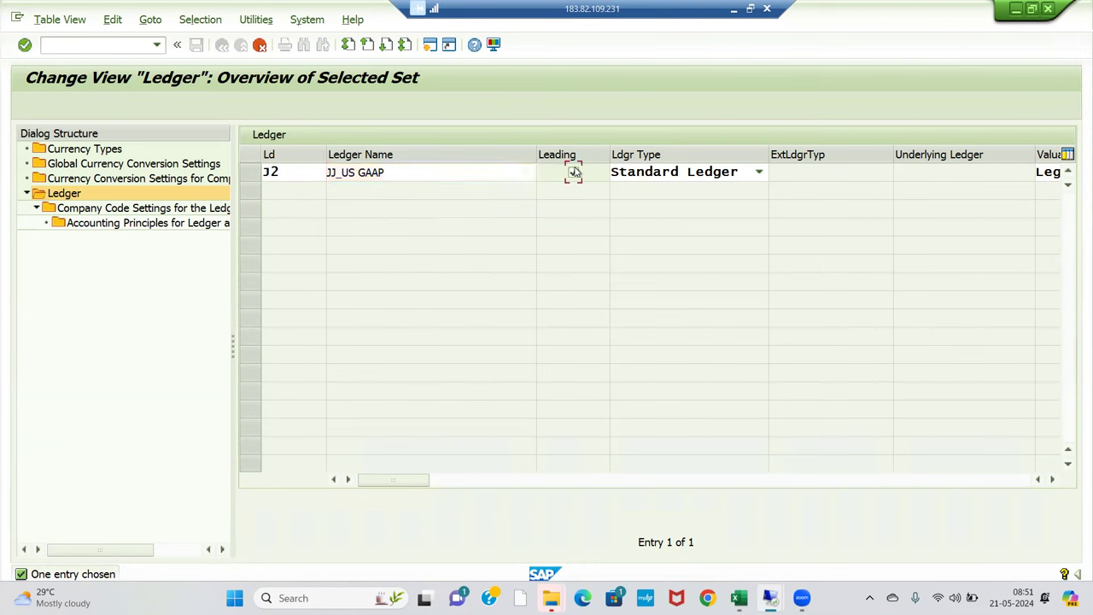
{"action": "left_click", "coordinate": [648, 178]}
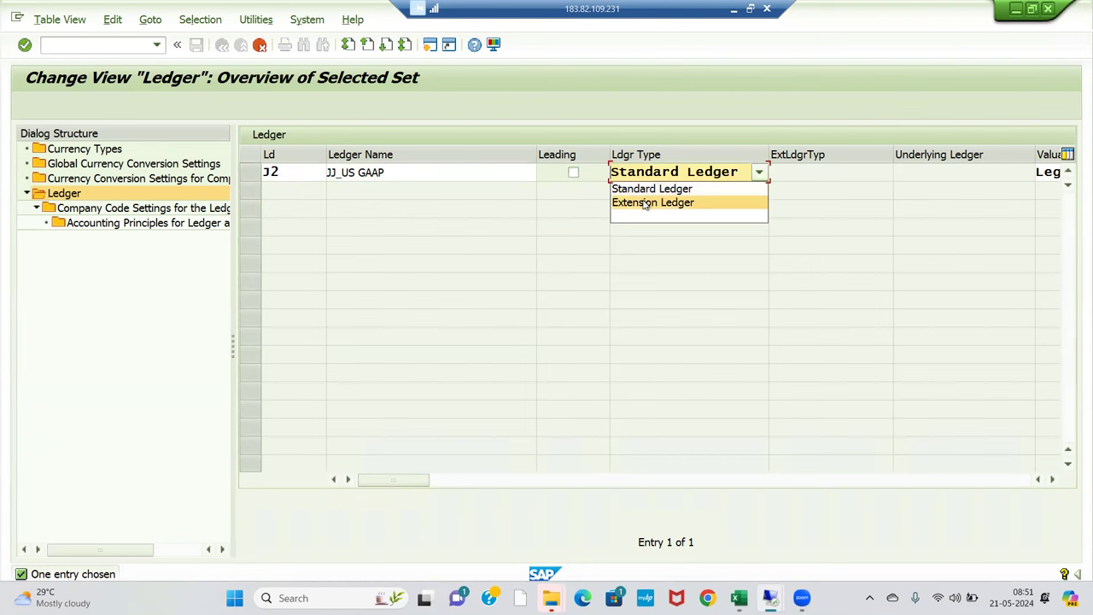
{"action": "left_click", "coordinate": [646, 203]}
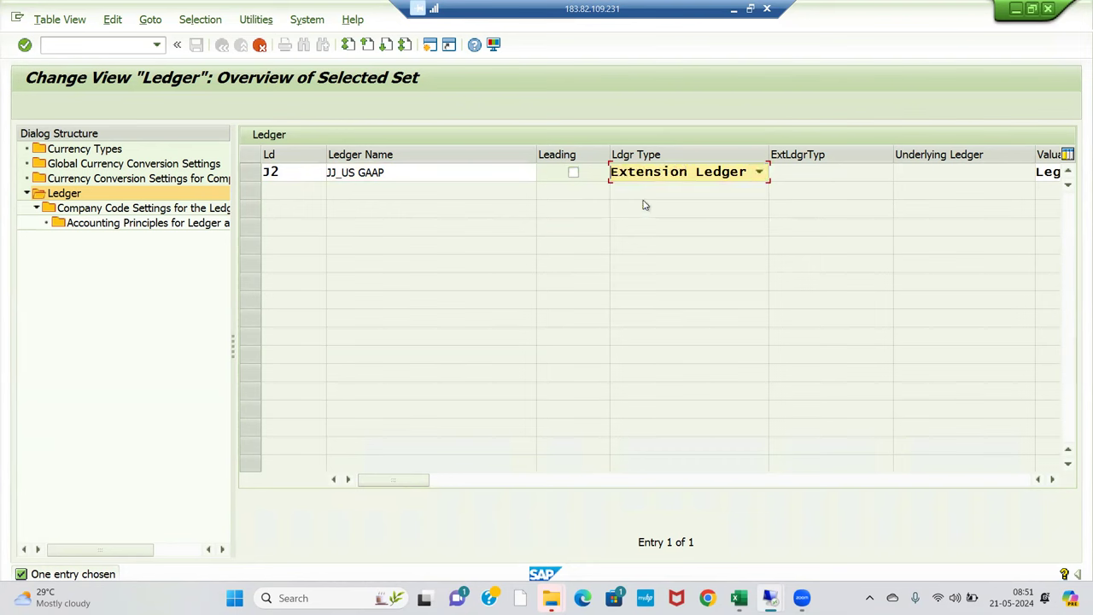
{"action": "key", "text": "Return"}
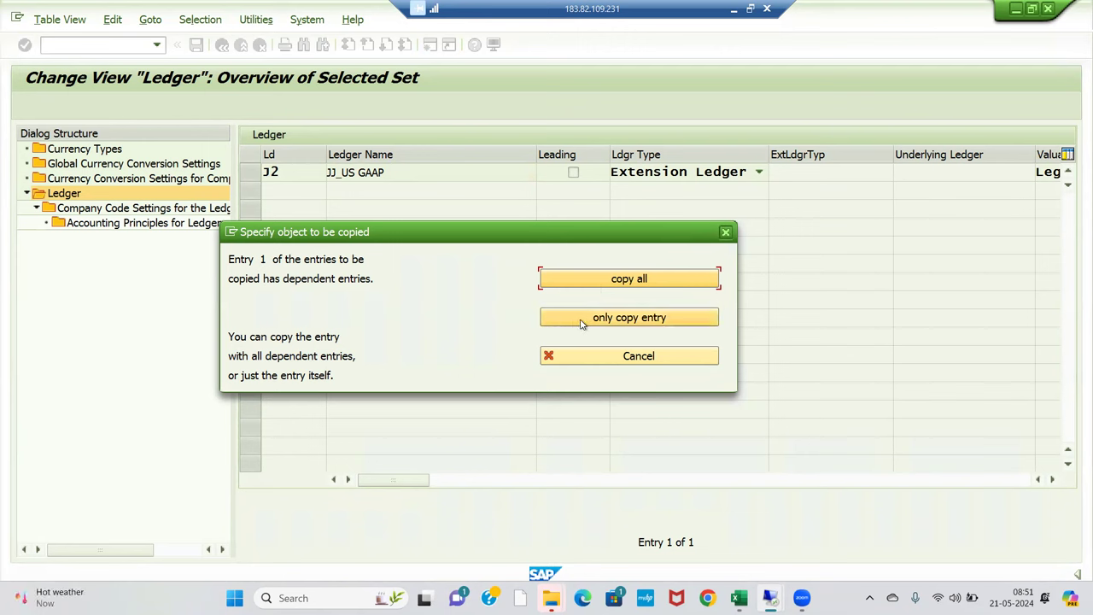
Copy only the J2 entry and enter 0L as its underlying ledger.
{"action": "left_click", "coordinate": [584, 319]}
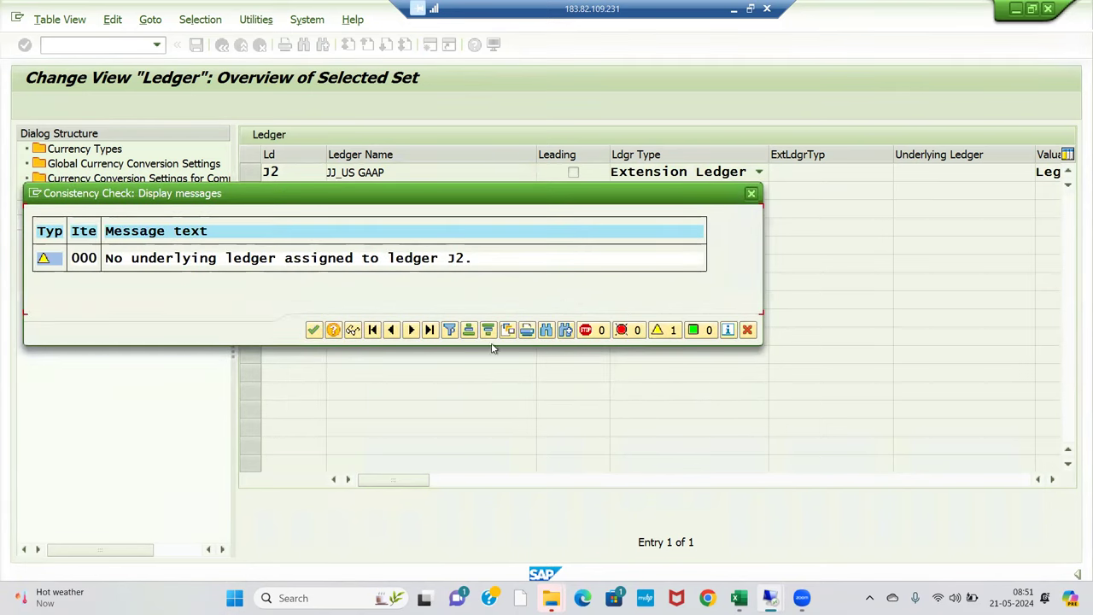
{"action": "left_click", "coordinate": [316, 331]}
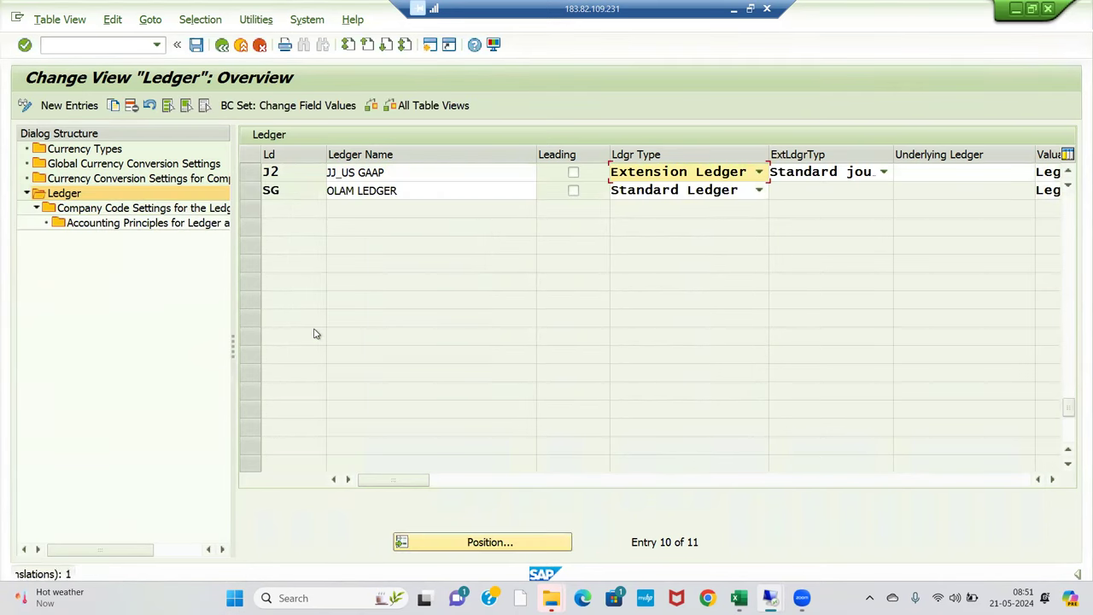
{"action": "left_click", "coordinate": [937, 175]}
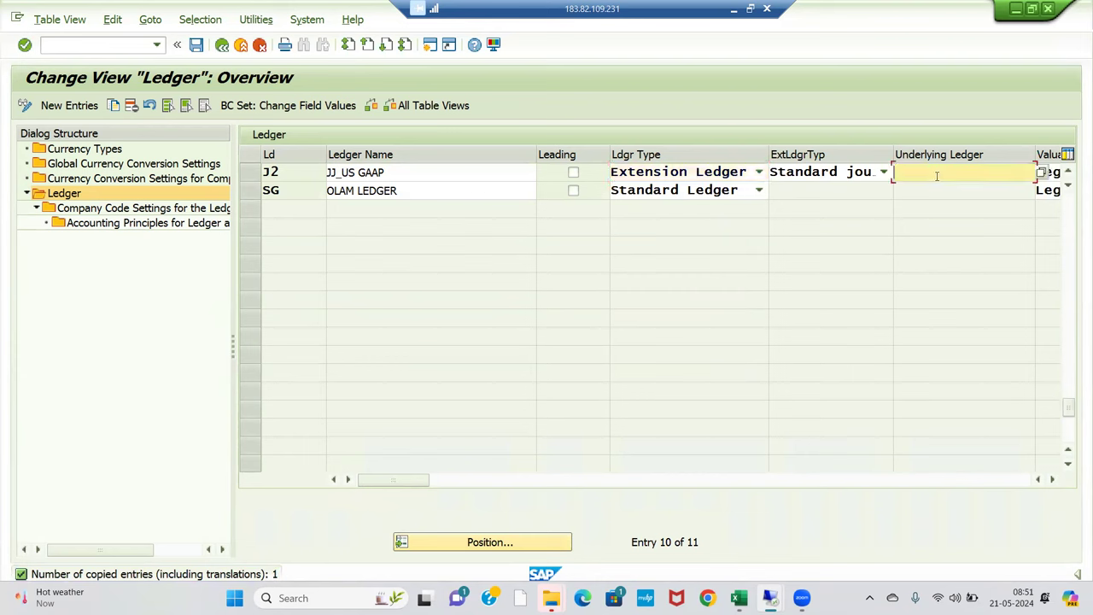
{"action": "left_click", "coordinate": [256, 175]}
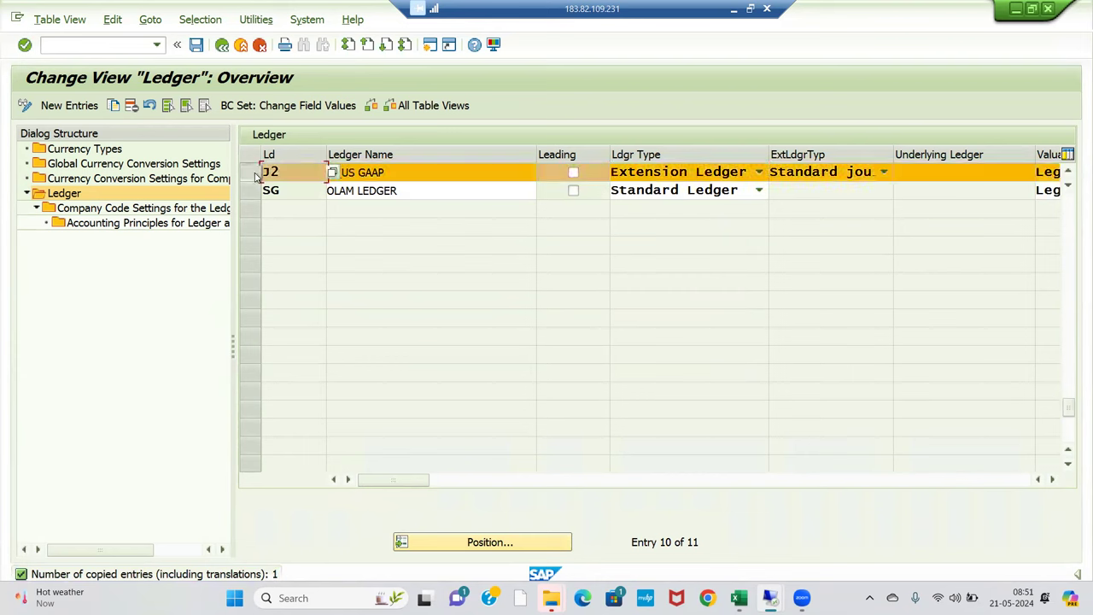
{"action": "left_click", "coordinate": [915, 175]}
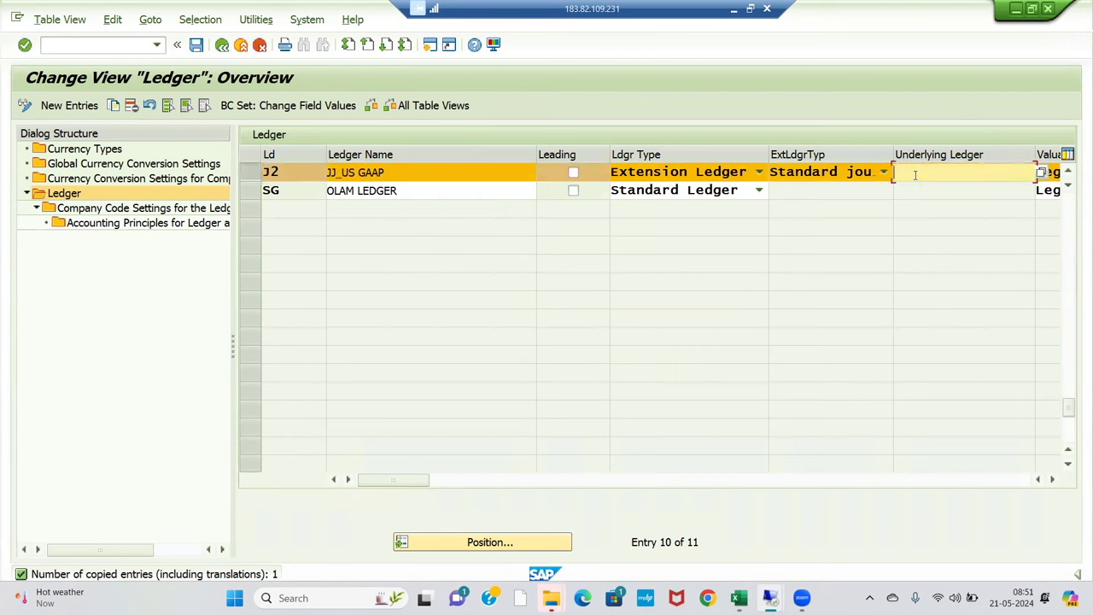
{"action": "type", "text": "0L"}
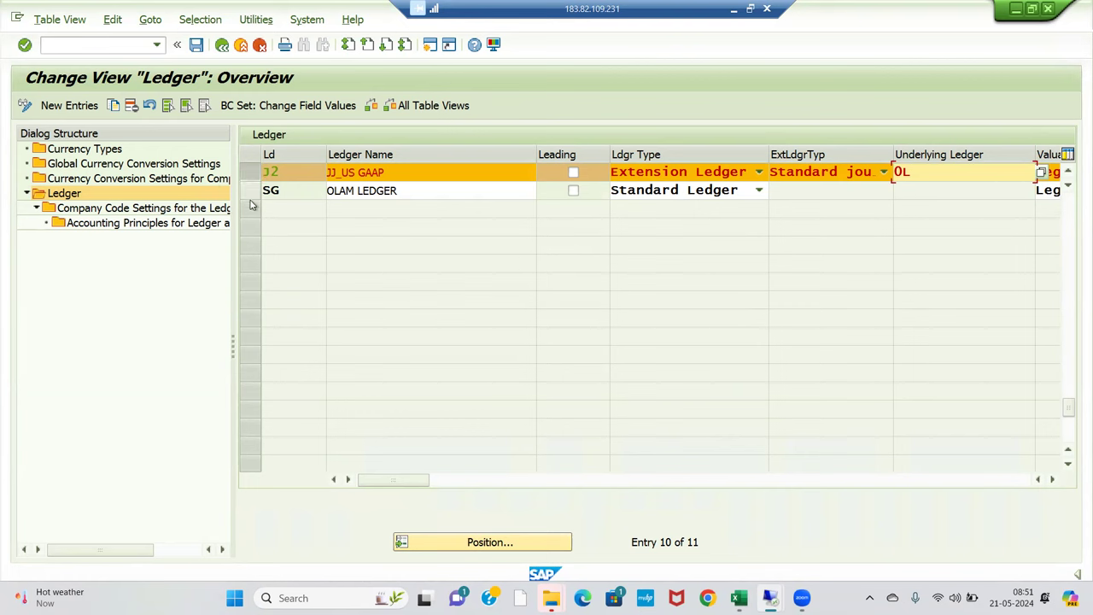
{"action": "left_click", "coordinate": [251, 173]}
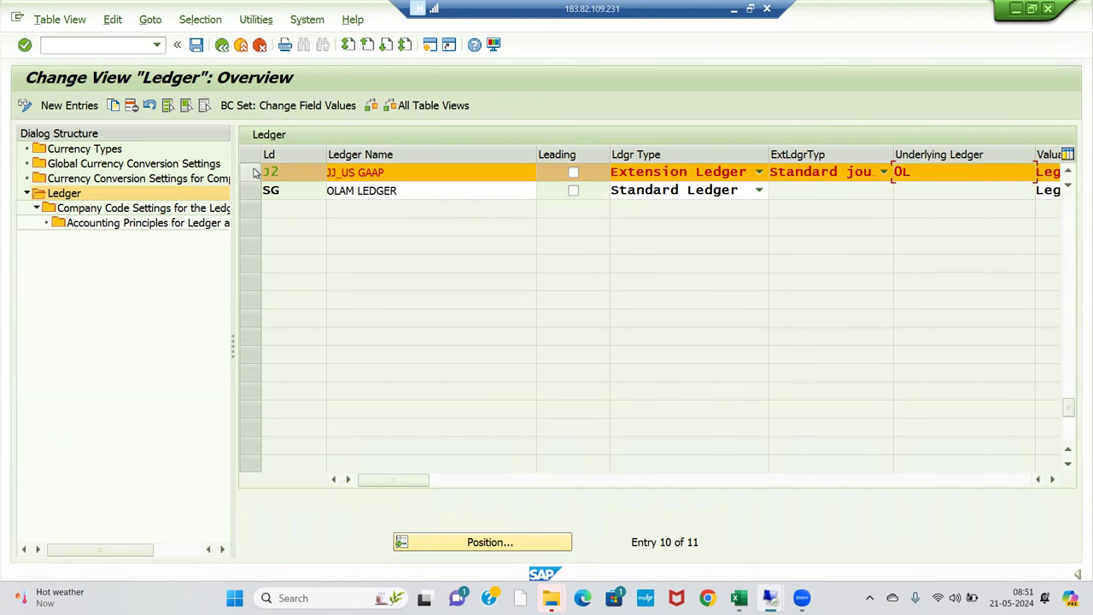
{"action": "left_click", "coordinate": [253, 172]}
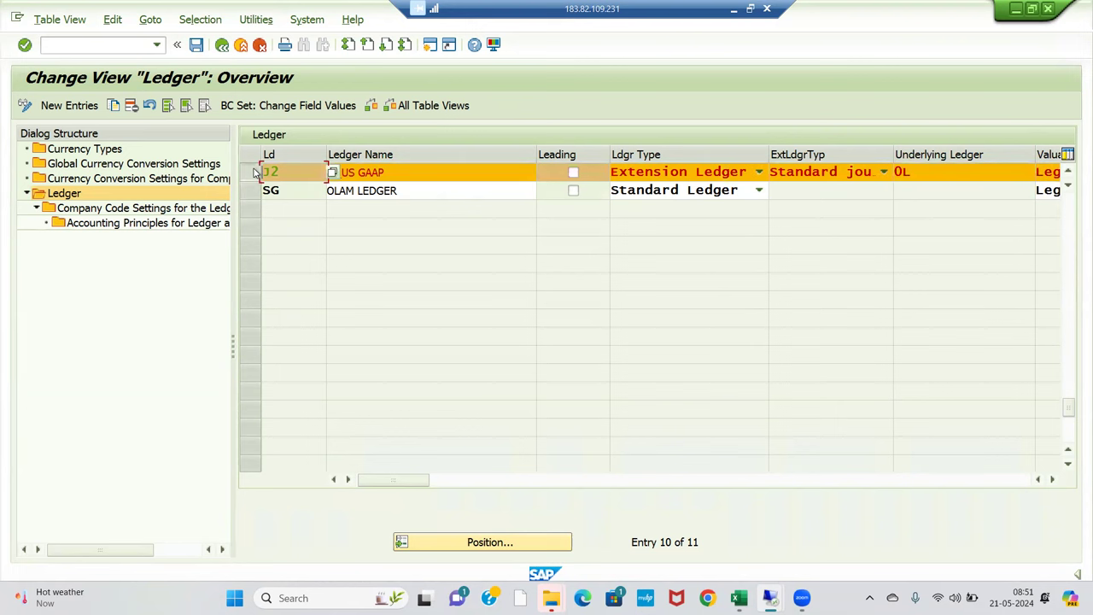
In J2's company code settings, delete every assignment except JJ11 and JJ12.
{"action": "left_click", "coordinate": [143, 212]}
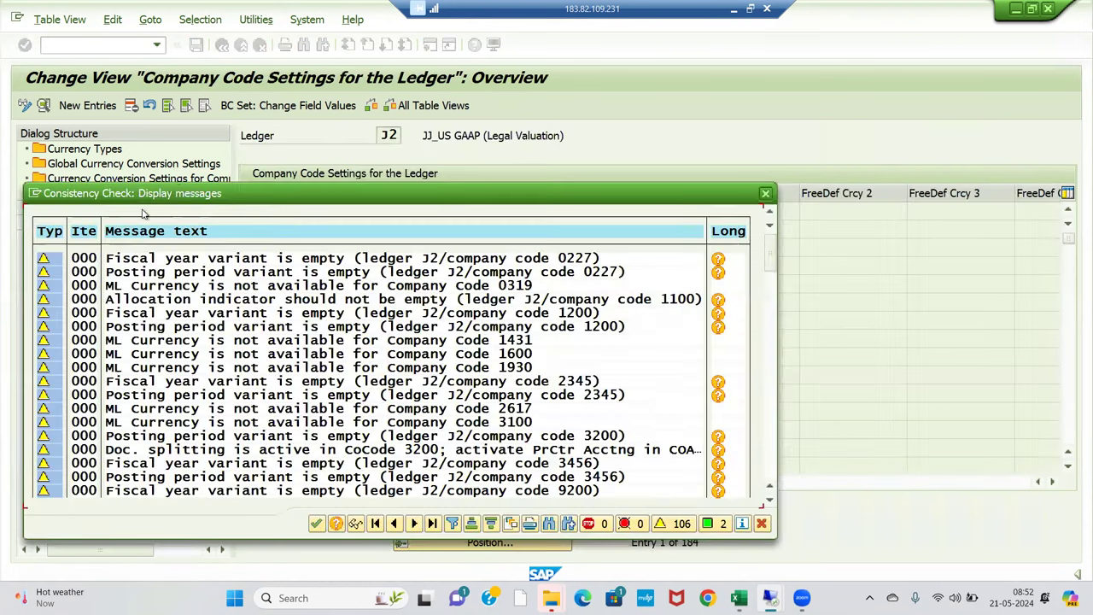
{"action": "left_click", "coordinate": [316, 525]}
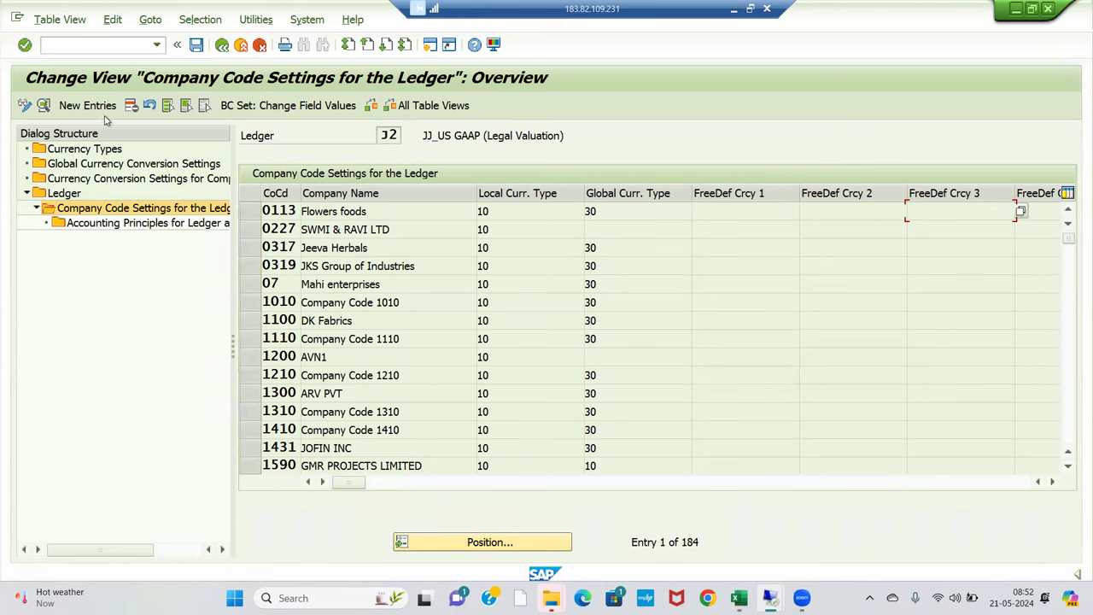
{"action": "left_click", "coordinate": [168, 107]}
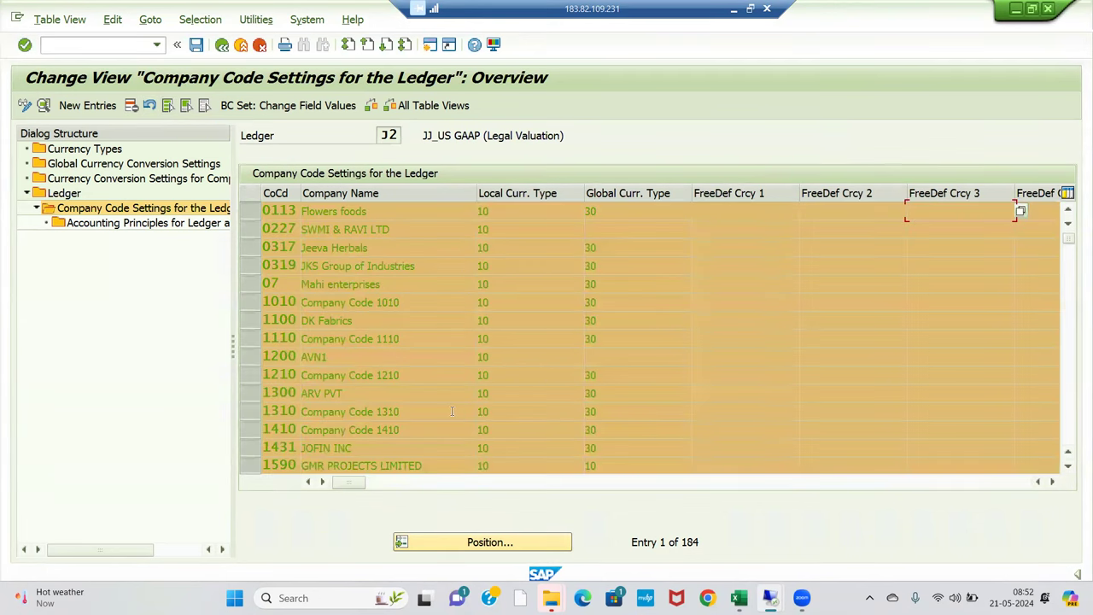
{"action": "left_click", "coordinate": [454, 545]}
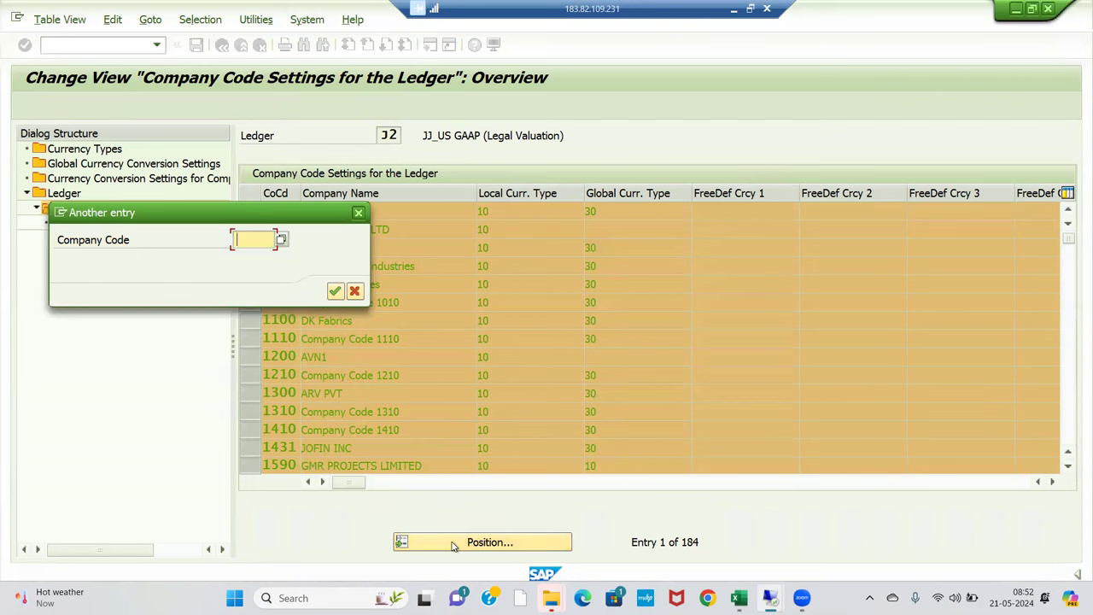
{"action": "type", "text": "JJ"}
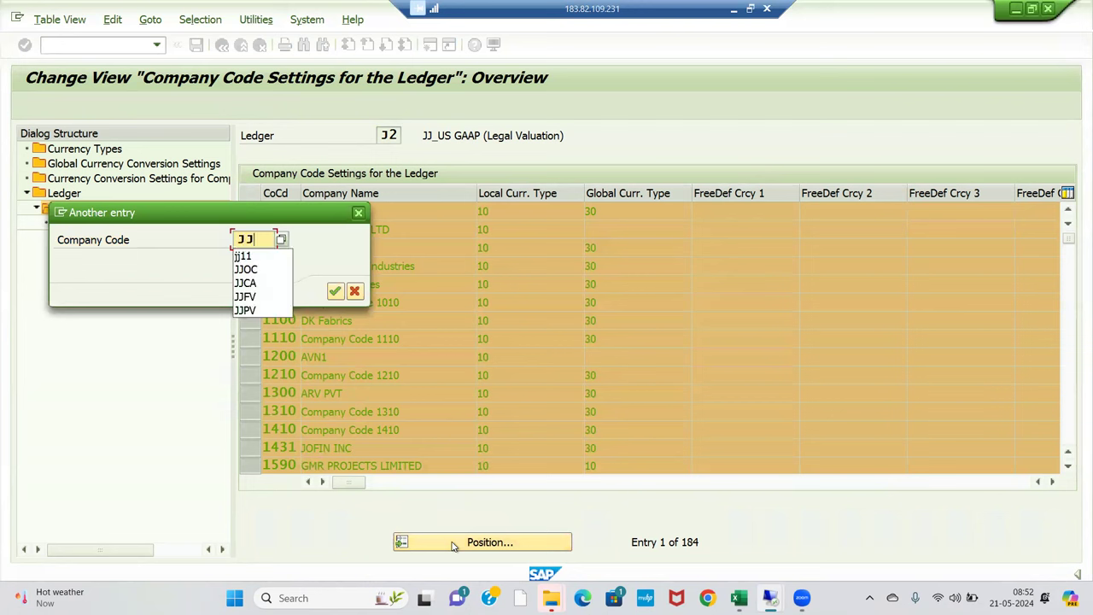
{"action": "type", "text": "11"}
{"action": "key", "text": "Return"}
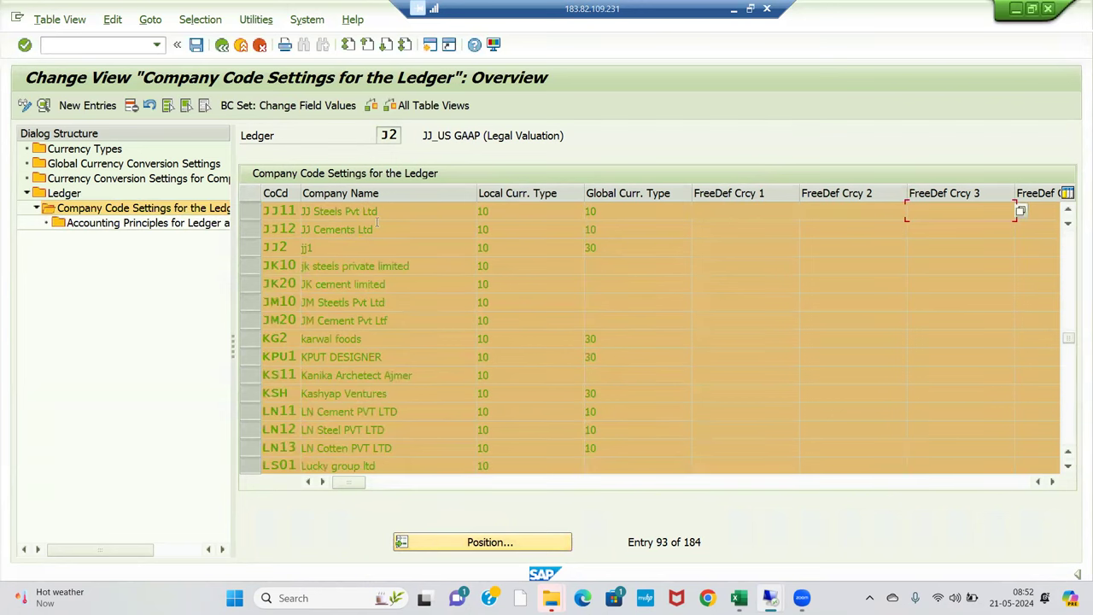
{"action": "left_click", "coordinate": [251, 212]}
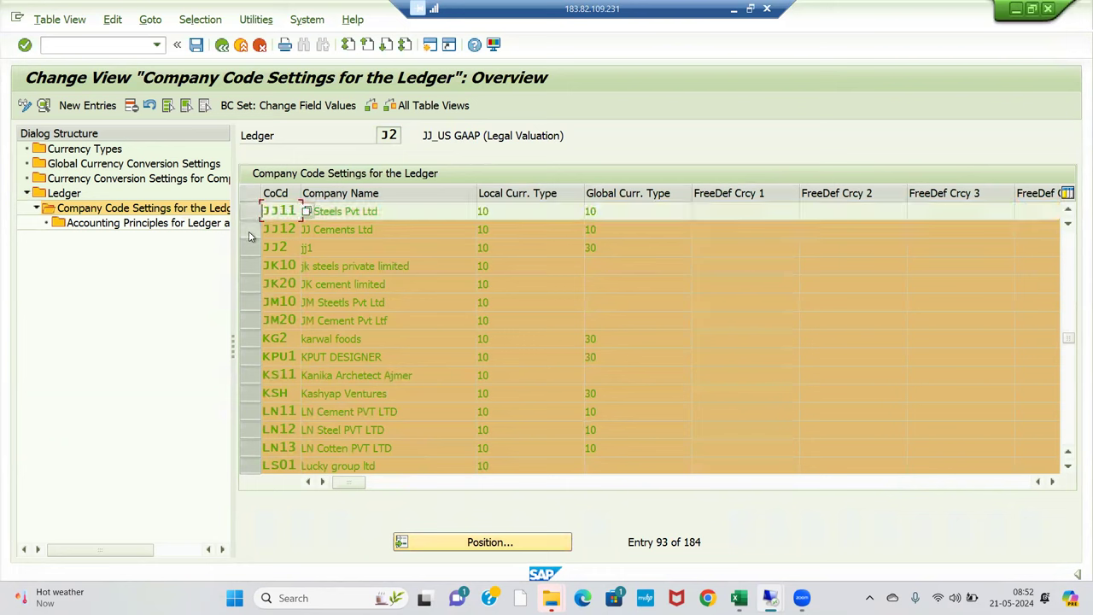
{"action": "left_click", "coordinate": [251, 229]}
{"action": "left_click", "coordinate": [250, 237]}
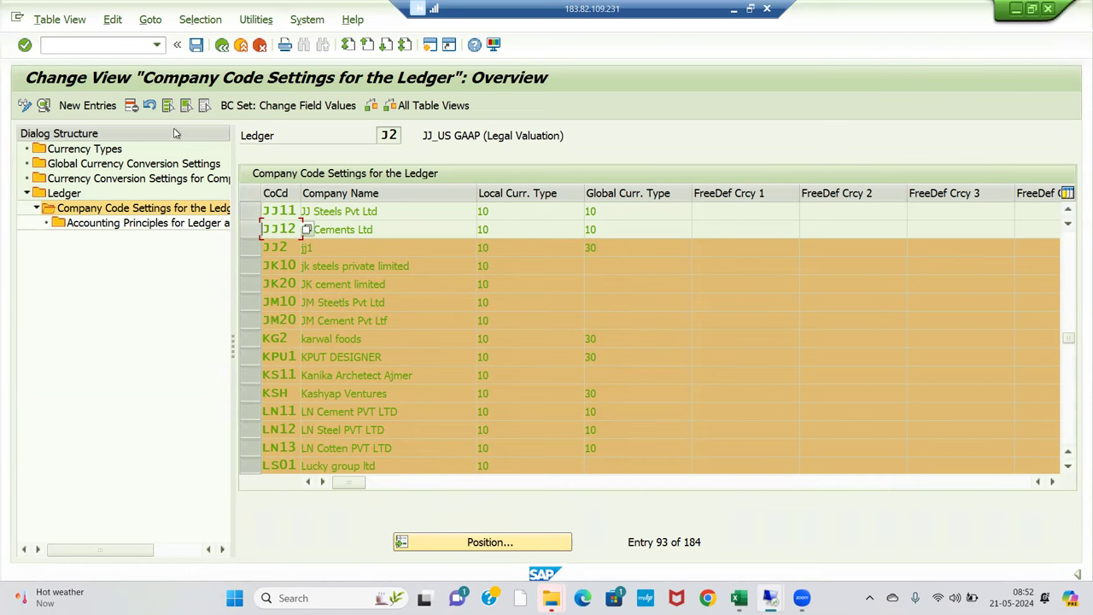
{"action": "left_click", "coordinate": [132, 105]}
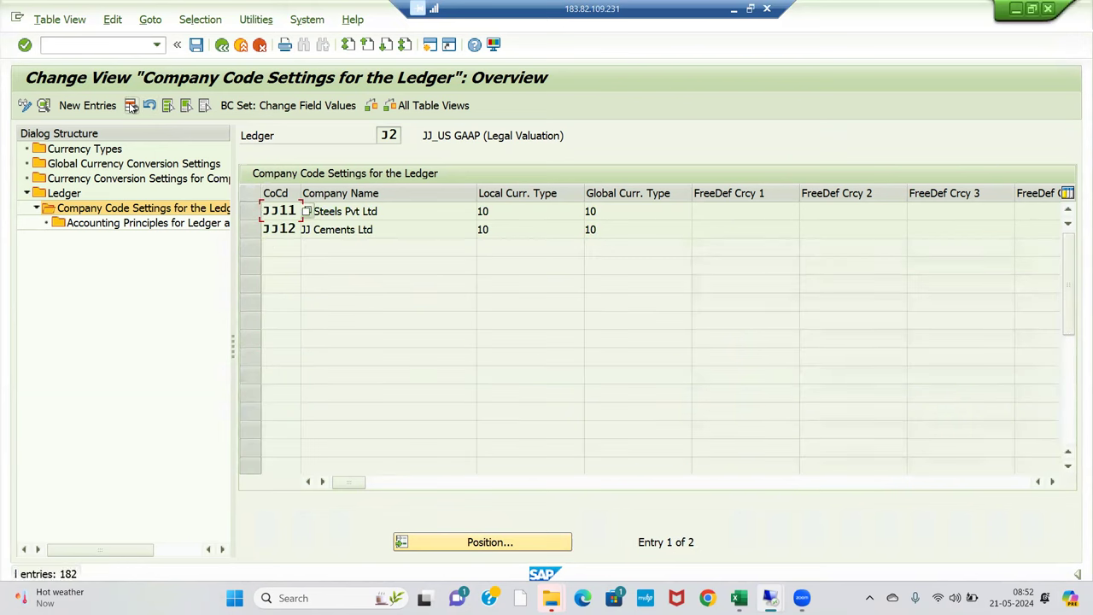
Review the remaining JJ Steels and JJ Cements entries and save them.
{"action": "left_click", "coordinate": [383, 135]}
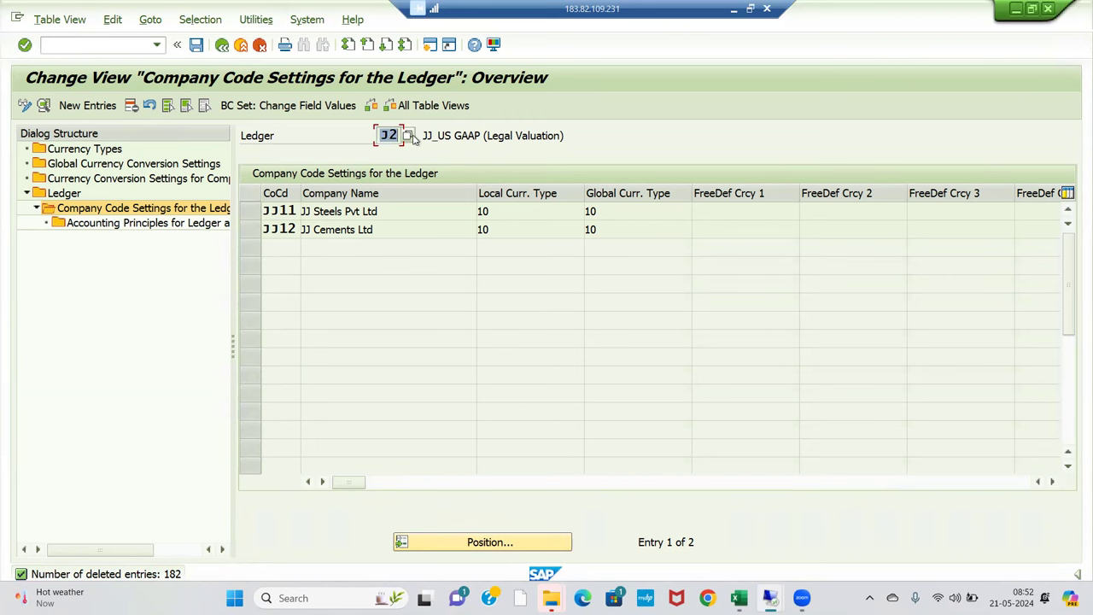
{"action": "left_click", "coordinate": [387, 211]}
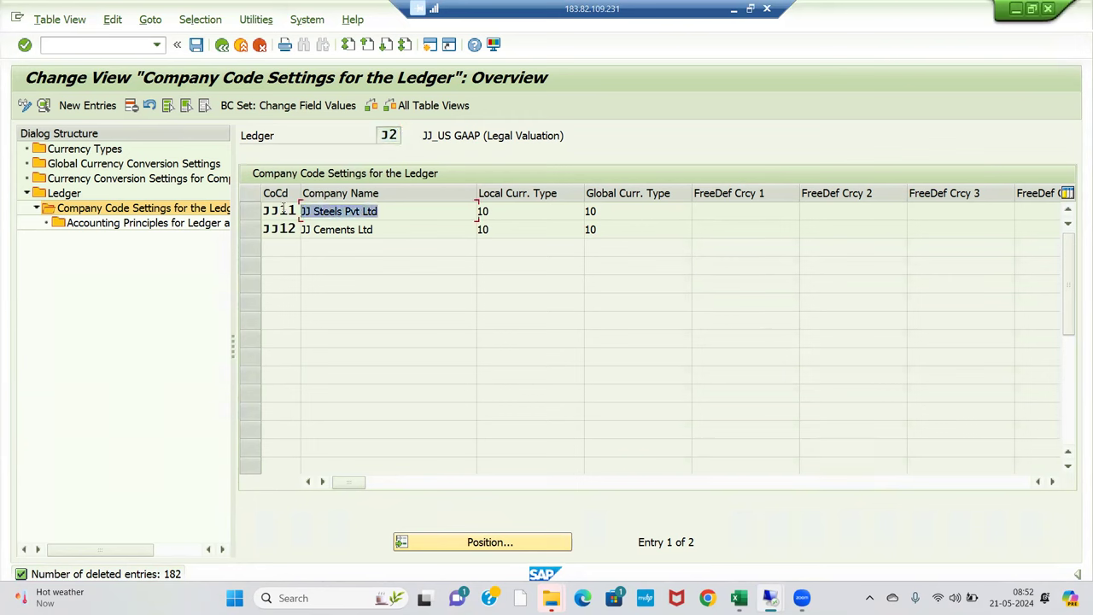
{"action": "left_click", "coordinate": [349, 229]}
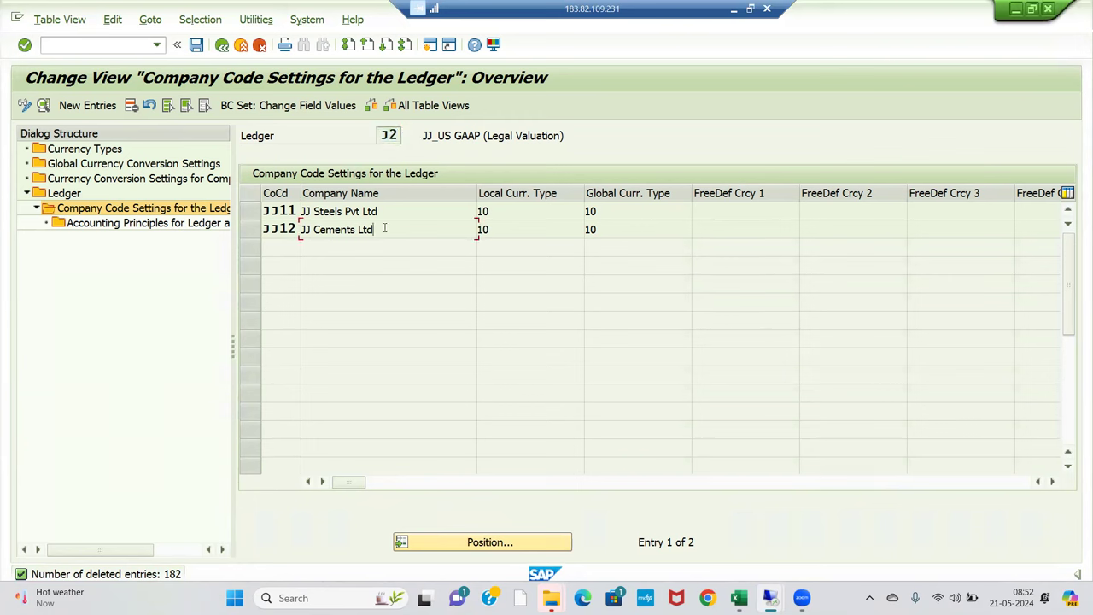
{"action": "left_click", "coordinate": [196, 44]}
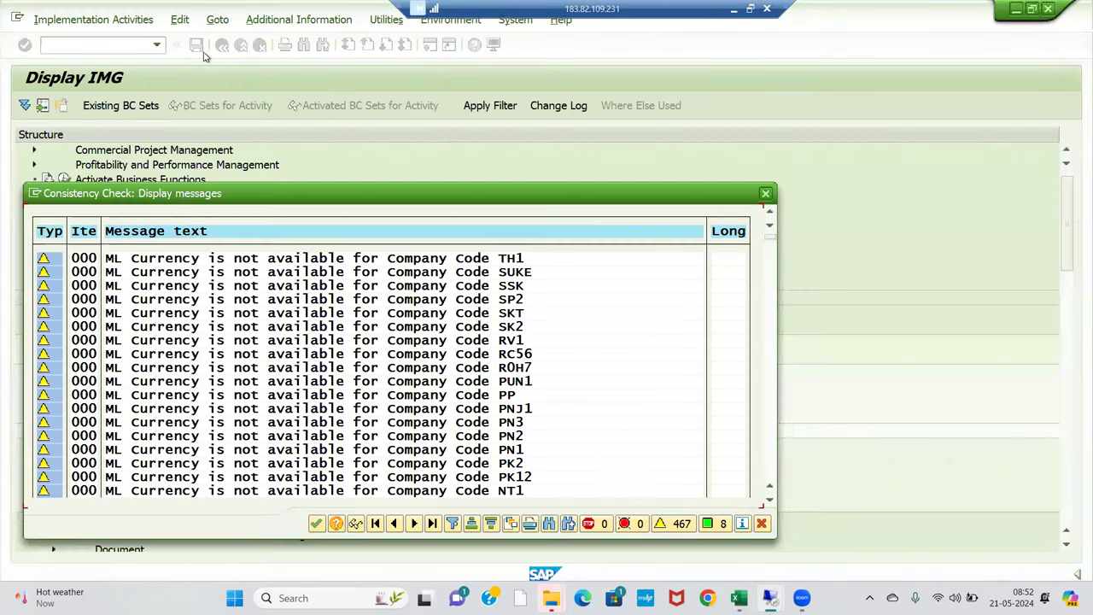
Accept the customizing request and ledger group J2 notice, then minimize the remote session.
{"action": "left_click", "coordinate": [321, 519]}
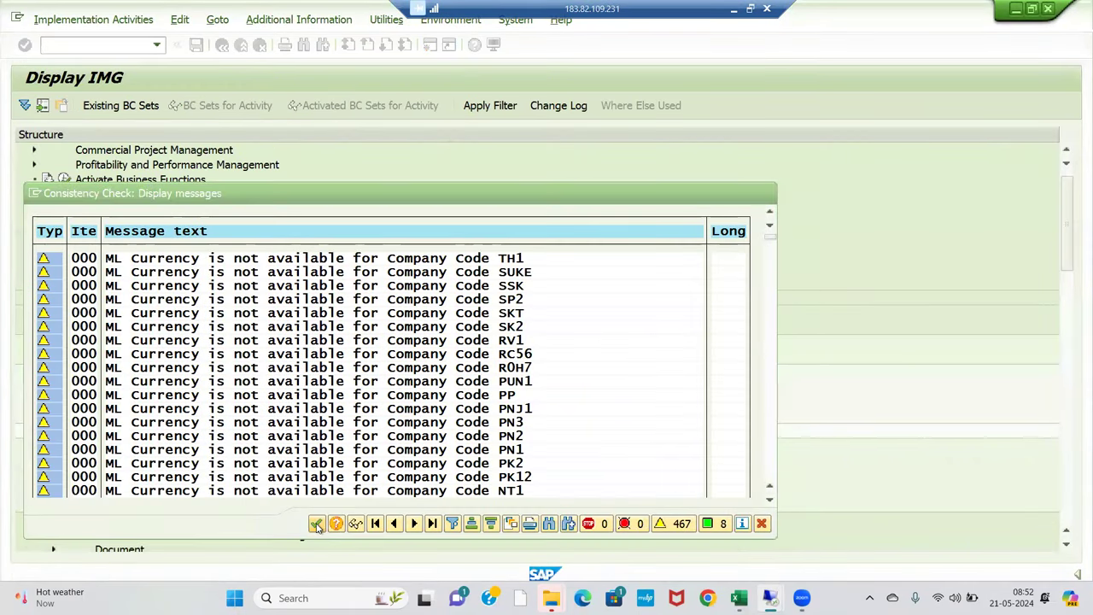
{"action": "left_click", "coordinate": [439, 272]}
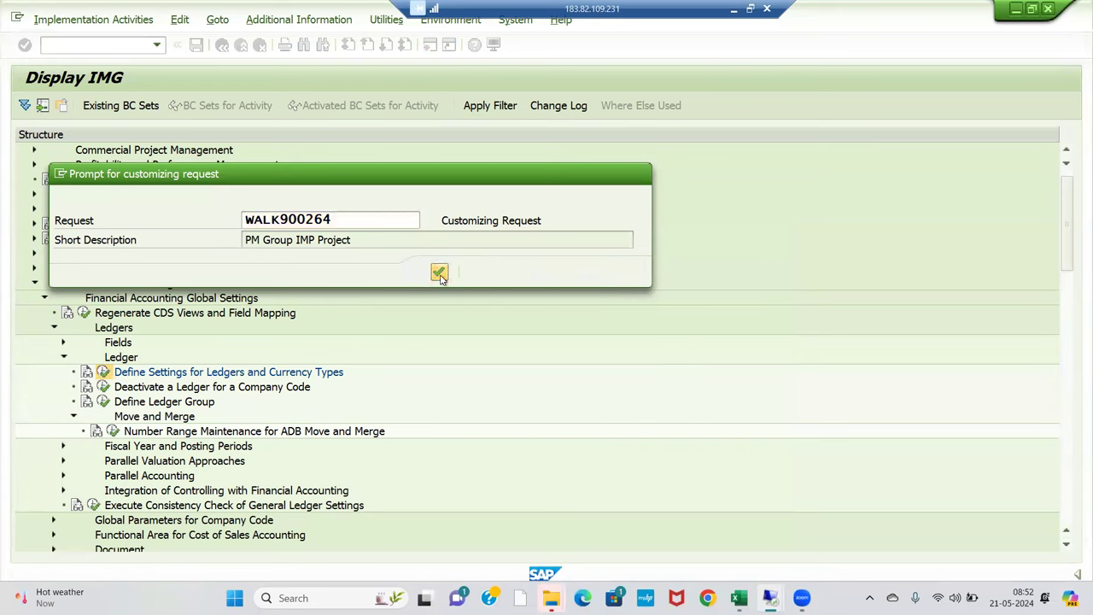
{"action": "left_click", "coordinate": [593, 485]}
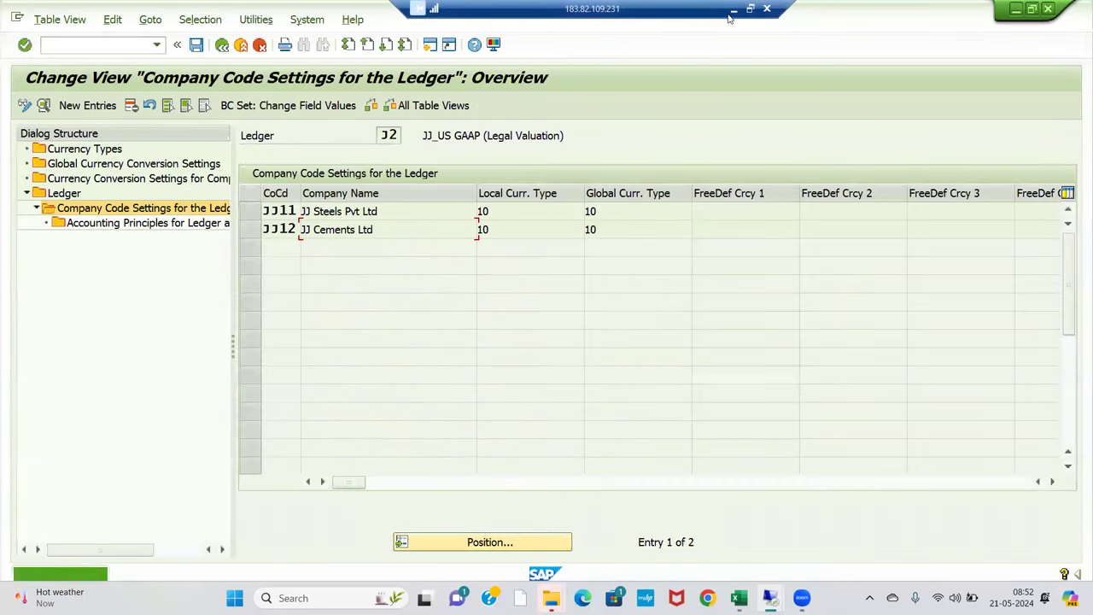
{"action": "left_click", "coordinate": [732, 10]}
{"action": "left_click", "coordinate": [368, 296]}
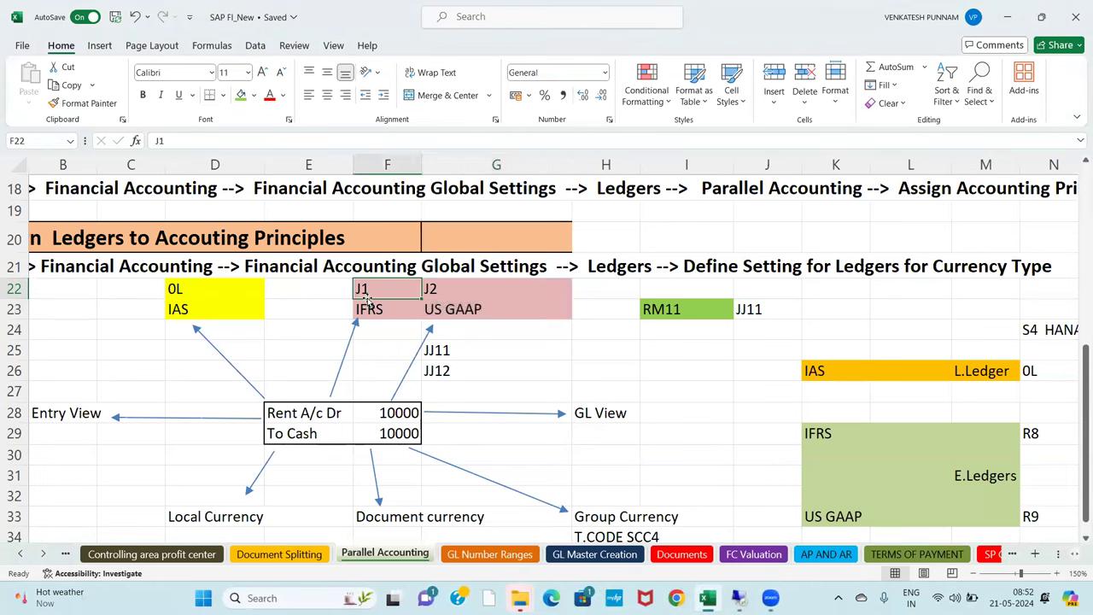
{"action": "left_click_drag", "start_coordinate": [368, 296], "coordinate": [512, 311]}
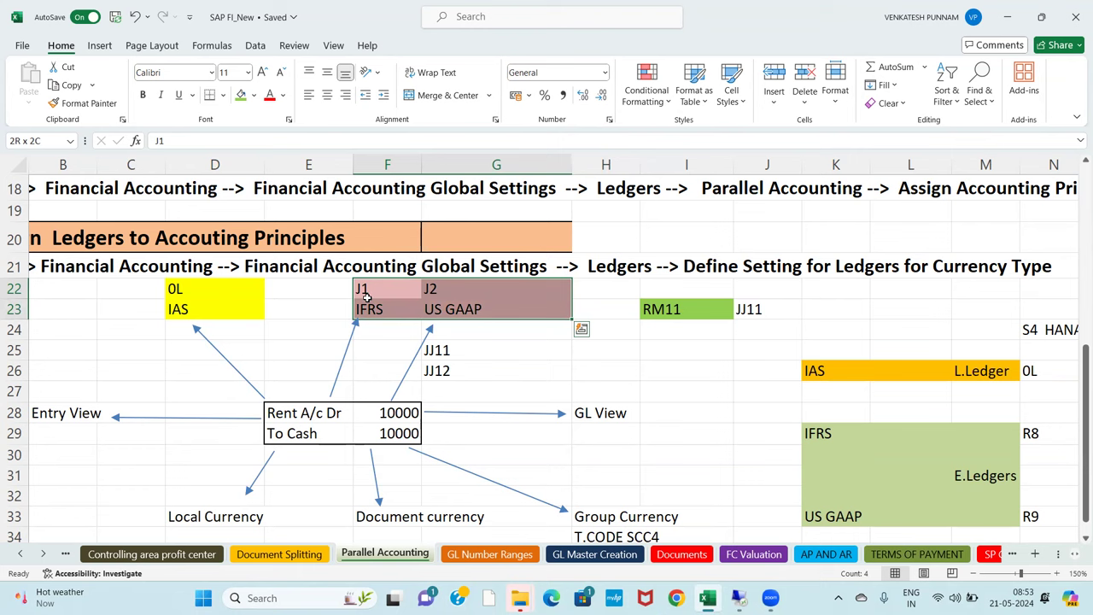
{"action": "left_click", "coordinate": [91, 298]}
{"action": "key", "text": "Left"}
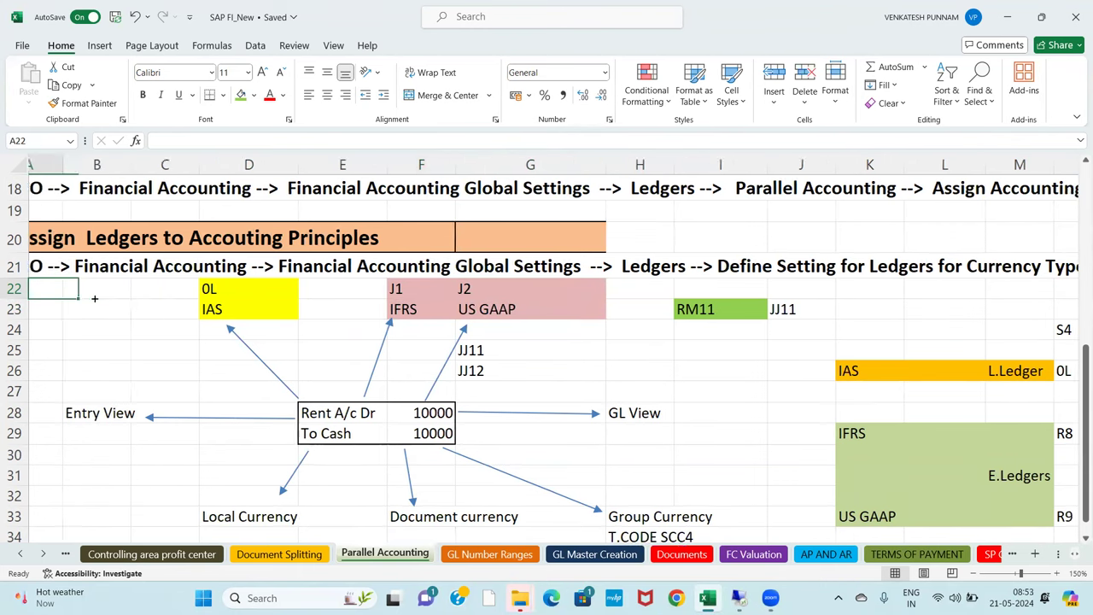
{"action": "key", "text": "Up"}
{"action": "key", "text": "Up"}
{"action": "key", "text": "Up"}
{"action": "key", "text": "Up"}
{"action": "key", "text": "Up"}
{"action": "key", "text": "Up"}
{"action": "key", "text": "Up"}
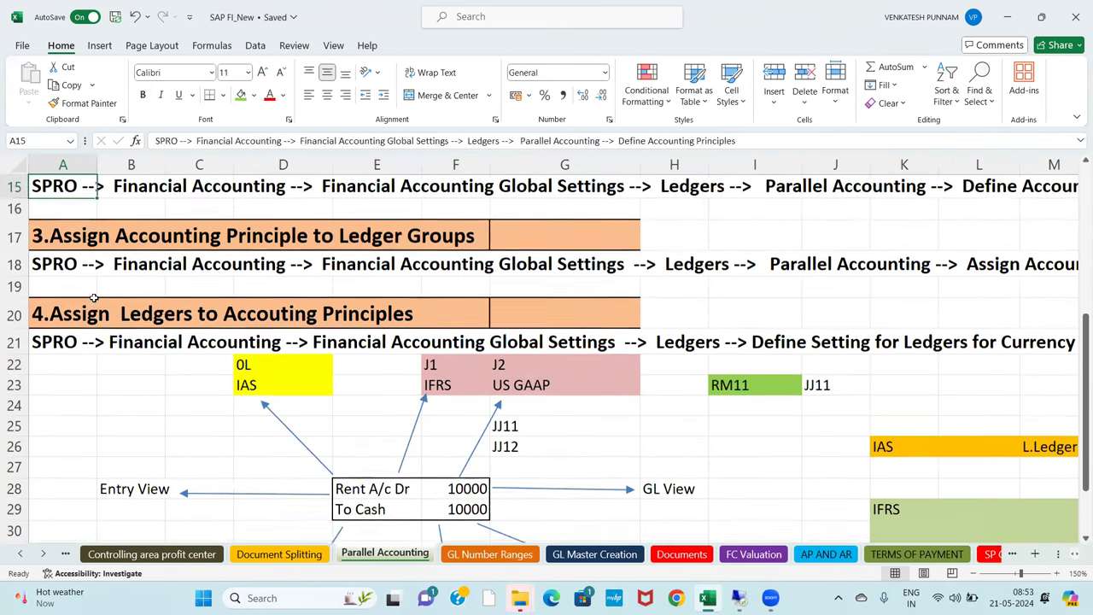
{"action": "key", "text": "Up"}
{"action": "key", "text": "Up"}
{"action": "key", "text": "Up"}
{"action": "key", "text": "Up"}
{"action": "key", "text": "Up"}
{"action": "key", "text": "Up"}
{"action": "key", "text": "Down"}
{"action": "key", "text": "Down"}
{"action": "key", "text": "Down"}
{"action": "key", "text": "Down"}
{"action": "key", "text": "Down"}
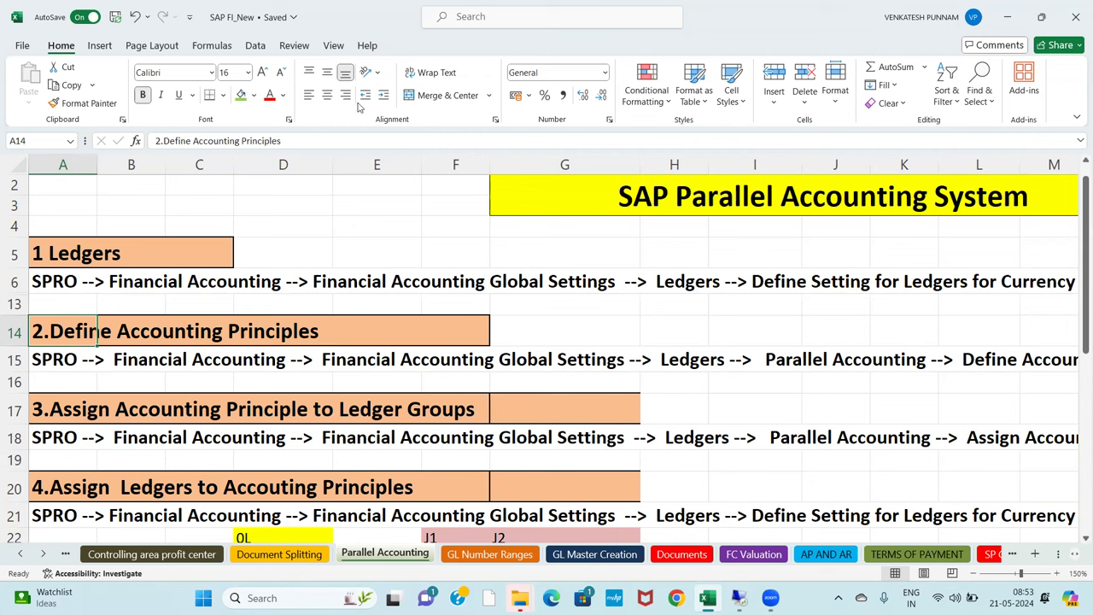
{"action": "left_click", "coordinate": [418, 289]}
{"action": "left_click", "coordinate": [423, 292]}
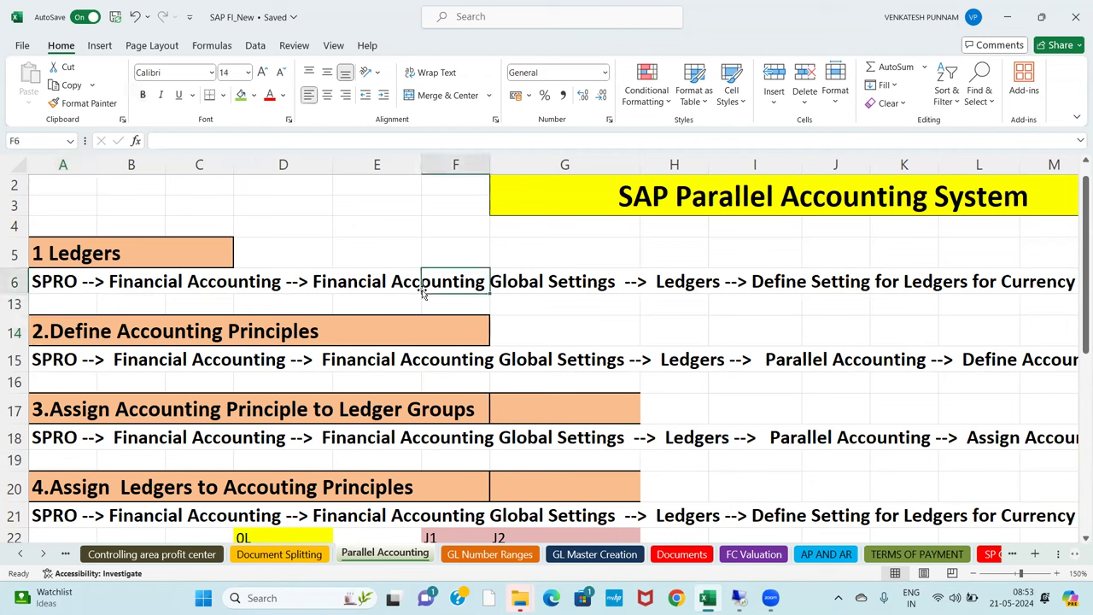
{"action": "left_click", "coordinate": [306, 329]}
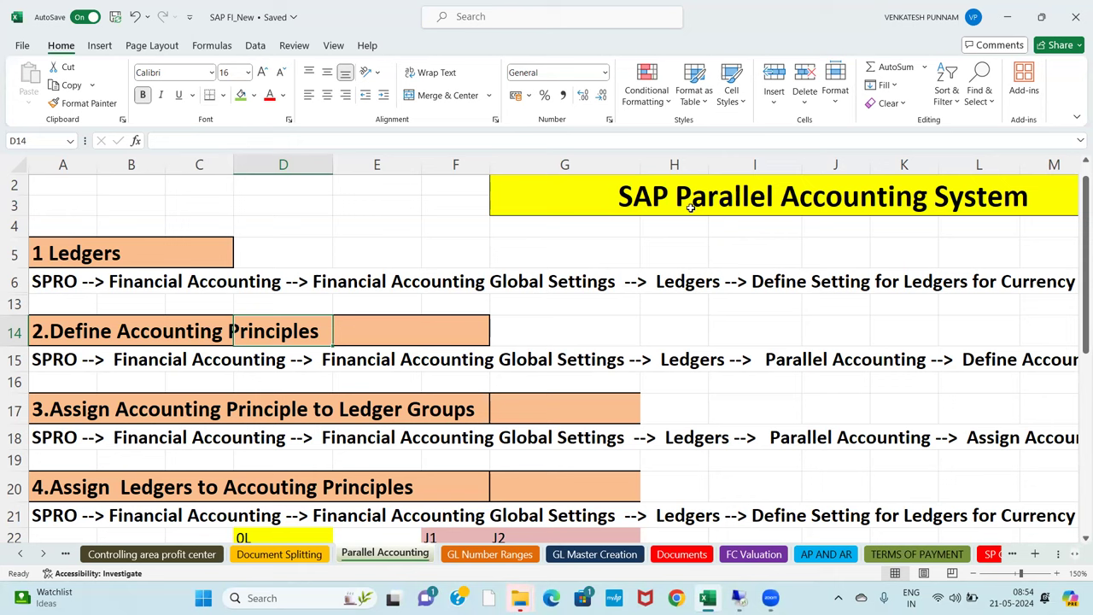
{"action": "left_click", "coordinate": [690, 207]}
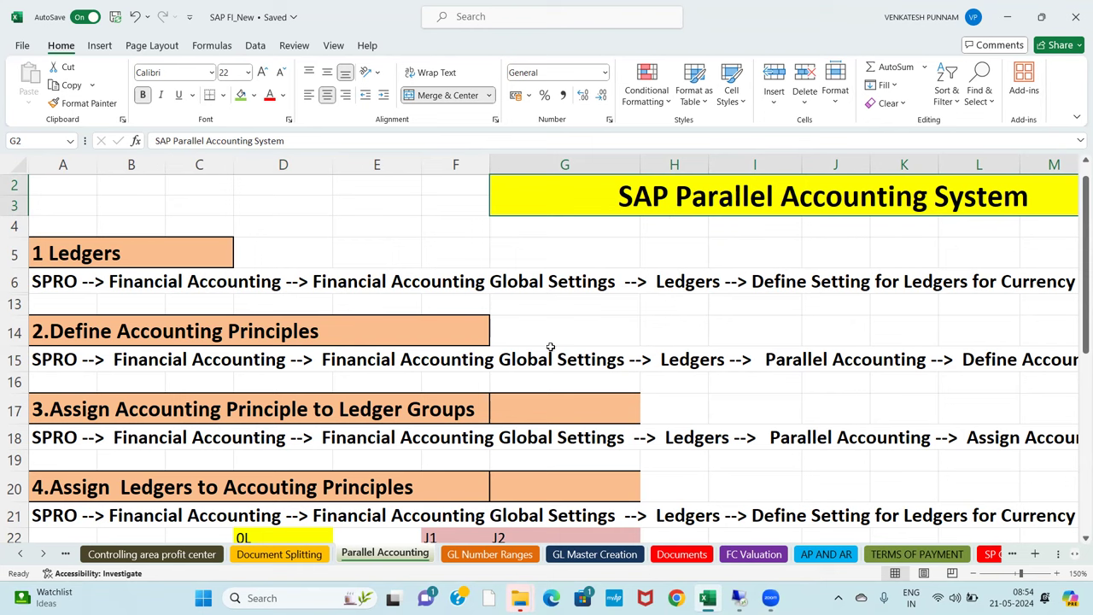
{"action": "left_click", "coordinate": [530, 438]}
{"action": "key", "text": "Down"}
{"action": "key", "text": "Down"}
{"action": "key", "text": "Down"}
{"action": "key", "text": "Down"}
{"action": "key", "text": "Down"}
{"action": "key", "text": "Down"}
{"action": "key", "text": "Down"}
{"action": "key", "text": "Down"}
{"action": "key", "text": "Down"}
{"action": "key", "text": "Down"}
{"action": "key", "text": "Down"}
{"action": "key", "text": "Down"}
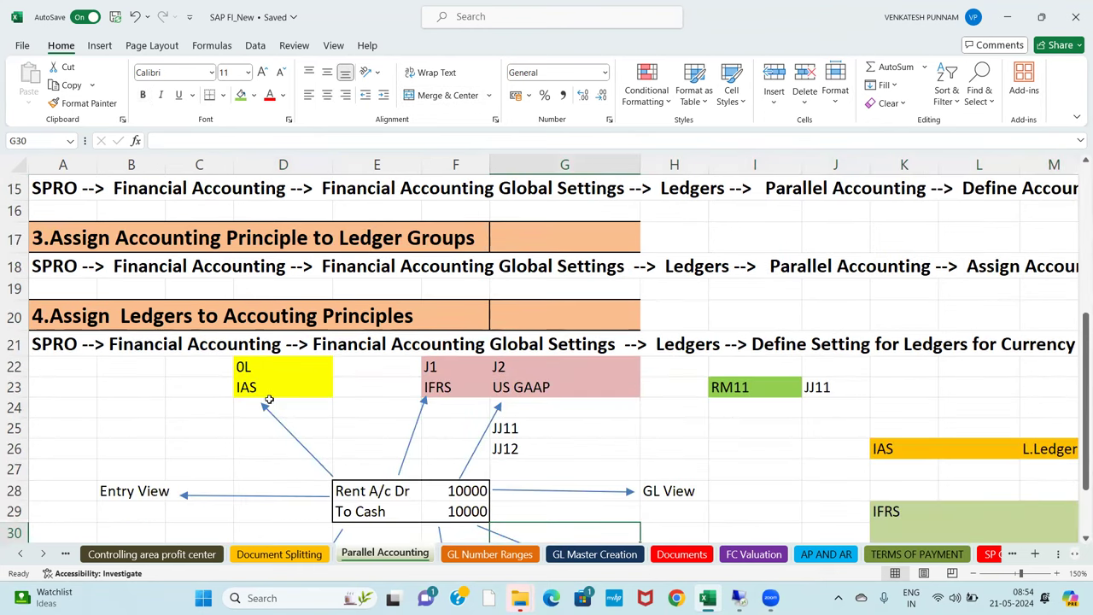
{"action": "left_click", "coordinate": [270, 392]}
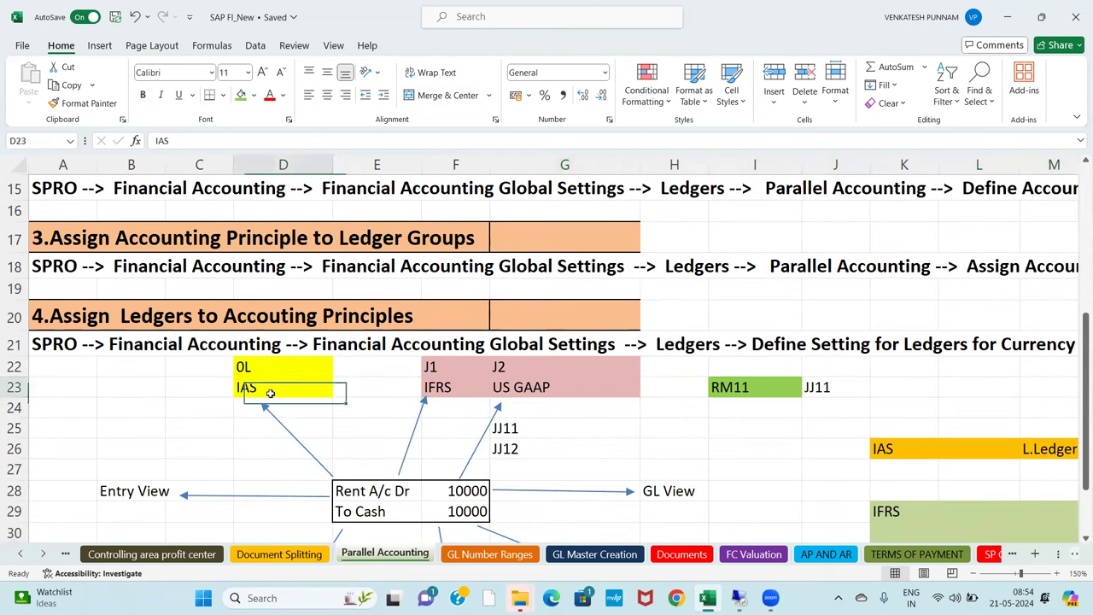
{"action": "left_click", "coordinate": [432, 389]}
{"action": "left_click", "coordinate": [531, 387]}
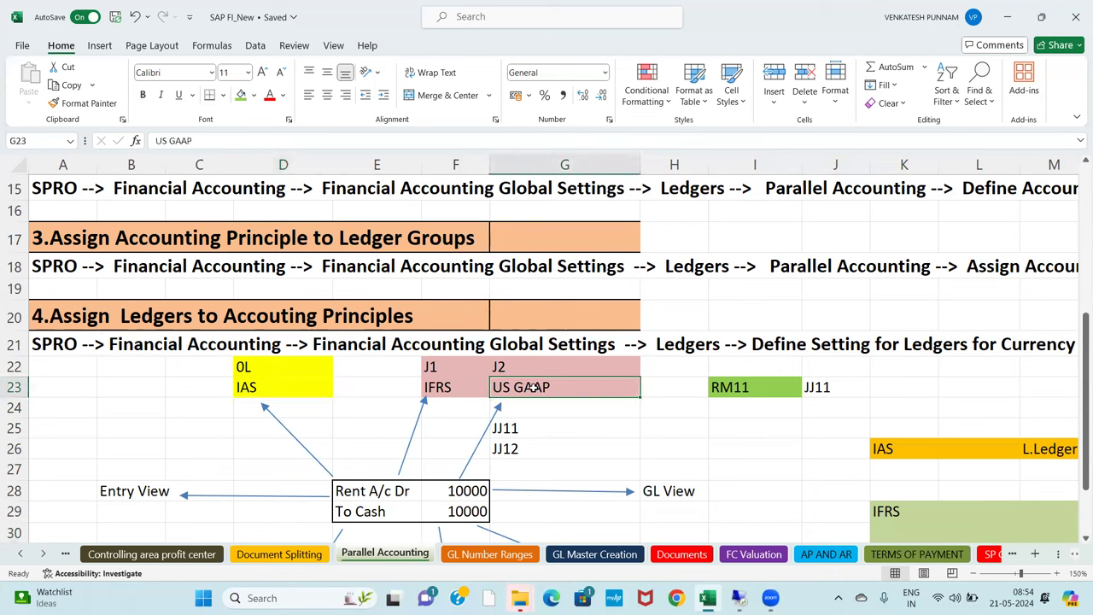
{"action": "left_click", "coordinate": [285, 389]}
{"action": "key", "text": "shift+Right"}
{"action": "key", "text": "shift+Left"}
{"action": "key", "text": "shift+Right"}
{"action": "key", "text": "shift+Right"}
{"action": "key", "text": "shift+Right"}
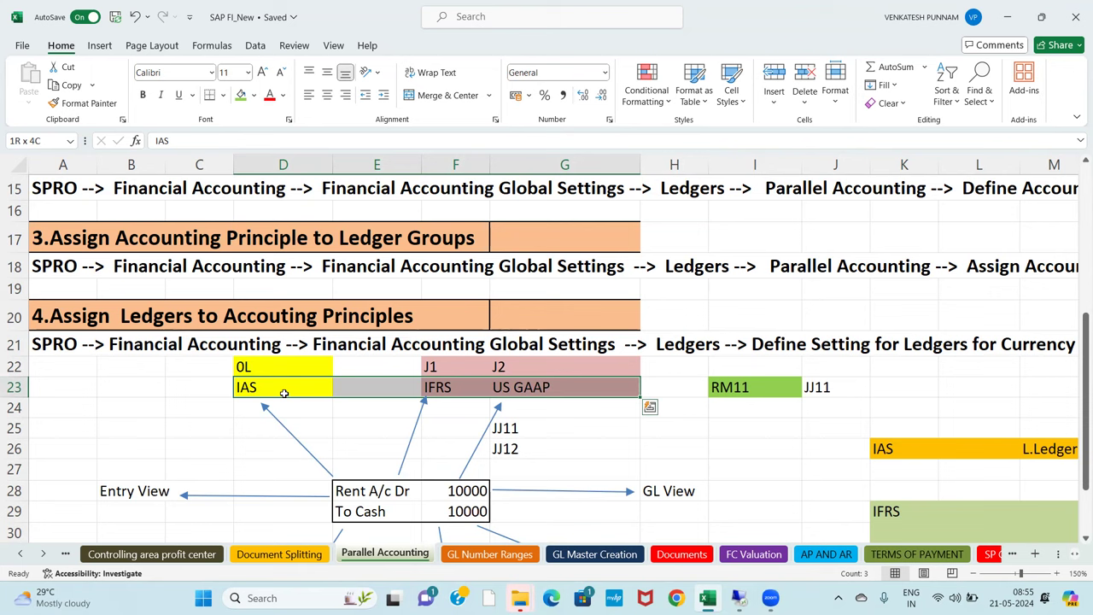
{"action": "left_click", "coordinate": [272, 388]}
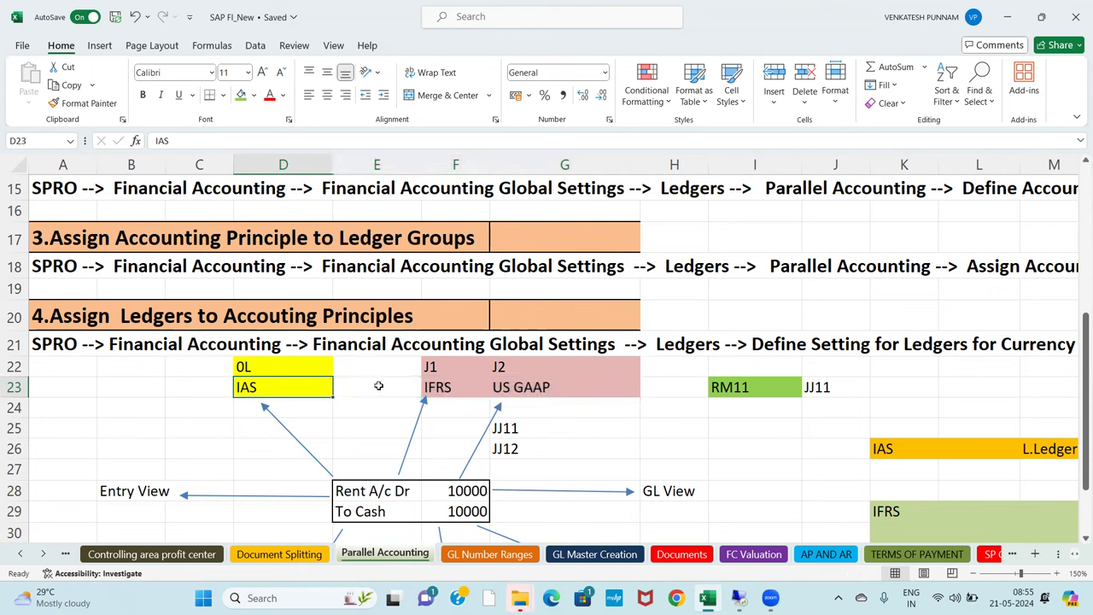
{"action": "left_click", "coordinate": [440, 389]}
{"action": "left_click", "coordinate": [532, 389]}
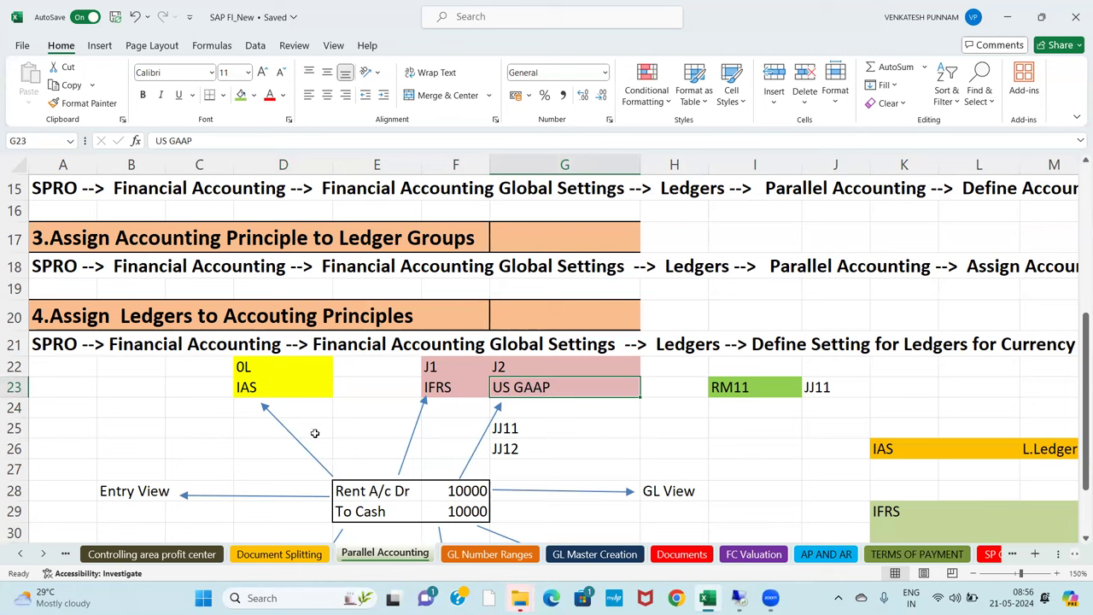
{"action": "left_click", "coordinate": [315, 433]}
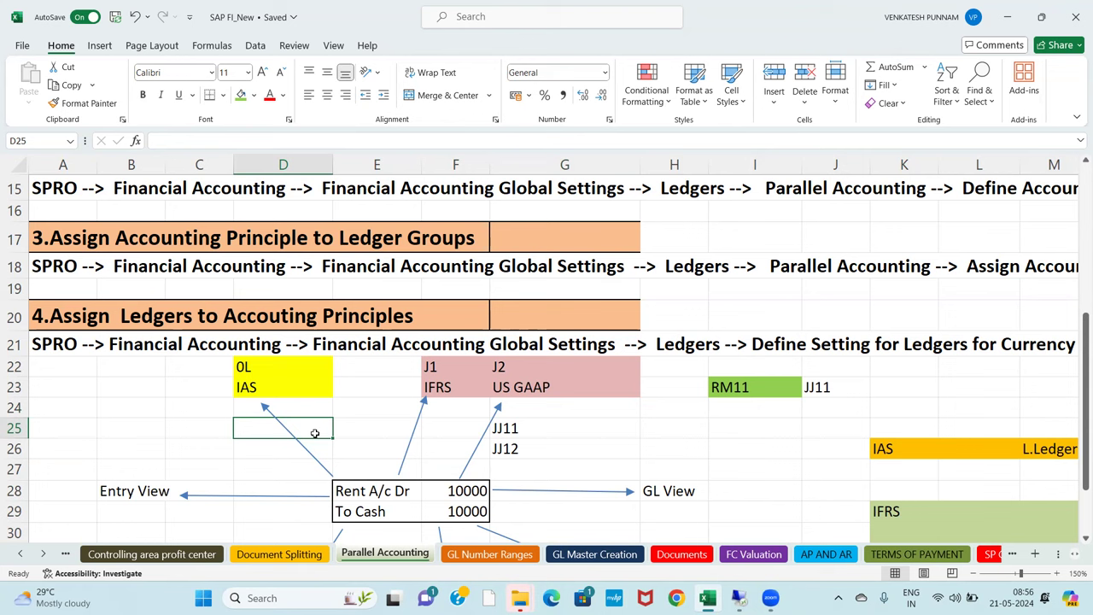
{"action": "key", "text": "Left"}
{"action": "key", "text": "Left"}
{"action": "key", "text": "Left"}
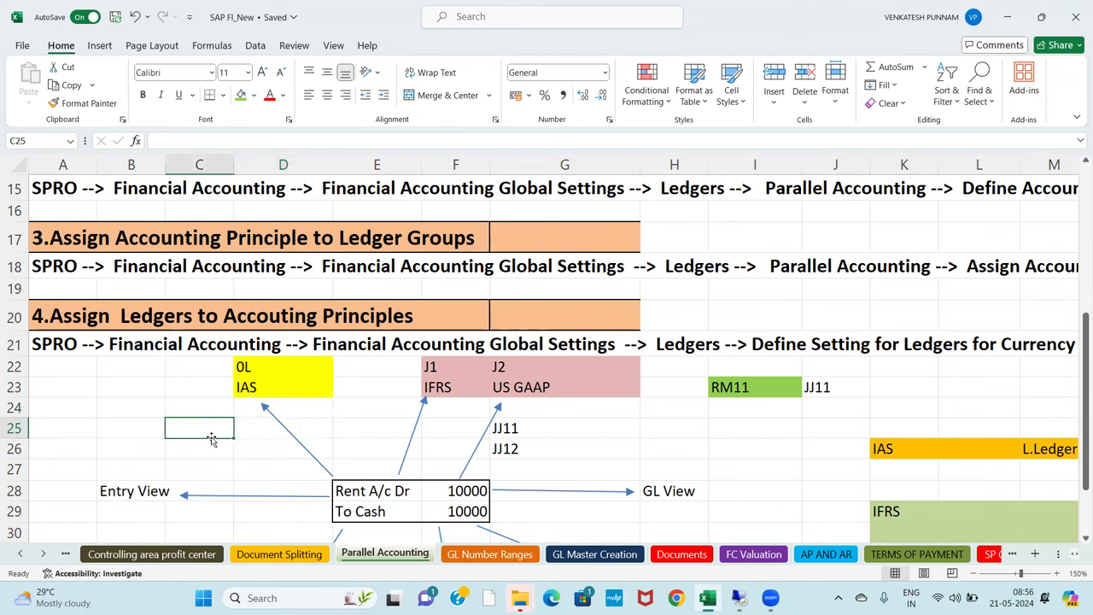
{"action": "key", "text": "Up"}
{"action": "key", "text": "Up"}
{"action": "key", "text": "Up"}
{"action": "key", "text": "Up"}
{"action": "key", "text": "Up"}
{"action": "key", "text": "Up"}
{"action": "key", "text": "Up"}
{"action": "key", "text": "Up"}
{"action": "key", "text": "Up"}
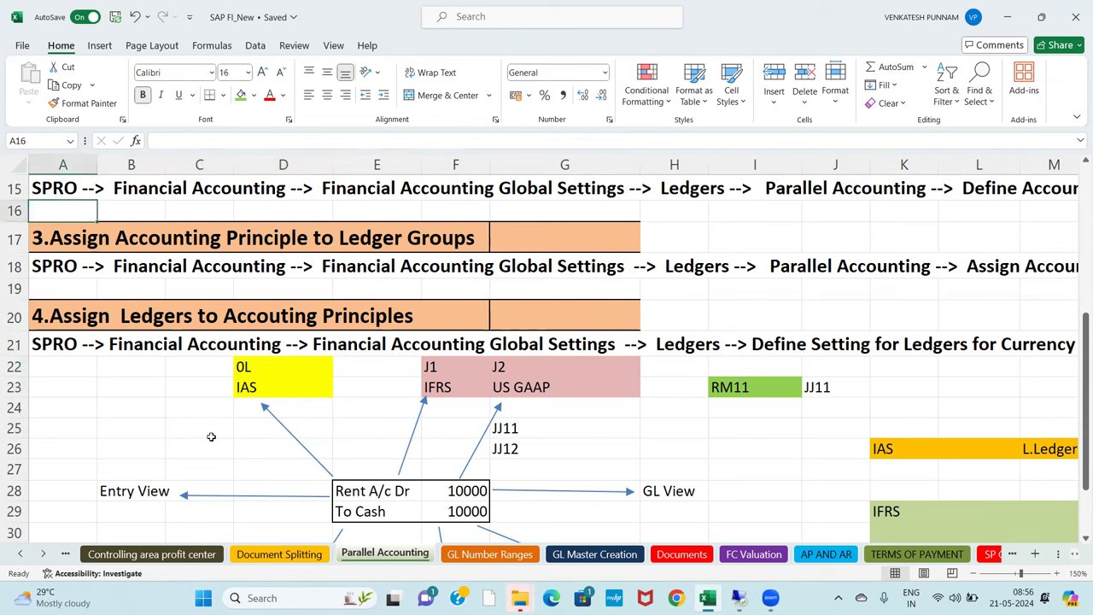
{"action": "key", "text": "Up"}
{"action": "key", "text": "Up"}
{"action": "key", "text": "Up"}
{"action": "key", "text": "Up"}
{"action": "key", "text": "Up"}
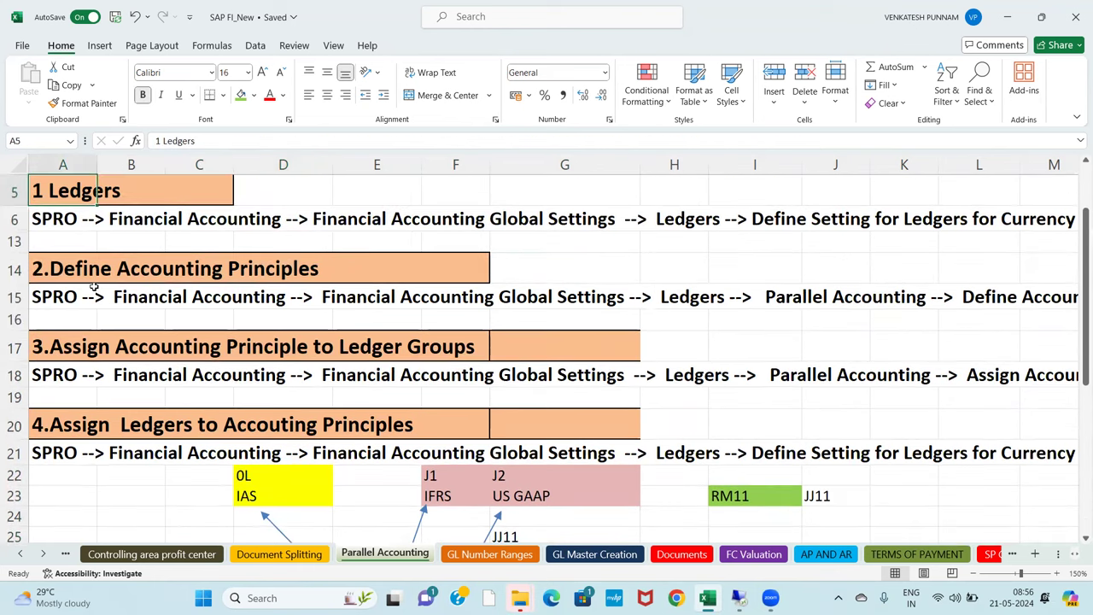
{"action": "left_click", "coordinate": [137, 270]}
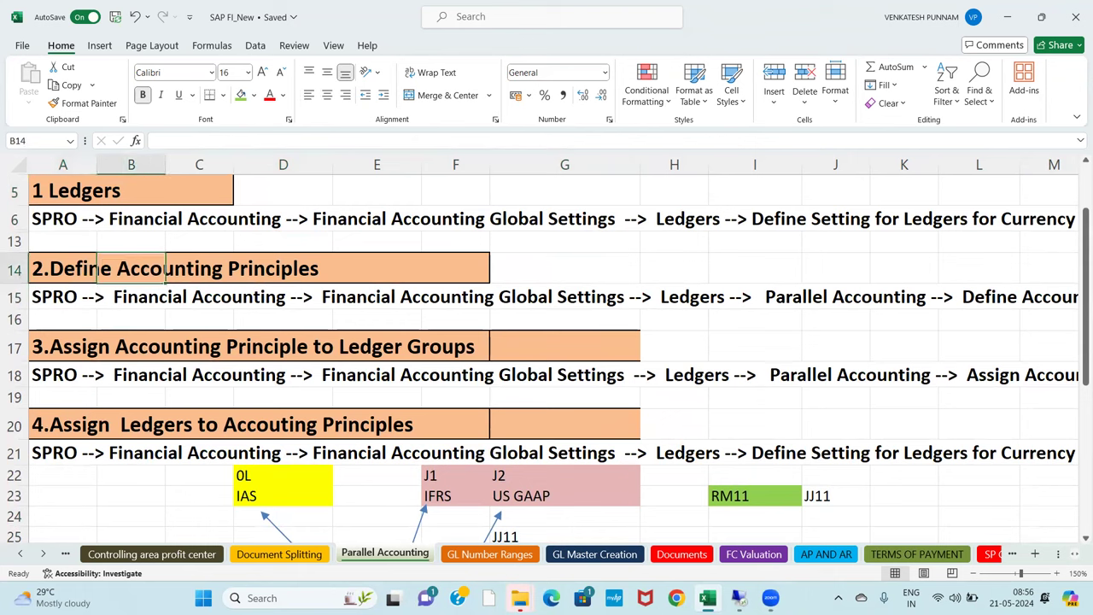
{"action": "left_click", "coordinate": [706, 598]}
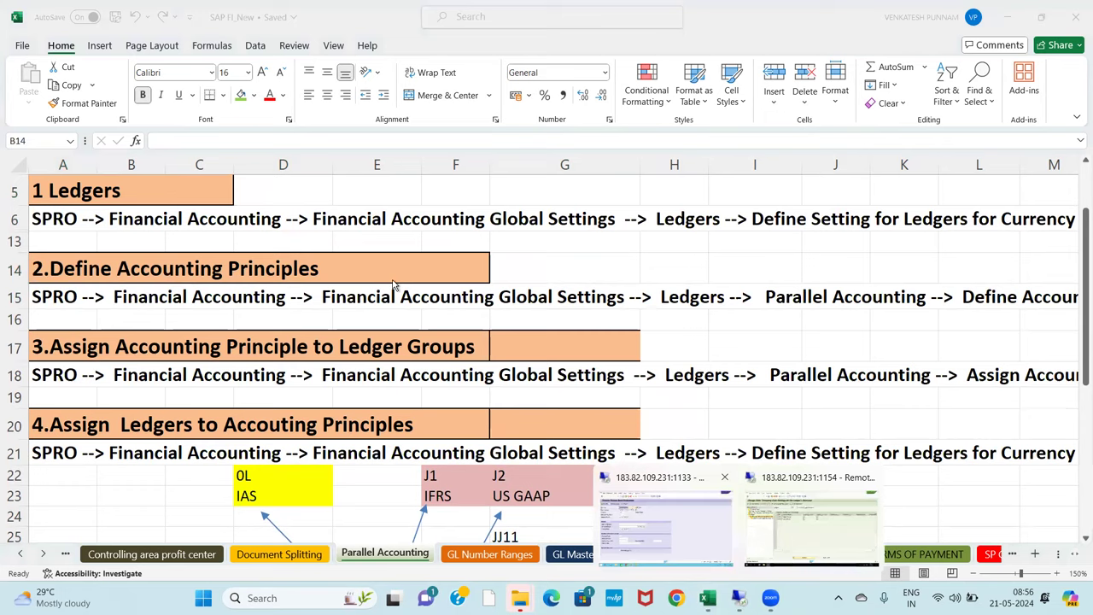
Disconnect the bank statement remote session and bring the ledger settings session forward.
{"action": "key", "text": "alt+Tab"}
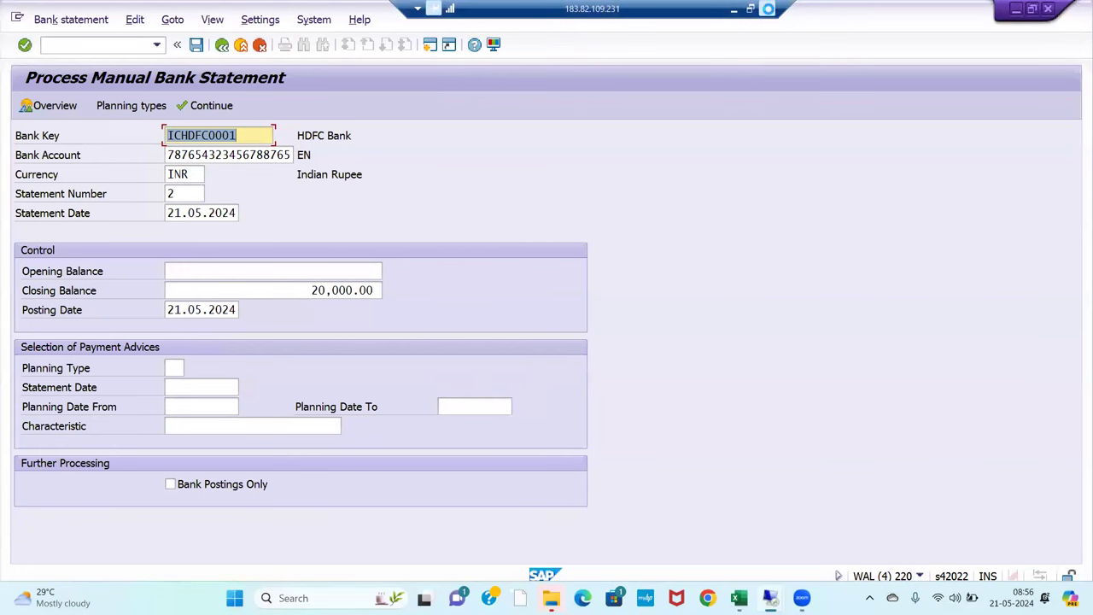
{"action": "left_click", "coordinate": [768, 8]}
{"action": "left_click", "coordinate": [598, 333]}
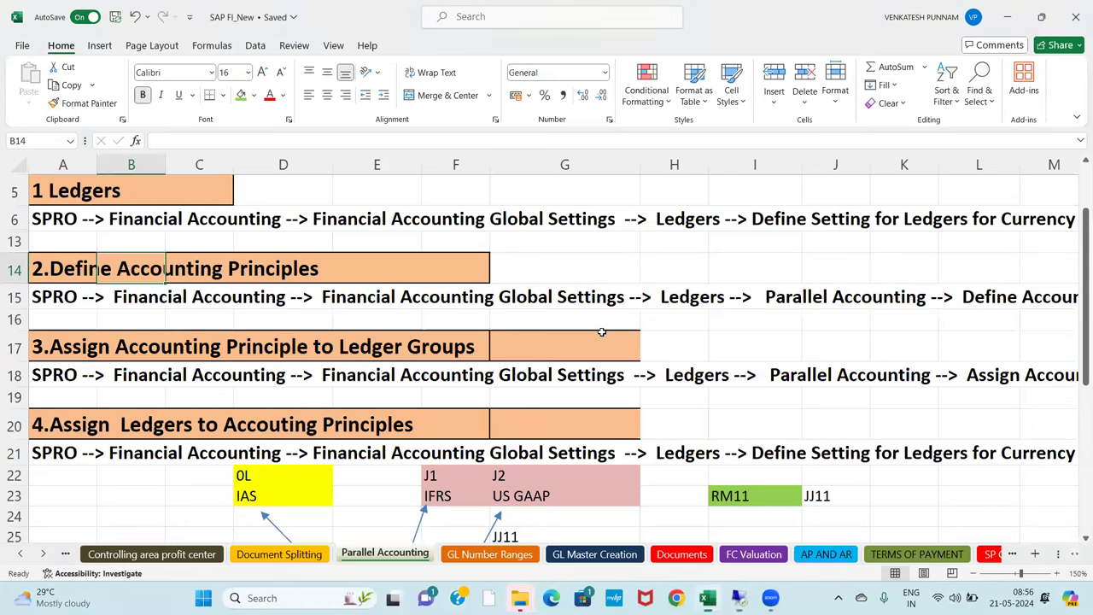
{"action": "mouse_move", "coordinate": [739, 598]}
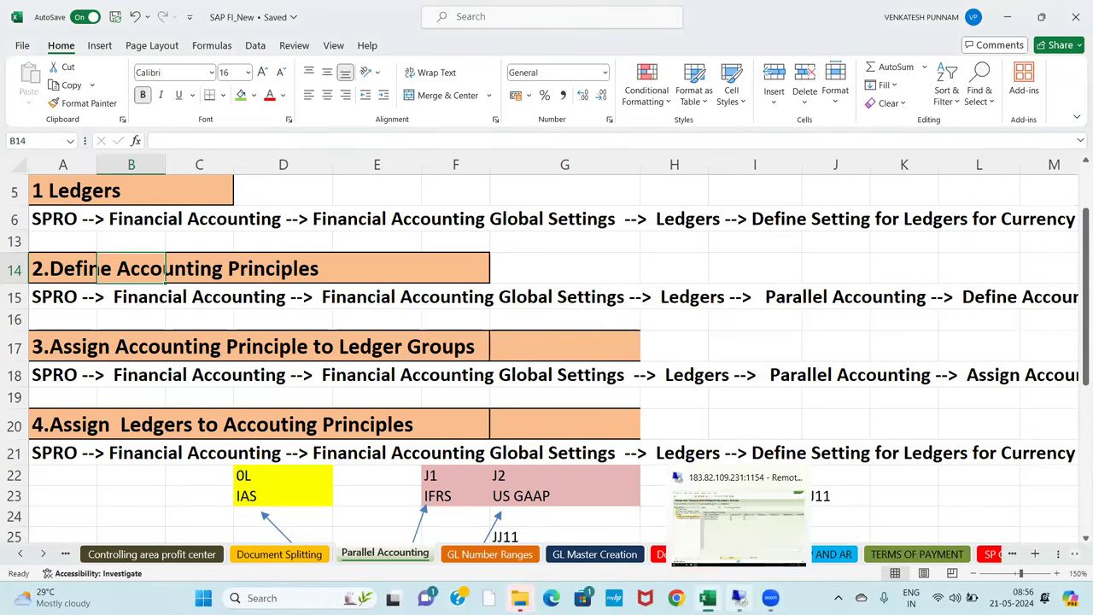
{"action": "left_click", "coordinate": [739, 517]}
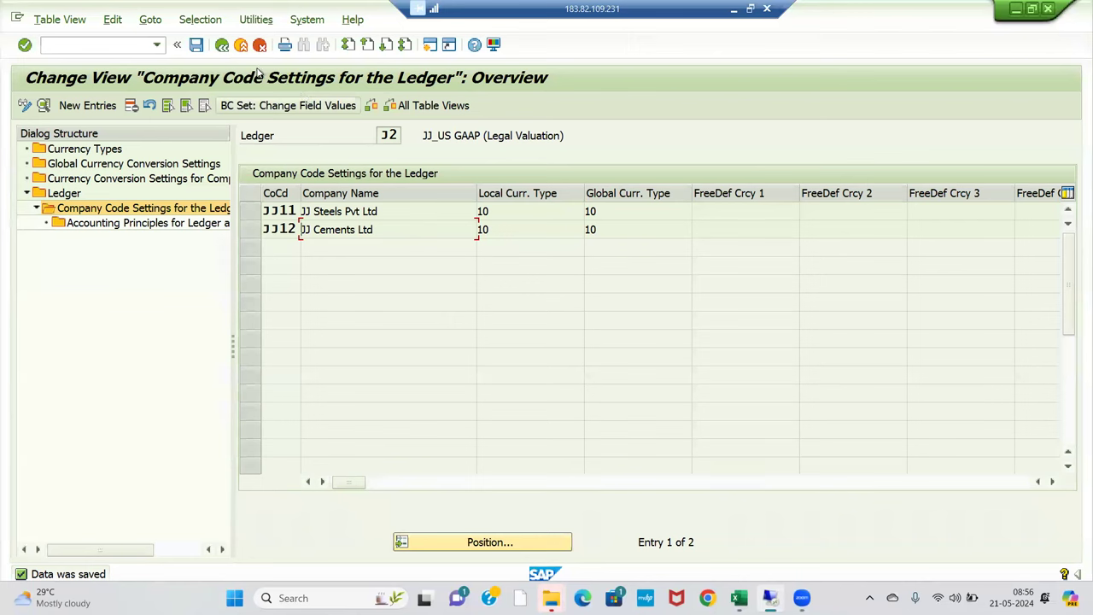
Back out of the ledger company code settings to the implementation guide tree.
{"action": "left_click", "coordinate": [221, 47]}
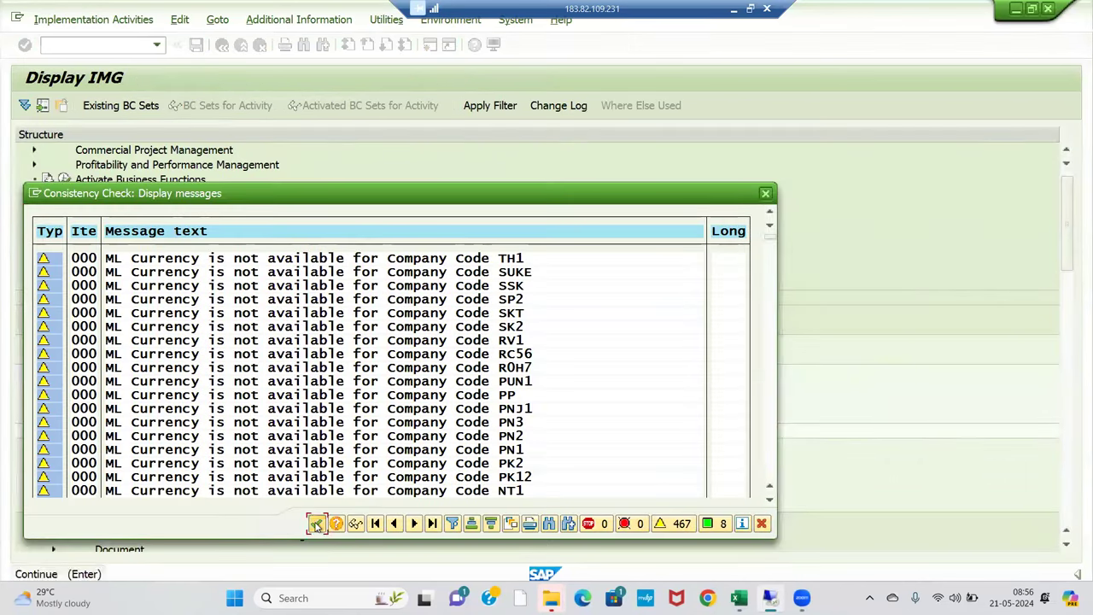
{"action": "left_click", "coordinate": [316, 524]}
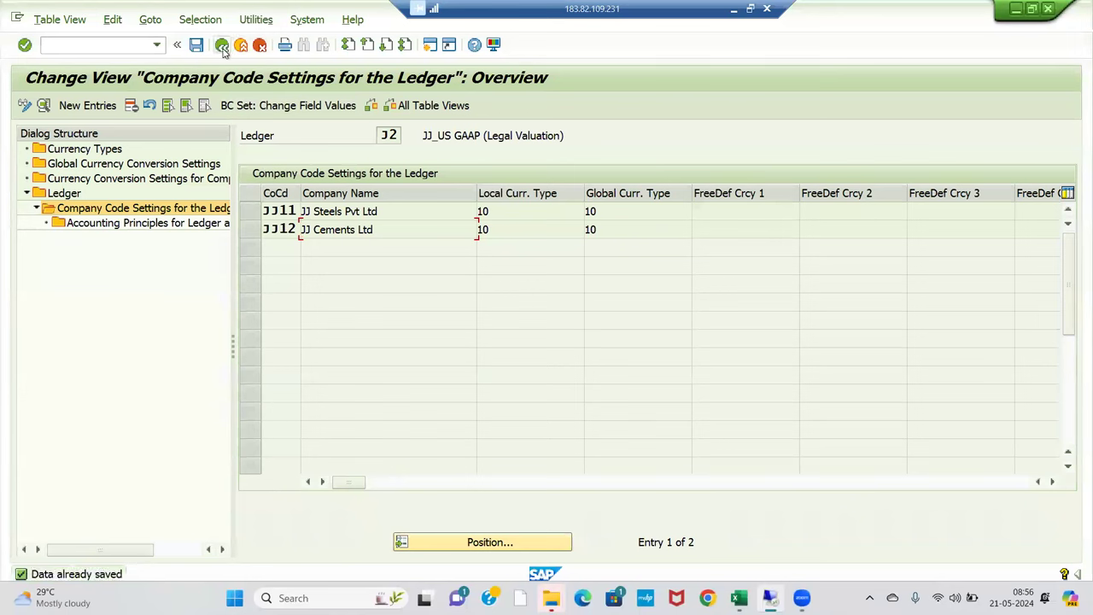
{"action": "left_click", "coordinate": [222, 47]}
{"action": "left_click", "coordinate": [222, 47]}
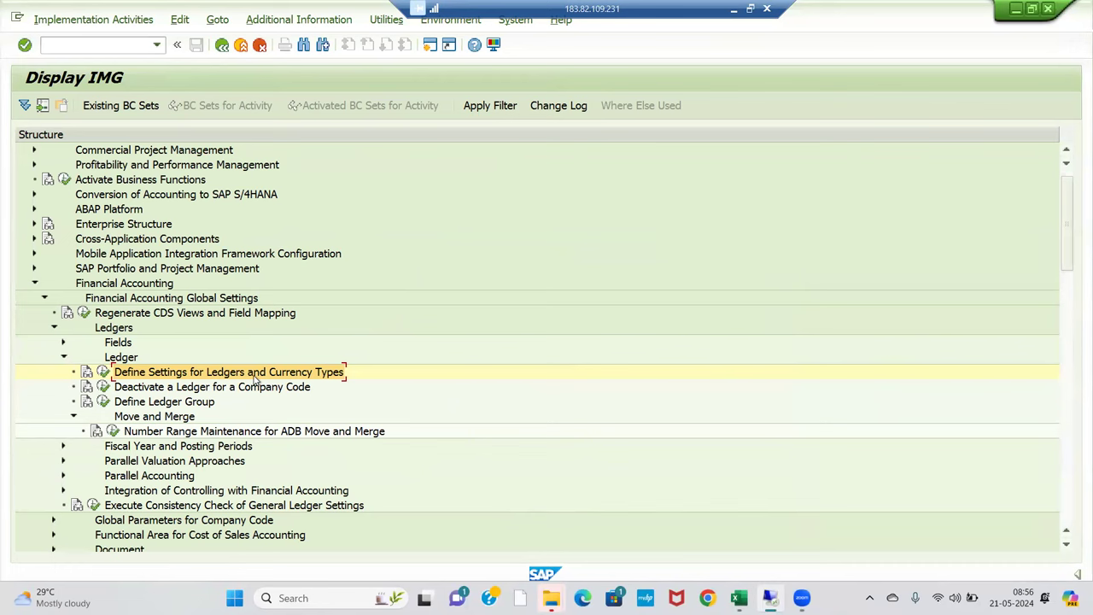
Collapse the Ledger node, expand Parallel Accounting, then leave the implementation guide.
{"action": "left_click", "coordinate": [121, 357]}
{"action": "double_click", "coordinate": [122, 357]}
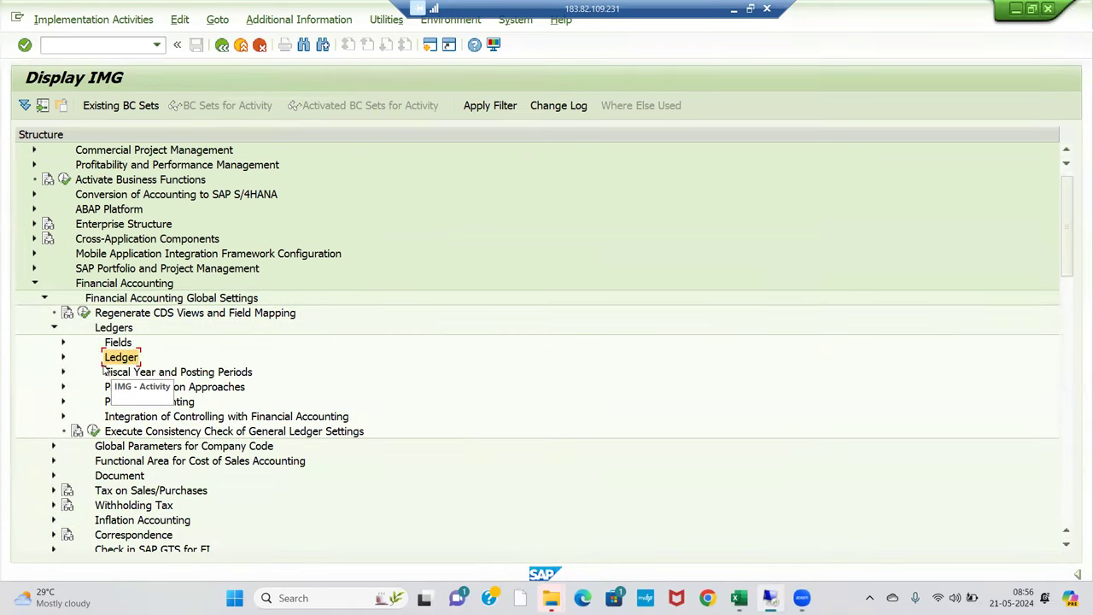
{"action": "double_click", "coordinate": [103, 371]}
{"action": "double_click", "coordinate": [104, 371]}
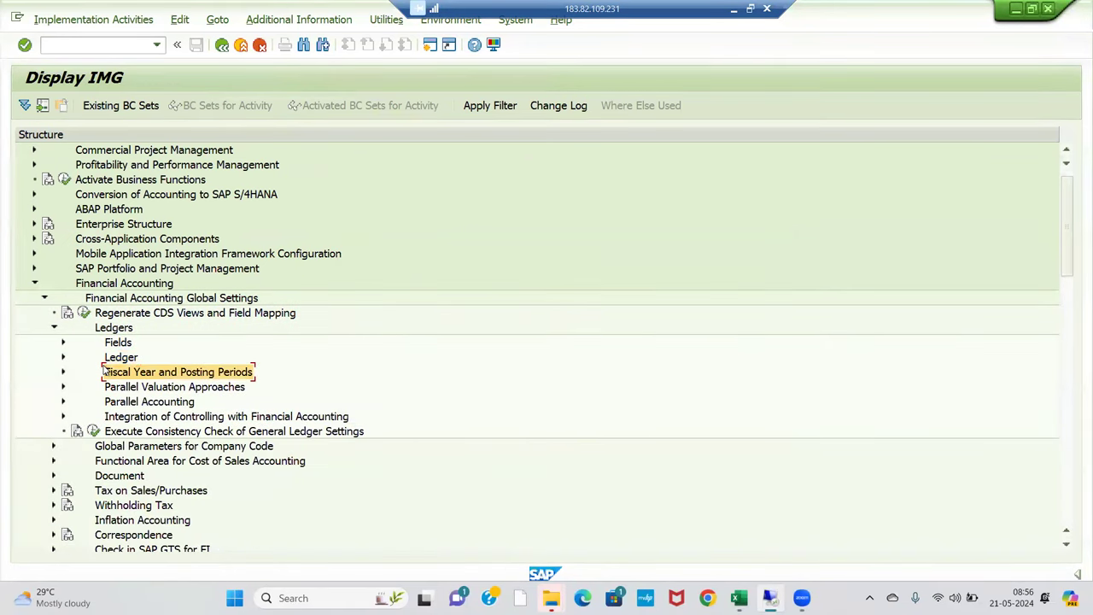
{"action": "double_click", "coordinate": [128, 401]}
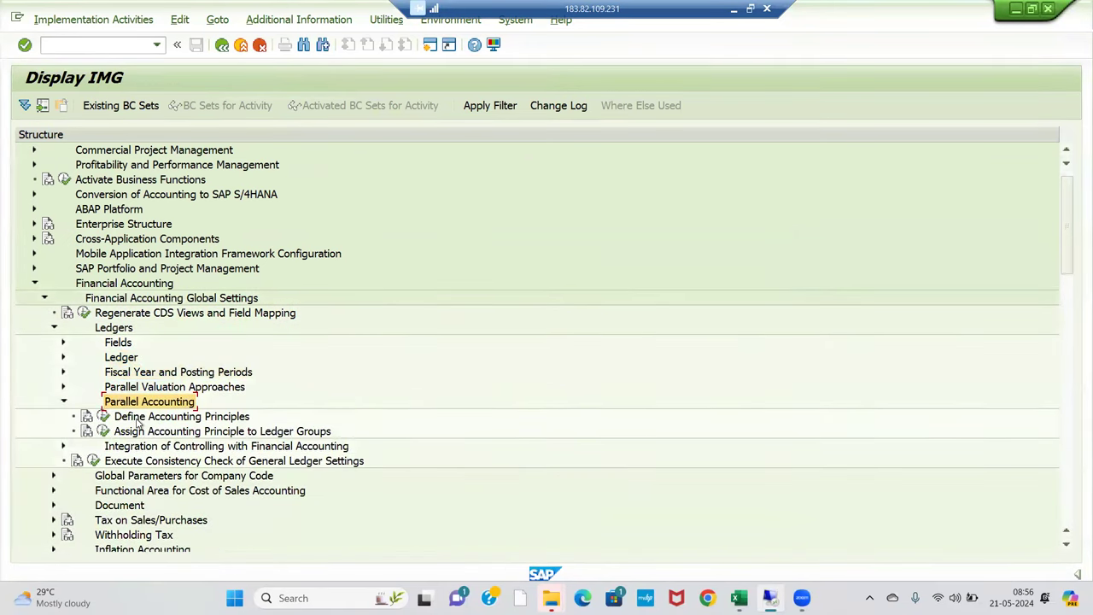
{"action": "left_click", "coordinate": [134, 418]}
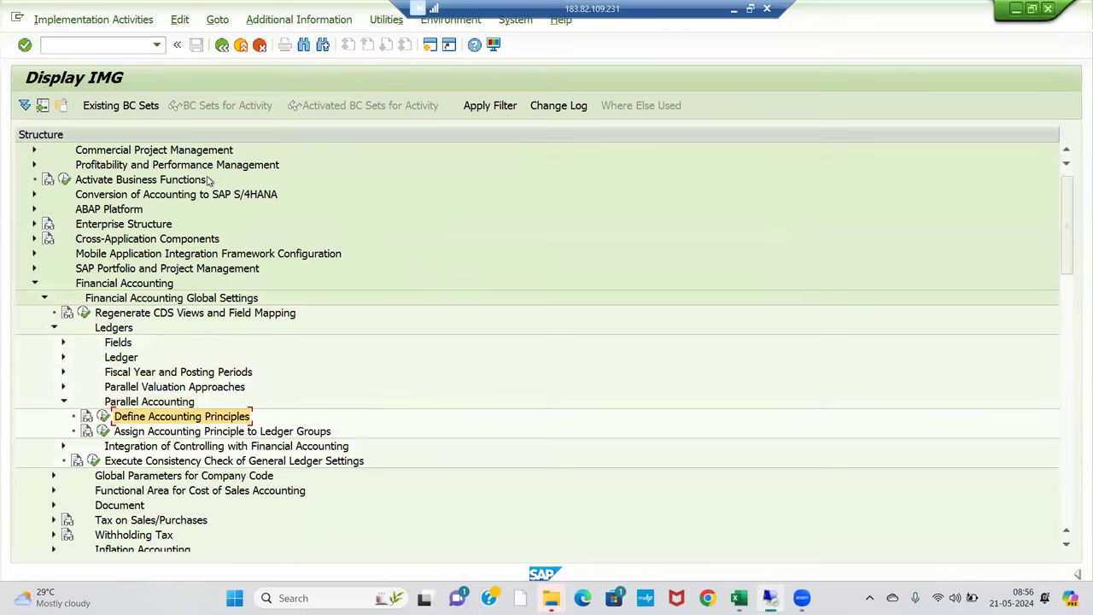
{"action": "left_click", "coordinate": [221, 45]}
Run SPRO from SAP Easy Access and open the SAP Reference IMG.
{"action": "left_click", "coordinate": [222, 44]}
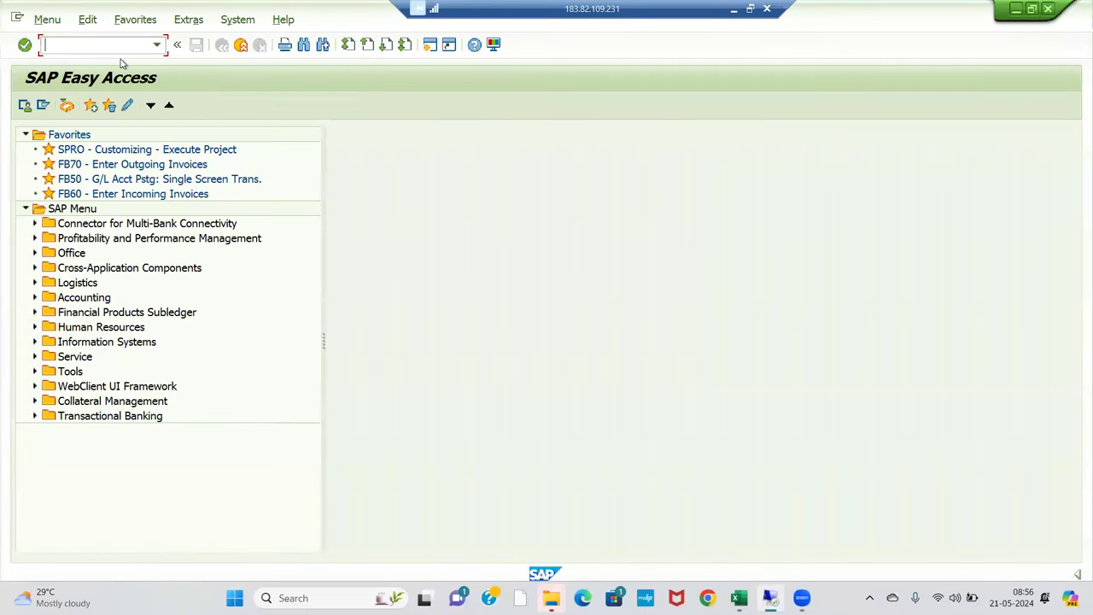
{"action": "type", "text": "SPRO"}
{"action": "key", "text": "Return"}
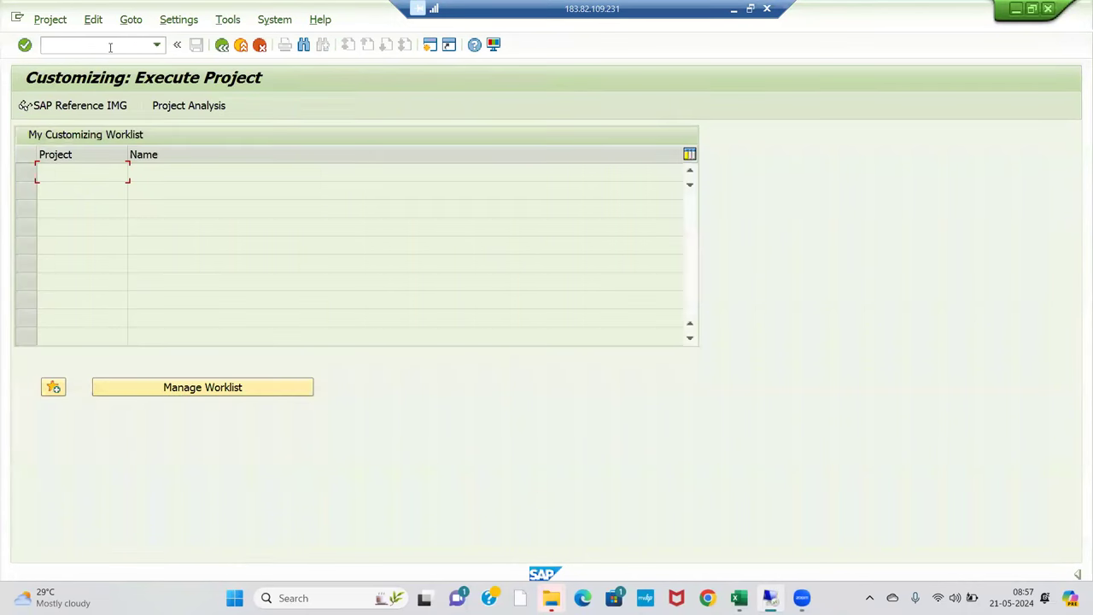
{"action": "left_click", "coordinate": [88, 104]}
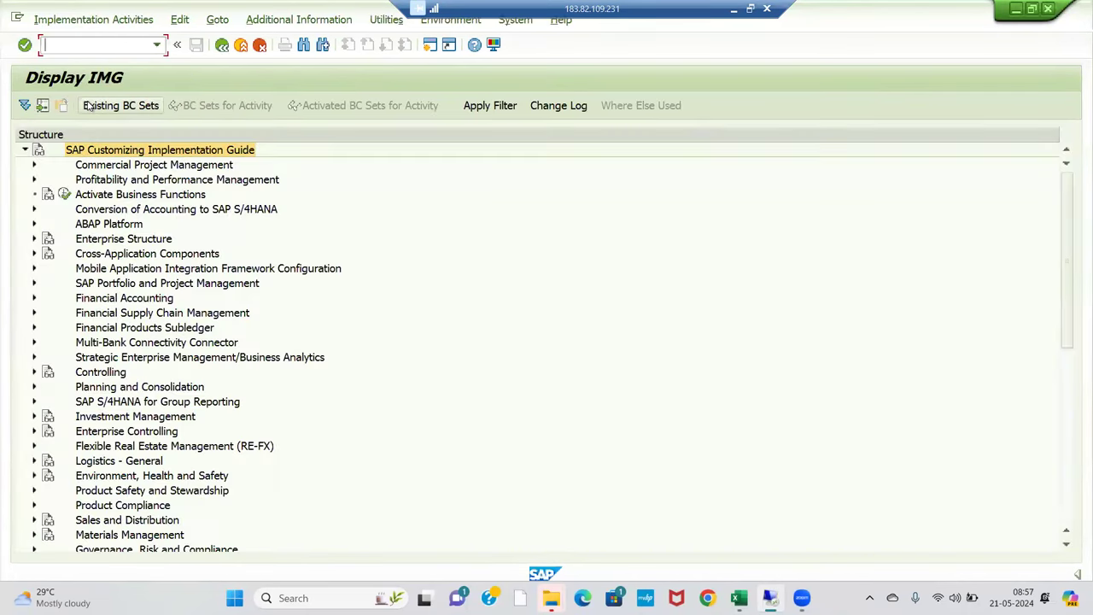
Expand Financial Accounting > Global Settings > Ledgers > Parallel Accounting in the IMG tree.
{"action": "left_click", "coordinate": [128, 240]}
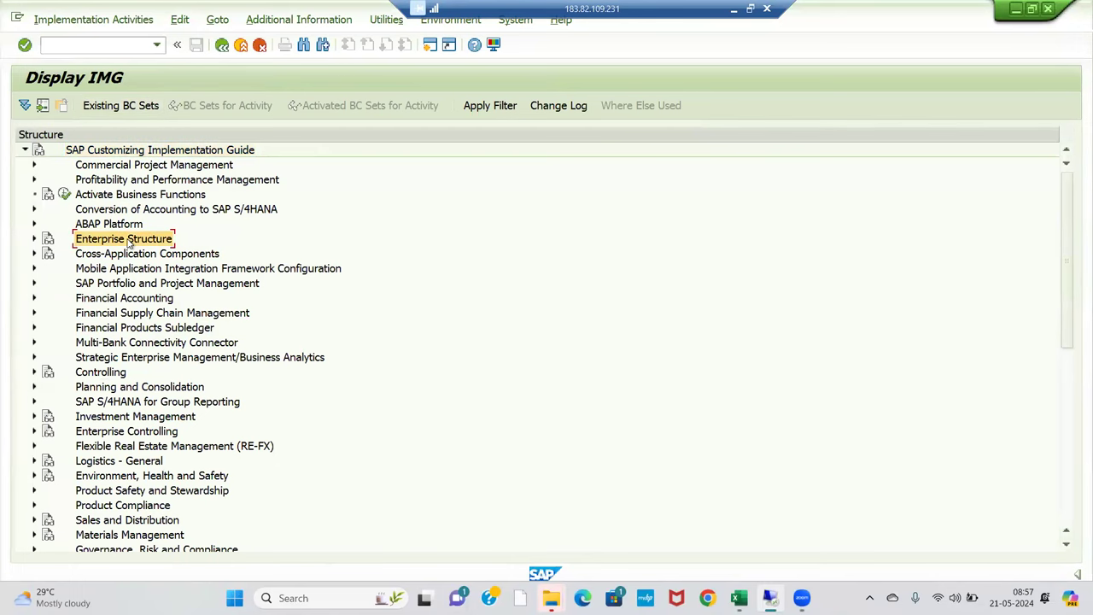
{"action": "key", "text": "Down"}
{"action": "key", "text": "Down"}
{"action": "key", "text": "Down"}
{"action": "key", "text": "Down"}
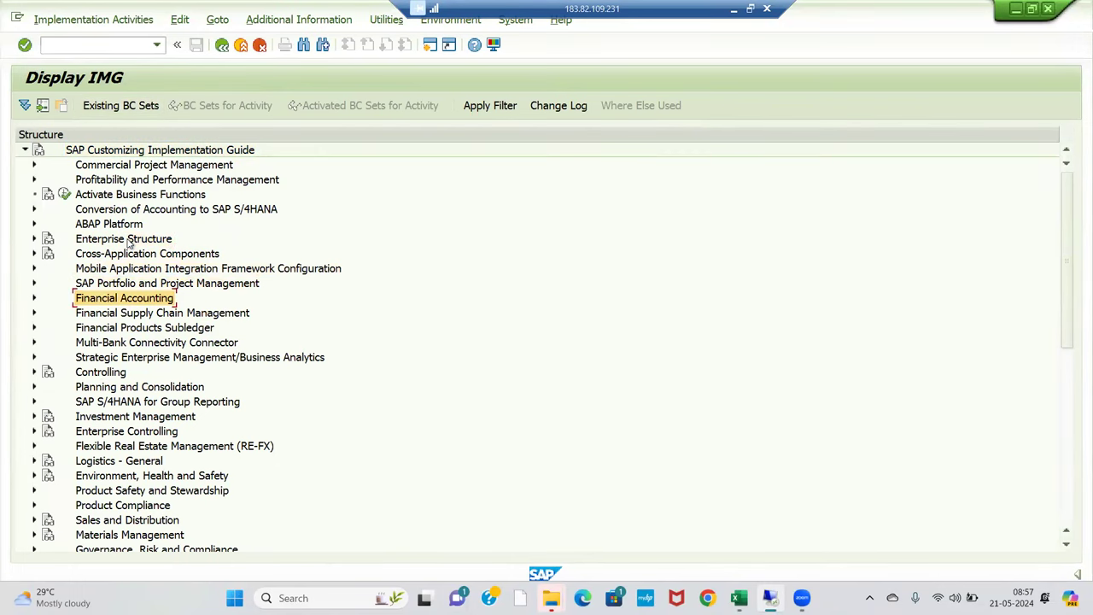
{"action": "key", "text": "Right"}
{"action": "key", "text": "Down"}
{"action": "key", "text": "Down"}
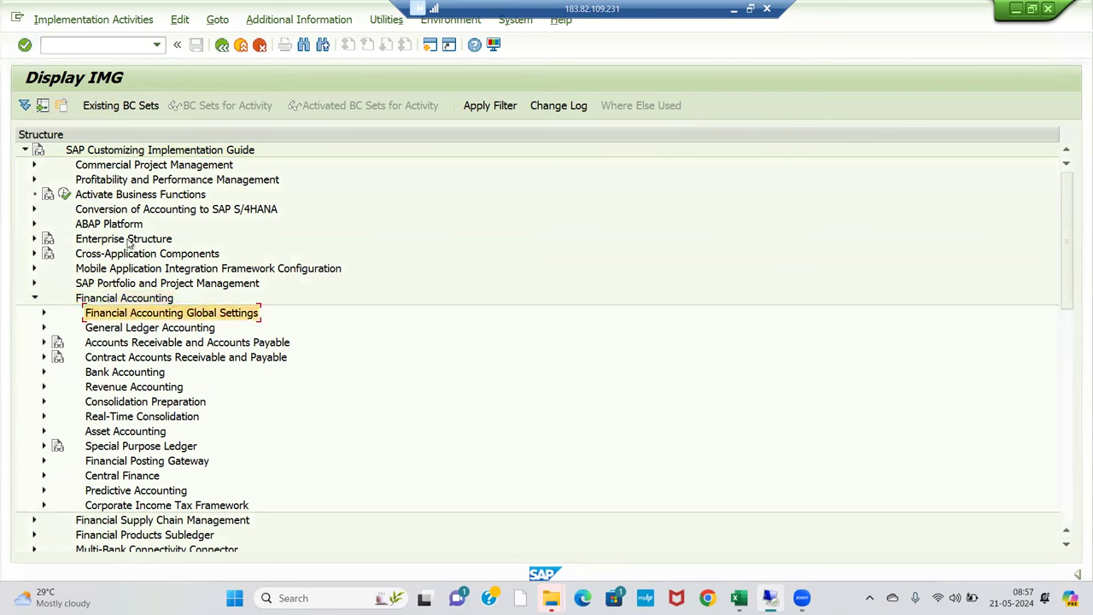
{"action": "key", "text": "Up"}
{"action": "key", "text": "Right"}
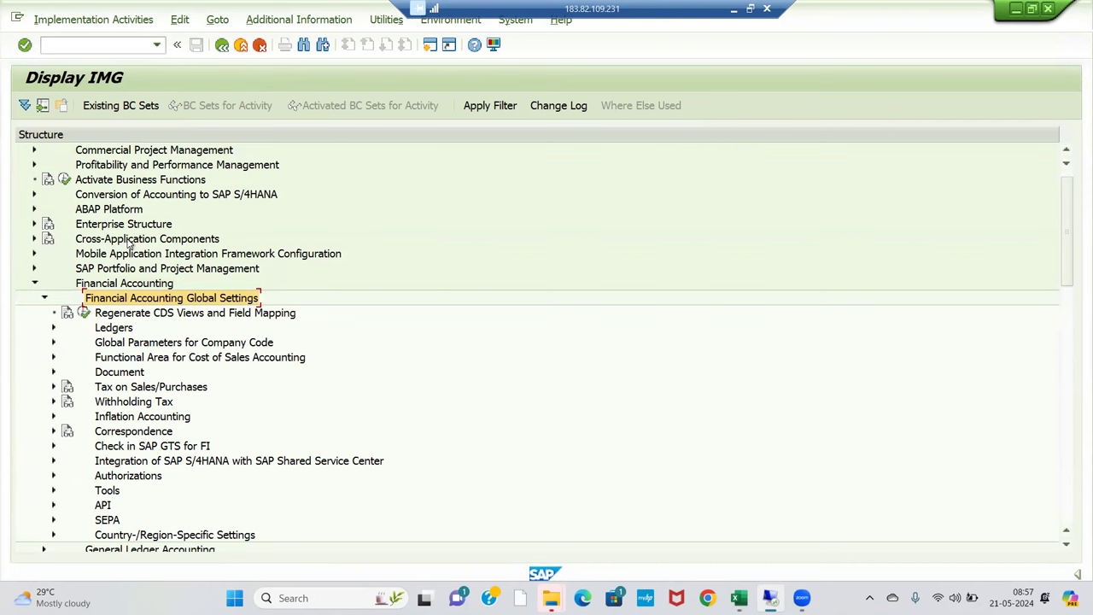
{"action": "key", "text": "Down"}
{"action": "key", "text": "Down"}
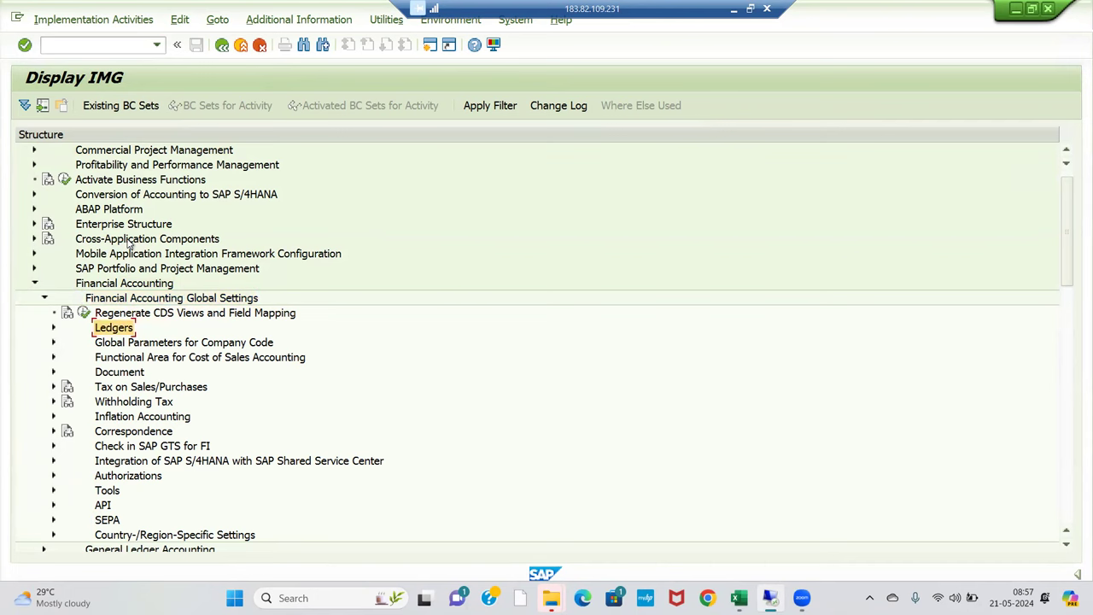
{"action": "key", "text": "Right"}
{"action": "key", "text": "Down"}
{"action": "key", "text": "Down"}
{"action": "key", "text": "Down"}
{"action": "key", "text": "Down"}
{"action": "key", "text": "Down"}
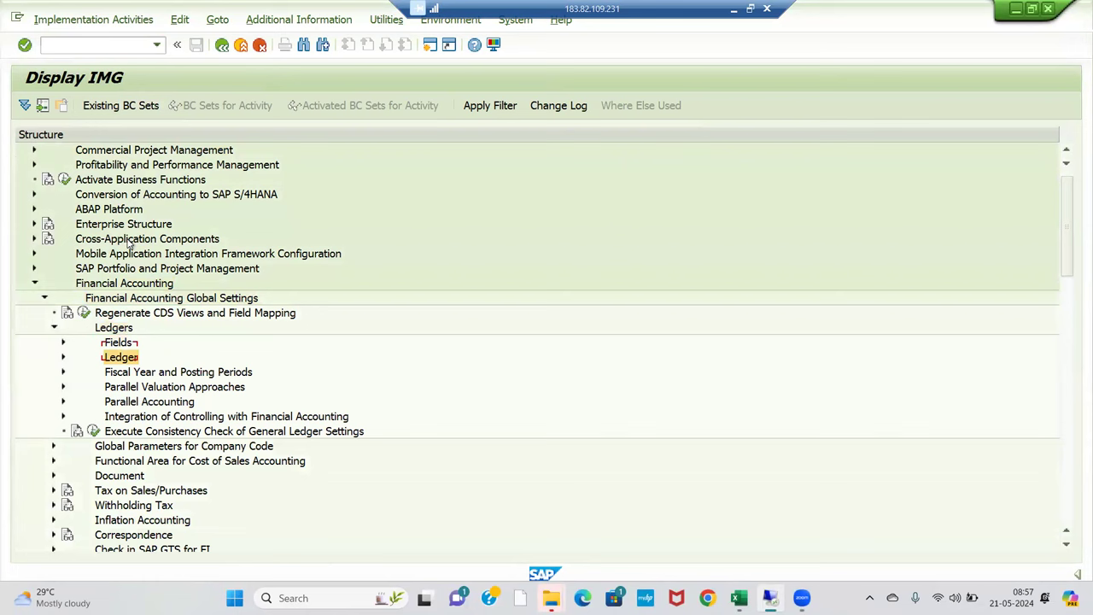
{"action": "key", "text": "Right"}
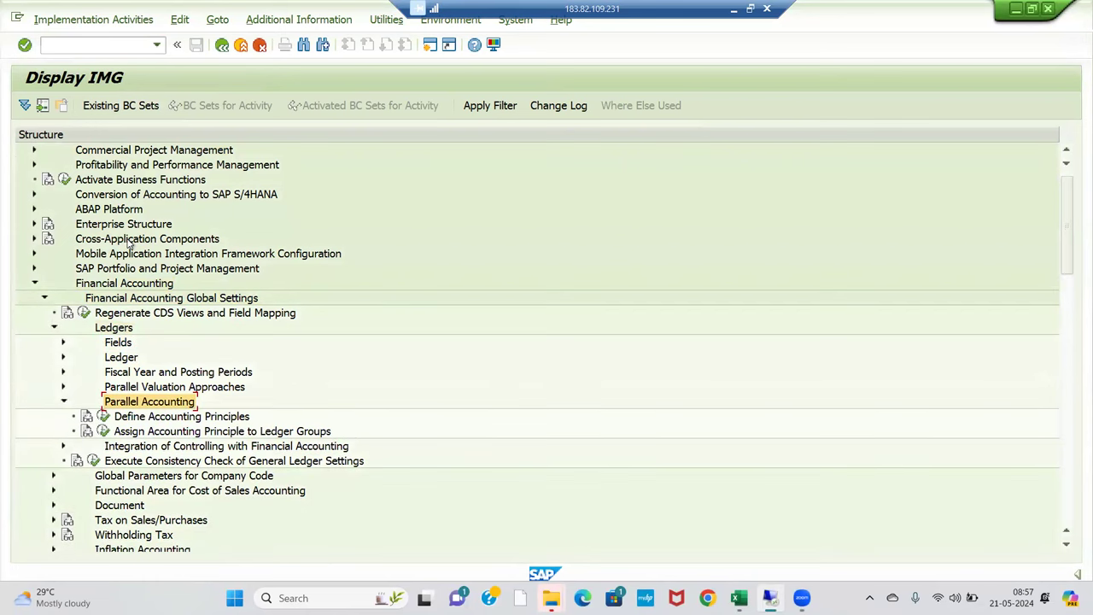
{"action": "key", "text": "Down"}
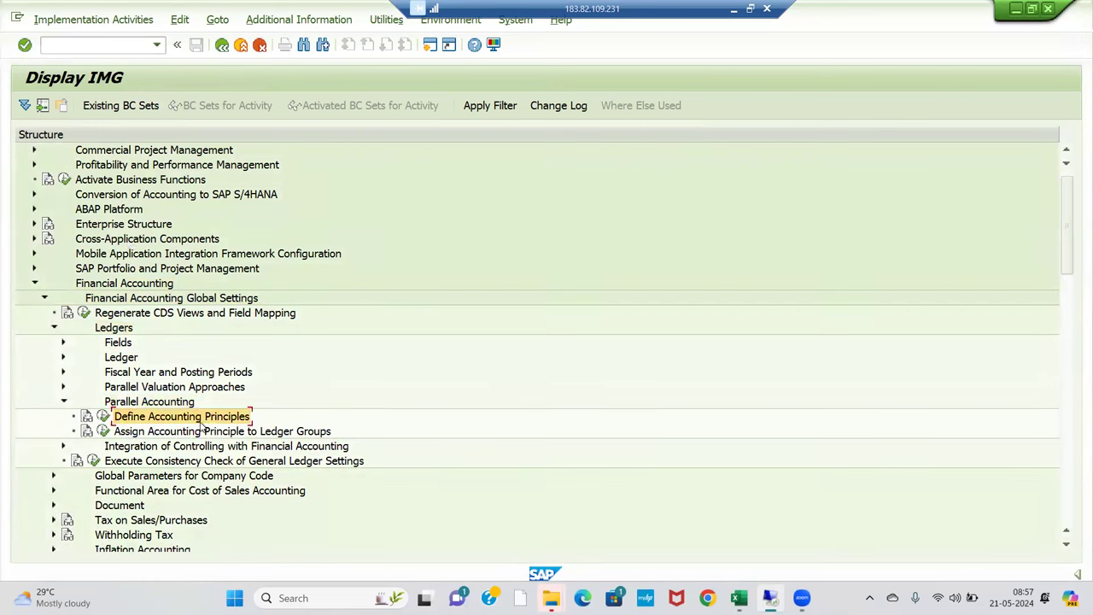
Execute Define Accounting Principles to list the existing accounting principles.
{"action": "left_click", "coordinate": [181, 433]}
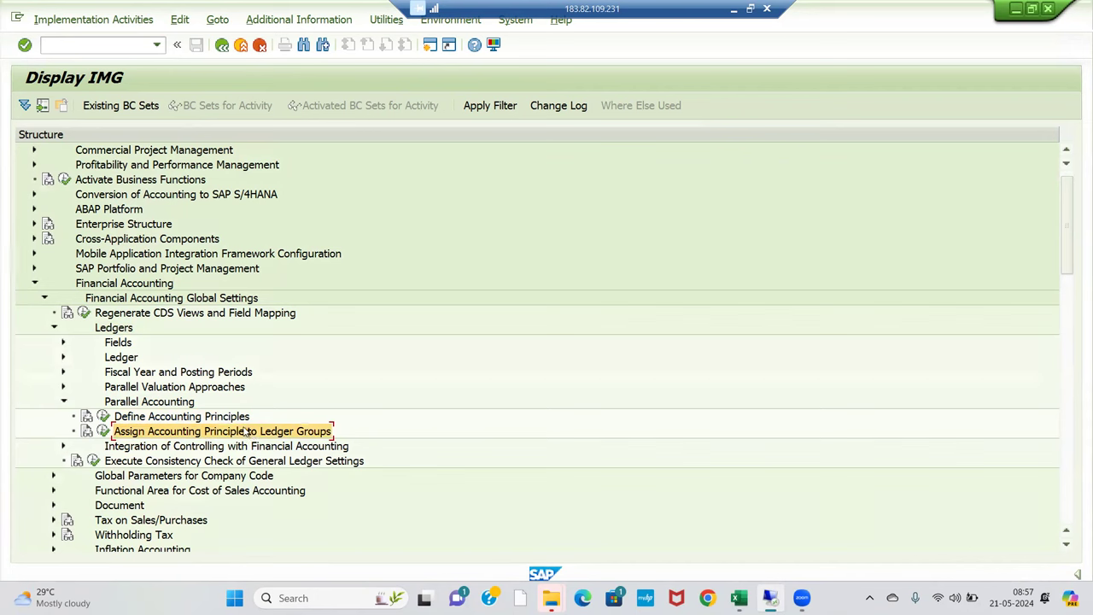
{"action": "left_click", "coordinate": [222, 417]}
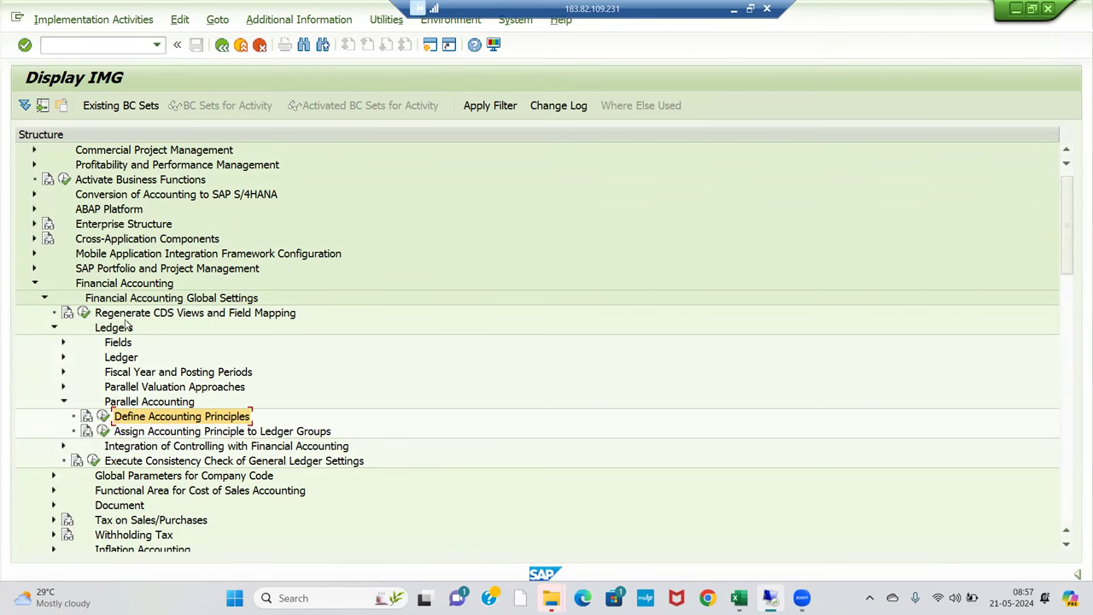
{"action": "left_click", "coordinate": [103, 416]}
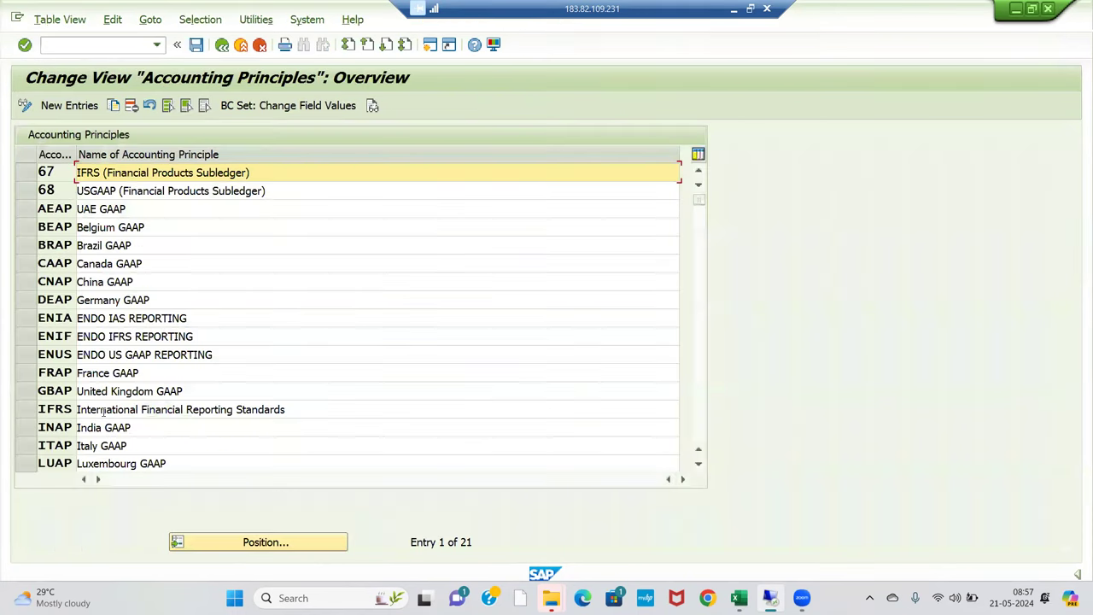
Add a new accounting principle JJIP named 'JJ IAS Accouting Principle'.
{"action": "left_click", "coordinate": [86, 105]}
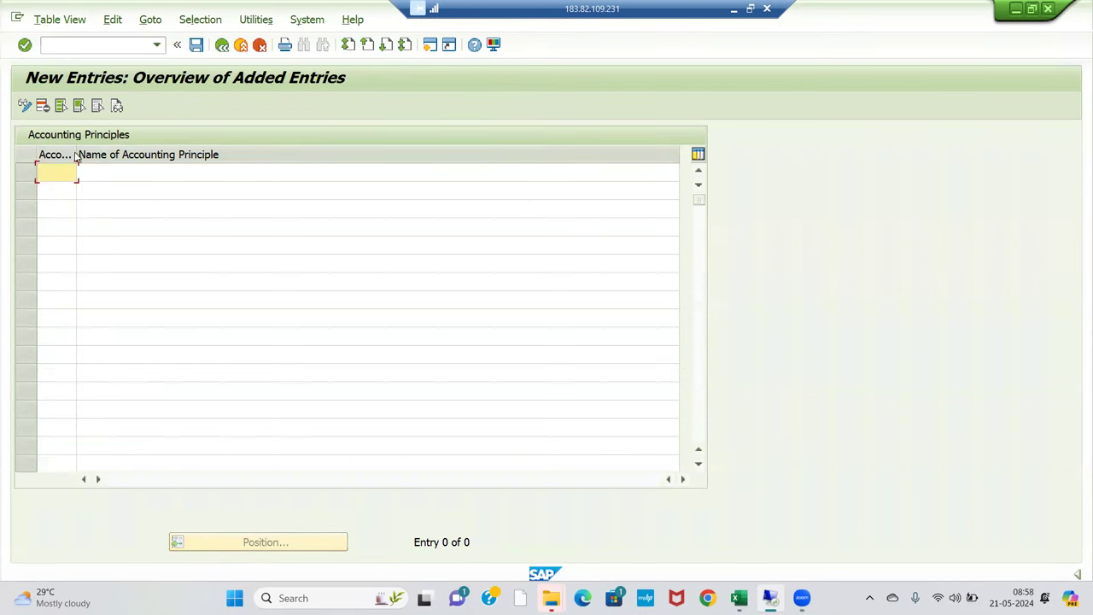
{"action": "left_click_drag", "start_coordinate": [77, 158], "coordinate": [154, 163]}
{"action": "left_click", "coordinate": [88, 173]}
{"action": "left_click", "coordinate": [178, 173]}
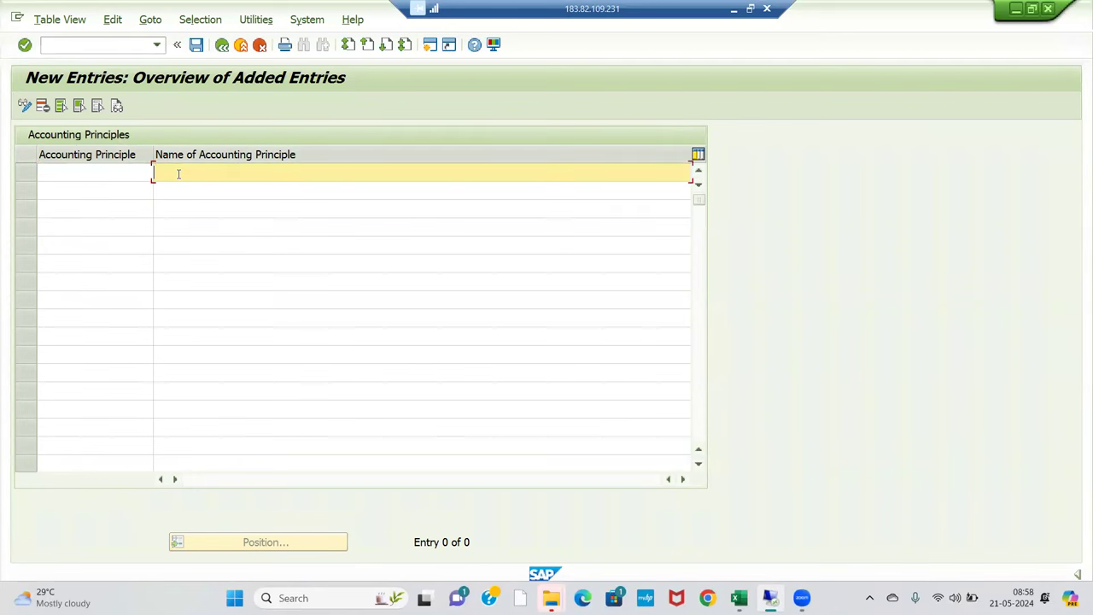
{"action": "left_click", "coordinate": [97, 175]}
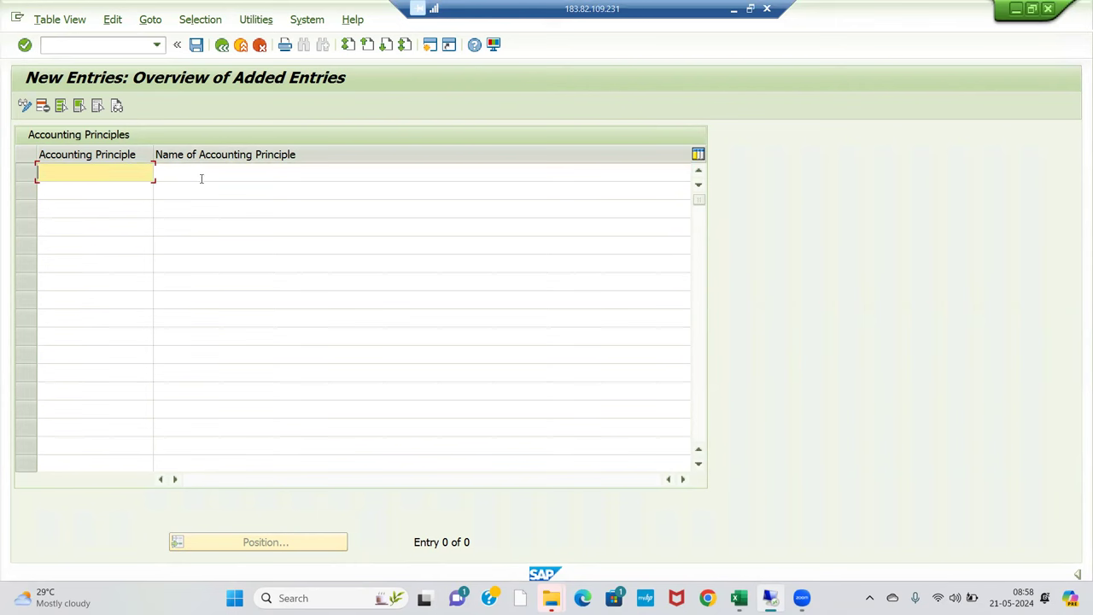
{"action": "left_click", "coordinate": [203, 176]}
{"action": "left_click", "coordinate": [134, 176]}
{"action": "type", "text": "JJIP"}
{"action": "key", "text": "Tab"}
{"action": "type", "text": "JJ IAS "}
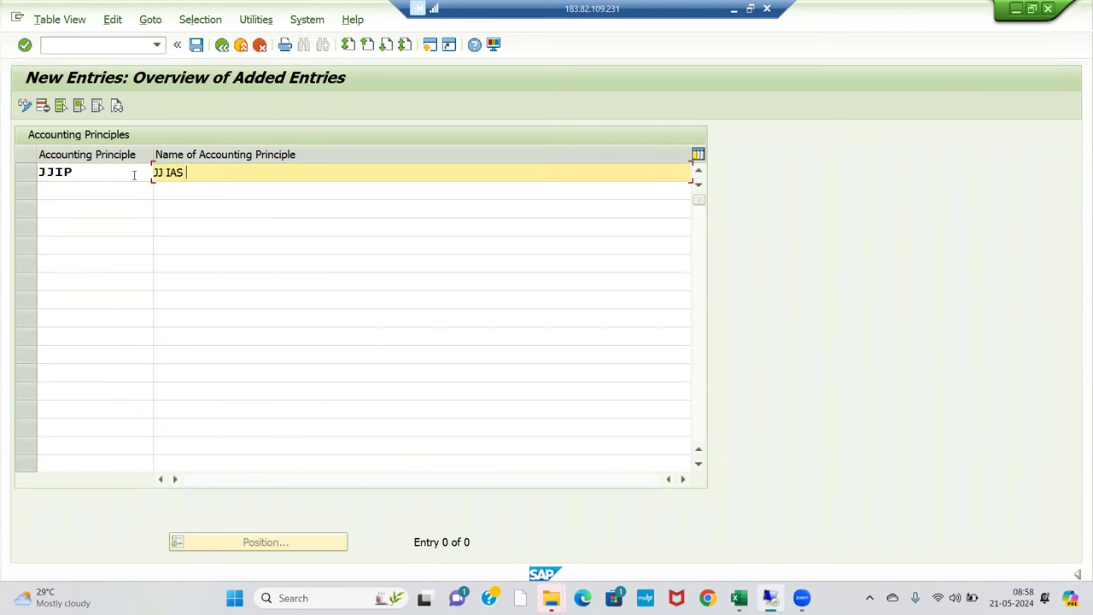
{"action": "type", "text": "Accouting Principle"}
Enter JJFP as the code of a second new accounting principle.
{"action": "key", "text": "Tab"}
{"action": "type", "text": "JJ"}
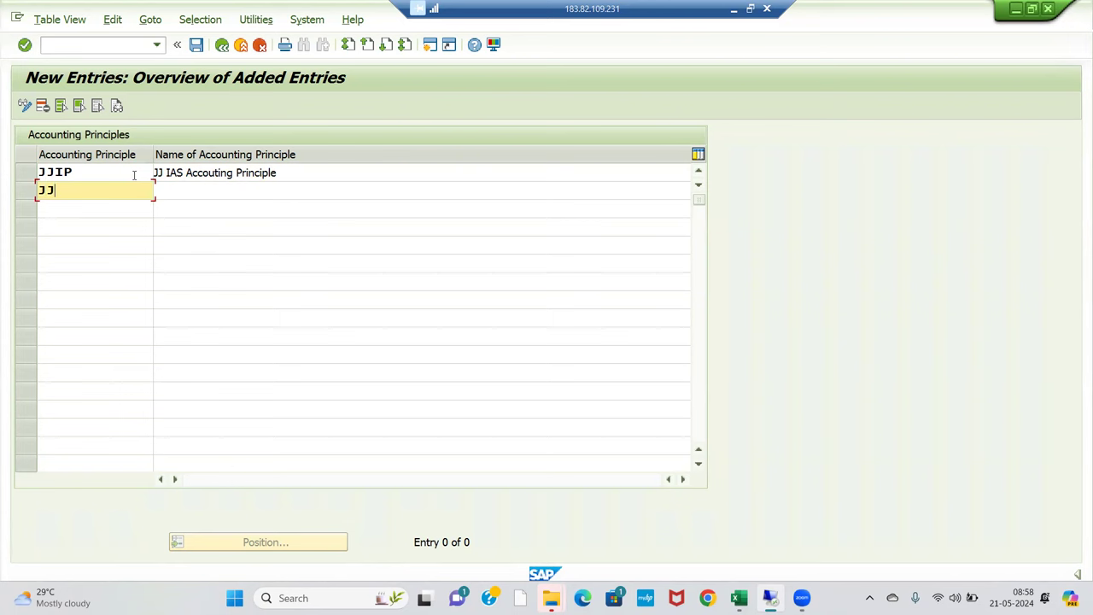
{"action": "type", "text": "FP"}
{"action": "key", "text": "Tab"}
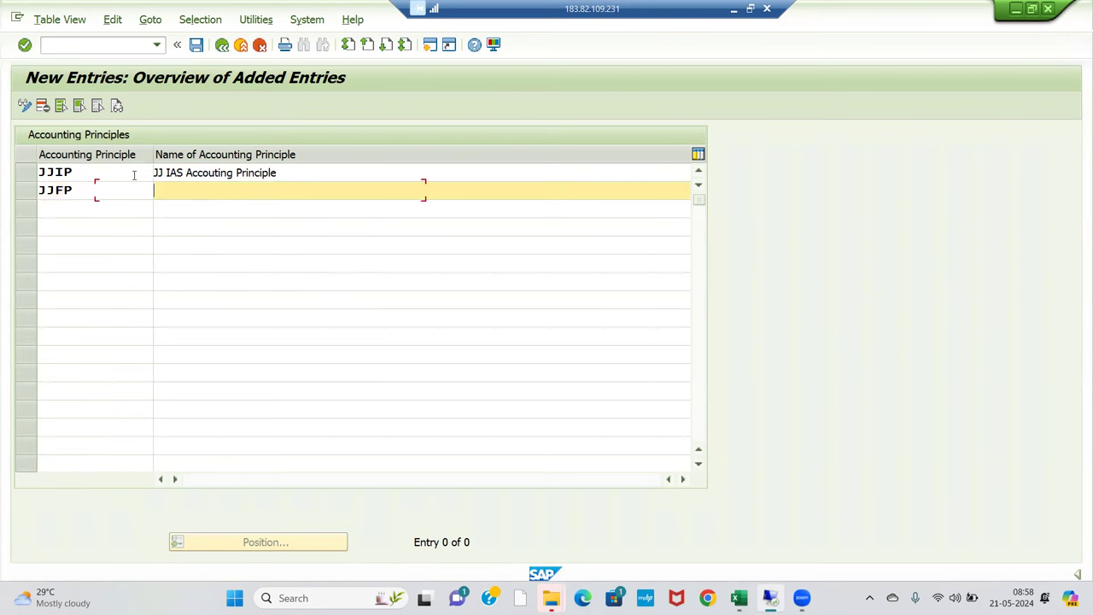
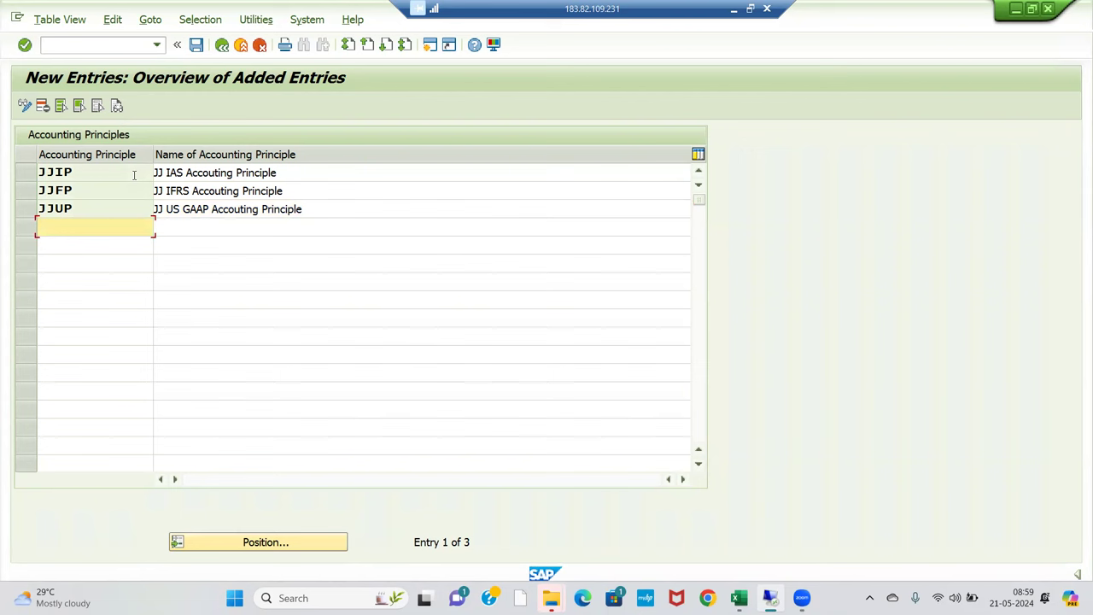
Review the new JJIP, JJFP and JJUP accounting principle entries.
{"action": "double_click", "coordinate": [84, 173]}
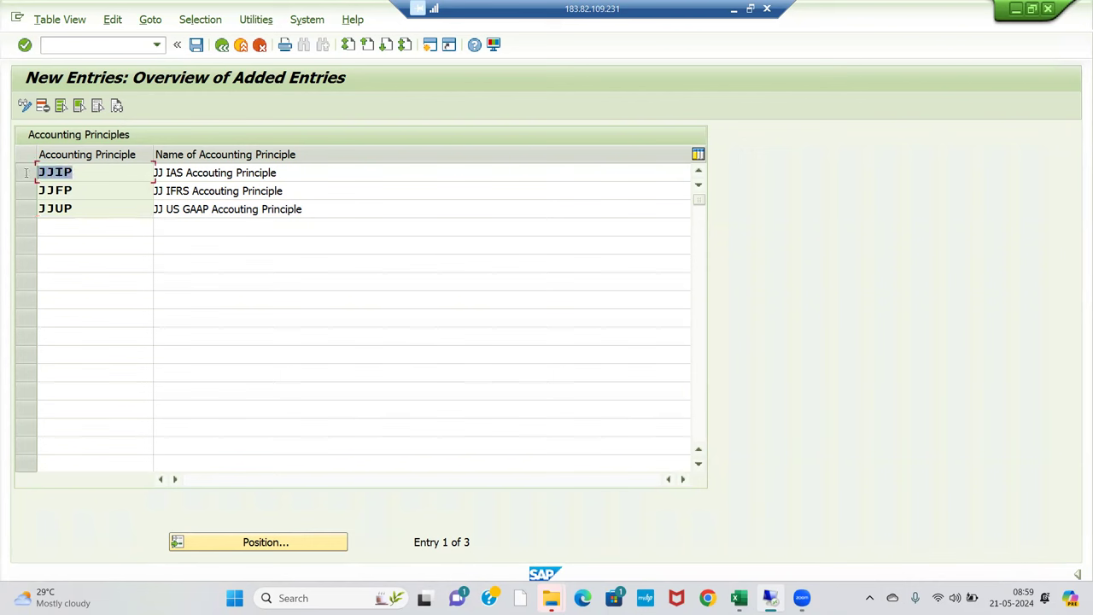
{"action": "double_click", "coordinate": [86, 192]}
{"action": "double_click", "coordinate": [68, 209]}
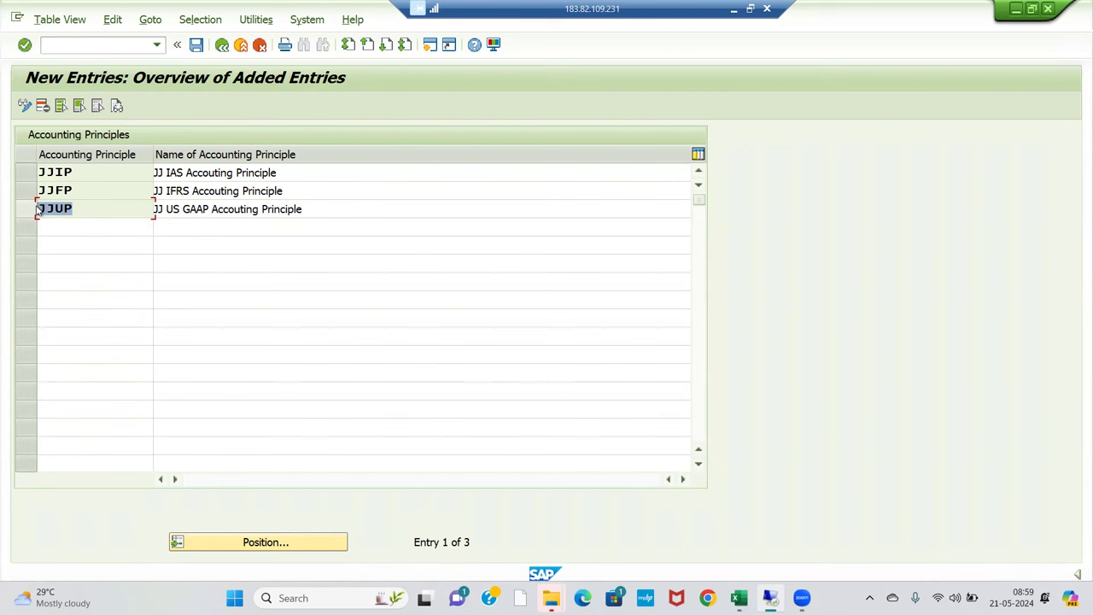
Save the entries under a customizing request and minimize SAP to show the Excel workbook.
{"action": "left_click", "coordinate": [195, 45]}
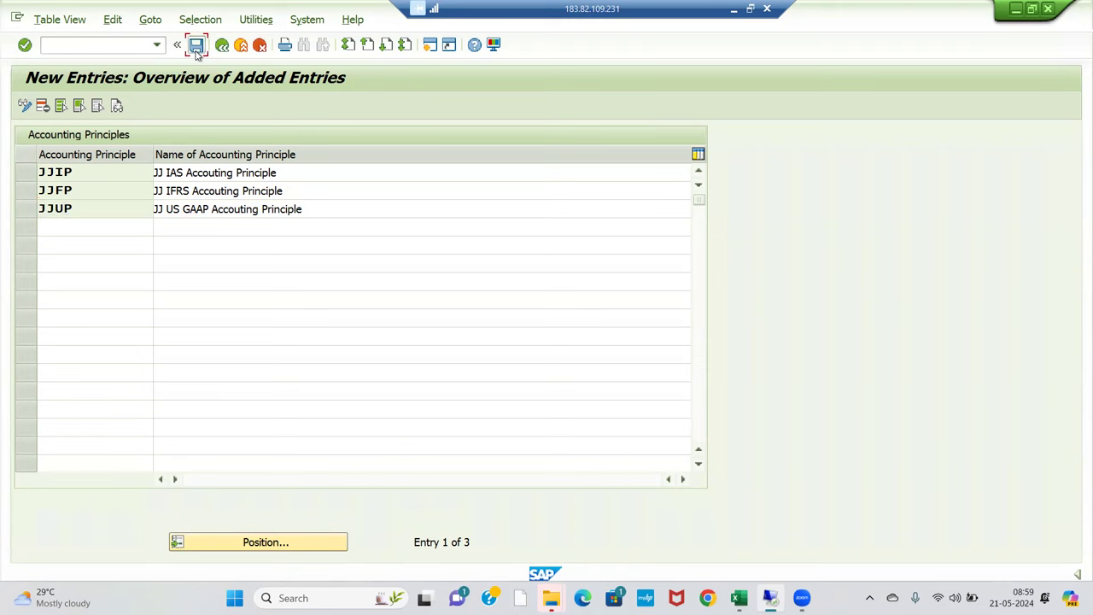
{"action": "left_click", "coordinate": [439, 291]}
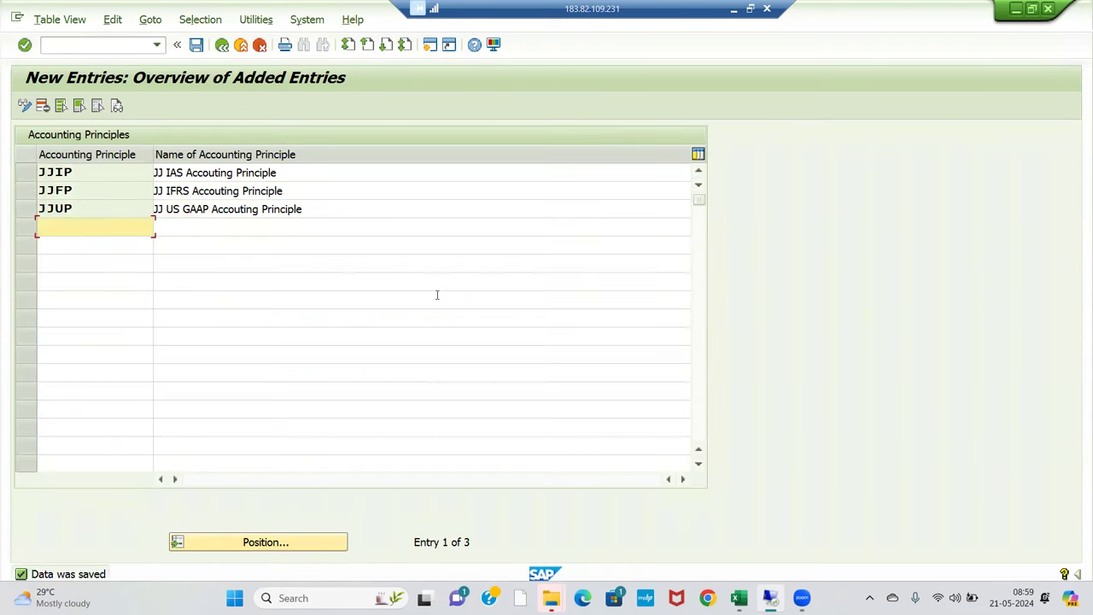
{"action": "left_click", "coordinate": [734, 9]}
Enter JJIP in D40 with a green fill and ledger group 0L in G40.
{"action": "left_click", "coordinate": [654, 346]}
{"action": "key", "text": "Down"}
{"action": "key", "text": "Down"}
{"action": "key", "text": "Down"}
{"action": "key", "text": "Down"}
{"action": "key", "text": "Down"}
{"action": "key", "text": "Down"}
{"action": "key", "text": "Down"}
{"action": "key", "text": "Down"}
{"action": "key", "text": "Down"}
{"action": "key", "text": "Down"}
{"action": "key", "text": "Down"}
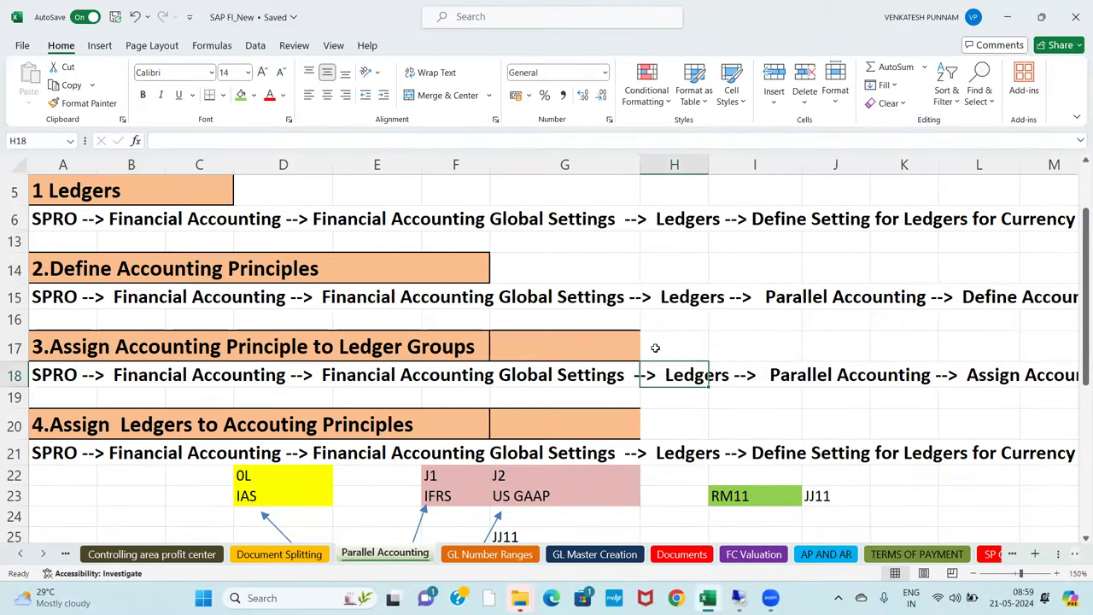
{"action": "key", "text": "Down"}
{"action": "key", "text": "Down"}
{"action": "key", "text": "Down"}
{"action": "key", "text": "Down"}
{"action": "key", "text": "Down"}
{"action": "key", "text": "Down"}
{"action": "key", "text": "Down"}
{"action": "key", "text": "Down"}
{"action": "key", "text": "Down"}
{"action": "key", "text": "Down"}
{"action": "key", "text": "Down"}
{"action": "key", "text": "Down"}
{"action": "key", "text": "Down"}
{"action": "key", "text": "Down"}
{"action": "key", "text": "Down"}
{"action": "key", "text": "Down"}
{"action": "key", "text": "Down"}
{"action": "key", "text": "Down"}
{"action": "key", "text": "Down"}
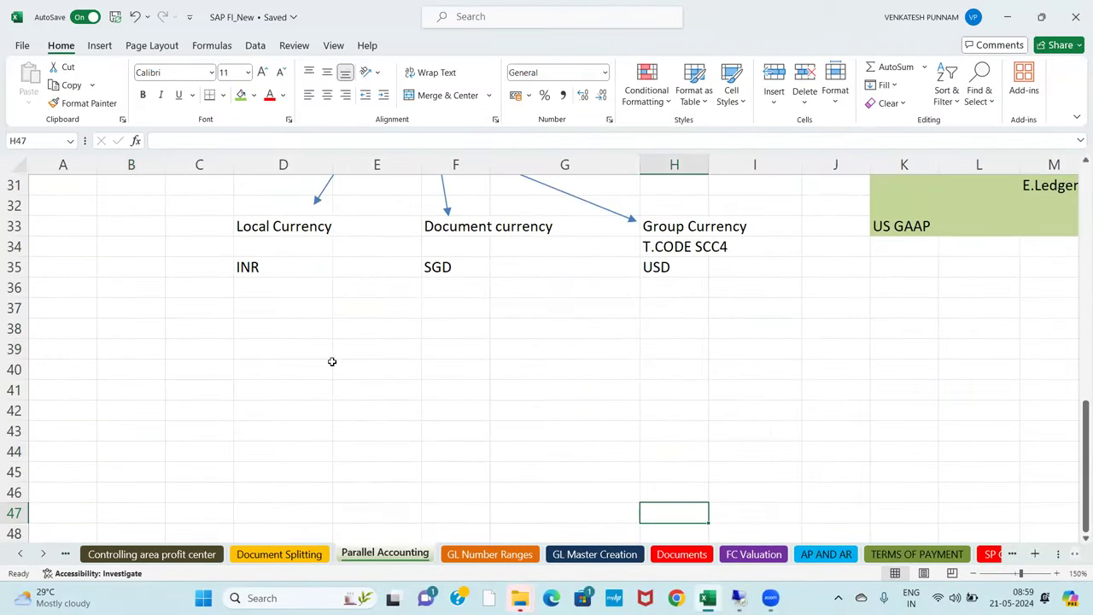
{"action": "left_click", "coordinate": [317, 370]}
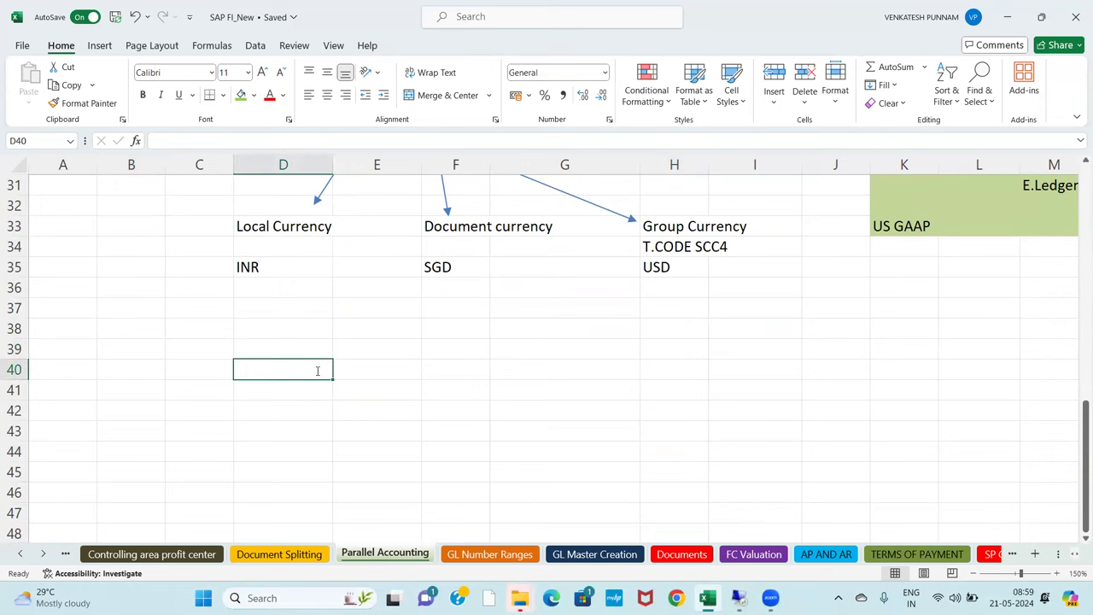
{"action": "type", "text": "JJIP"}
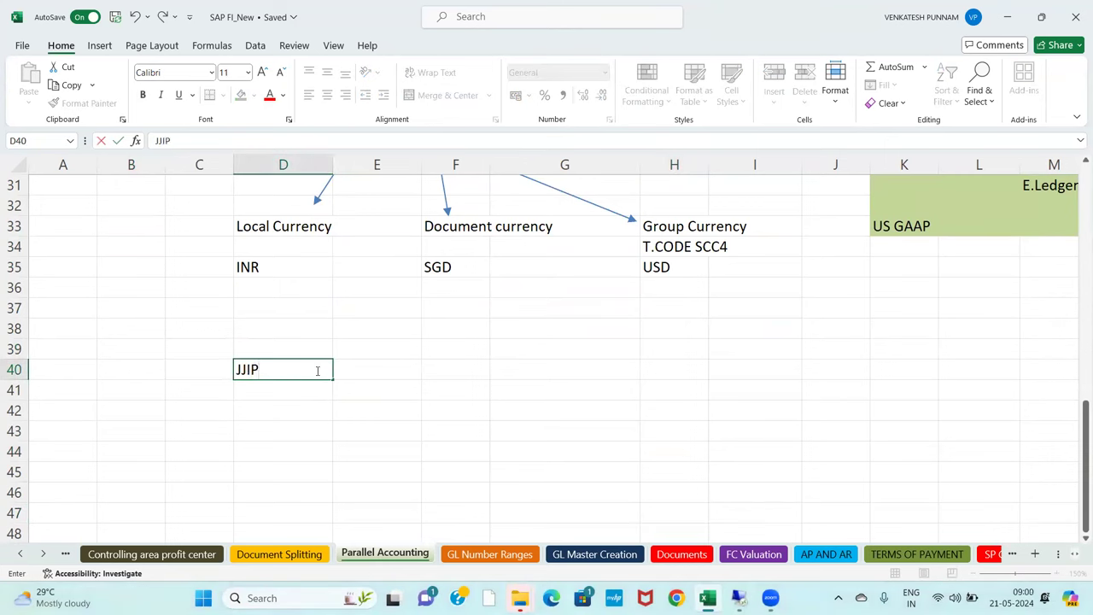
{"action": "key", "text": "Return"}
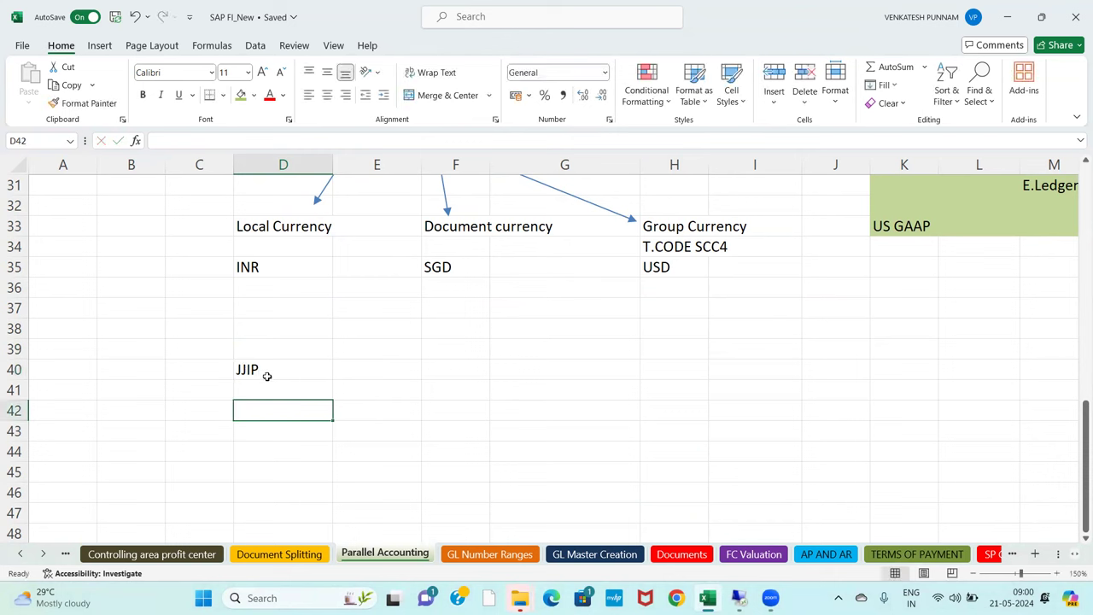
{"action": "left_click", "coordinate": [268, 366]}
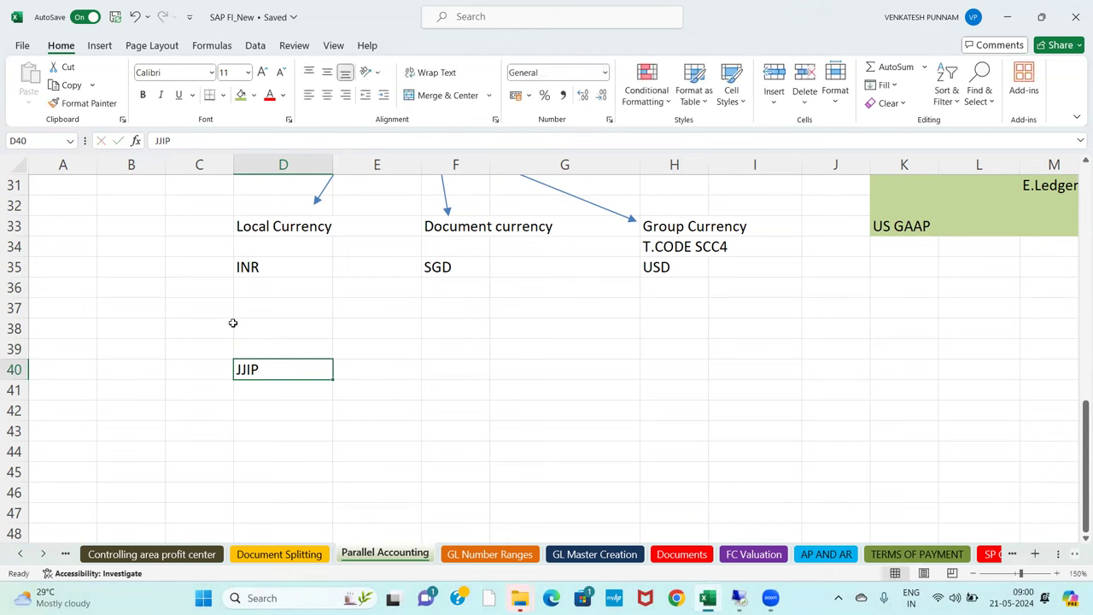
{"action": "left_click", "coordinate": [242, 96]}
{"action": "left_click", "coordinate": [516, 373]}
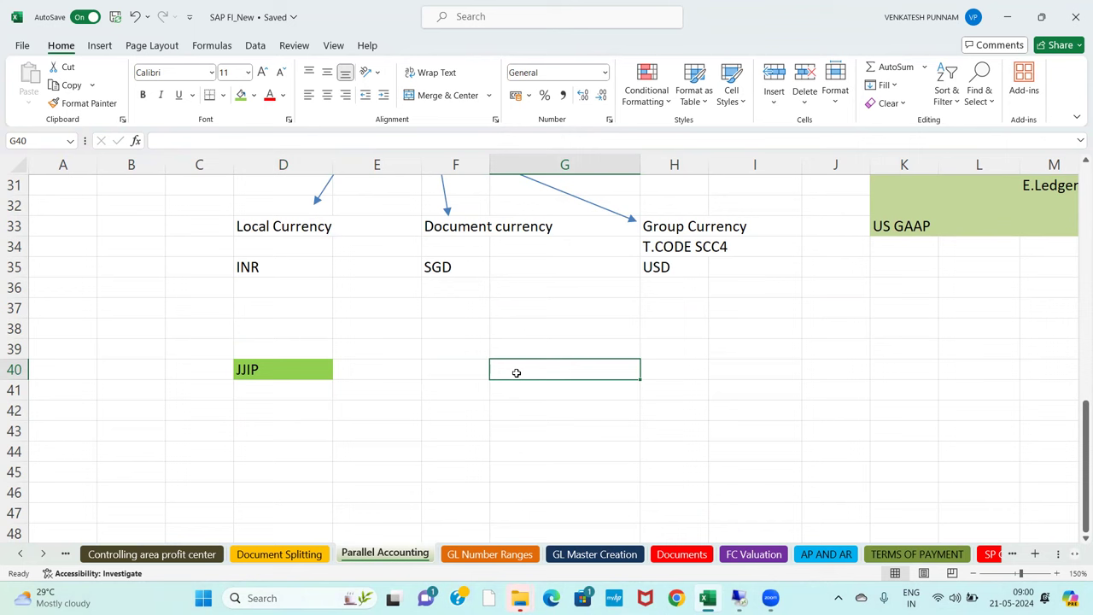
{"action": "type", "text": "'0L"}
{"action": "key", "text": "Return"}
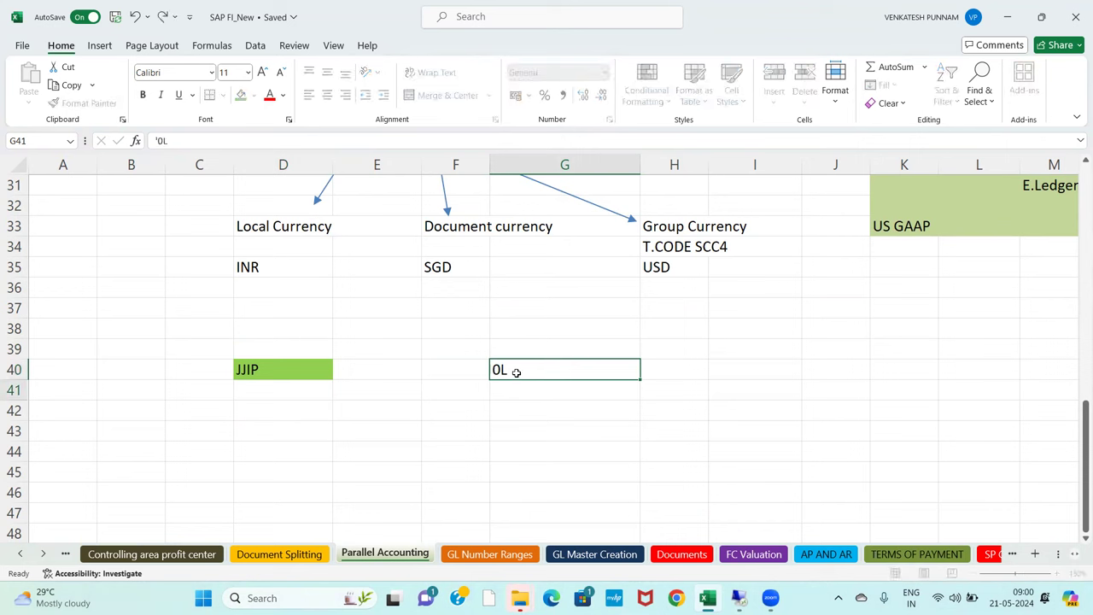
Enter principle JJFP and its ledger group J1 in the next row.
{"action": "key", "text": "Left"}
{"action": "key", "text": "Left"}
{"action": "key", "text": "Left"}
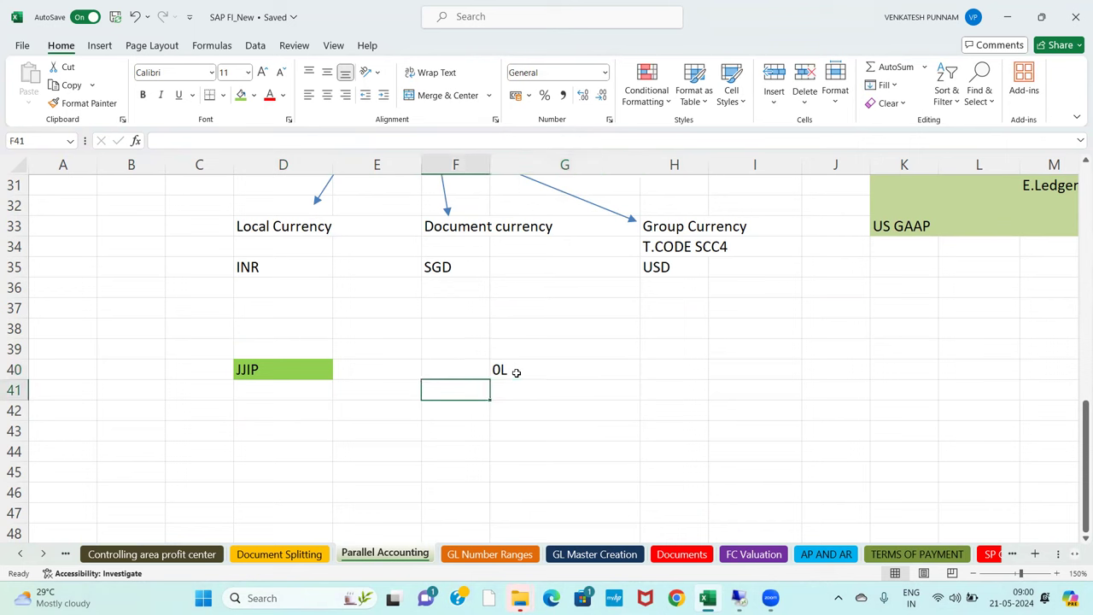
{"action": "key", "text": "Down"}
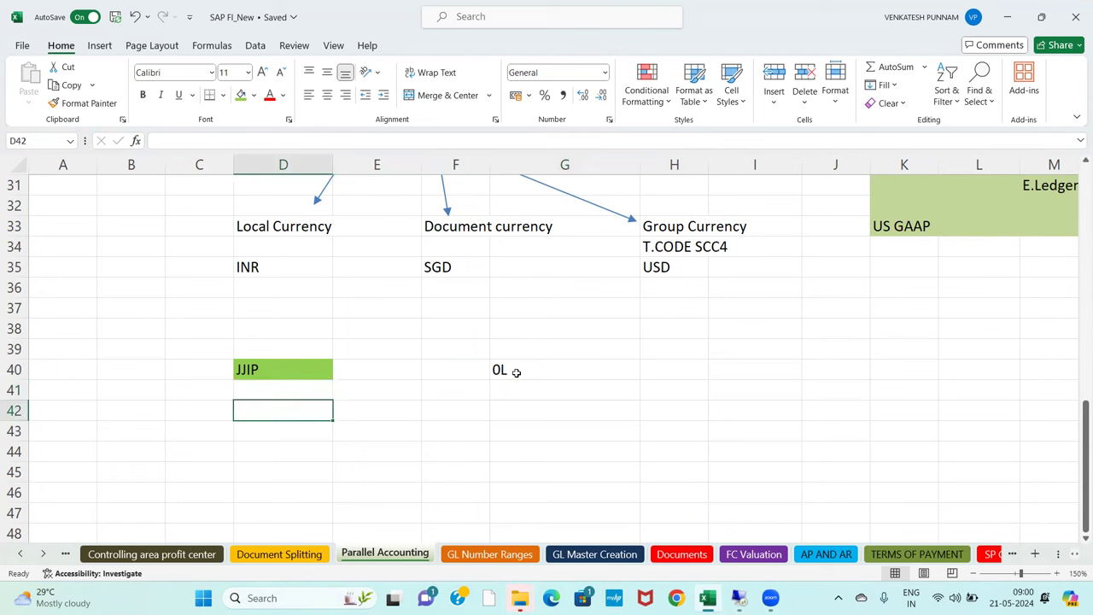
{"action": "type", "text": "JJFP"}
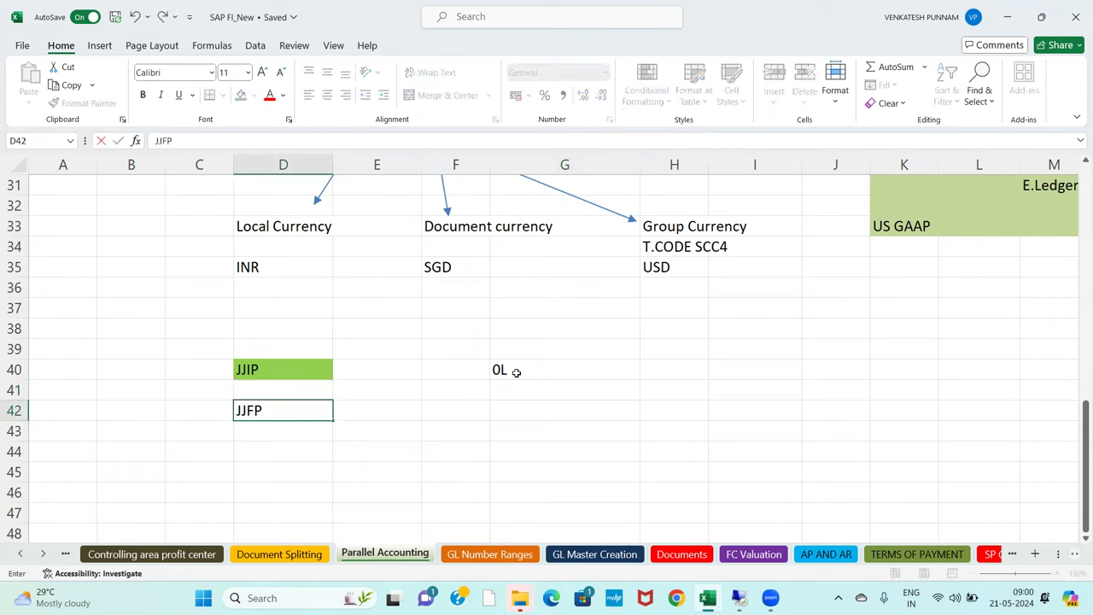
{"action": "key", "text": "Right"}
{"action": "key", "text": "Right"}
{"action": "key", "text": "Right"}
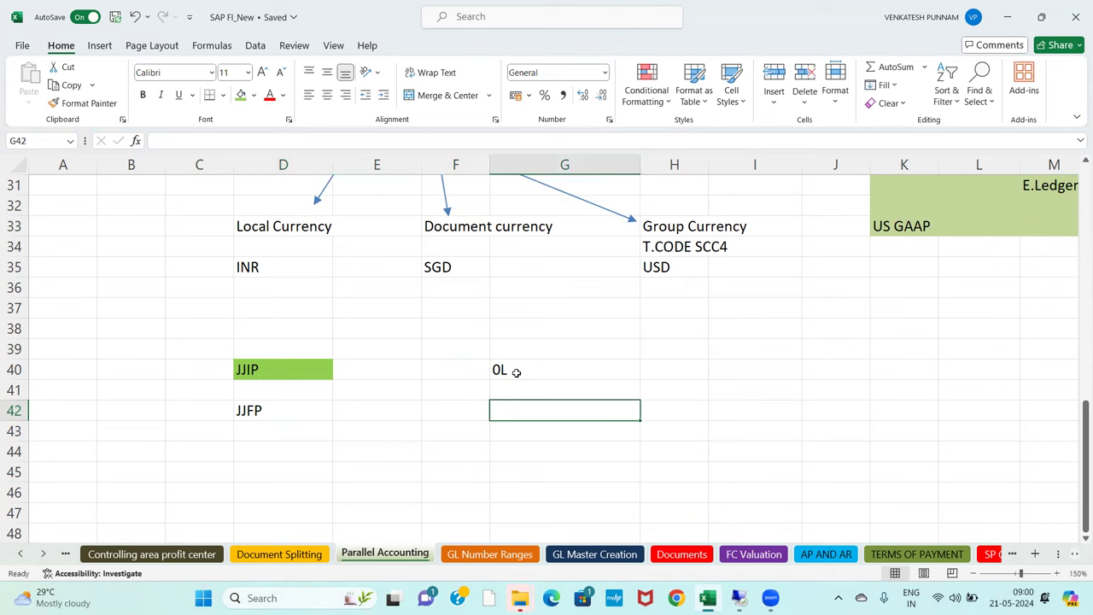
{"action": "type", "text": "J1"}
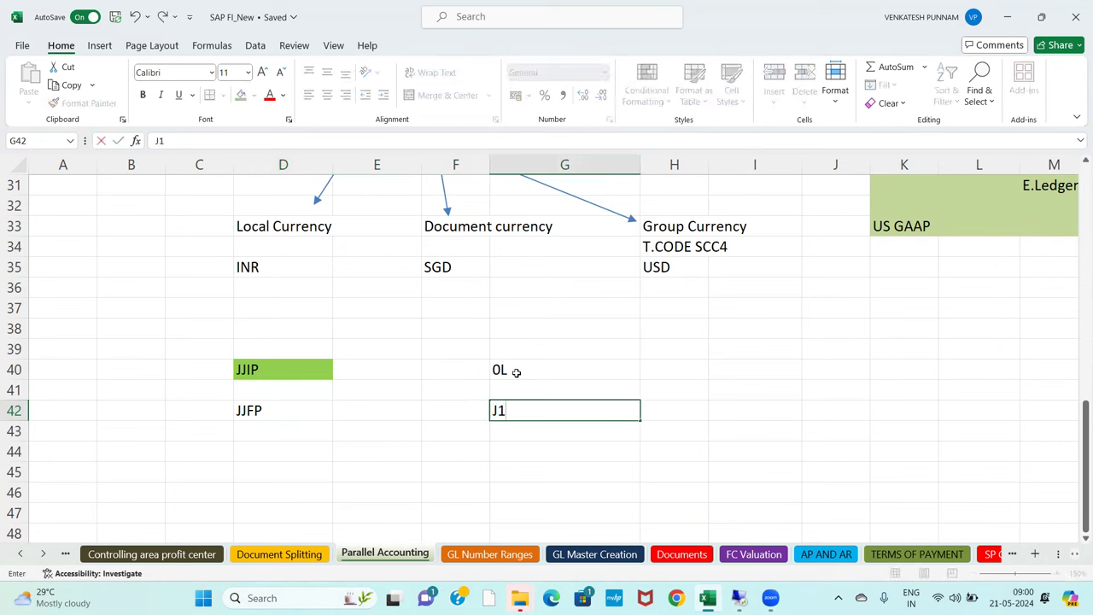
{"action": "key", "text": "Return"}
Enter principle JJUP in D45 and ledger group J2 in G45.
{"action": "key", "text": "Down"}
{"action": "key", "text": "Down"}
{"action": "type", "text": "JJUP"}
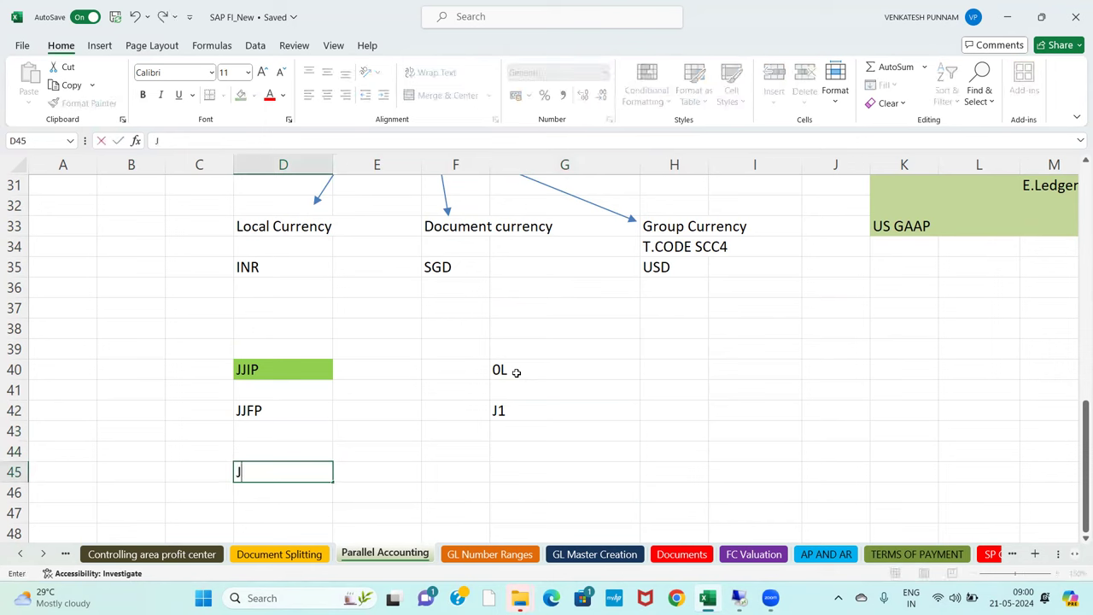
{"action": "key", "text": "Right"}
{"action": "key", "text": "Right"}
{"action": "key", "text": "Right"}
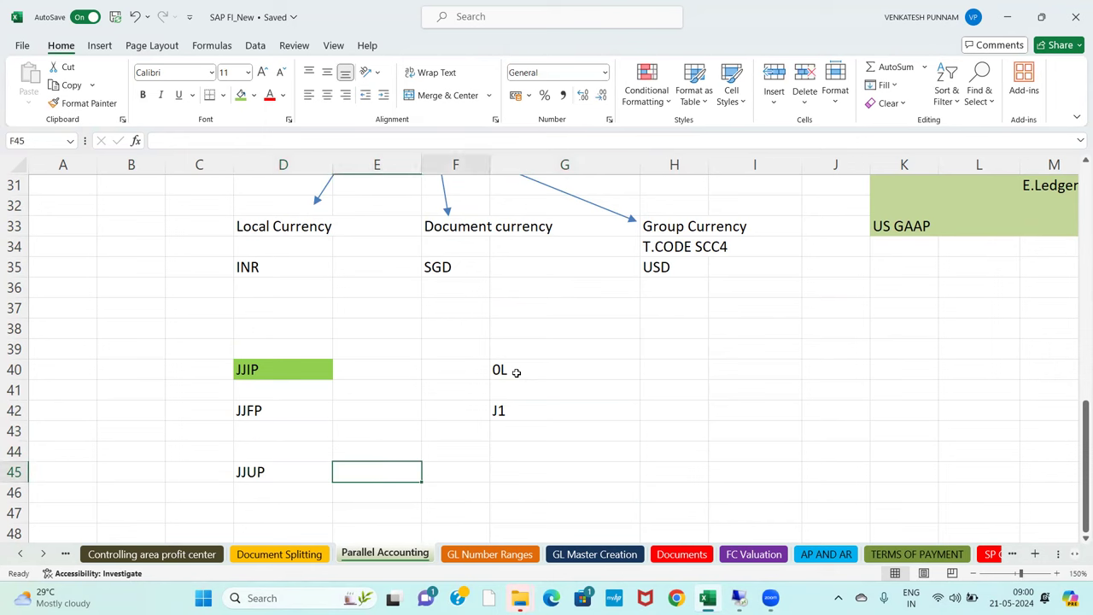
{"action": "key", "text": "Left"}
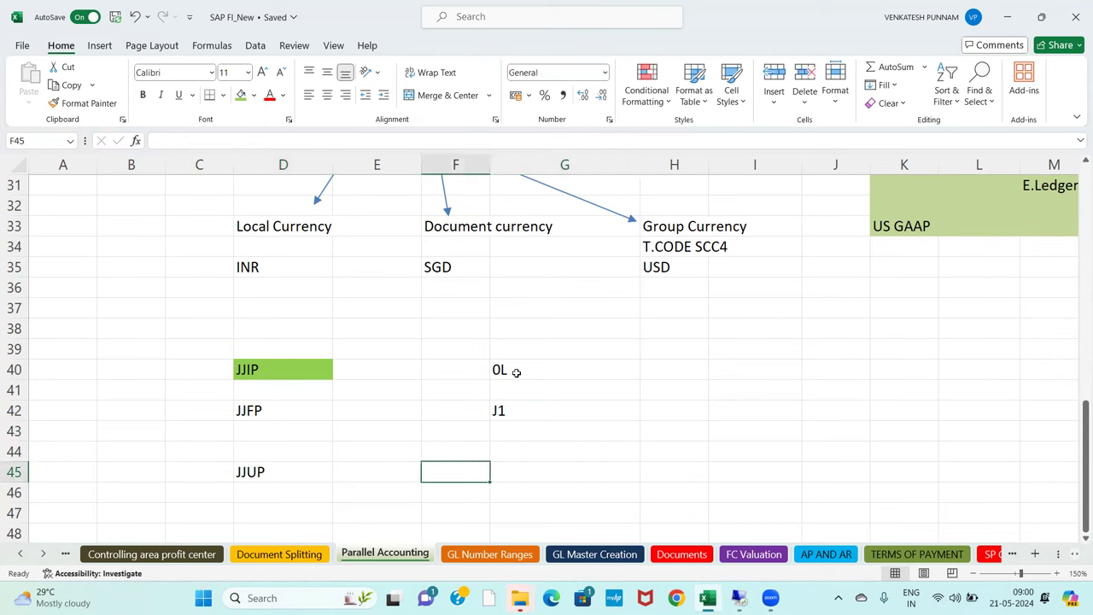
{"action": "key", "text": "Right"}
{"action": "type", "text": "J2"}
{"action": "key", "text": "Return"}
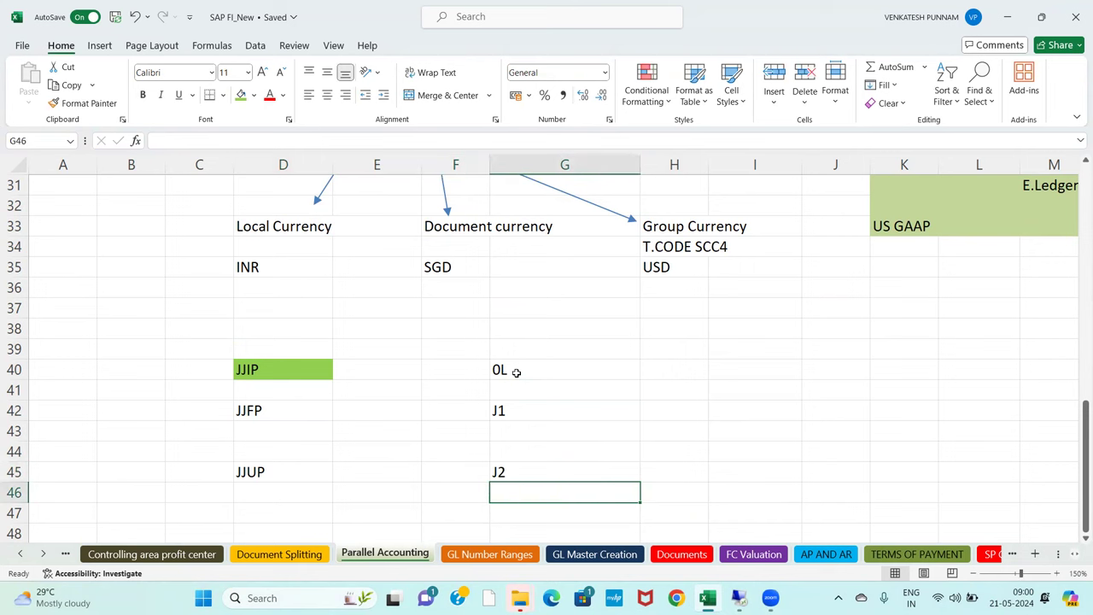
Select the ledger groups in G40:G45 and principles in D40:D45 to check the pairings.
{"action": "left_click", "coordinate": [517, 369]}
{"action": "key", "text": "shift+Down"}
{"action": "key", "text": "shift+Down"}
{"action": "key", "text": "shift+Down"}
{"action": "key", "text": "shift+Down"}
{"action": "key", "text": "shift+Down"}
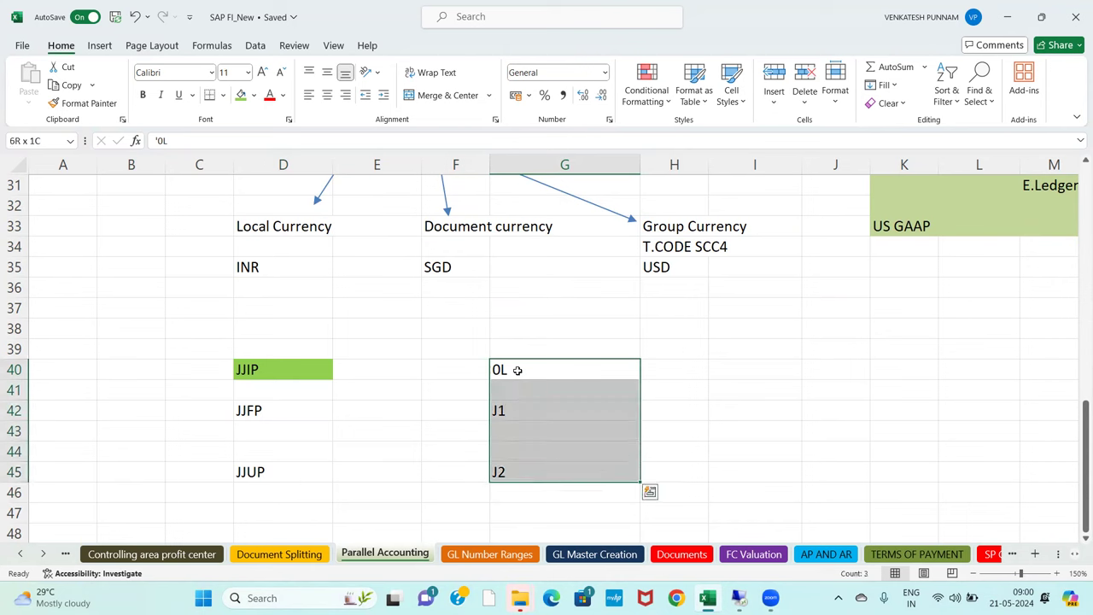
{"action": "left_click", "coordinate": [517, 369]}
{"action": "left_click", "coordinate": [265, 370]}
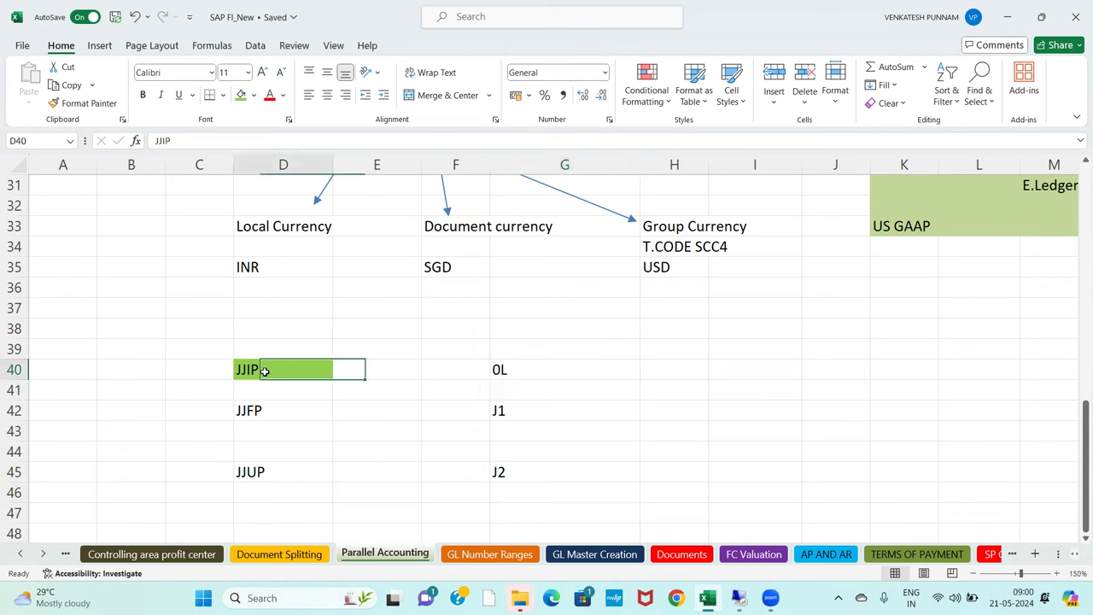
{"action": "key", "text": "shift+Down"}
{"action": "key", "text": "shift+Down"}
{"action": "key", "text": "shift+Down"}
{"action": "key", "text": "shift+Down"}
{"action": "key", "text": "shift+Down"}
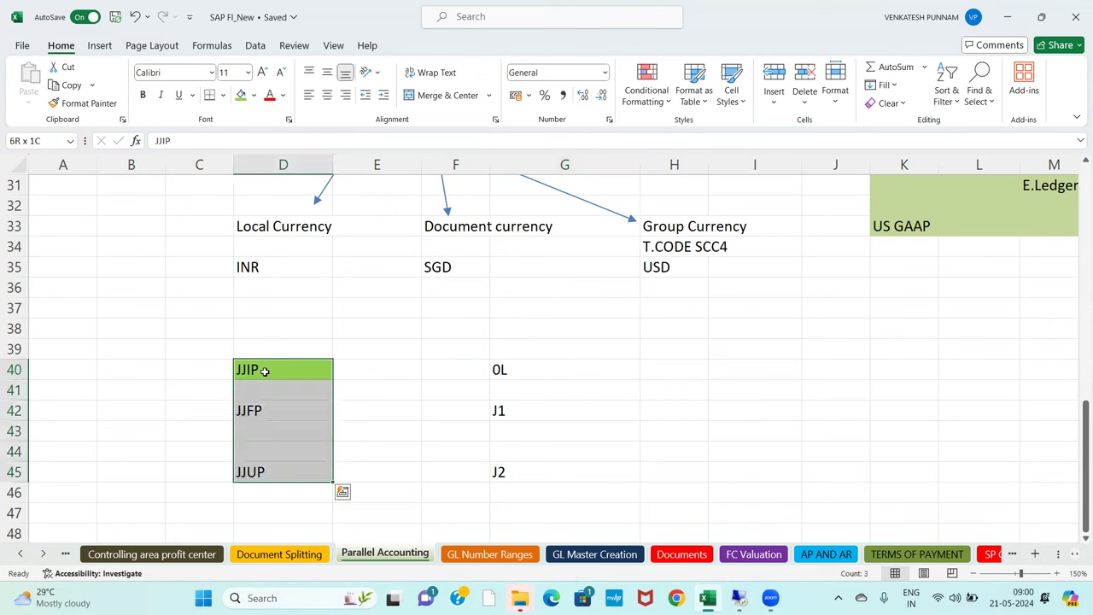
{"action": "left_click", "coordinate": [337, 374]}
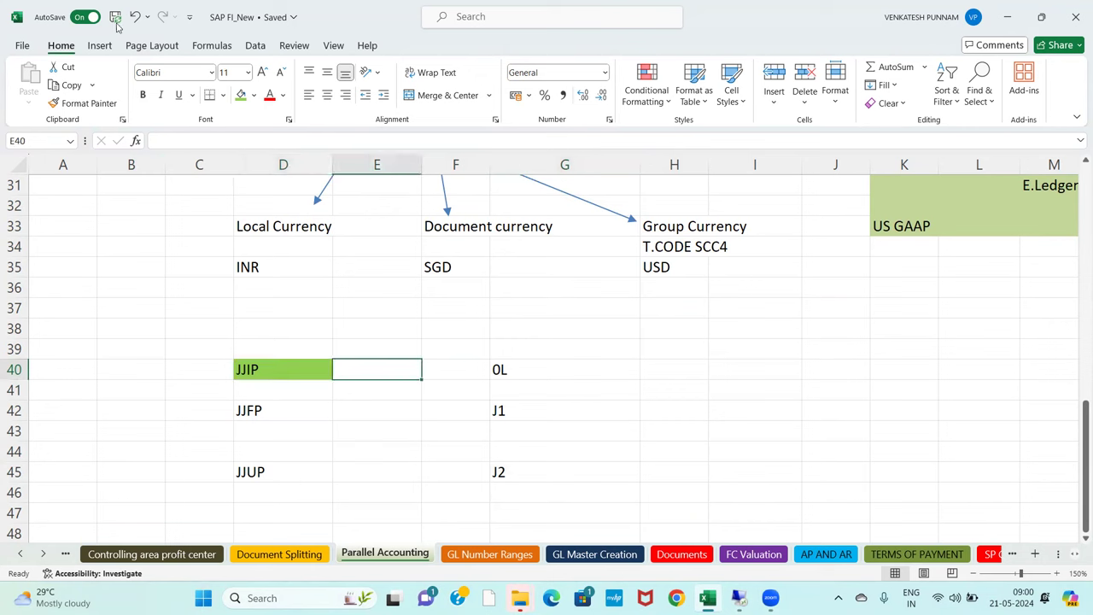
{"action": "left_click", "coordinate": [100, 46]}
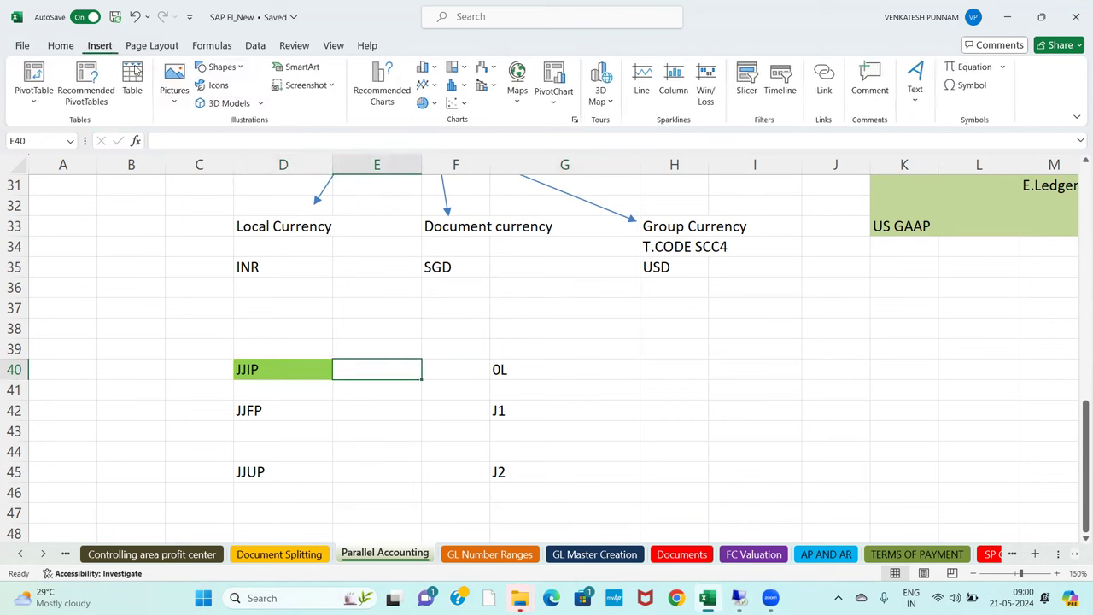
Draw a double arrow from JJIP to 0L and duplicate it for the JJFP and JJUP rows.
{"action": "left_click", "coordinate": [220, 66]}
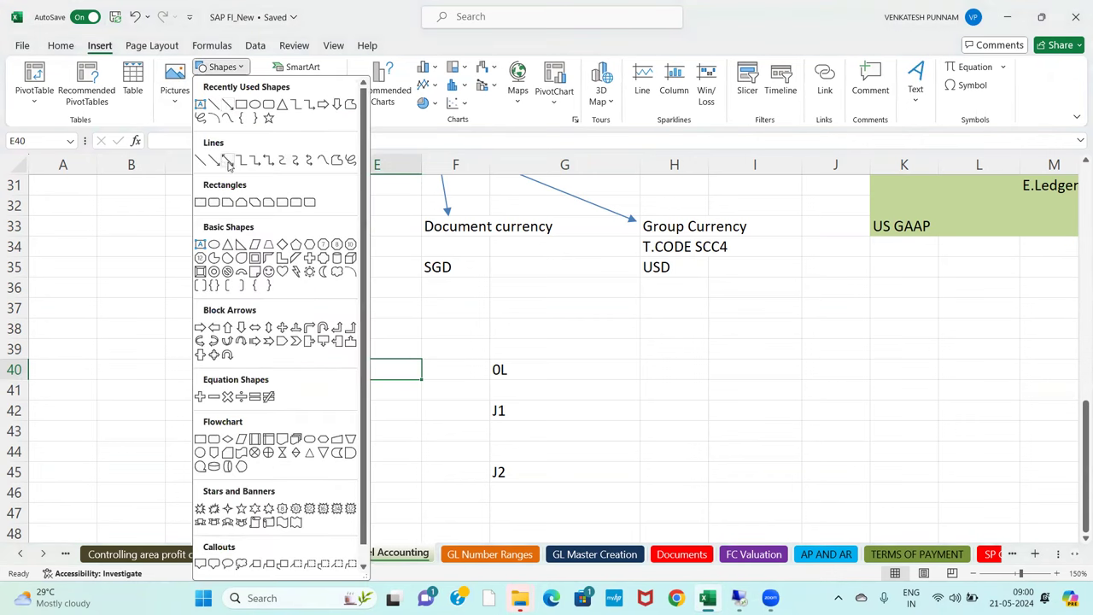
{"action": "left_click", "coordinate": [228, 161]}
{"action": "left_click", "coordinate": [340, 375]}
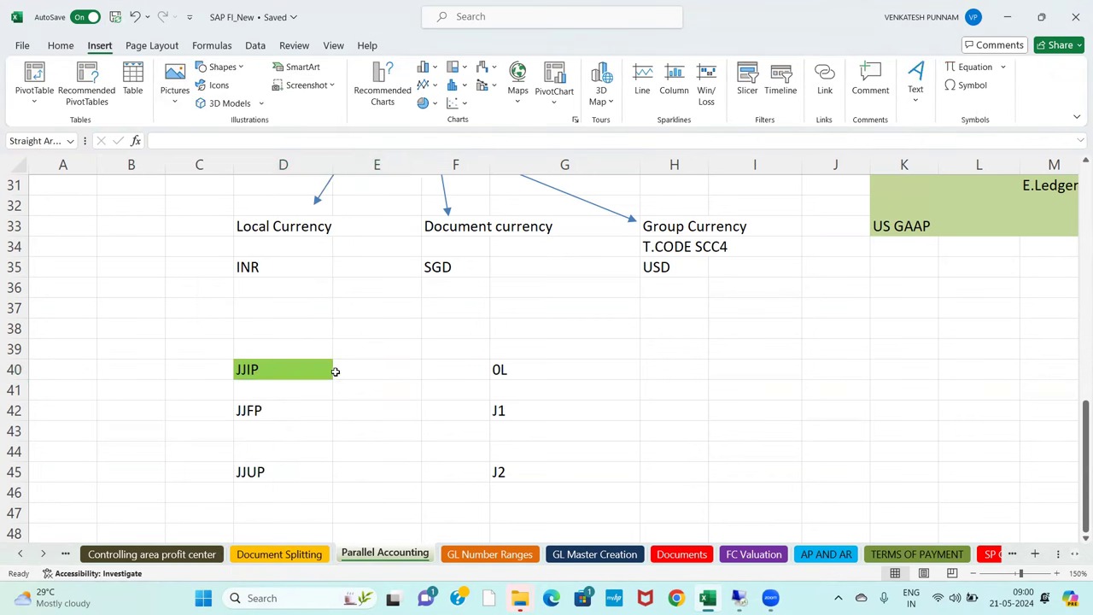
{"action": "left_click_drag", "start_coordinate": [439, 475], "coordinate": [404, 420]}
{"action": "key", "text": "ctrl+d"}
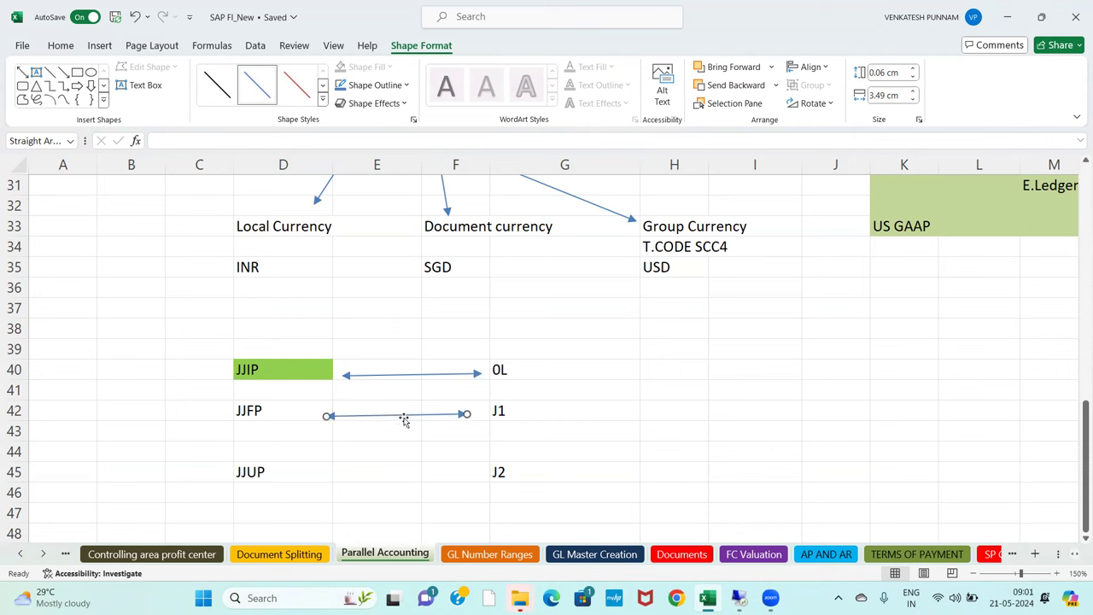
{"action": "key", "text": "ctrl+d"}
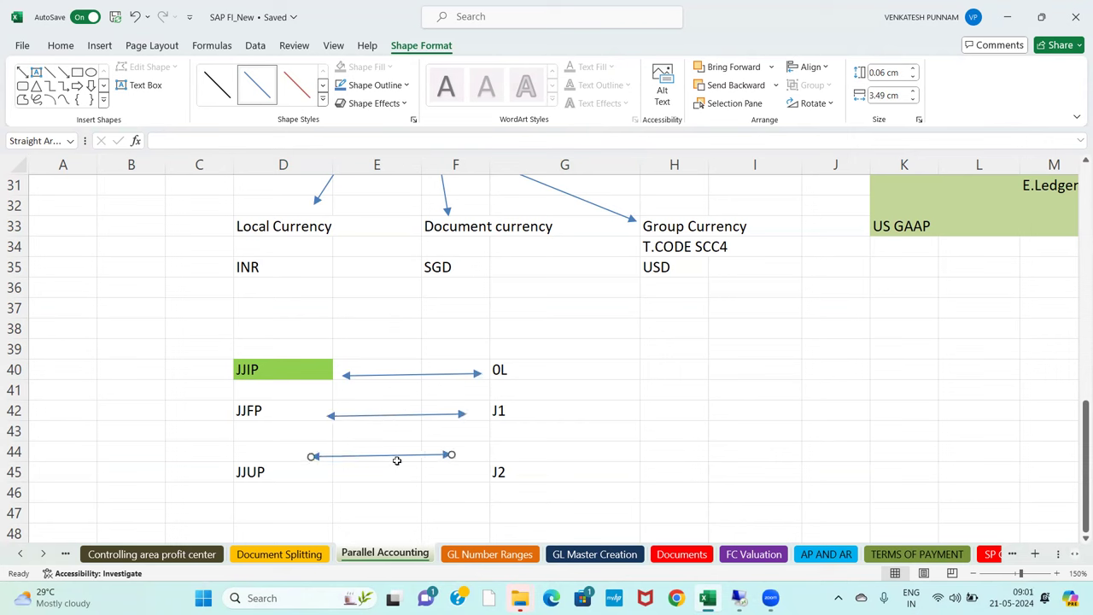
{"action": "left_click_drag", "start_coordinate": [399, 457], "coordinate": [413, 477]}
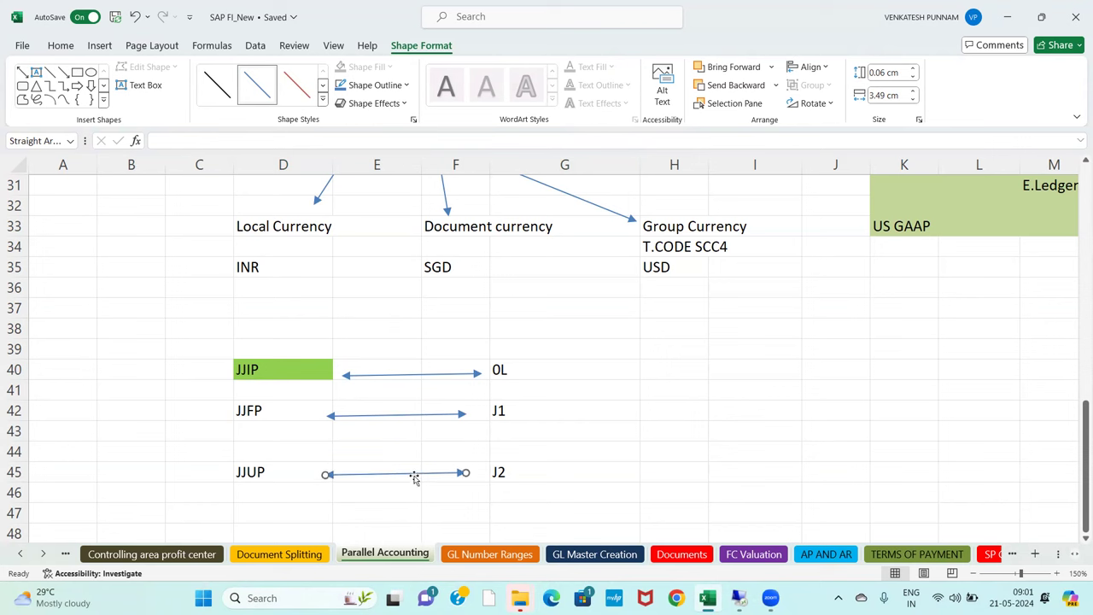
{"action": "left_click", "coordinate": [273, 326]}
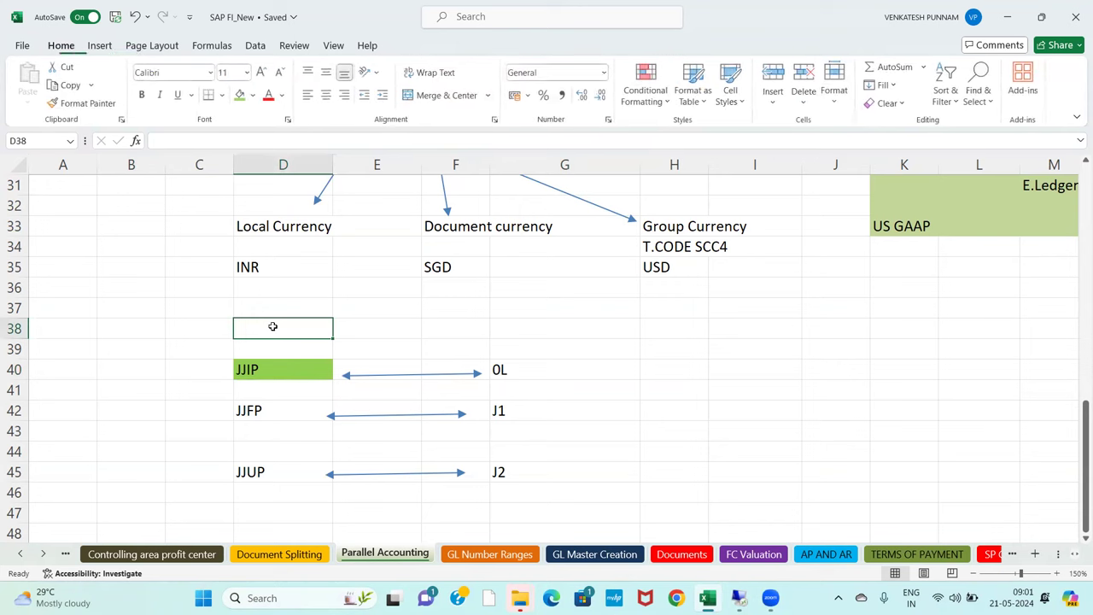
Select the 0L to J2 ledger group cells for review, then save in SAP.
{"action": "key", "text": "shift+Down"}
{"action": "key", "text": "shift+Down"}
{"action": "key", "text": "shift+Down"}
{"action": "key", "text": "shift+Down"}
{"action": "key", "text": "shift+Down"}
{"action": "key", "text": "shift+Down"}
{"action": "key", "text": "shift+Down"}
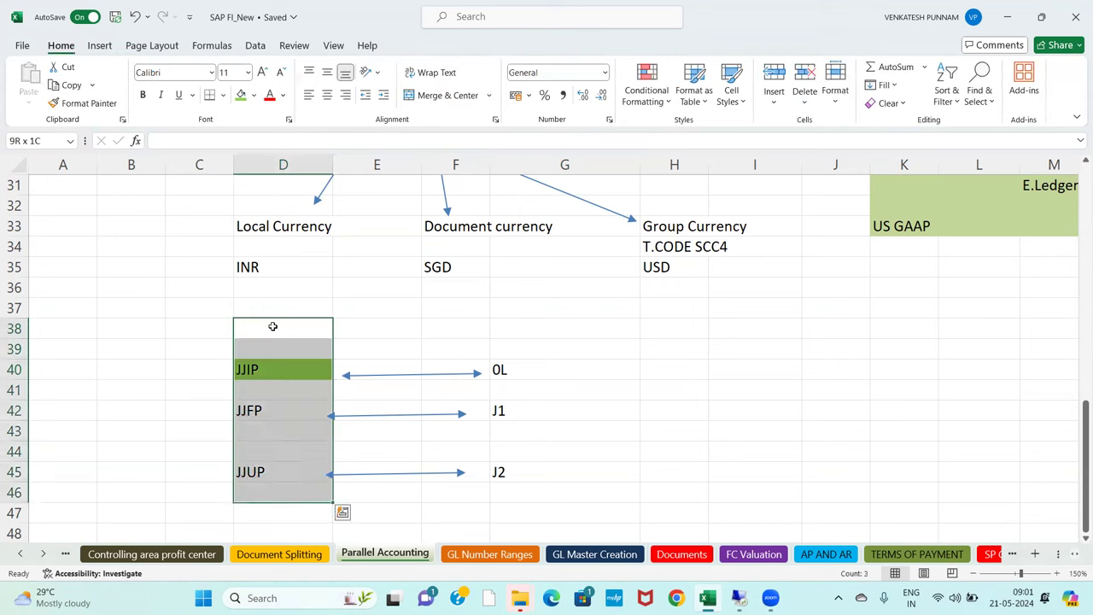
{"action": "left_click", "coordinate": [511, 364]}
{"action": "key", "text": "shift+Down"}
{"action": "key", "text": "shift+Down"}
{"action": "key", "text": "shift+Down"}
{"action": "key", "text": "shift+Down"}
{"action": "key", "text": "shift+Down"}
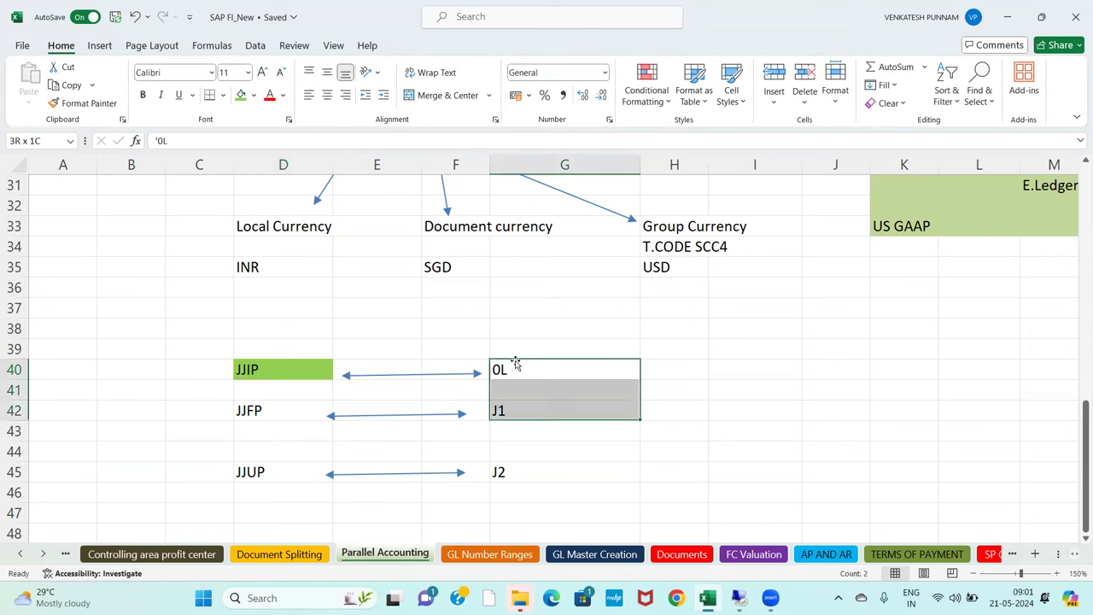
{"action": "key", "text": "shift+Down"}
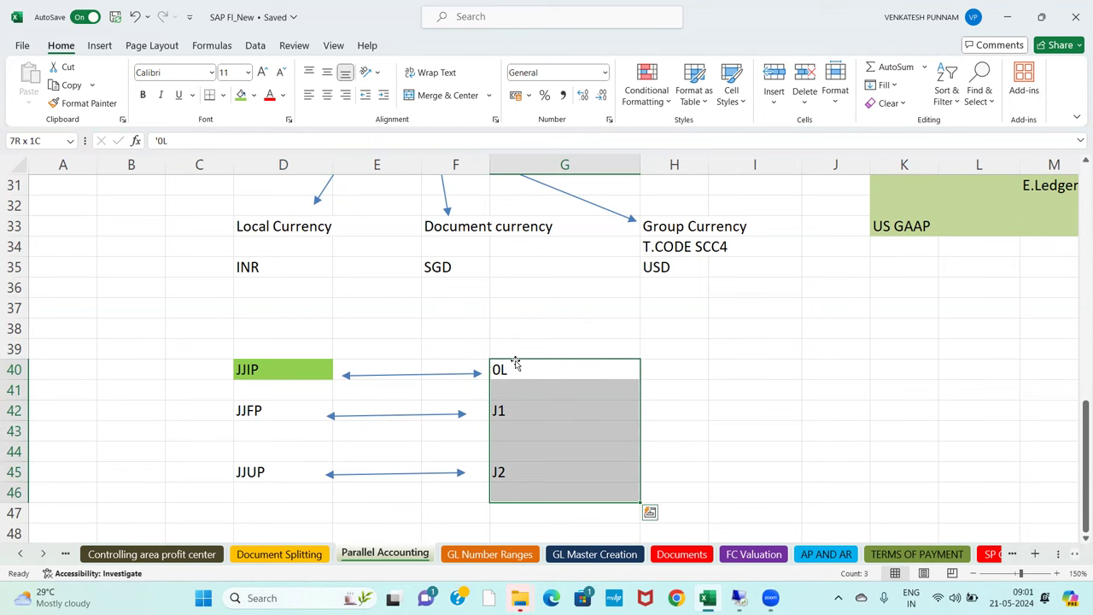
{"action": "left_click_drag", "start_coordinate": [516, 363], "coordinate": [515, 363]}
{"action": "left_click", "coordinate": [199, 398]}
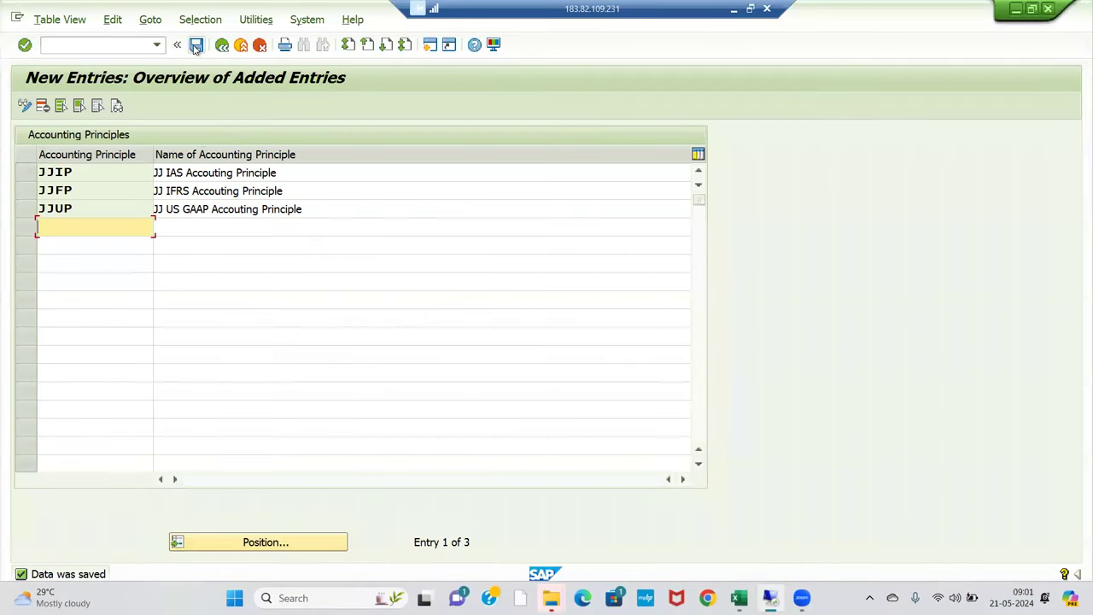
{"action": "left_click", "coordinate": [195, 44]}
Confirm the principles are saved, go back to the configuration tree, and minimize SAP.
{"action": "left_click", "coordinate": [196, 44]}
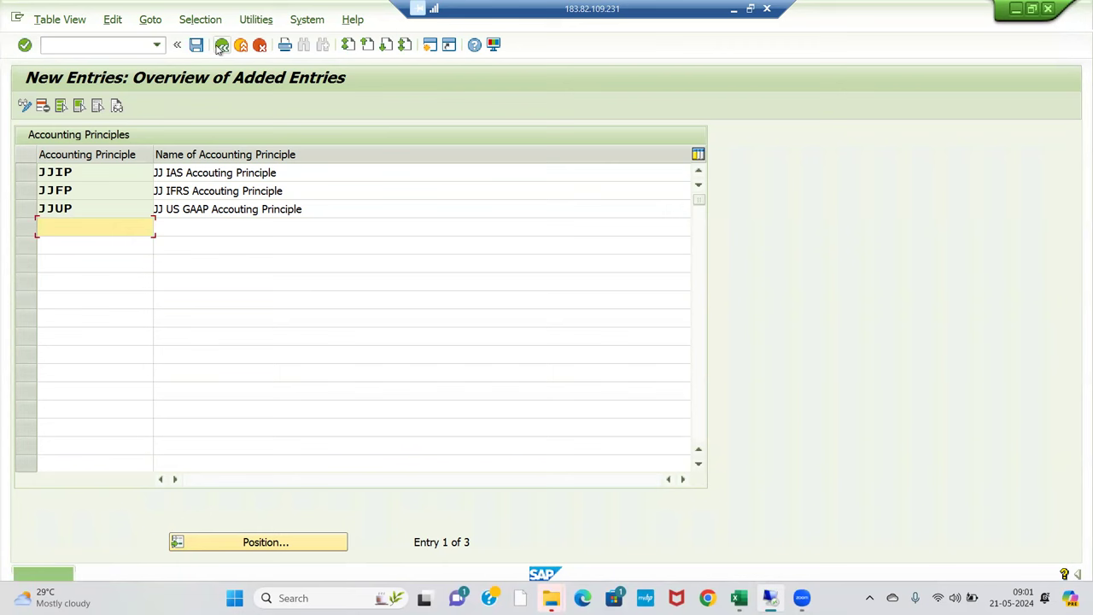
{"action": "left_click", "coordinate": [221, 45]}
{"action": "left_click", "coordinate": [222, 46]}
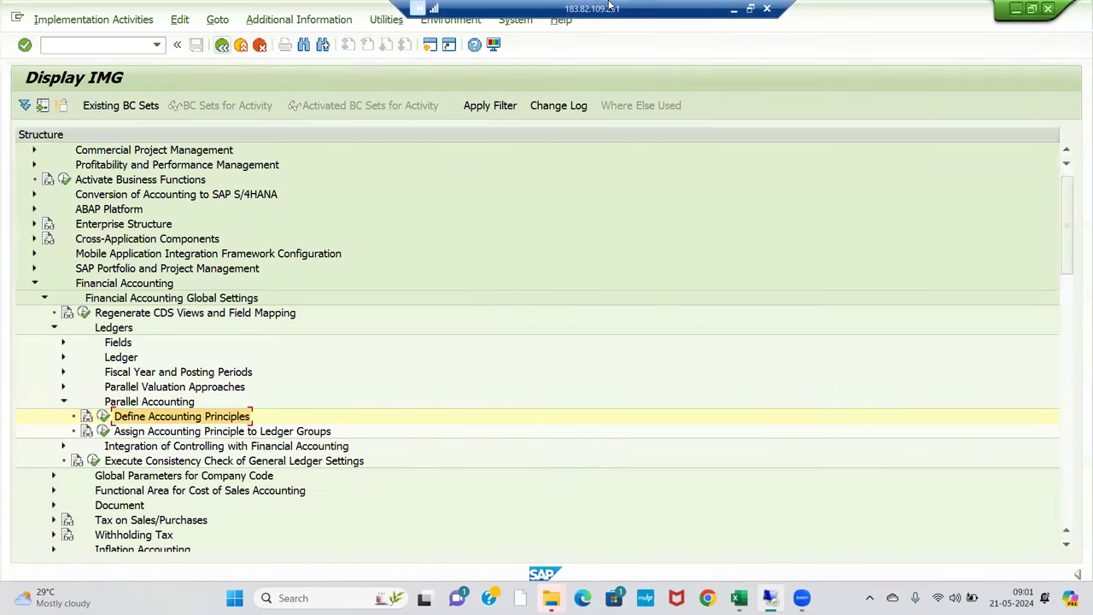
{"action": "left_click", "coordinate": [733, 8]}
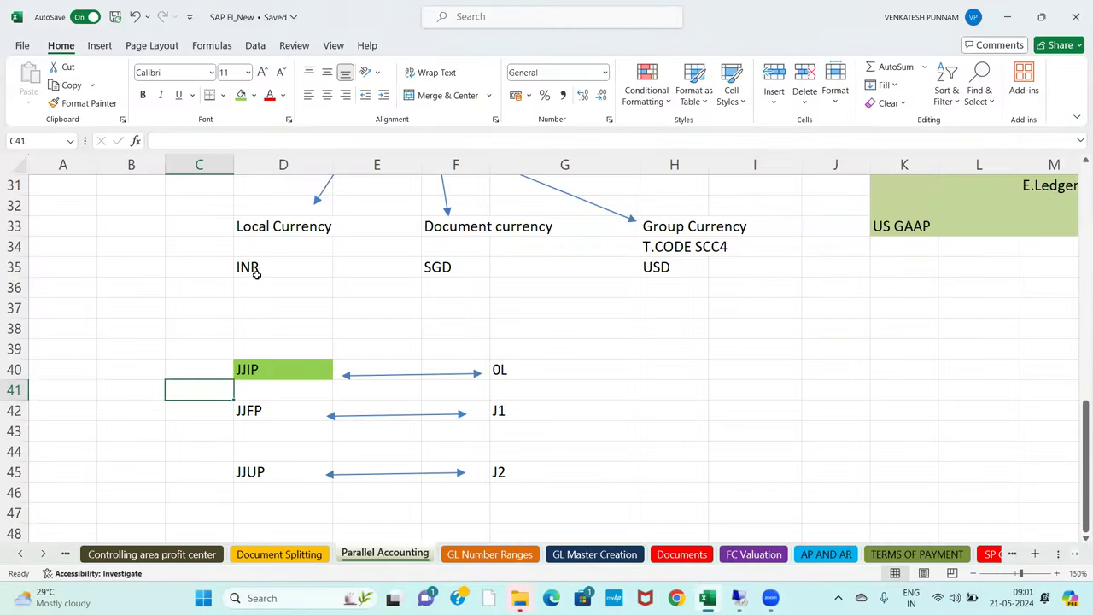
Read the step 3 notes on assigning principles to ledger groups in row 17, then switch to SAP.
{"action": "key", "text": "Left"}
{"action": "key", "text": "Left"}
{"action": "key", "text": "Up"}
{"action": "key", "text": "Up"}
{"action": "key", "text": "Up"}
{"action": "key", "text": "Up"}
{"action": "key", "text": "Up"}
{"action": "key", "text": "Up"}
{"action": "key", "text": "Up"}
{"action": "key", "text": "Up"}
{"action": "key", "text": "Up"}
{"action": "key", "text": "Up"}
{"action": "key", "text": "Up"}
{"action": "key", "text": "Up"}
{"action": "key", "text": "Up"}
{"action": "key", "text": "Up"}
{"action": "key", "text": "Up"}
{"action": "key", "text": "Up"}
{"action": "key", "text": "Up"}
{"action": "key", "text": "Up"}
{"action": "key", "text": "Up"}
{"action": "key", "text": "Up"}
{"action": "key", "text": "Up"}
{"action": "key", "text": "Up"}
{"action": "key", "text": "Up"}
{"action": "key", "text": "Up"}
{"action": "key", "text": "Up"}
{"action": "key", "text": "Up"}
{"action": "key", "text": "Up"}
{"action": "key", "text": "Up"}
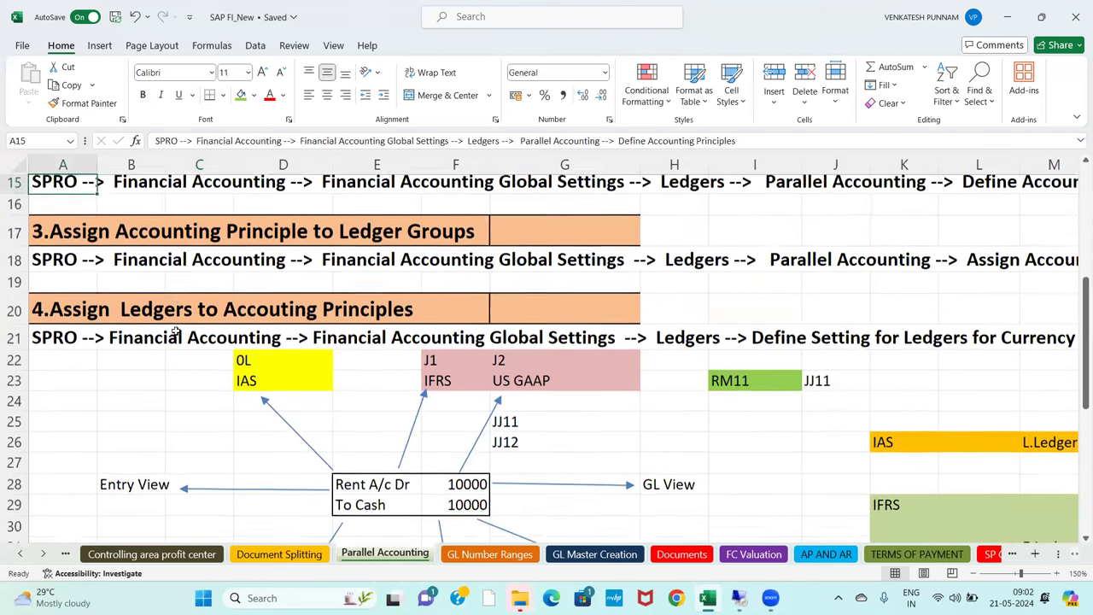
{"action": "key", "text": "Up"}
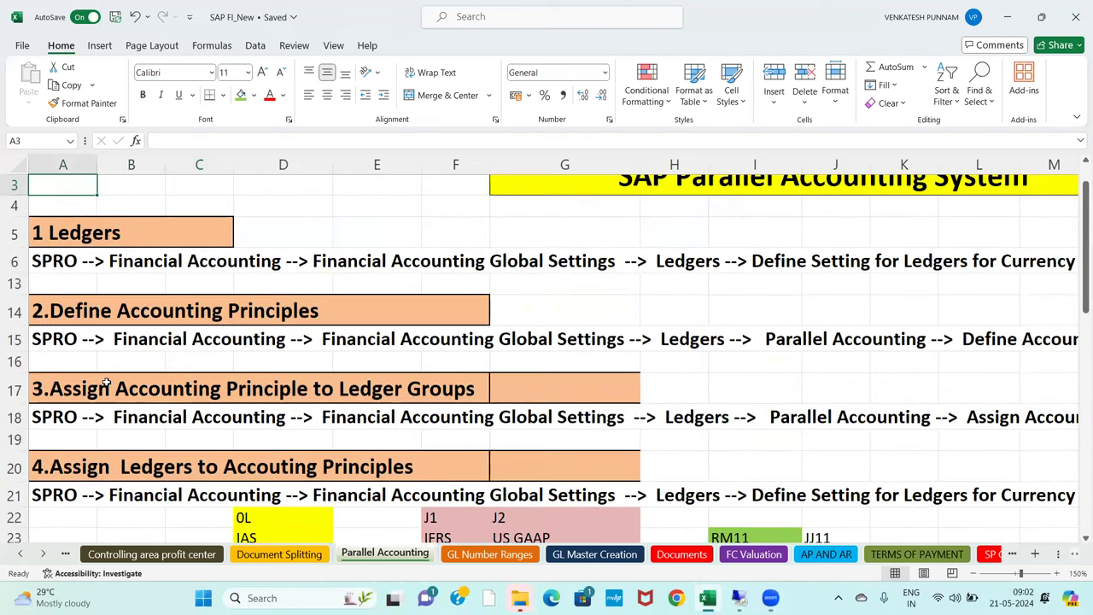
{"action": "left_click", "coordinate": [106, 386]}
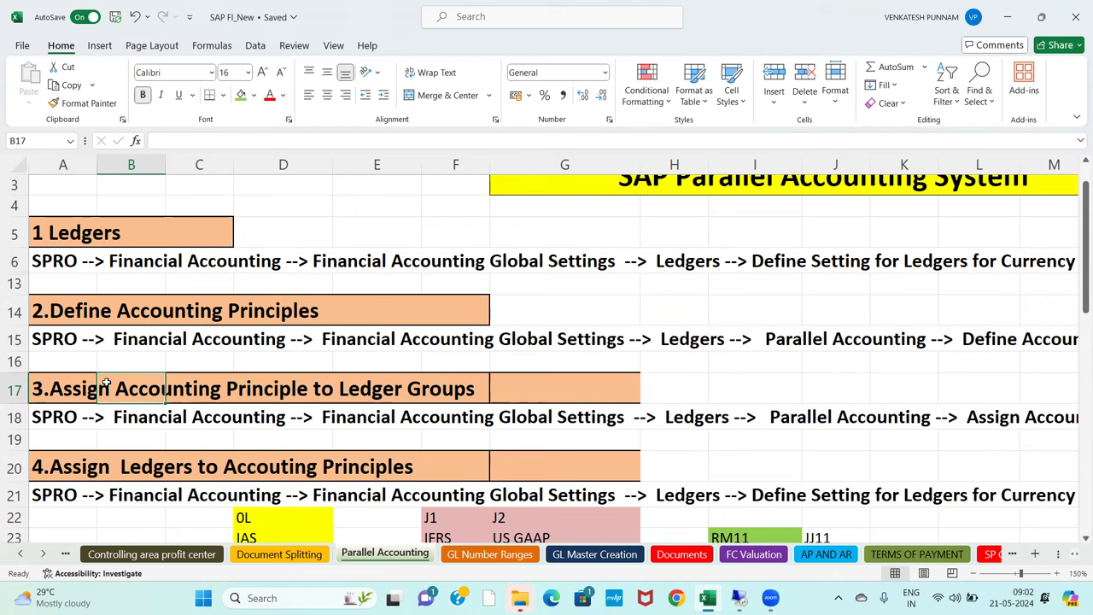
{"action": "key", "text": "Left"}
{"action": "key", "text": "Right"}
{"action": "key", "text": "Right"}
{"action": "key", "text": "Right"}
{"action": "key", "text": "Right"}
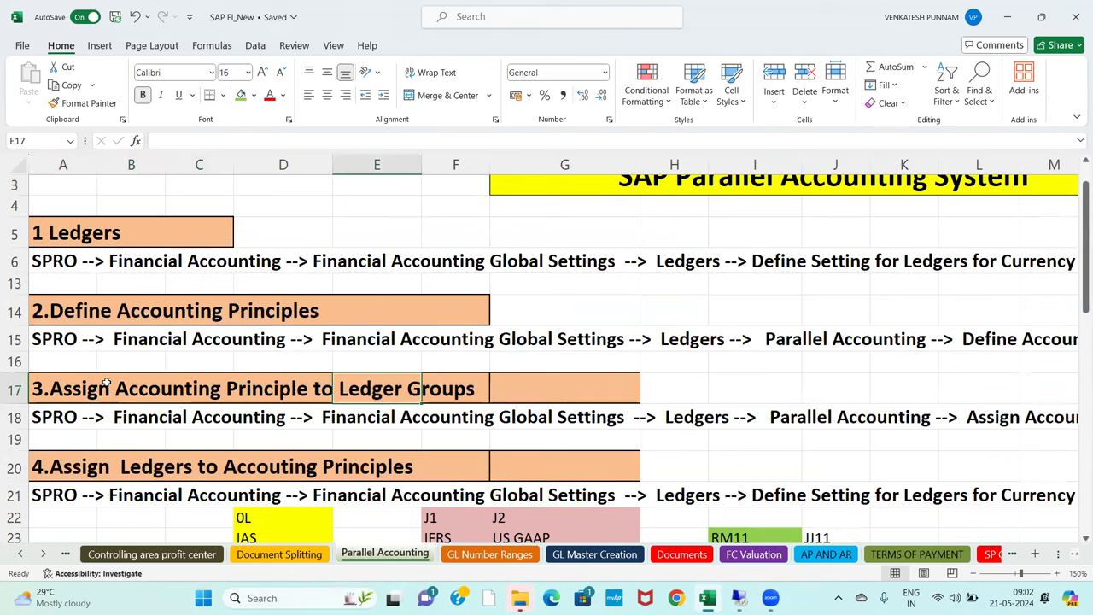
{"action": "key", "text": "alt+Tab"}
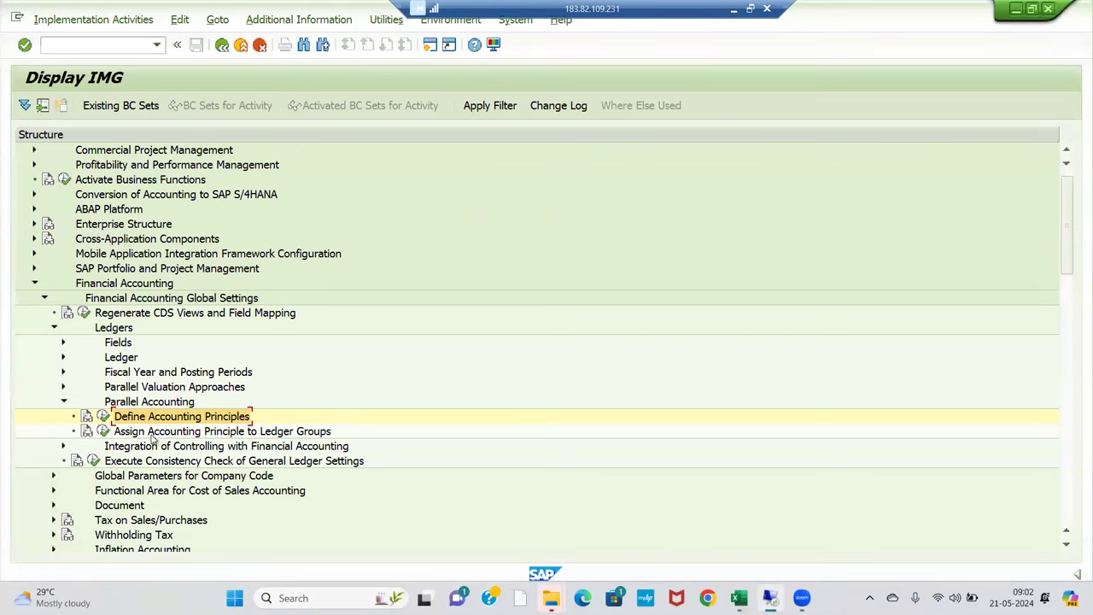
Open Assign Accounting Principle to Ledger Groups under Ledgers > Parallel Accounting and choose New Entries.
{"action": "left_click", "coordinate": [151, 434]}
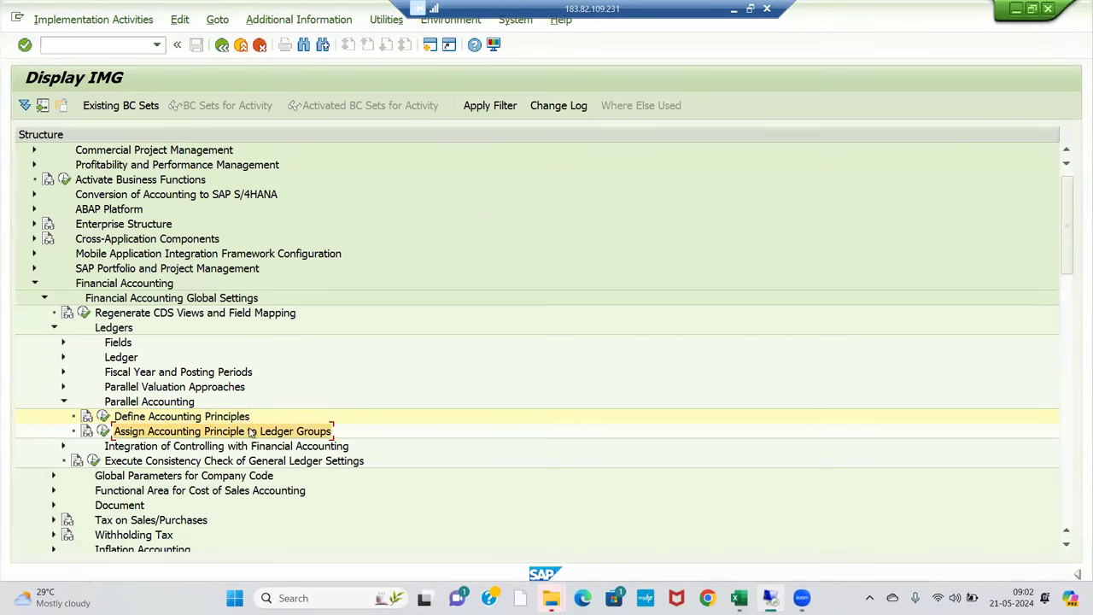
{"action": "left_click", "coordinate": [120, 285]}
{"action": "left_click", "coordinate": [127, 299]}
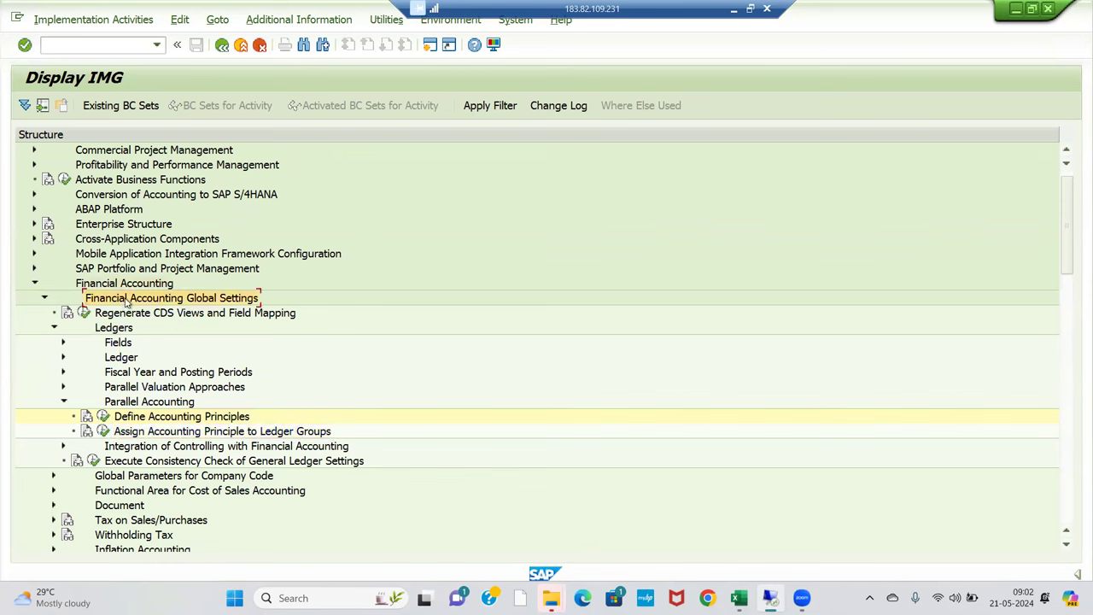
{"action": "left_click", "coordinate": [117, 329]}
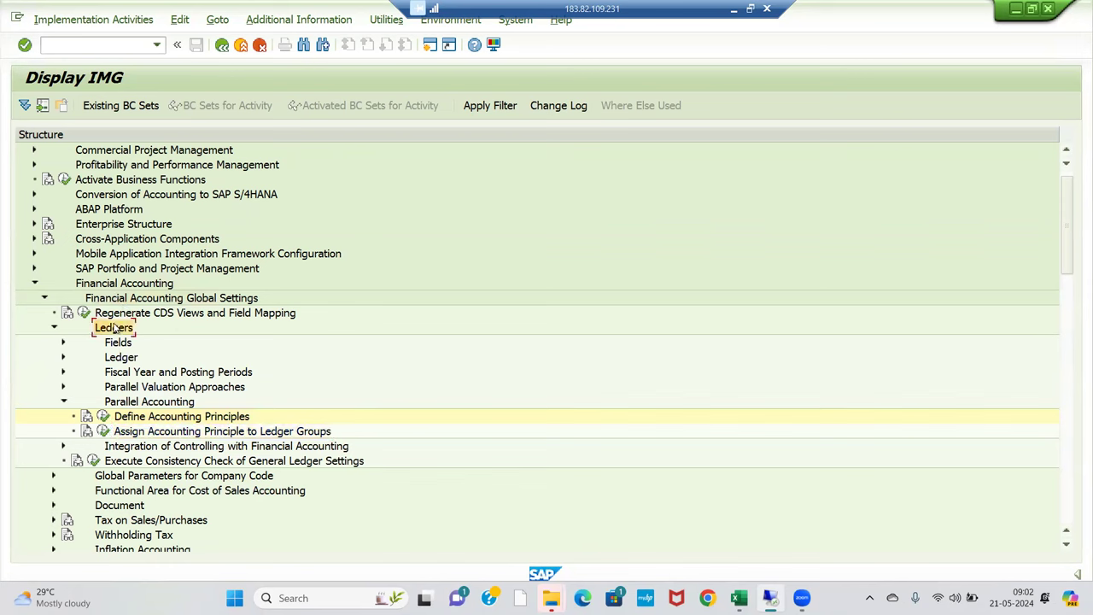
{"action": "left_click", "coordinate": [128, 405]}
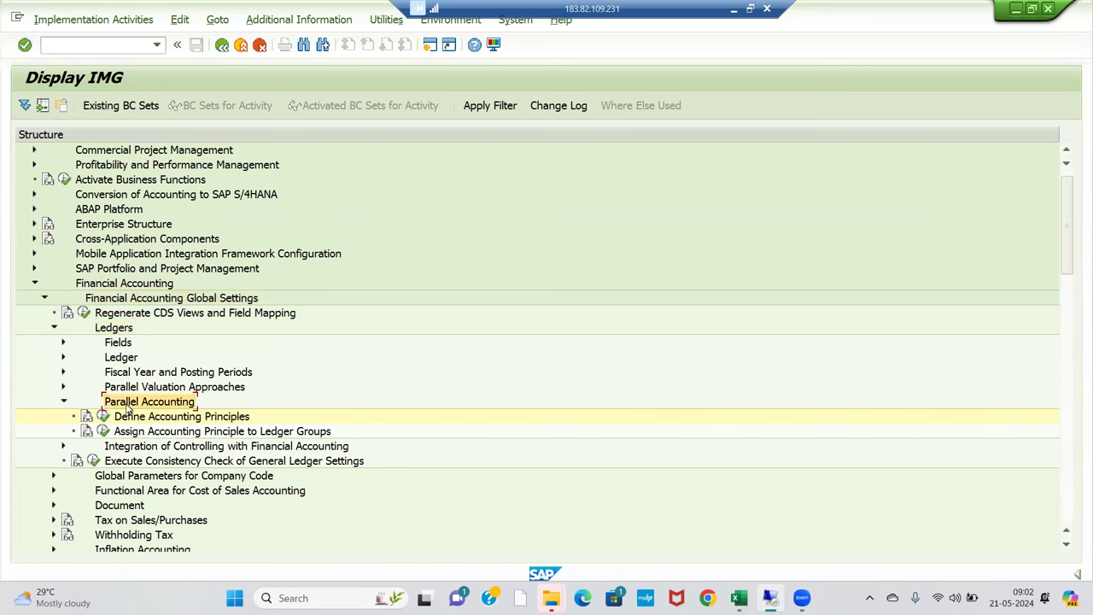
{"action": "left_click", "coordinate": [150, 432]}
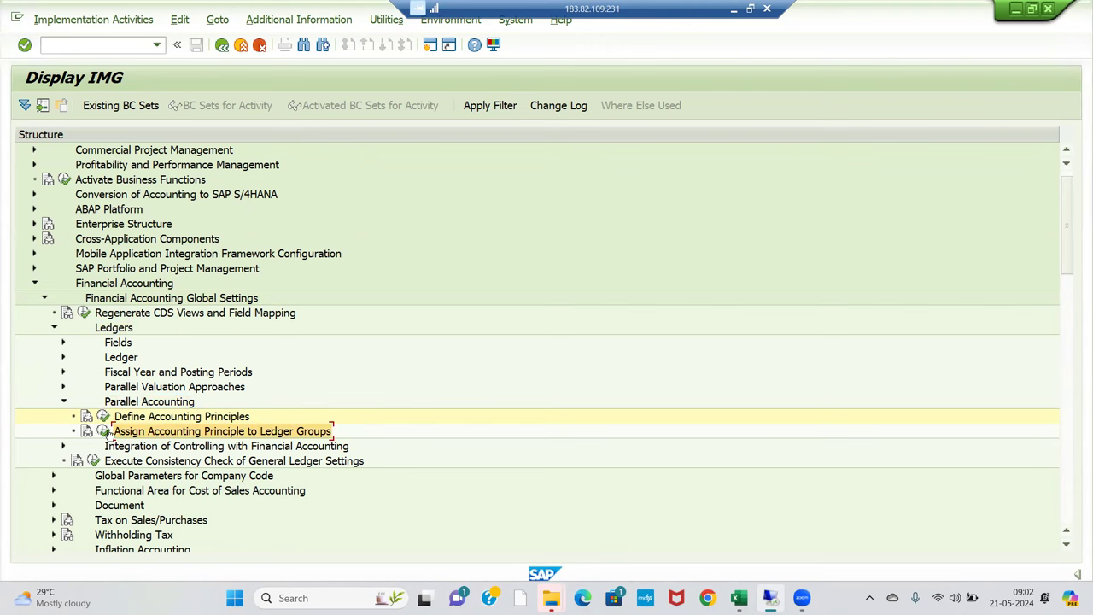
{"action": "left_click", "coordinate": [101, 432]}
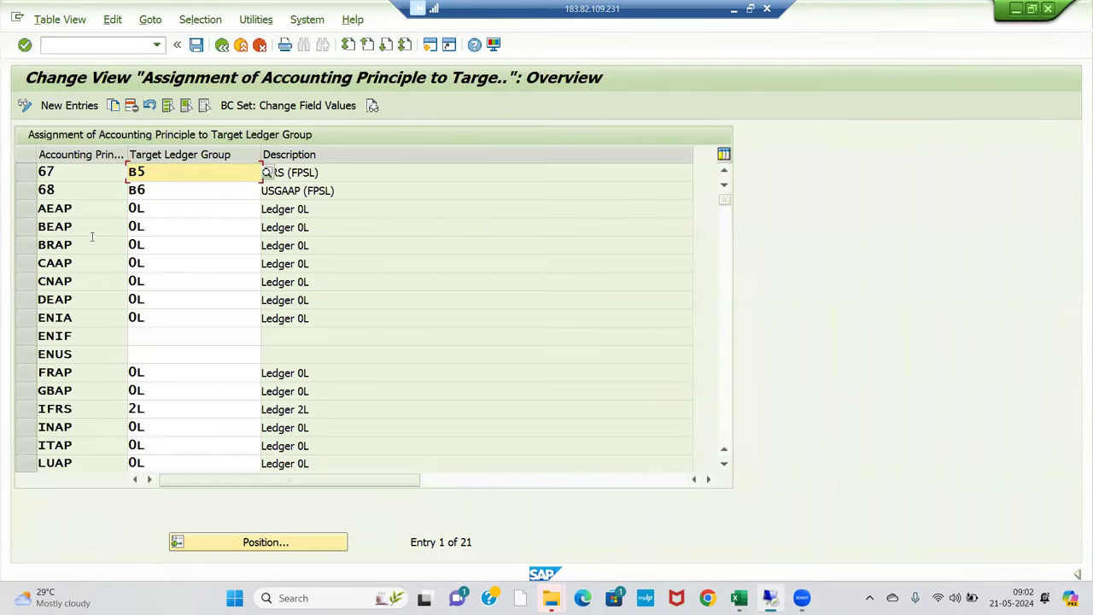
{"action": "left_click", "coordinate": [72, 109]}
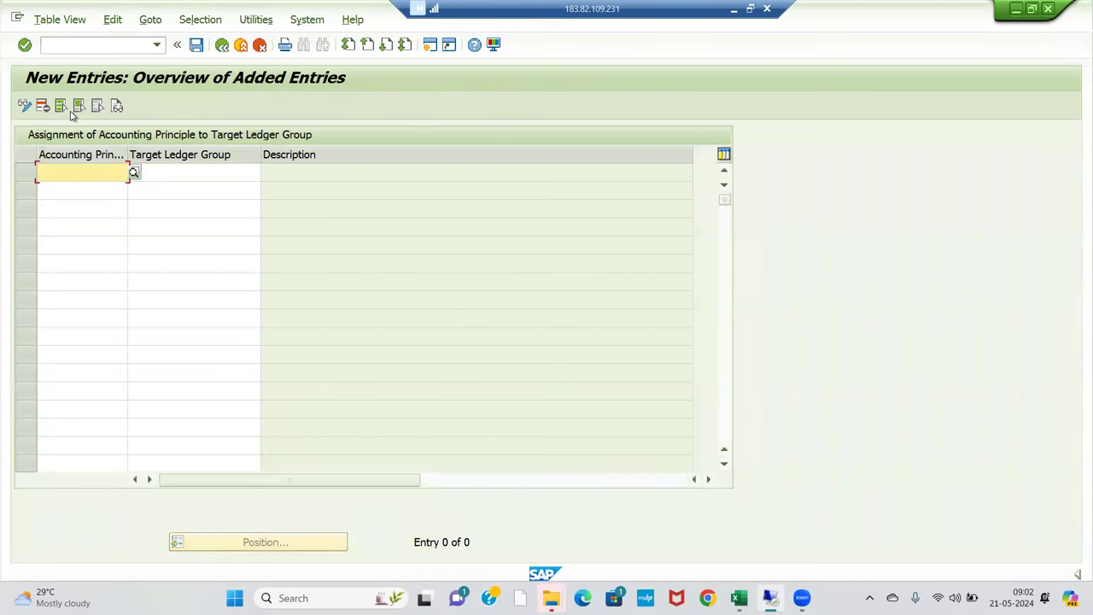
Assign accounting principle JJIP to target ledger group 0L in the first row.
{"action": "left_click", "coordinate": [49, 173]}
{"action": "type", "text": "JJIP"}
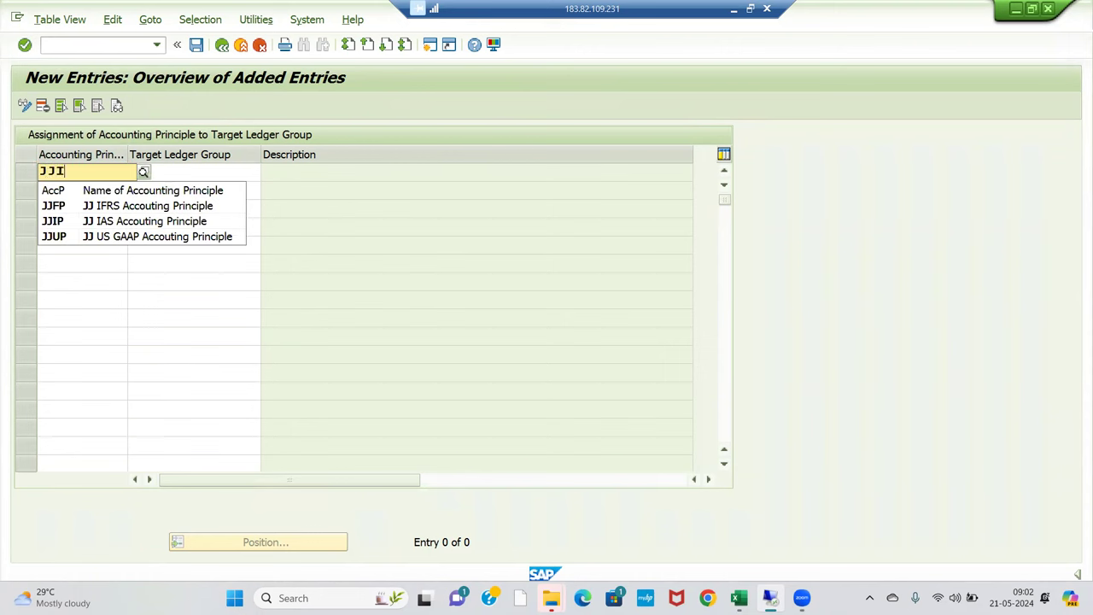
{"action": "left_click", "coordinate": [80, 205]}
{"action": "key", "text": "Tab"}
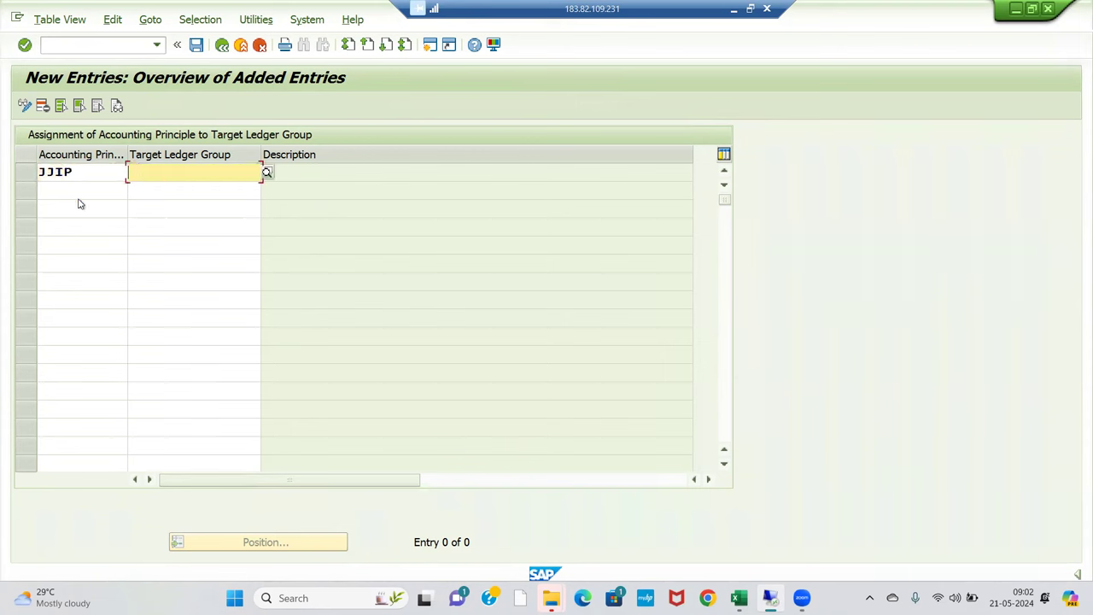
{"action": "type", "text": "0"}
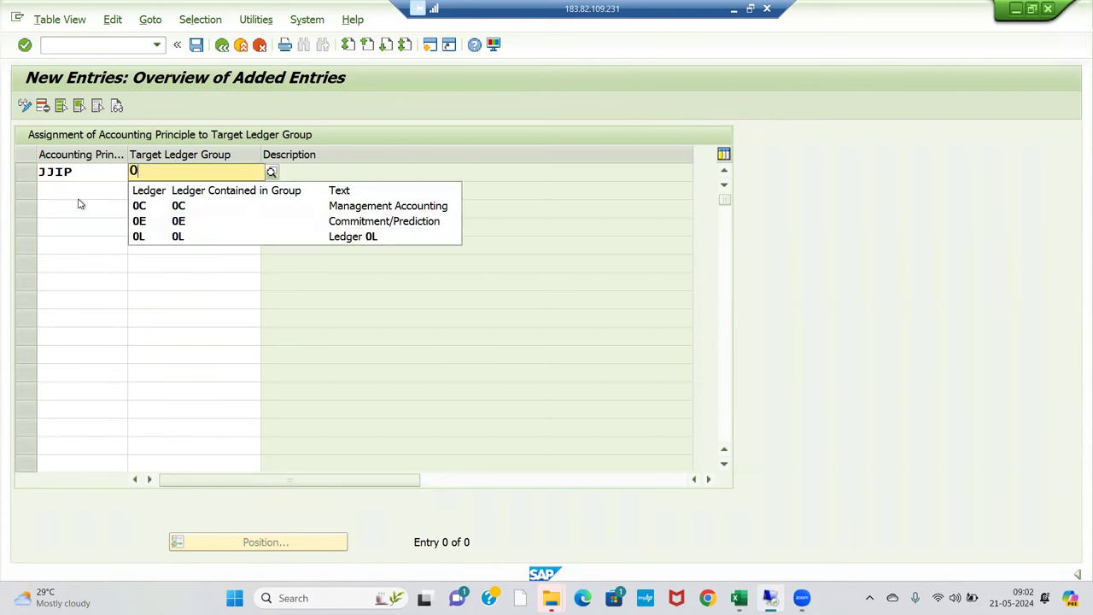
{"action": "left_click", "coordinate": [141, 237]}
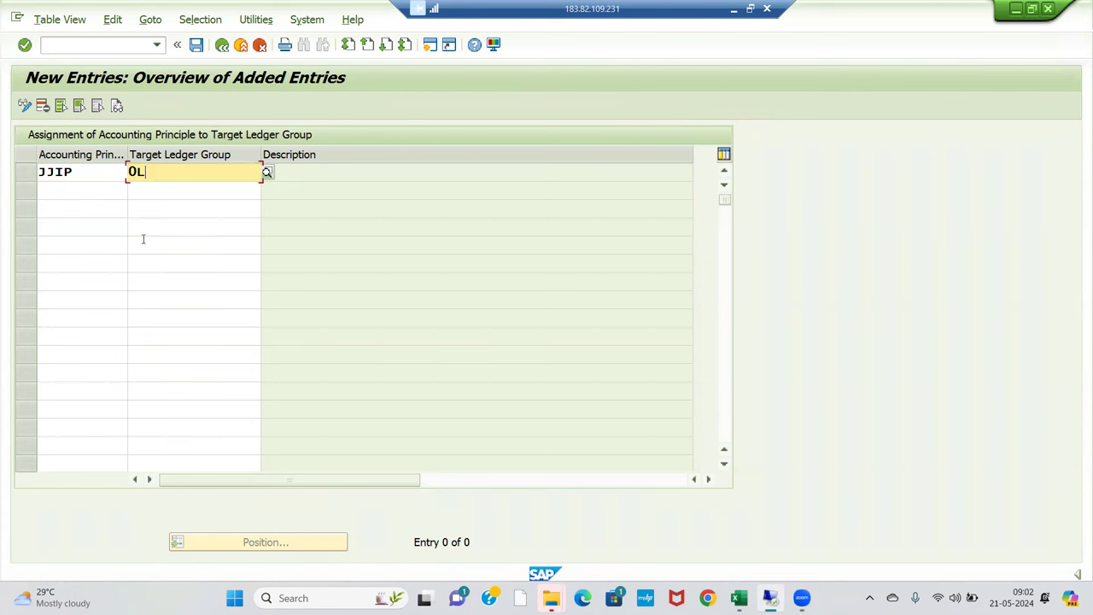
Assign JJFP to J1 and JJUP to J2, then validate the three entries.
{"action": "left_click", "coordinate": [80, 187]}
{"action": "type", "text": "JJ"}
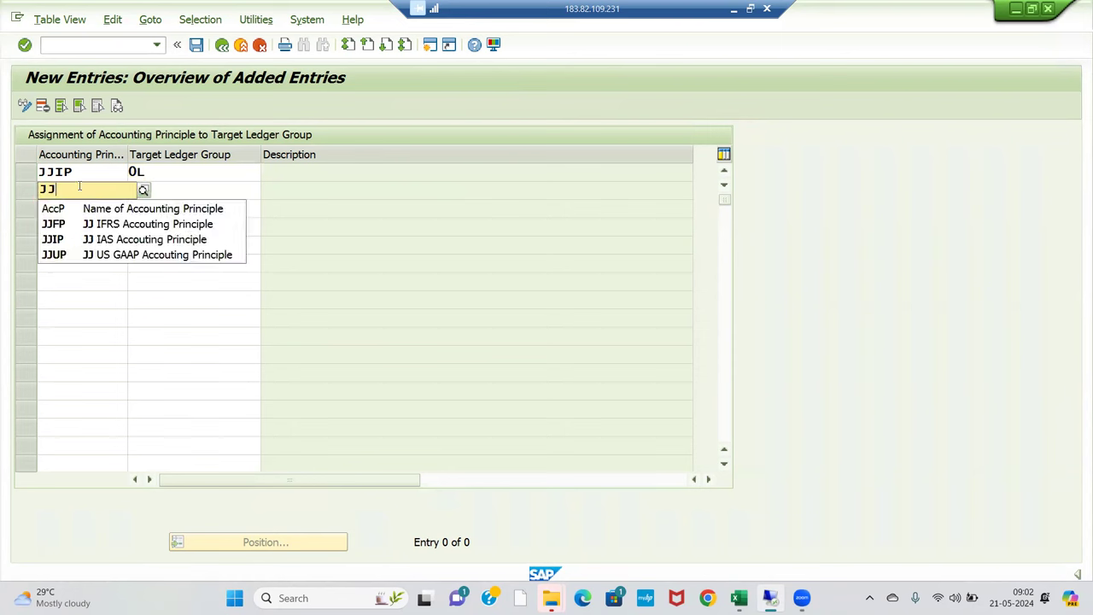
{"action": "type", "text": "FP"}
{"action": "key", "text": "Tab"}
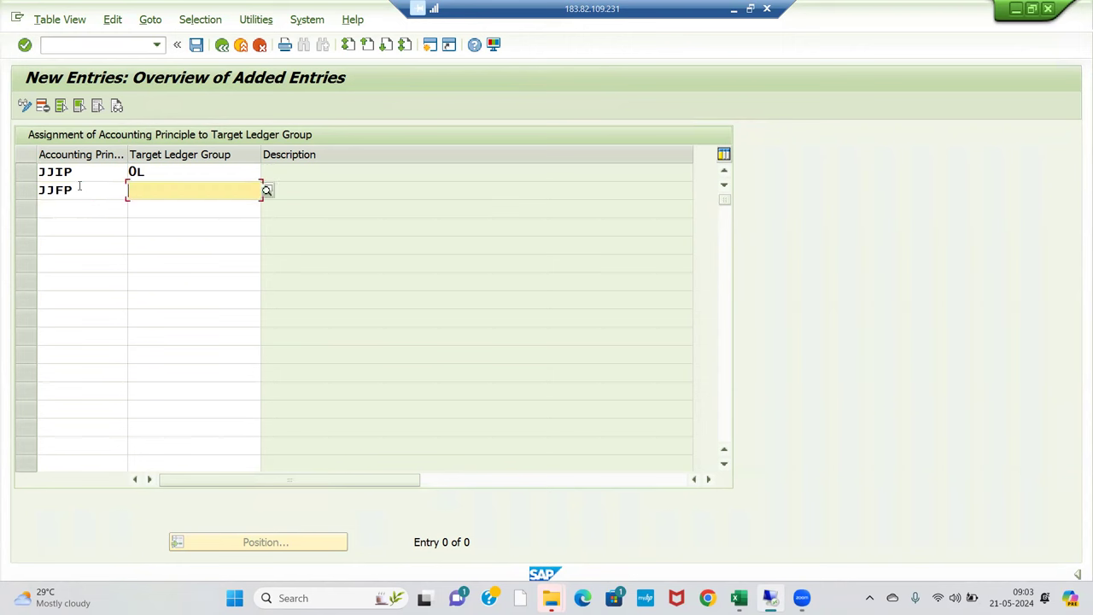
{"action": "type", "text": "J1"}
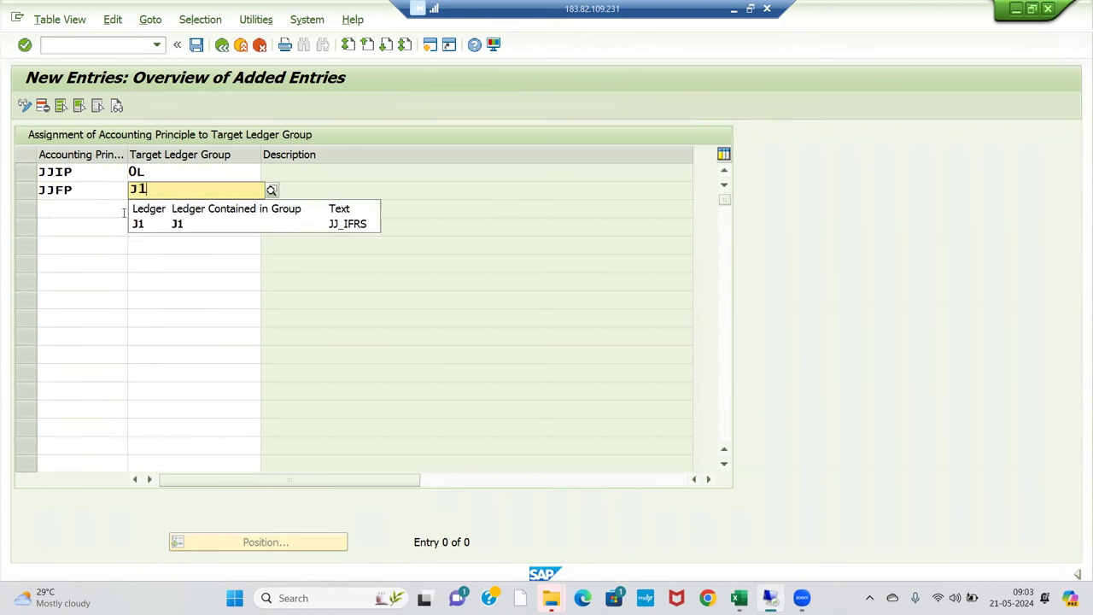
{"action": "left_click", "coordinate": [168, 224]}
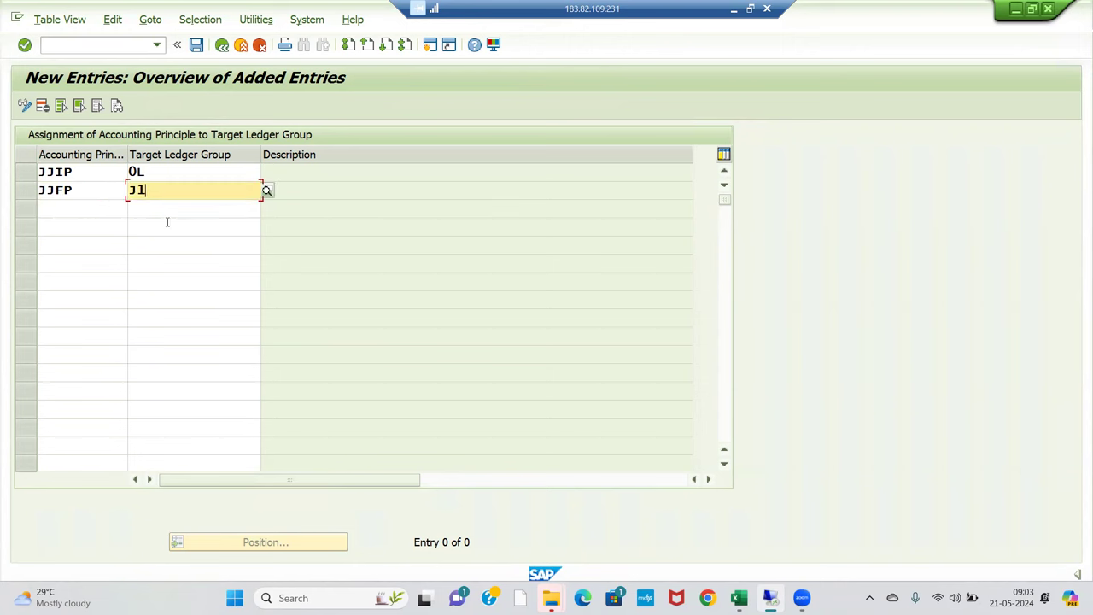
{"action": "left_click", "coordinate": [83, 204]}
{"action": "type", "text": "J"}
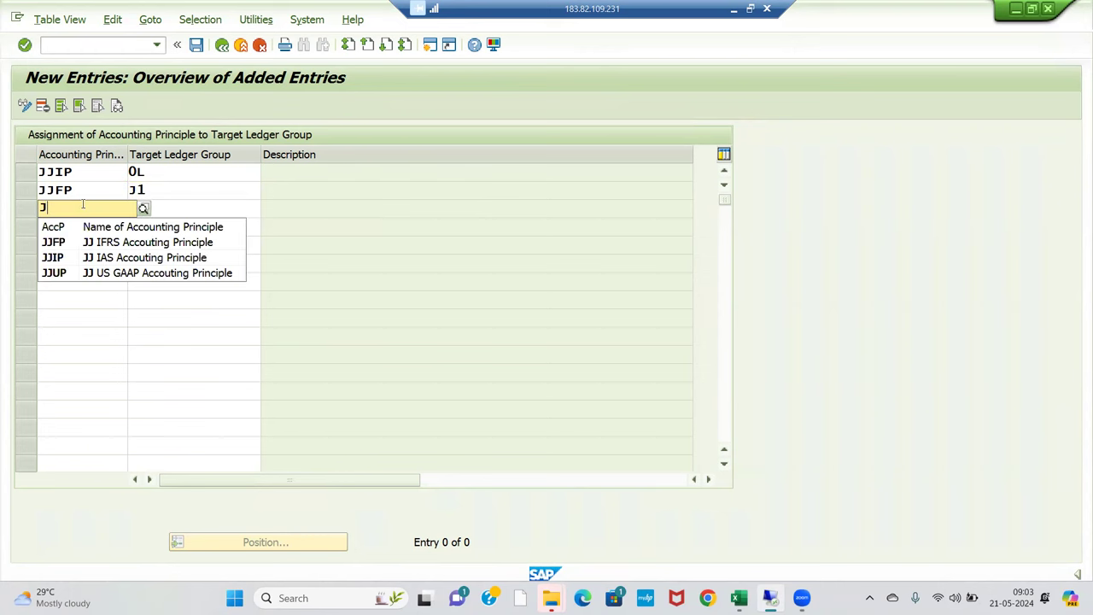
{"action": "type", "text": "JUP"}
{"action": "key", "text": "Tab"}
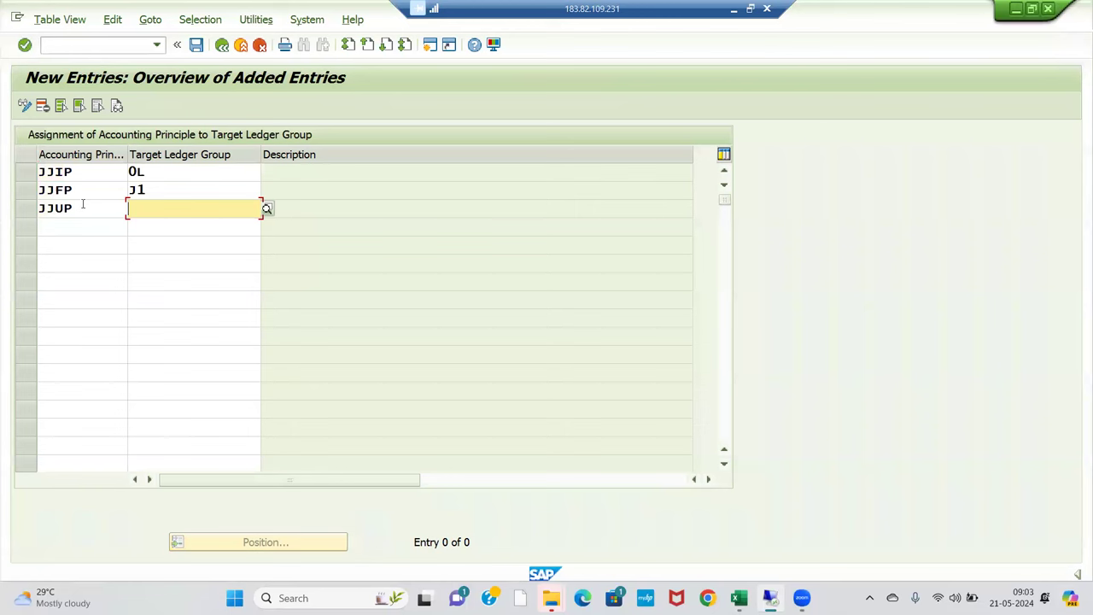
{"action": "type", "text": "J2"}
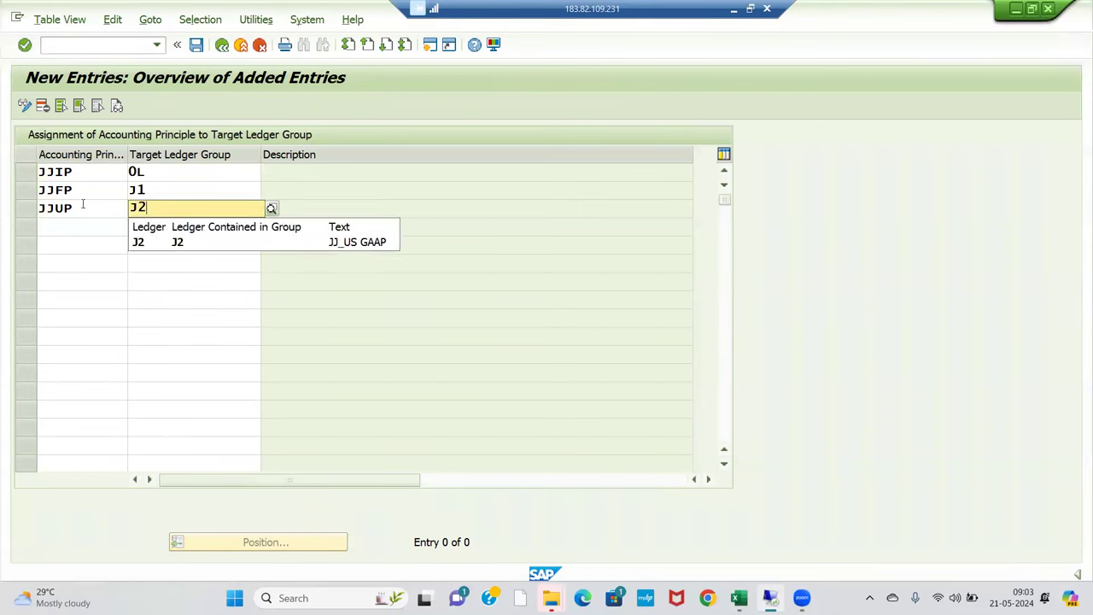
{"action": "key", "text": "Return"}
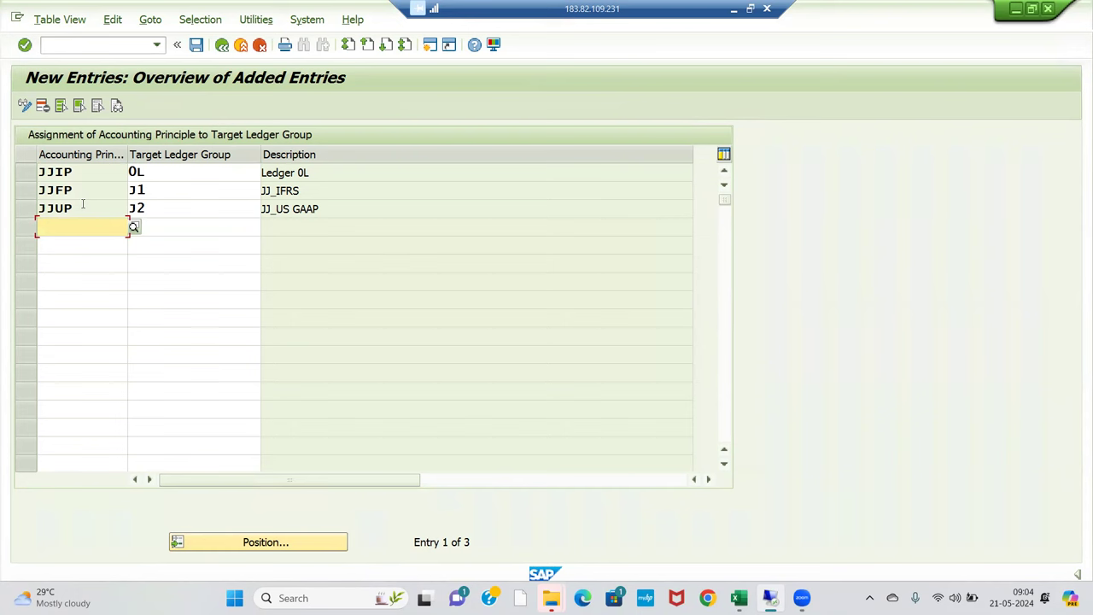
Save the three principle-to-ledger-group entries under the customizing request and bring up the Excel workbook.
{"action": "left_click", "coordinate": [196, 45]}
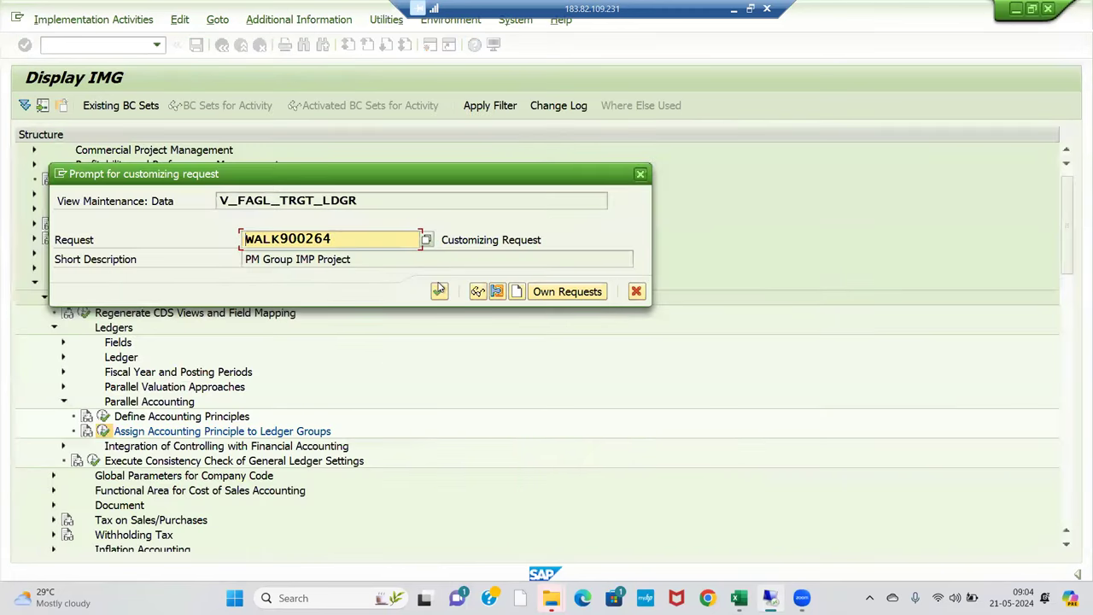
{"action": "left_click", "coordinate": [439, 291]}
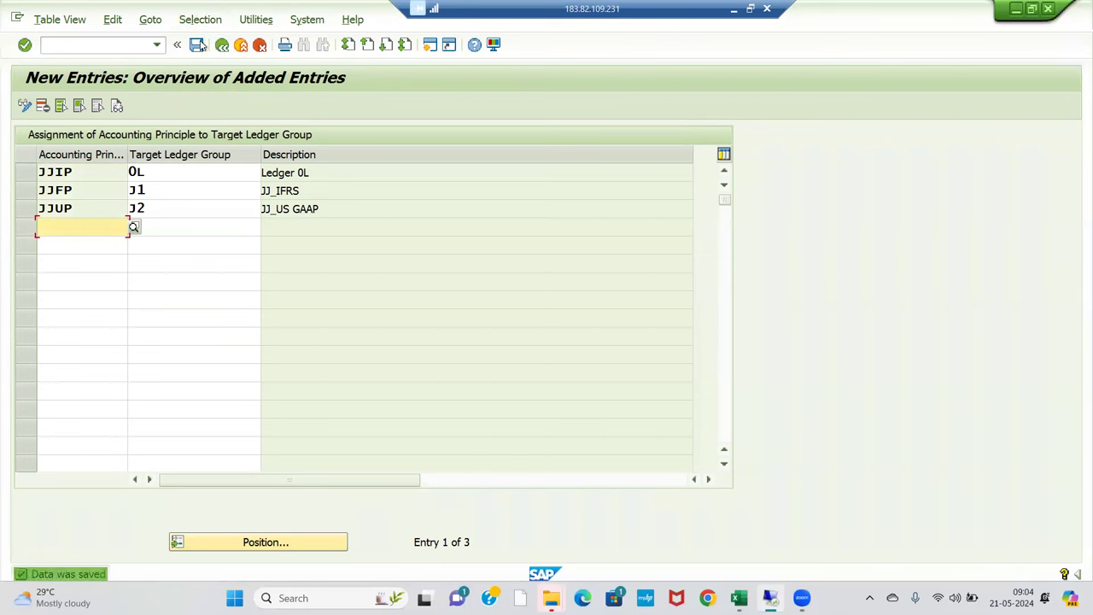
{"action": "left_click", "coordinate": [733, 9]}
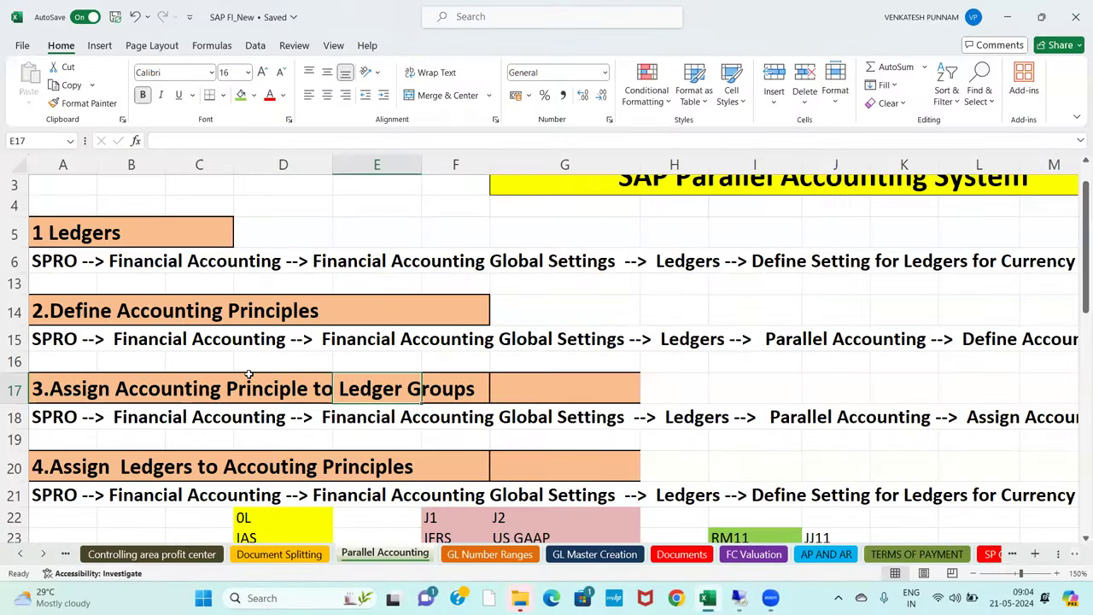
{"action": "left_click", "coordinate": [248, 377]}
{"action": "key", "text": "Down"}
{"action": "key", "text": "Down"}
{"action": "key", "text": "Down"}
{"action": "key", "text": "Down"}
{"action": "key", "text": "Down"}
{"action": "key", "text": "Down"}
{"action": "key", "text": "Down"}
{"action": "key", "text": "Down"}
{"action": "key", "text": "Down"}
{"action": "key", "text": "Down"}
{"action": "key", "text": "Down"}
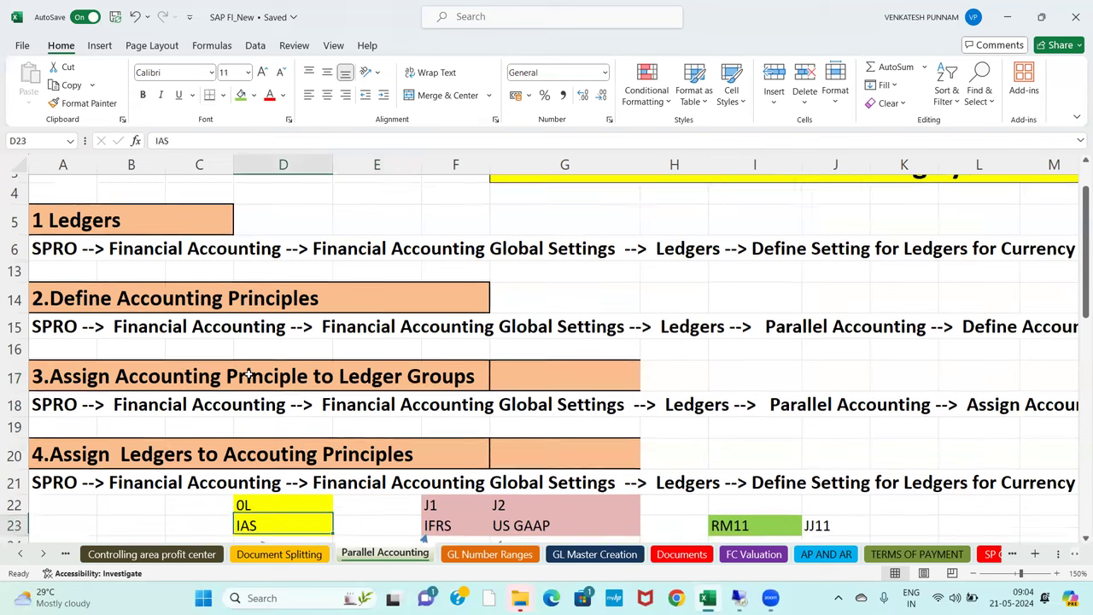
{"action": "key", "text": "Down"}
{"action": "key", "text": "Down"}
{"action": "key", "text": "Down"}
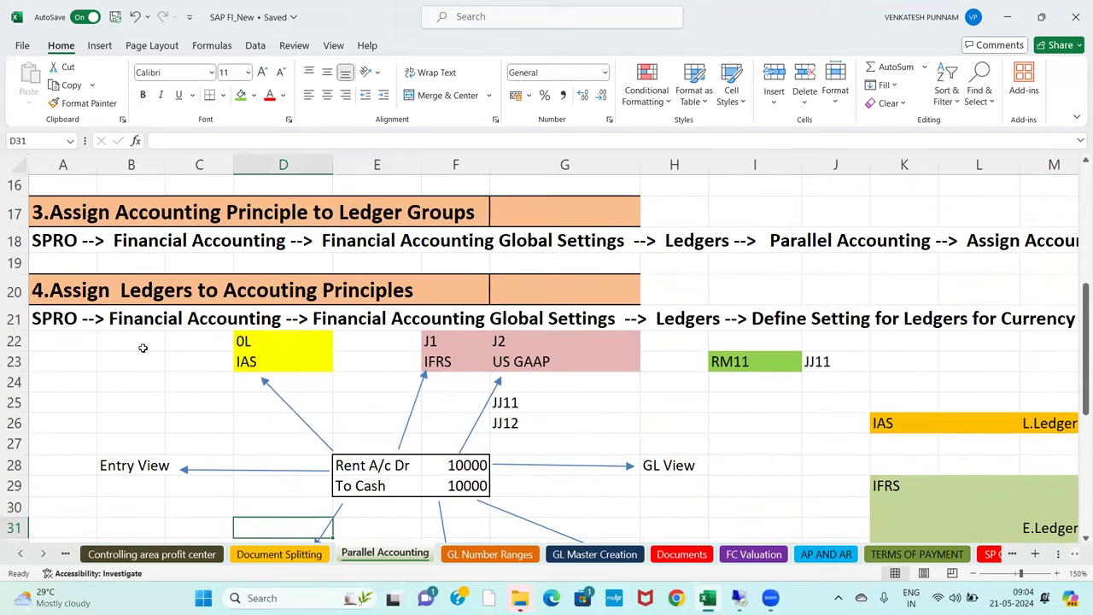
{"action": "left_click", "coordinate": [69, 301]}
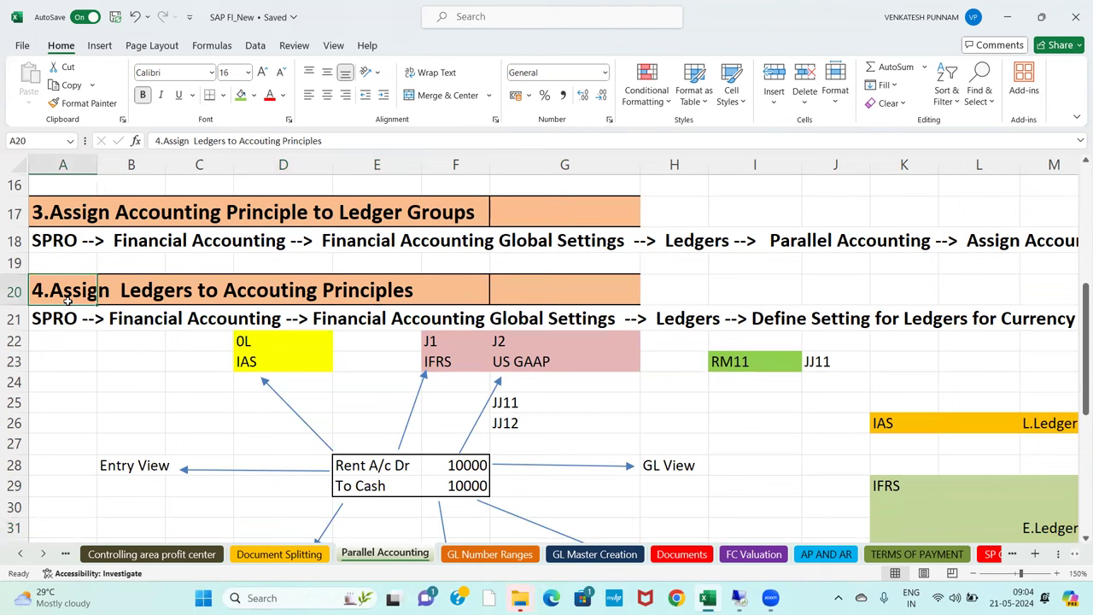
{"action": "left_click", "coordinate": [15, 293]}
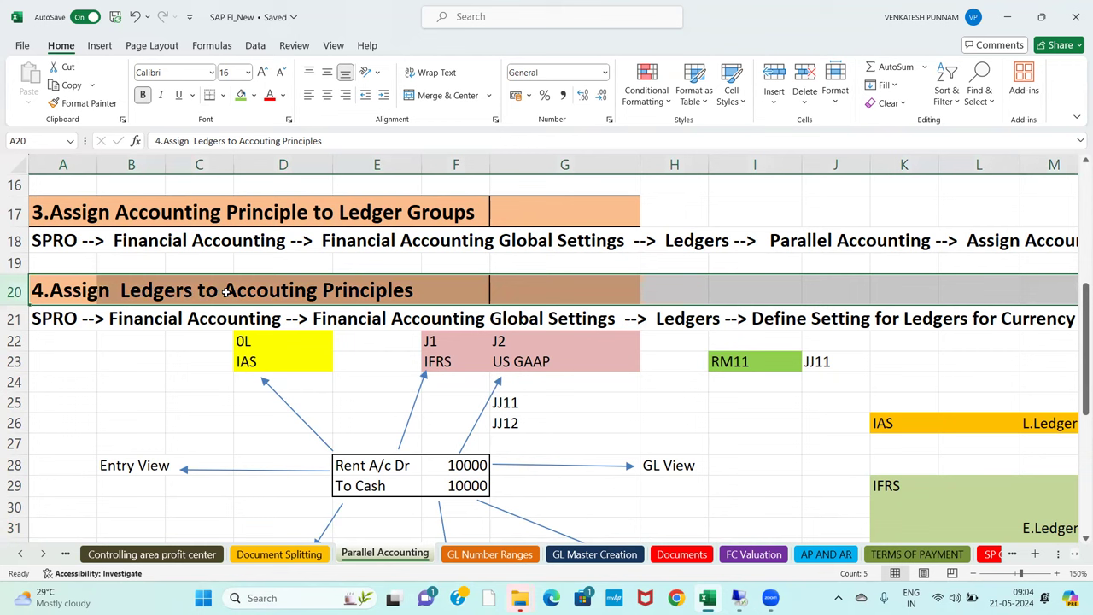
{"action": "left_click", "coordinate": [134, 375]}
{"action": "key", "text": "Down"}
{"action": "key", "text": "Down"}
{"action": "key", "text": "Down"}
{"action": "key", "text": "Down"}
{"action": "key", "text": "Down"}
{"action": "key", "text": "Down"}
{"action": "key", "text": "Down"}
{"action": "key", "text": "Down"}
{"action": "key", "text": "Down"}
{"action": "key", "text": "Down"}
{"action": "key", "text": "Down"}
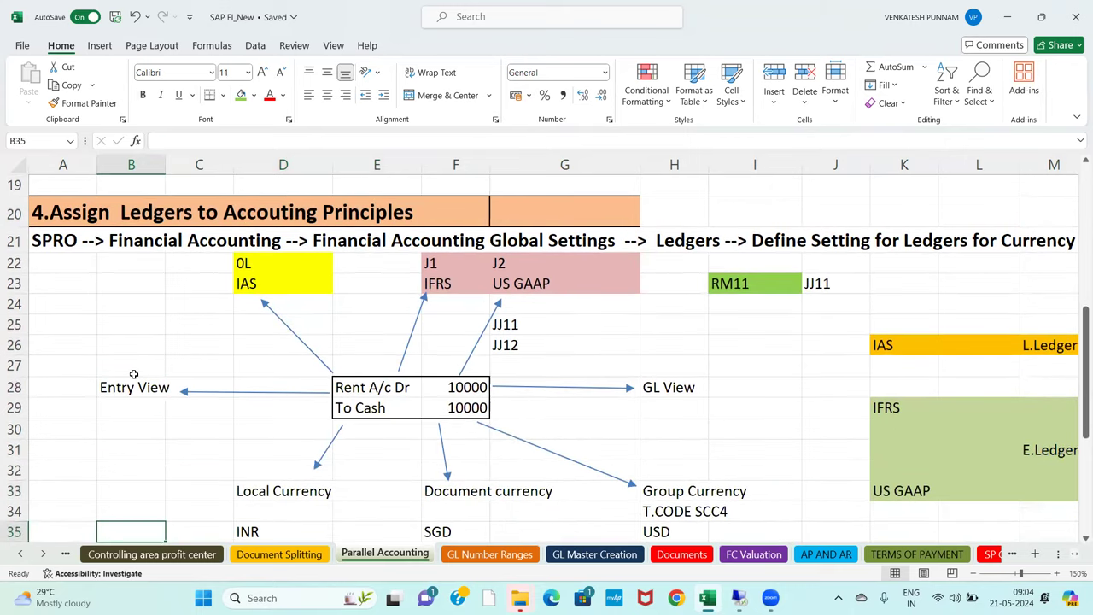
{"action": "left_click", "coordinate": [352, 395]}
{"action": "left_click", "coordinate": [408, 409]}
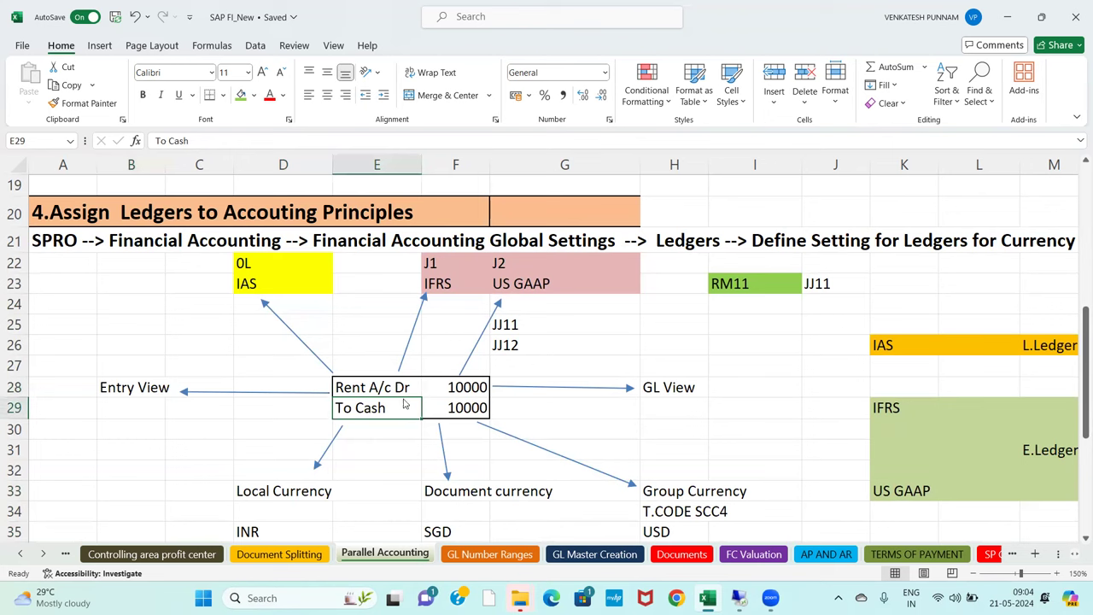
{"action": "left_click", "coordinate": [203, 504]}
{"action": "left_click_drag", "start_coordinate": [202, 499], "coordinate": [683, 512]}
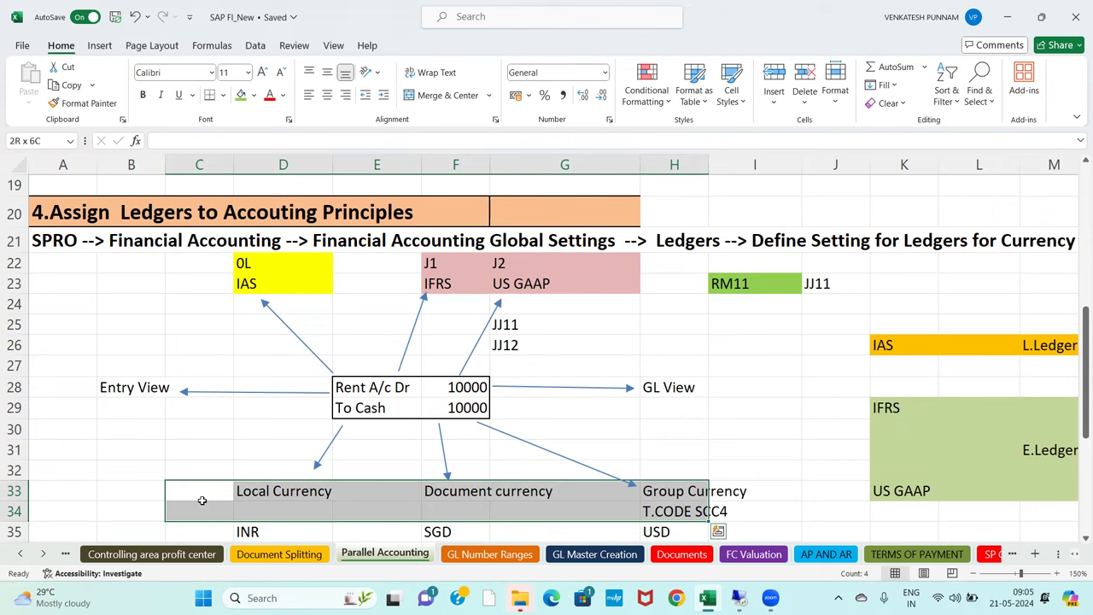
{"action": "left_click", "coordinate": [262, 498]}
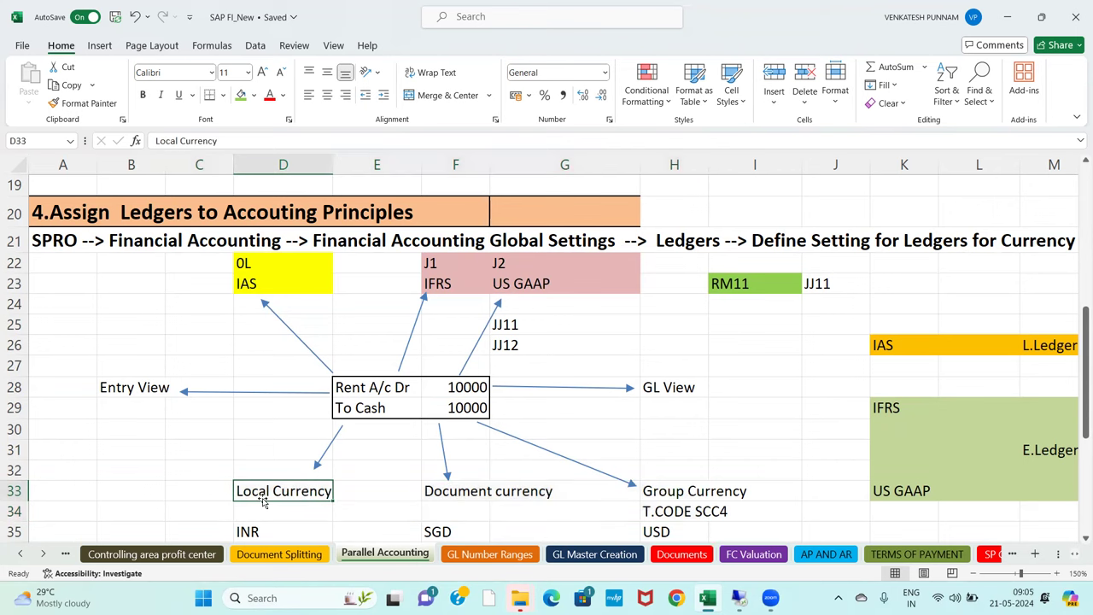
{"action": "left_click", "coordinate": [438, 502]}
{"action": "left_click", "coordinate": [655, 513]}
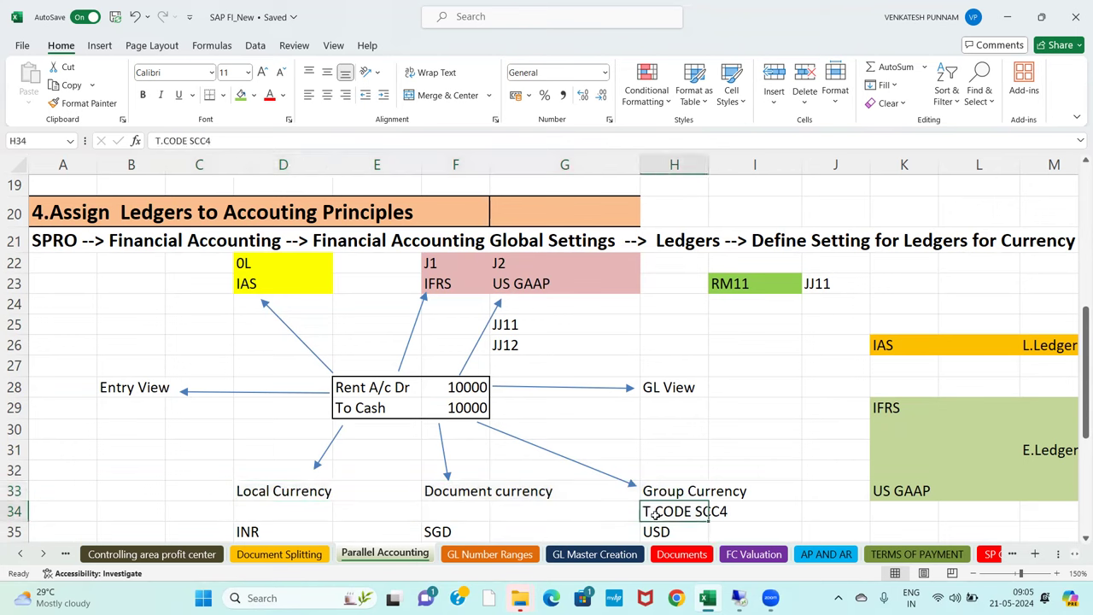
{"action": "left_click", "coordinate": [362, 407]}
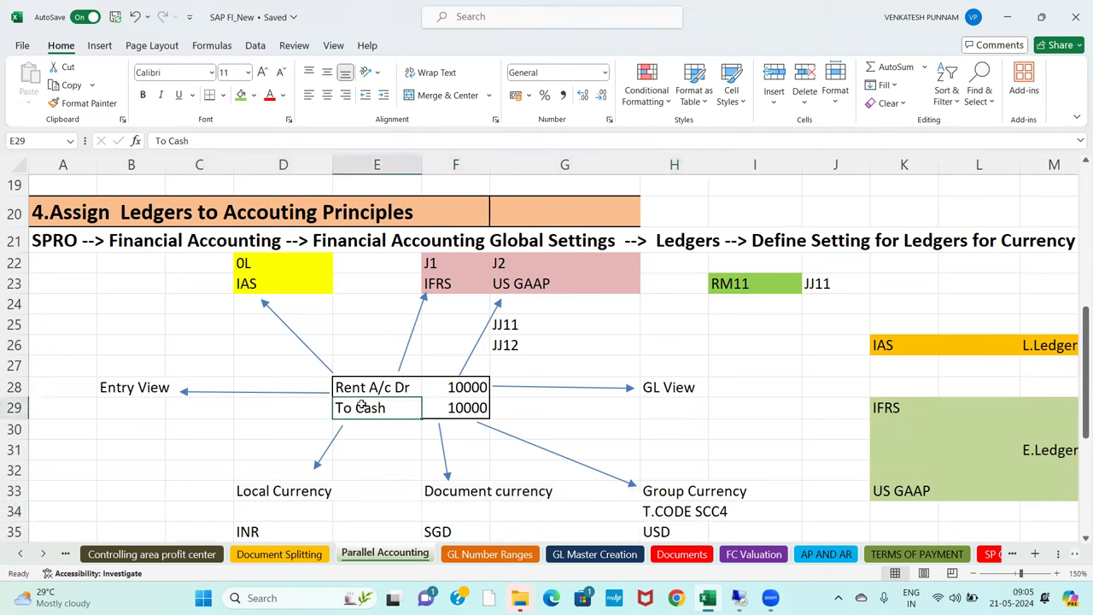
{"action": "left_click", "coordinate": [263, 284]}
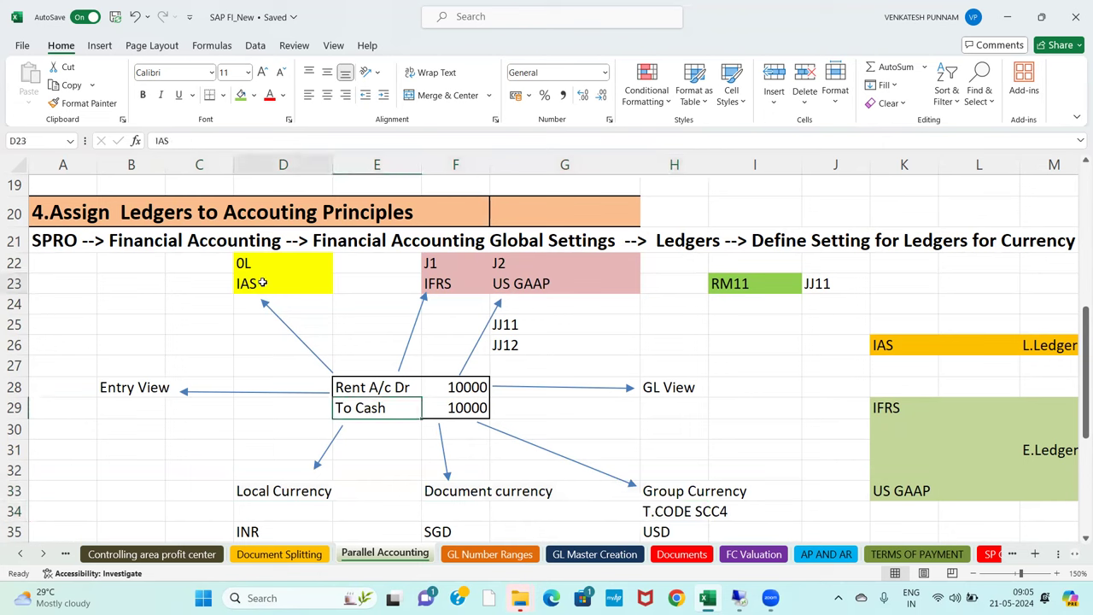
{"action": "left_click", "coordinate": [256, 265]}
{"action": "left_click", "coordinate": [251, 283]}
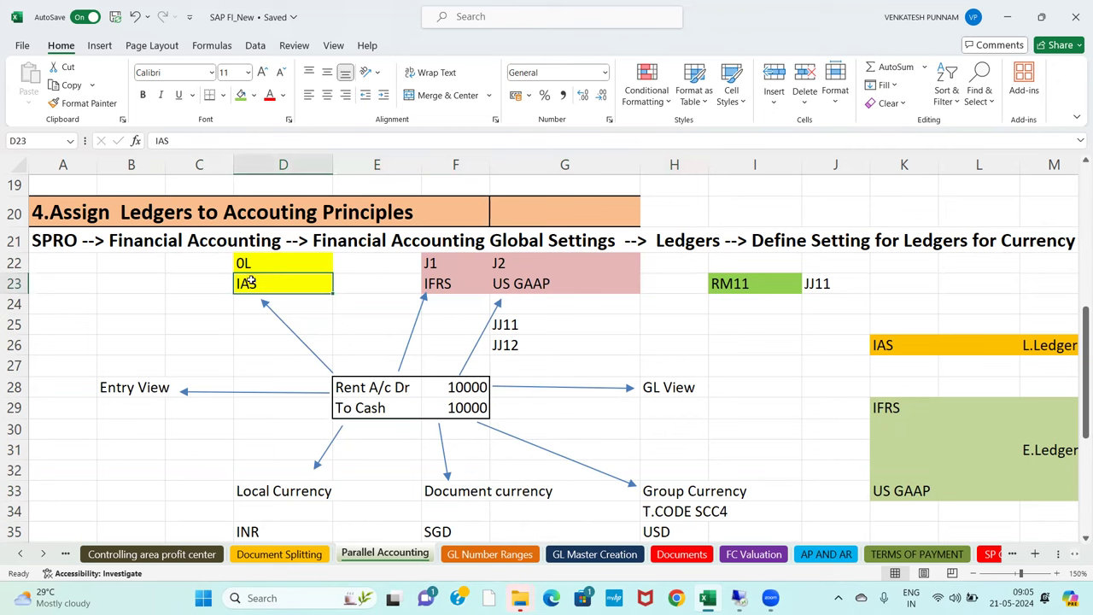
{"action": "left_click", "coordinate": [430, 263]}
{"action": "key", "text": "shift+Right"}
{"action": "key", "text": "shift+Right"}
{"action": "key", "text": "shift+Left"}
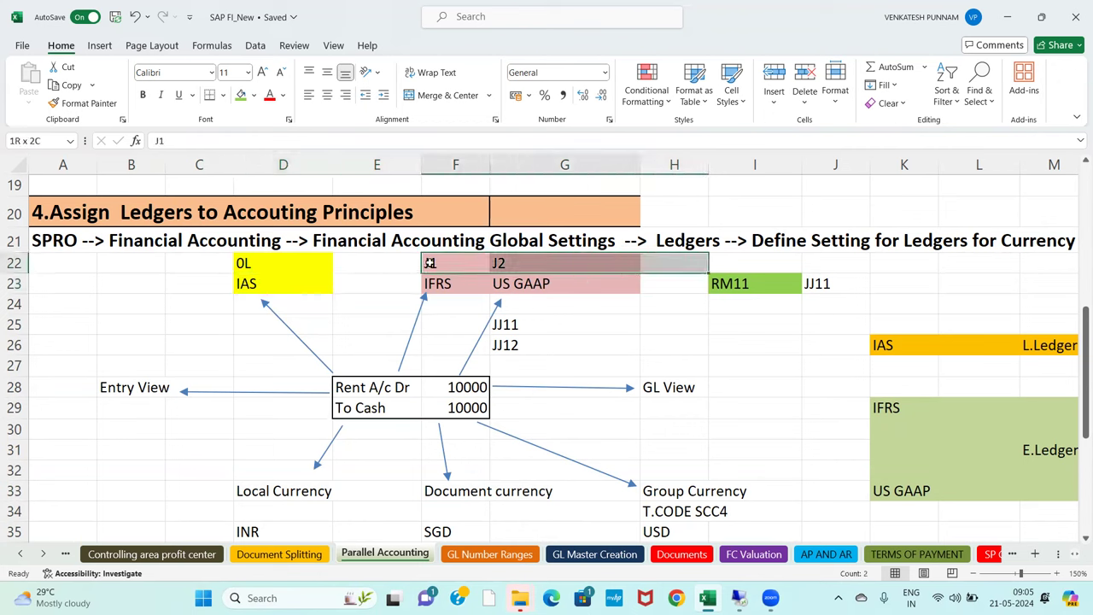
{"action": "key", "text": "shift+Down"}
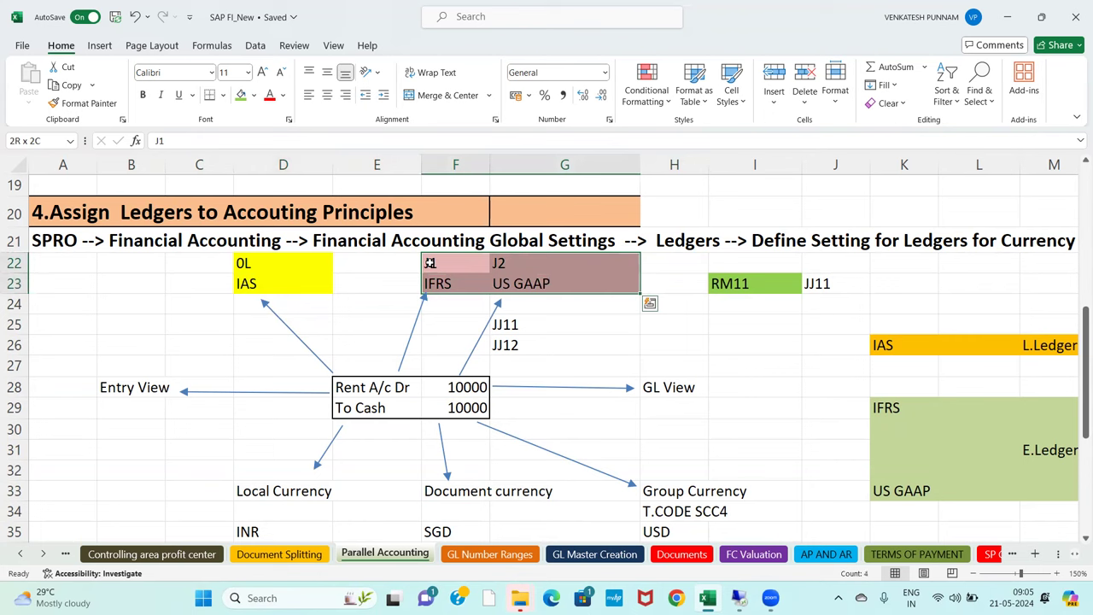
{"action": "left_click", "coordinate": [193, 268], "text": "shift"}
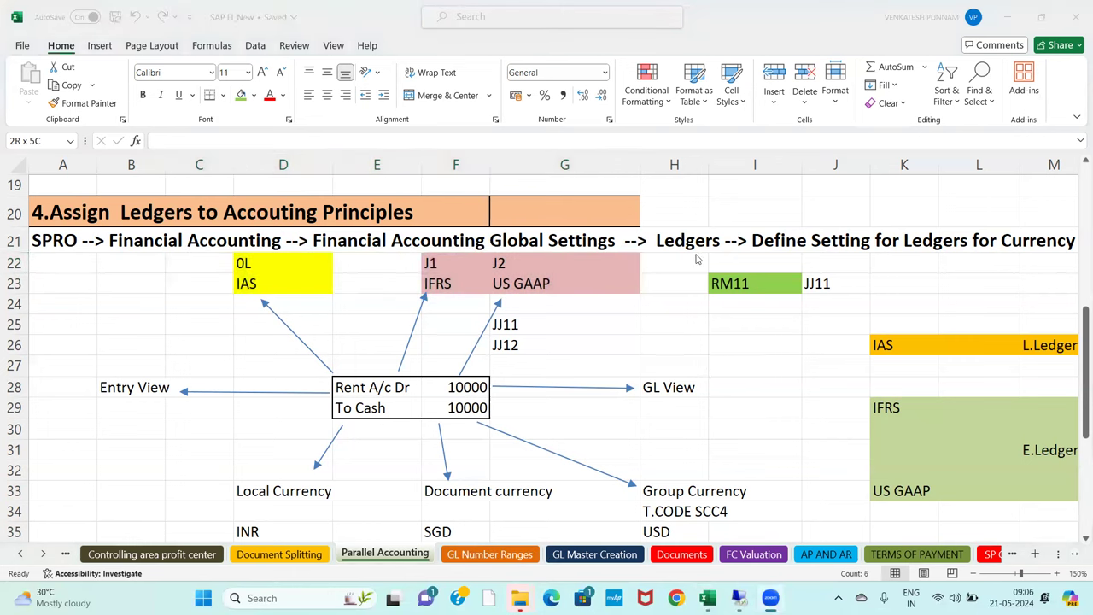
Highlight section 4's heading in row 20 (A20:G20) of the Parallel Accounting sheet.
{"action": "left_click", "coordinate": [209, 339]}
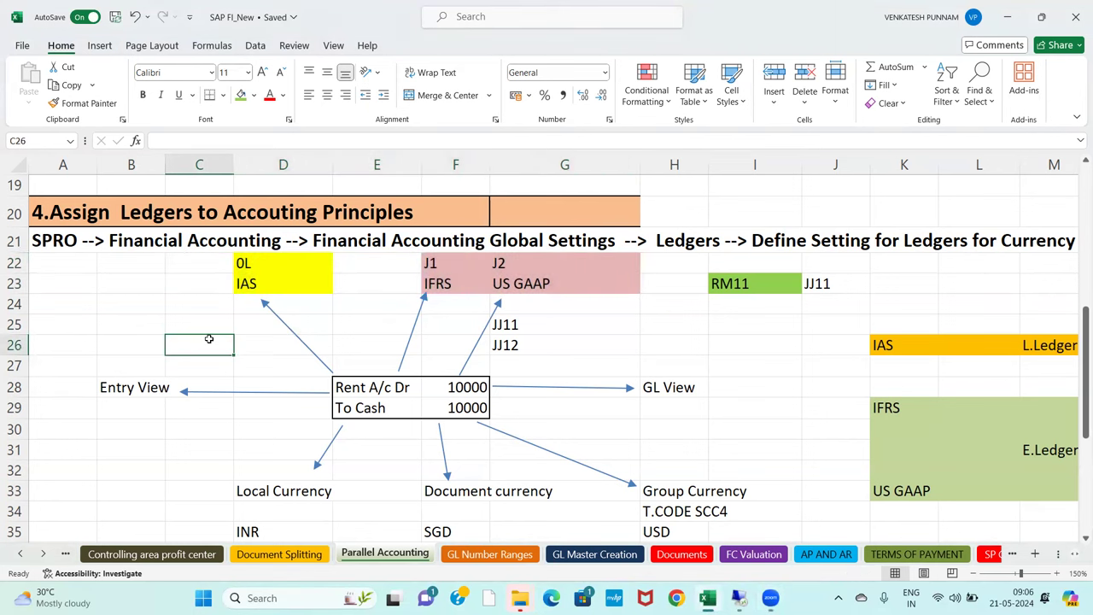
{"action": "key", "text": "Up"}
{"action": "key", "text": "Up"}
{"action": "key", "text": "Up"}
{"action": "key", "text": "Up"}
{"action": "key", "text": "Up"}
{"action": "key", "text": "Up"}
{"action": "key", "text": "Up"}
{"action": "key", "text": "Up"}
{"action": "key", "text": "Up"}
{"action": "key", "text": "Up"}
{"action": "key", "text": "Up"}
{"action": "key", "text": "Up"}
{"action": "key", "text": "Up"}
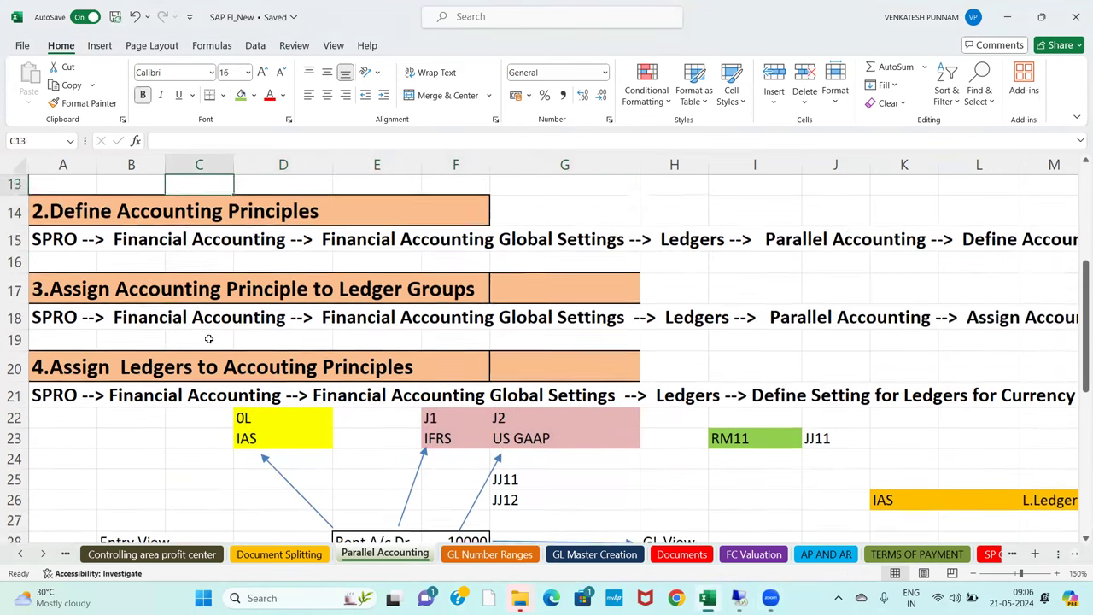
{"action": "left_click", "coordinate": [81, 390]}
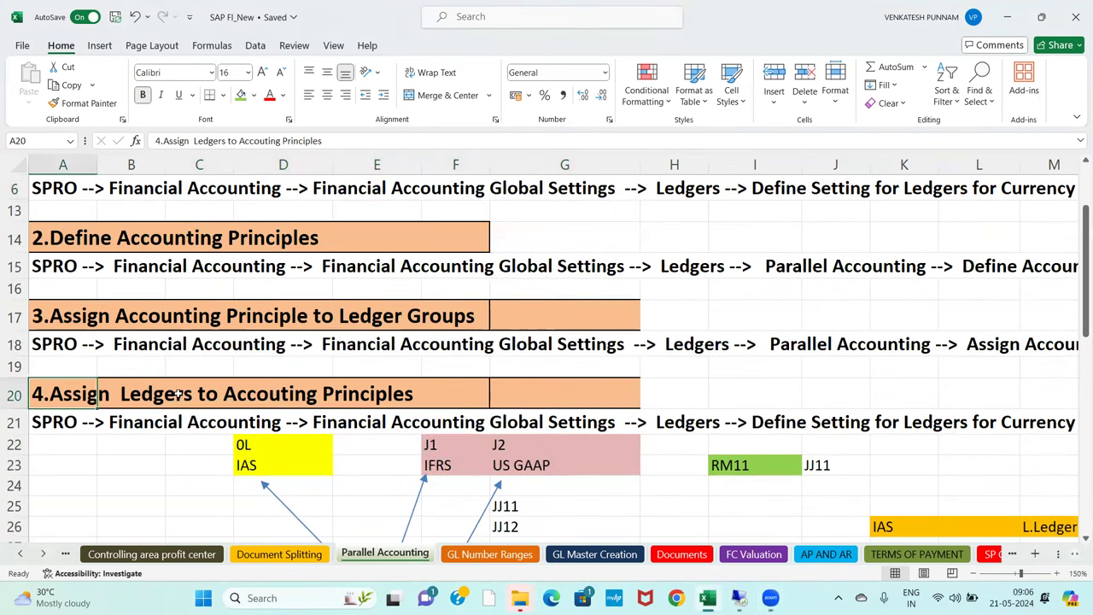
{"action": "left_click", "coordinate": [307, 395]}
{"action": "left_click", "coordinate": [64, 395]}
{"action": "left_click_drag", "start_coordinate": [64, 395], "coordinate": [598, 395]}
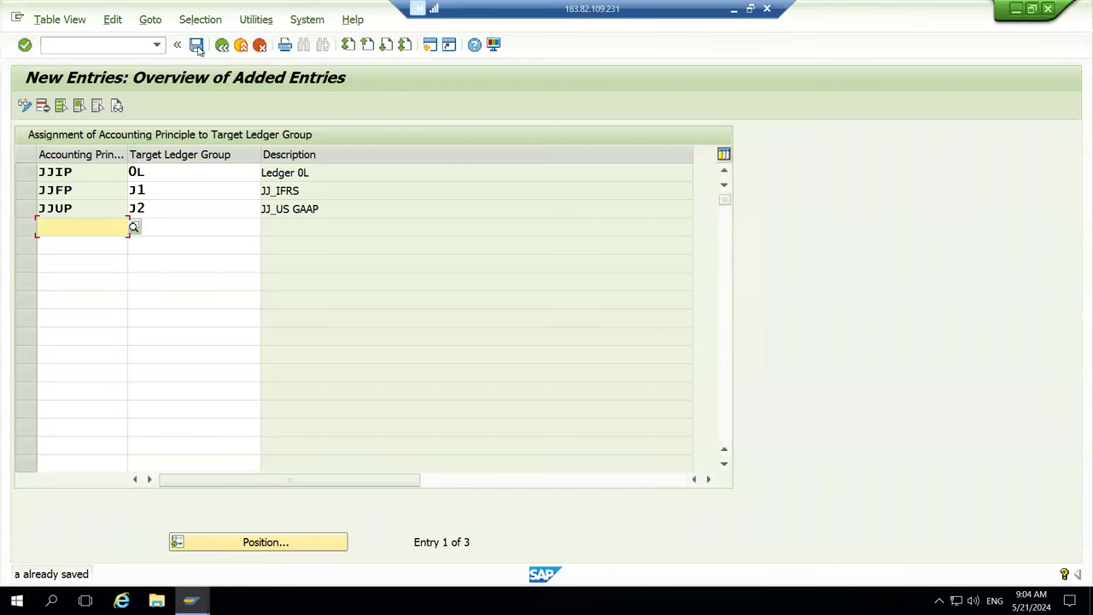
Back out of the new-entries overview to the SAP start menu and run transaction SPRO.
{"action": "left_click", "coordinate": [222, 45]}
{"action": "left_click", "coordinate": [222, 46]}
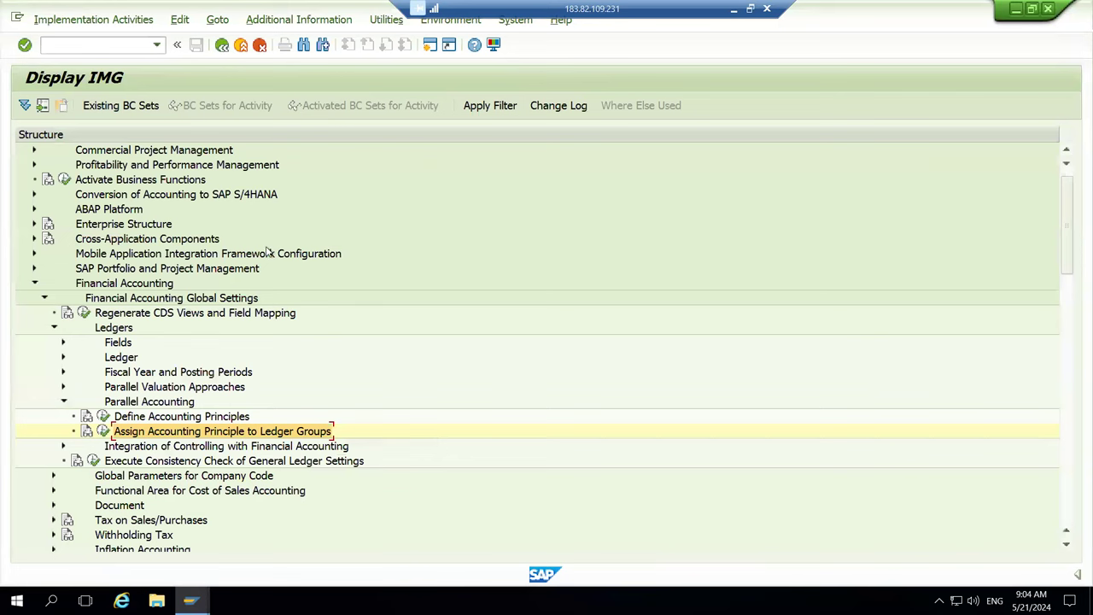
{"action": "left_click", "coordinate": [222, 47]}
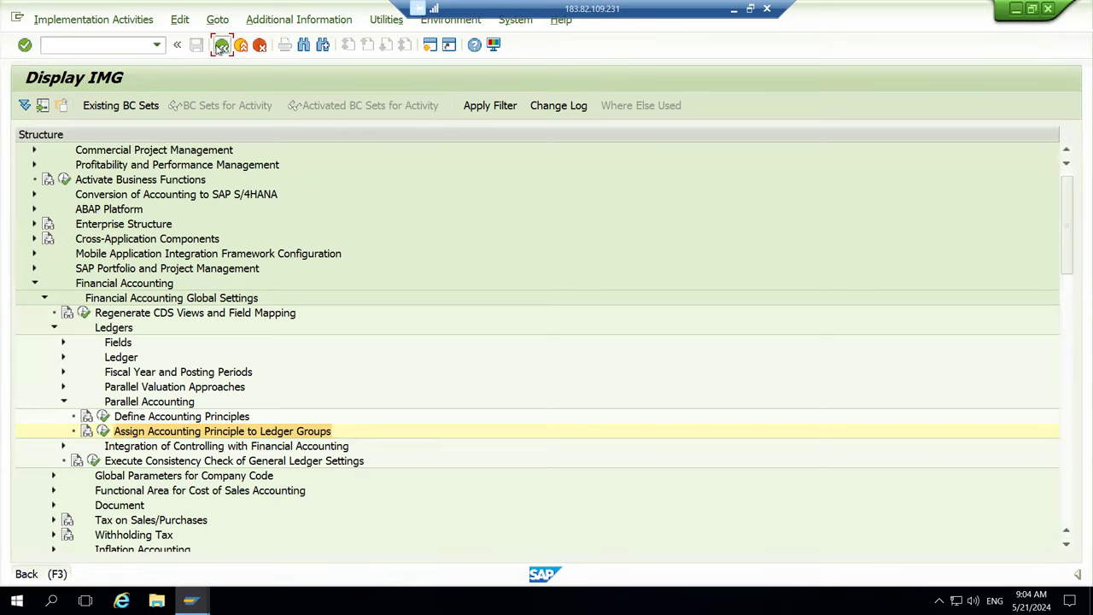
{"action": "left_click", "coordinate": [220, 45]}
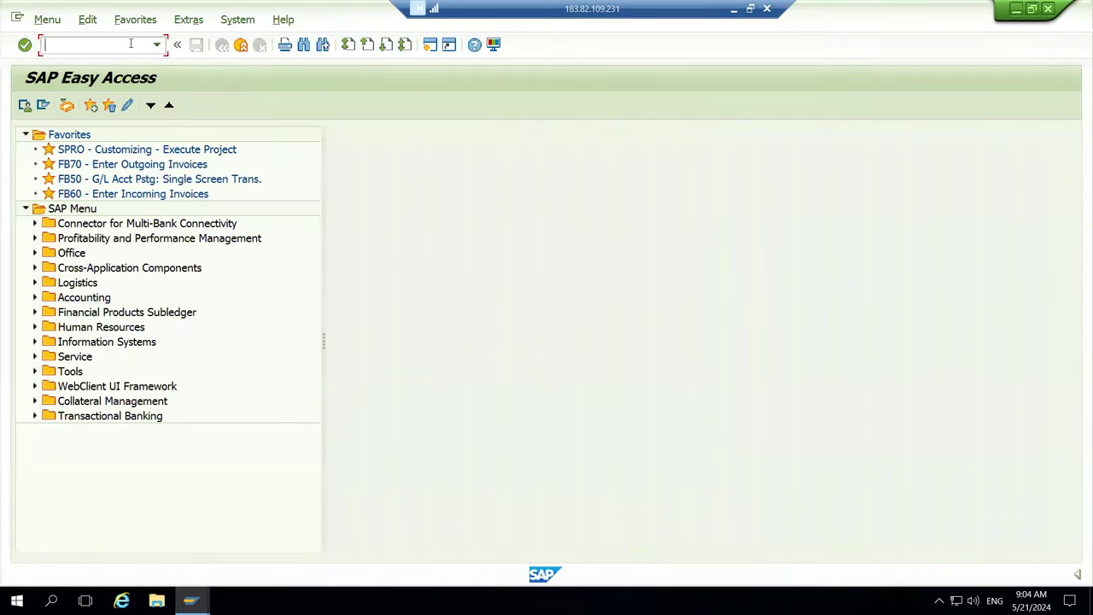
{"action": "type", "text": "SPRO"}
{"action": "key", "text": "Return"}
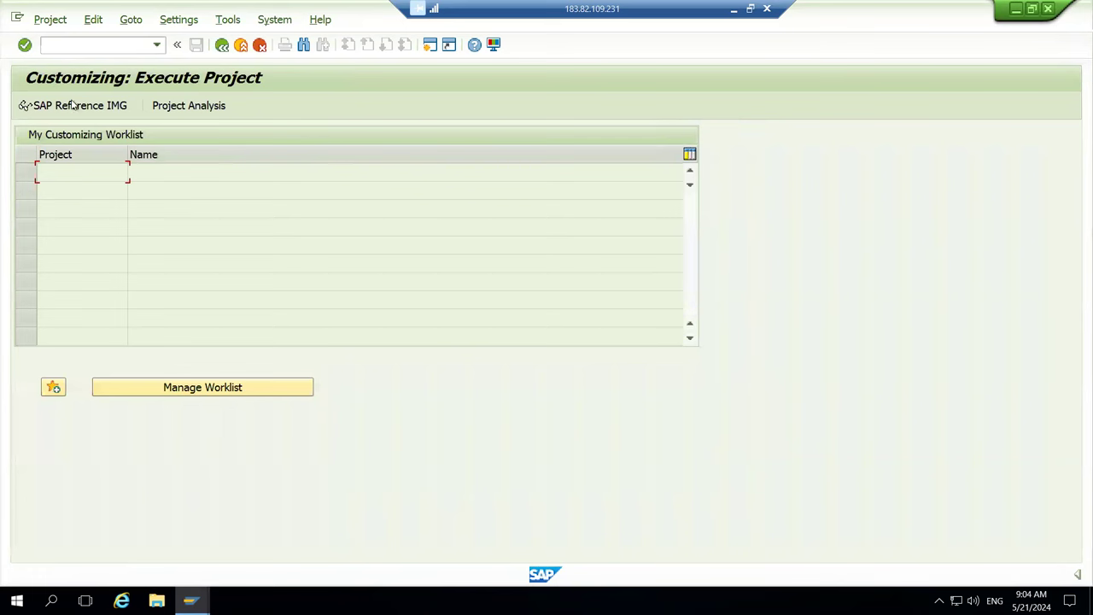
Expand the IMG to Financial Accounting Global Settings > Ledgers > Ledger > Define Settings for Ledgers and Currency Types.
{"action": "left_click", "coordinate": [71, 106]}
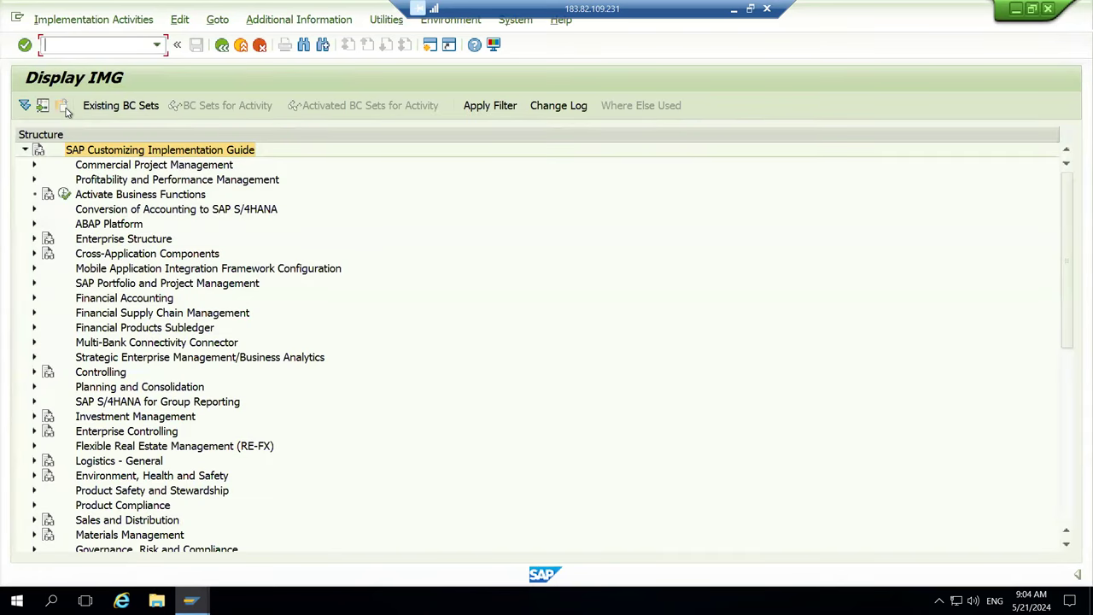
{"action": "left_click", "coordinate": [112, 196]}
{"action": "key", "text": "Down"}
{"action": "key", "text": "Down"}
{"action": "key", "text": "Down"}
{"action": "key", "text": "Down"}
{"action": "key", "text": "Down"}
{"action": "key", "text": "Down"}
{"action": "key", "text": "Down"}
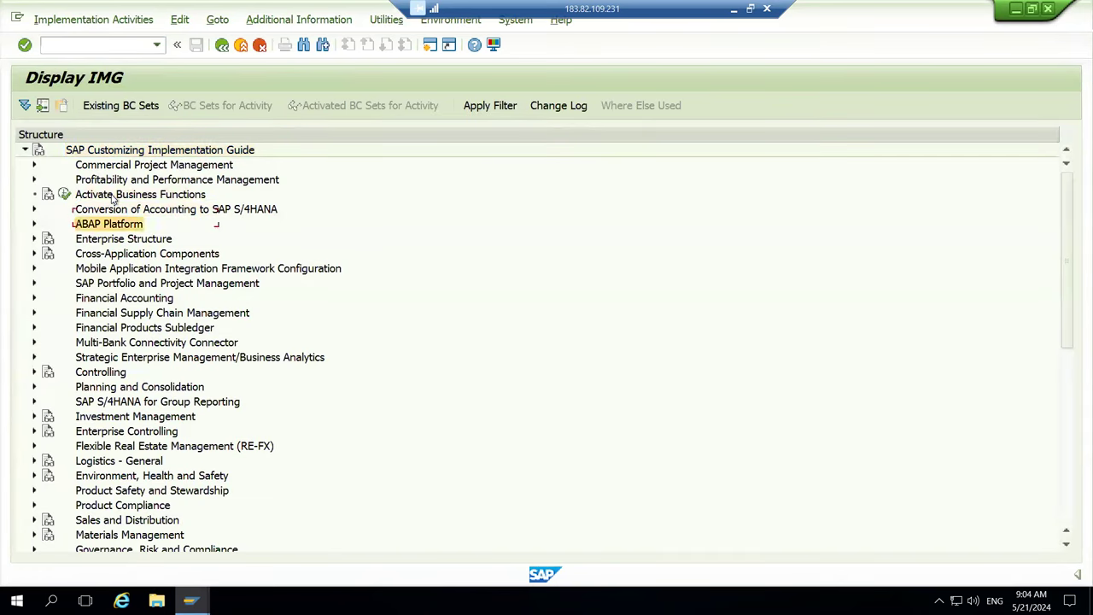
{"action": "key", "text": "Right"}
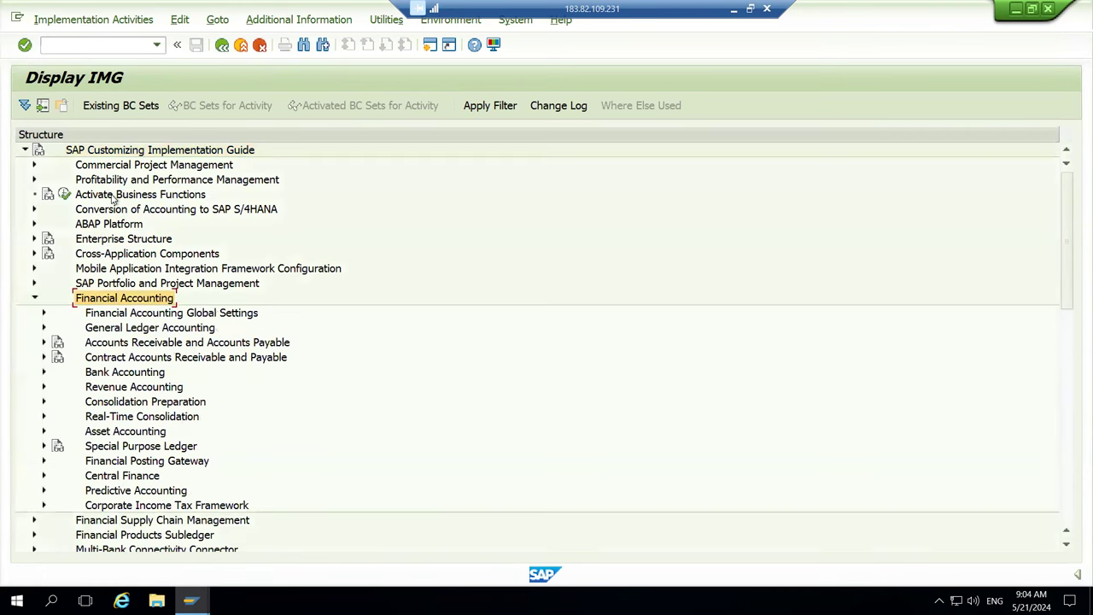
{"action": "key", "text": "Down"}
{"action": "key", "text": "Down"}
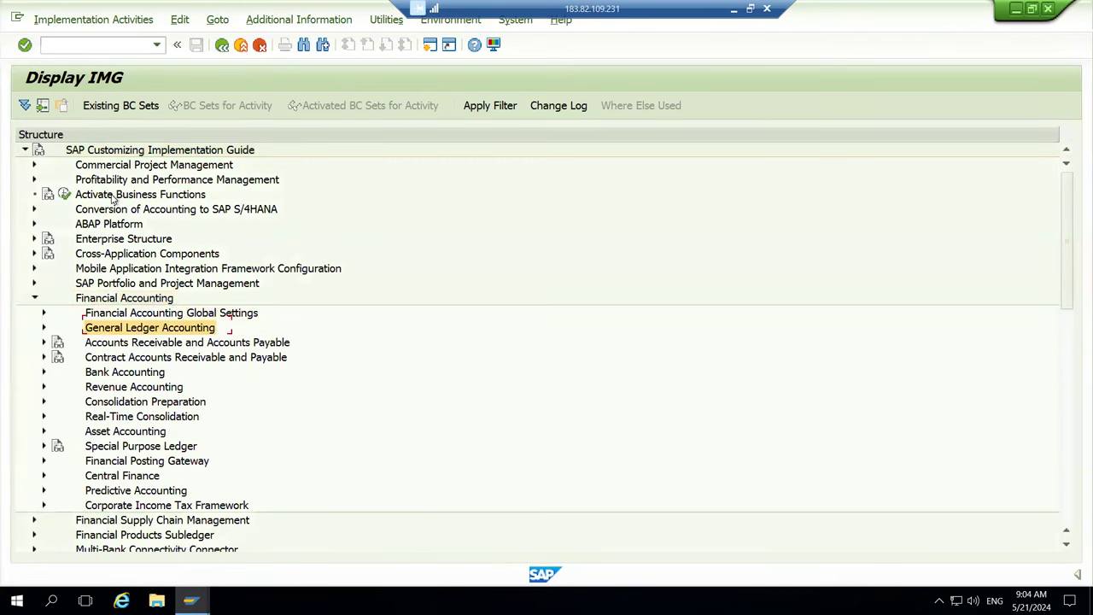
{"action": "key", "text": "Up"}
{"action": "key", "text": "Right"}
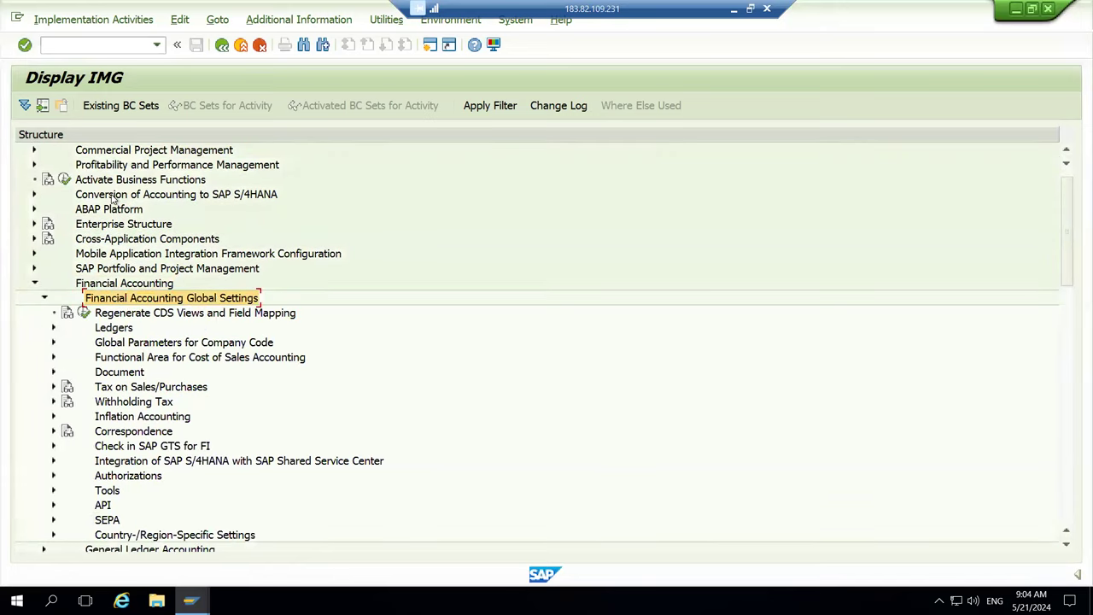
{"action": "key", "text": "Down"}
{"action": "key", "text": "Down"}
{"action": "key", "text": "Right"}
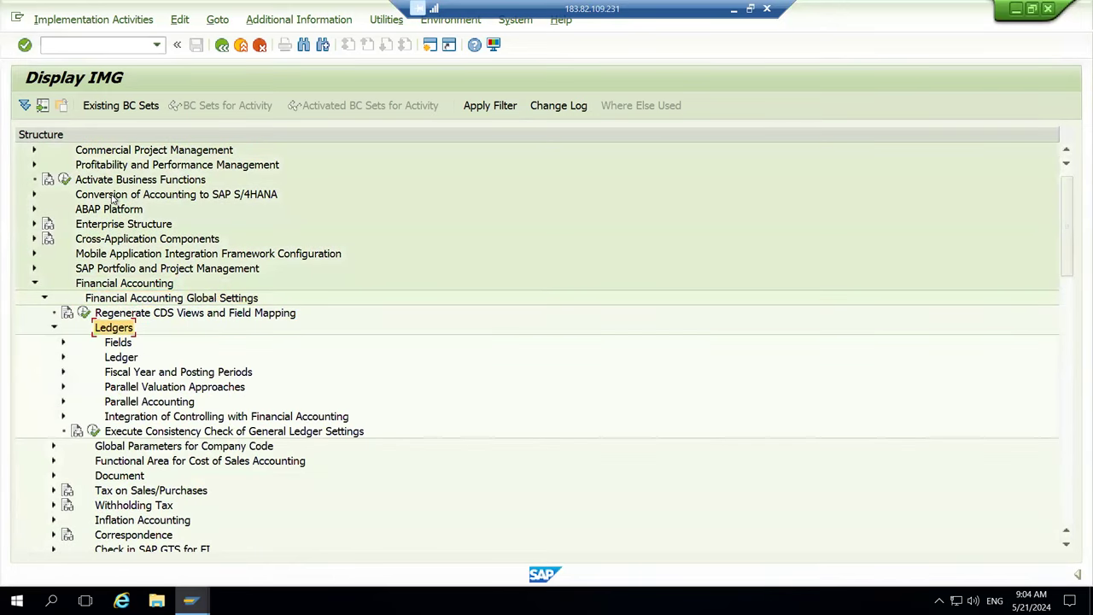
{"action": "key", "text": "Down"}
{"action": "key", "text": "Down"}
{"action": "key", "text": "Right"}
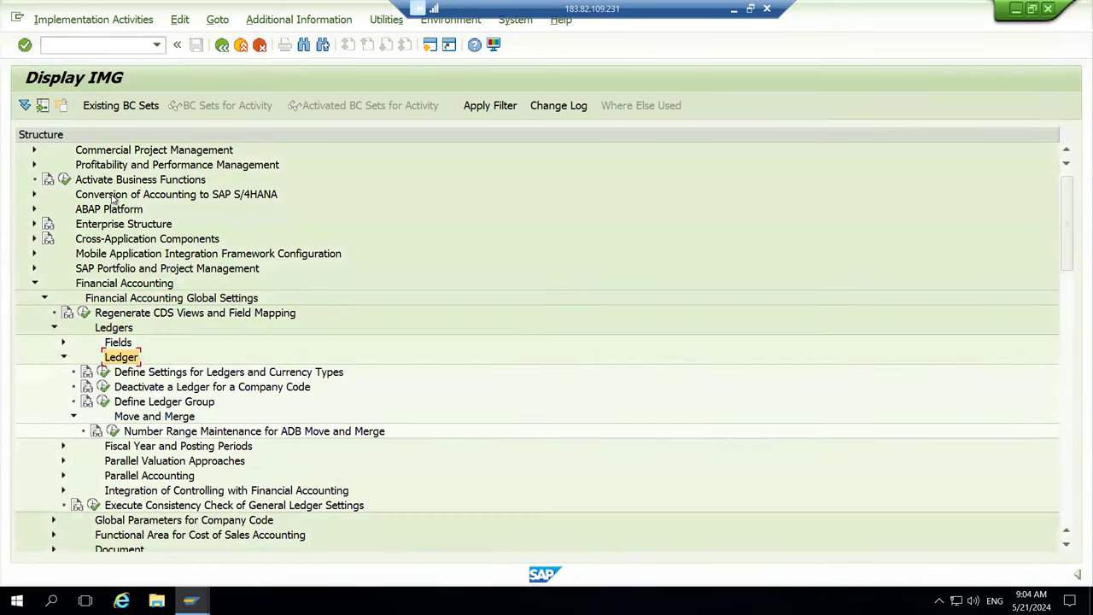
{"action": "key", "text": "Down"}
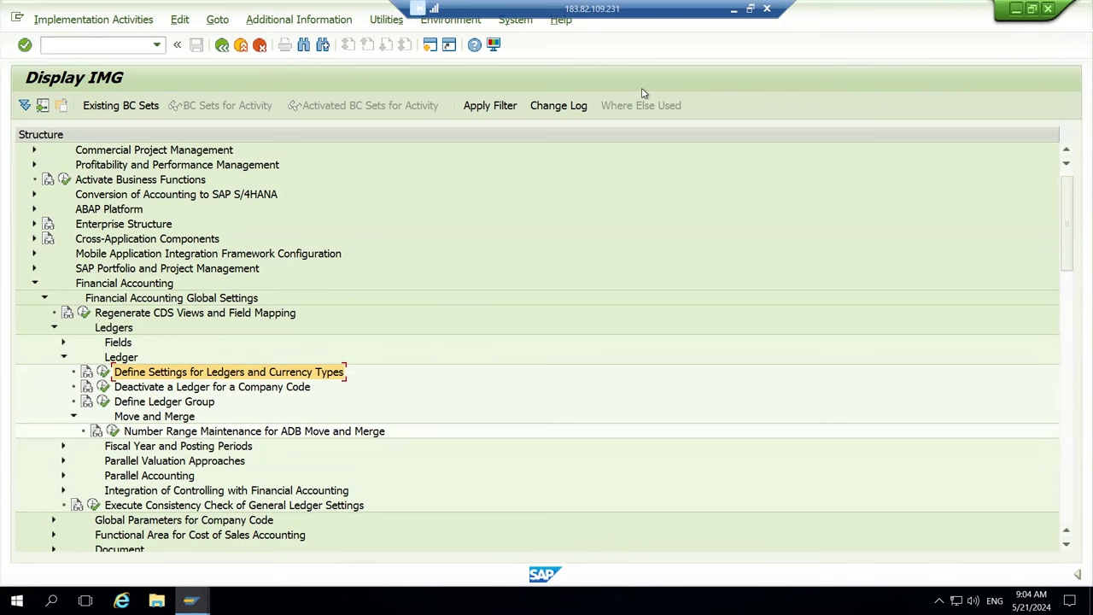
{"action": "left_click", "coordinate": [732, 10]}
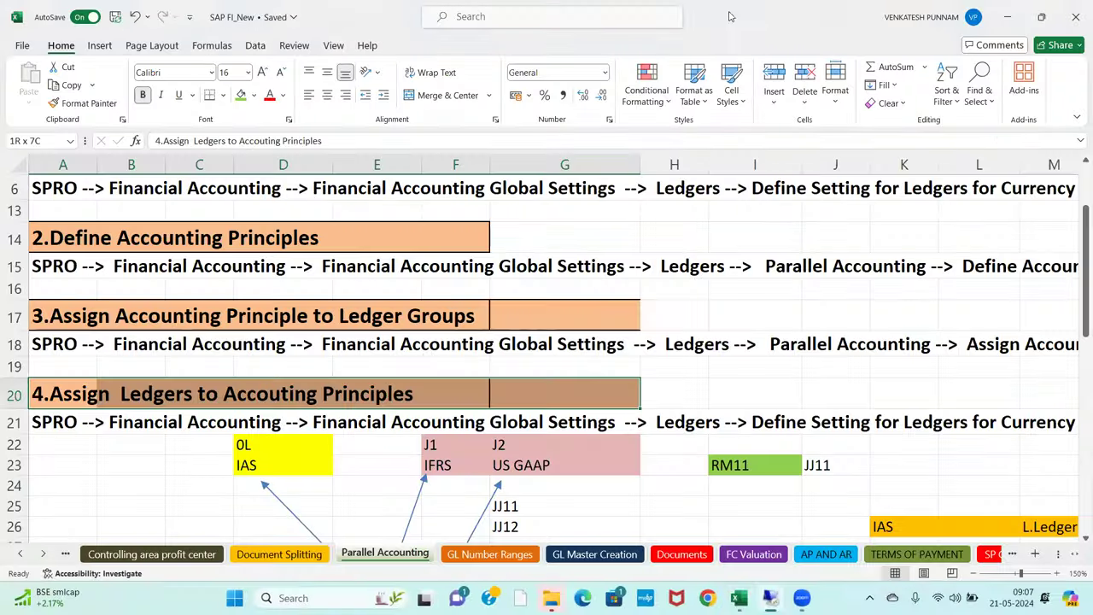
{"action": "left_click", "coordinate": [255, 447]}
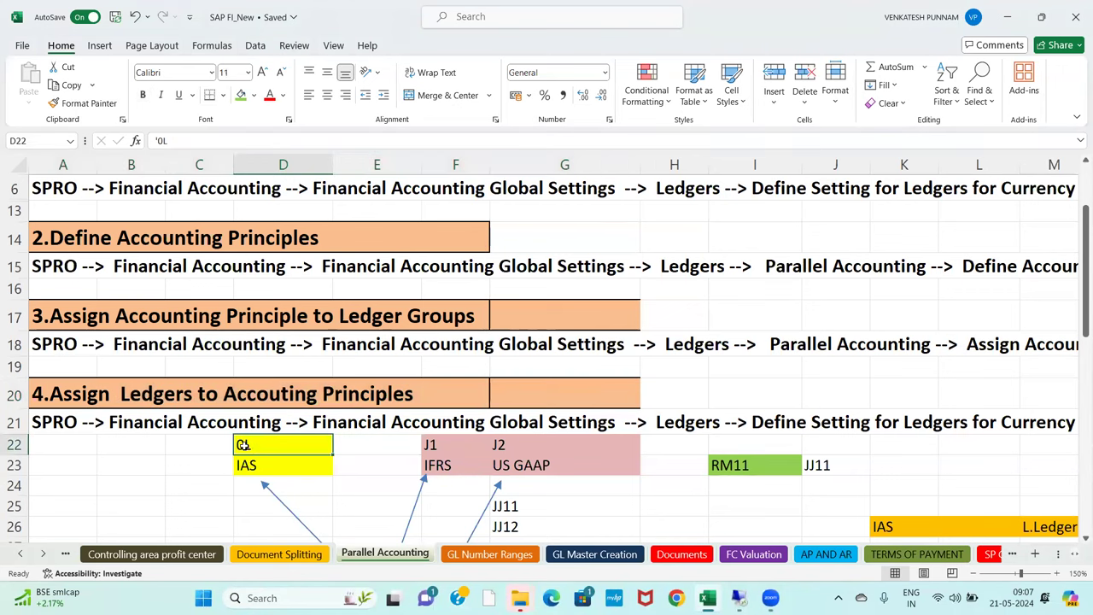
{"action": "left_click", "coordinate": [252, 478]}
{"action": "key", "text": "Down"}
{"action": "key", "text": "Down"}
{"action": "key", "text": "Down"}
{"action": "key", "text": "Down"}
{"action": "key", "text": "Down"}
{"action": "key", "text": "Down"}
{"action": "key", "text": "Down"}
{"action": "key", "text": "Down"}
{"action": "key", "text": "Down"}
{"action": "key", "text": "Down"}
{"action": "key", "text": "Down"}
{"action": "key", "text": "Down"}
{"action": "key", "text": "Down"}
{"action": "key", "text": "Down"}
{"action": "key", "text": "Down"}
{"action": "key", "text": "Down"}
{"action": "key", "text": "Down"}
{"action": "key", "text": "Down"}
{"action": "key", "text": "Down"}
{"action": "key", "text": "Down"}
{"action": "key", "text": "Down"}
{"action": "key", "text": "Down"}
{"action": "key", "text": "Down"}
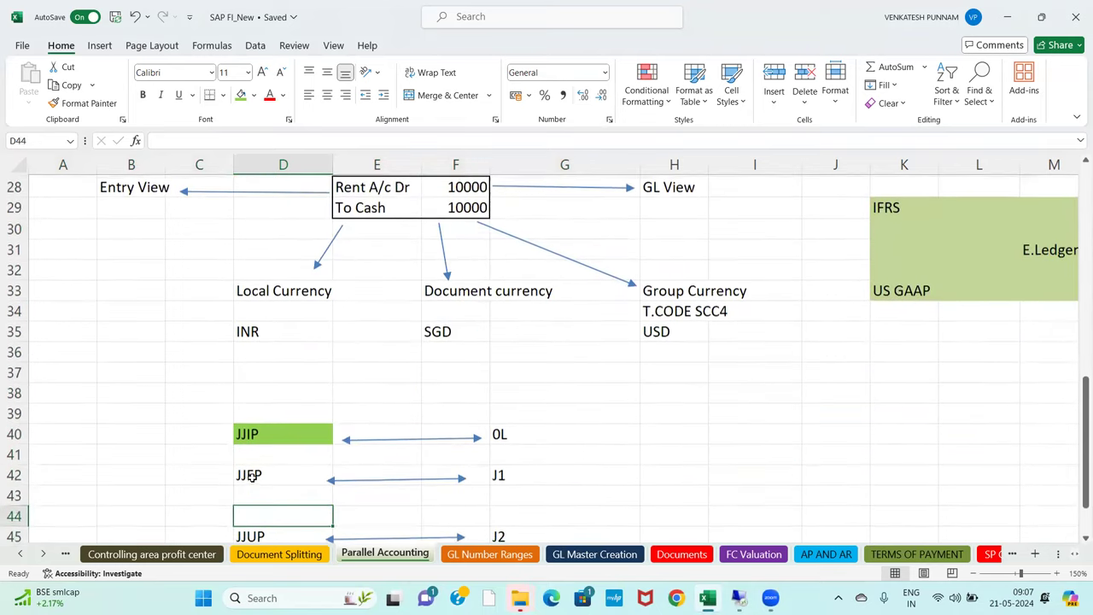
{"action": "left_click", "coordinate": [500, 370]}
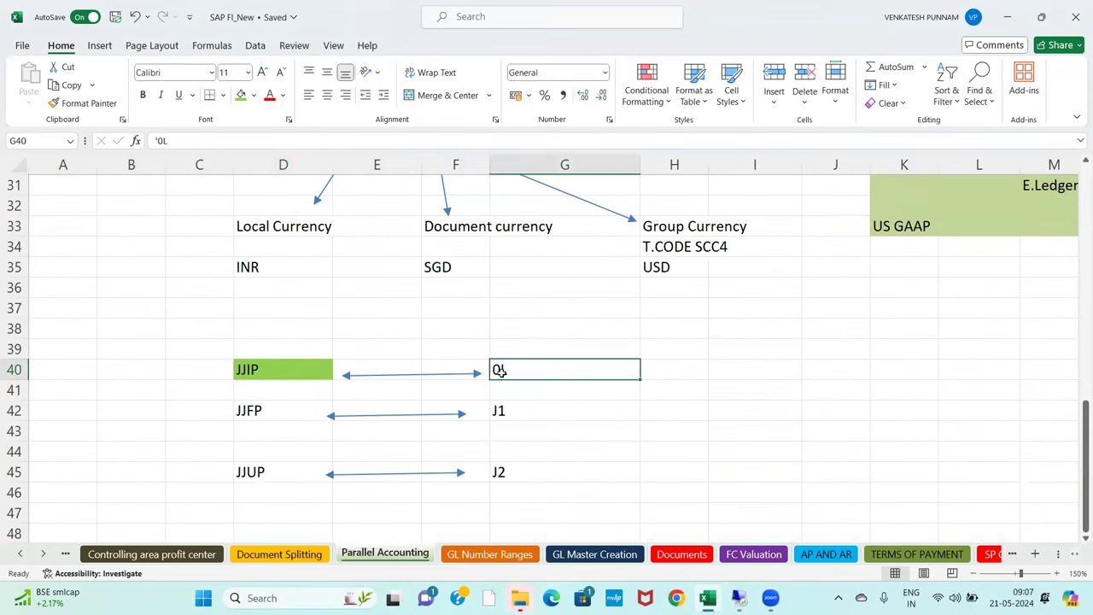
{"action": "left_click", "coordinate": [254, 373]}
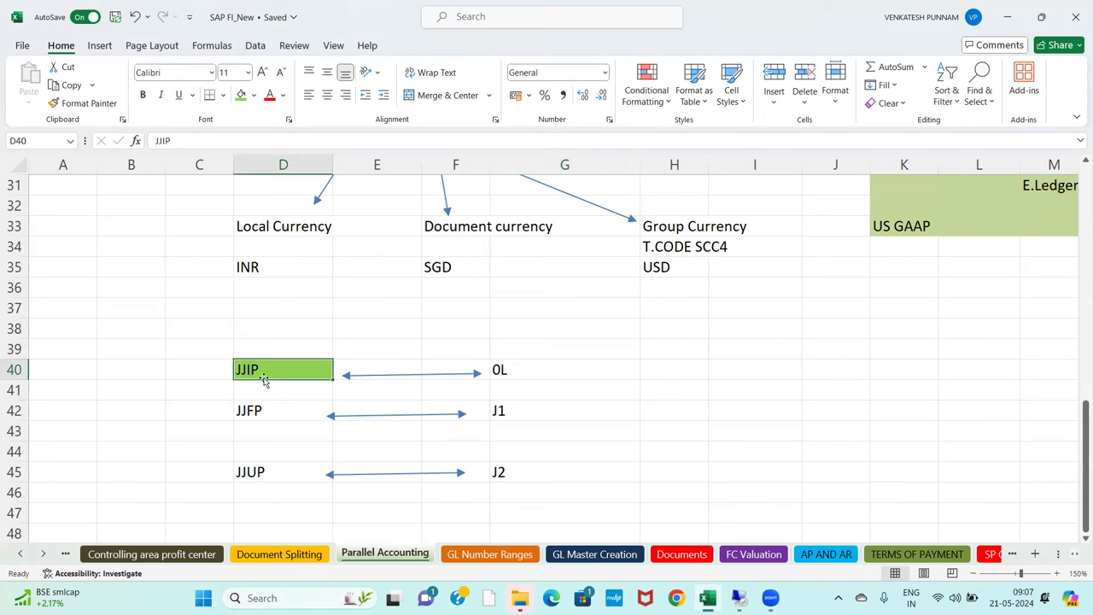
{"action": "left_click", "coordinate": [525, 414]}
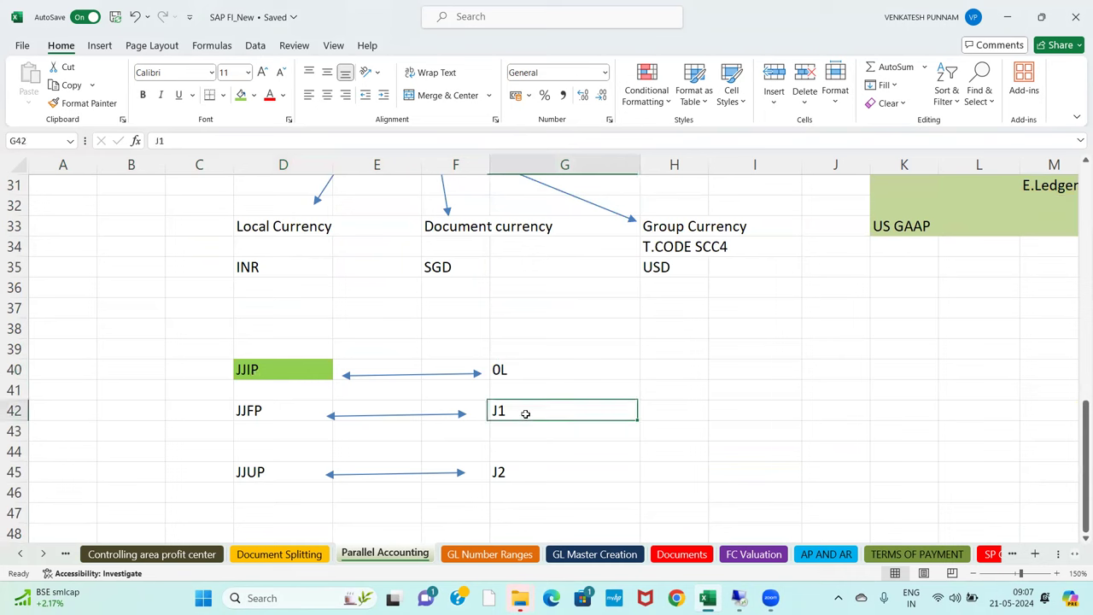
{"action": "left_click", "coordinate": [269, 412]}
{"action": "left_click", "coordinate": [518, 476]}
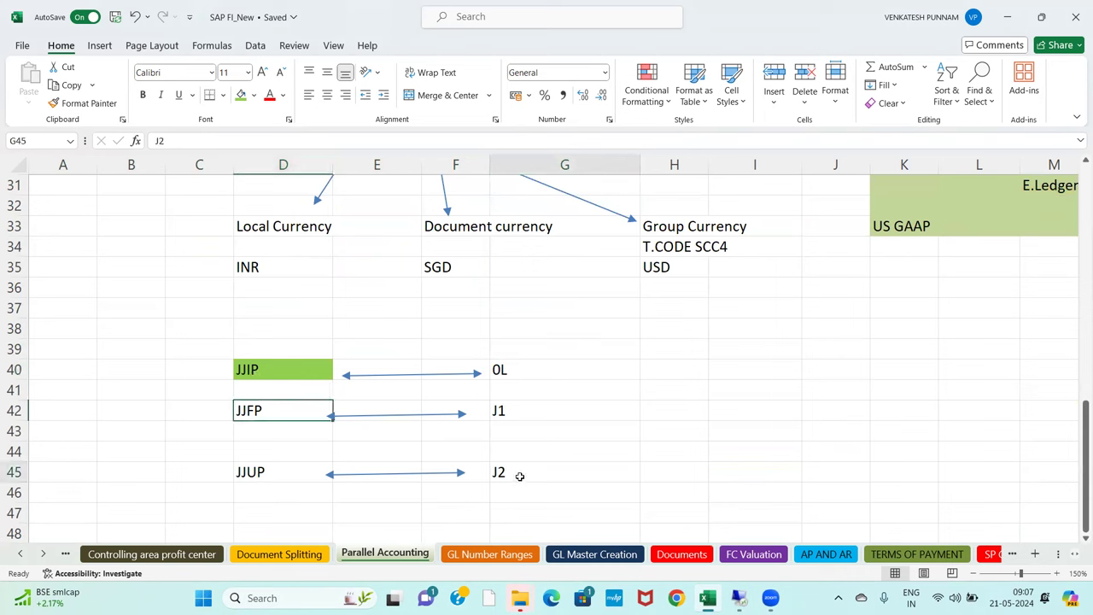
{"action": "left_click", "coordinate": [284, 479]}
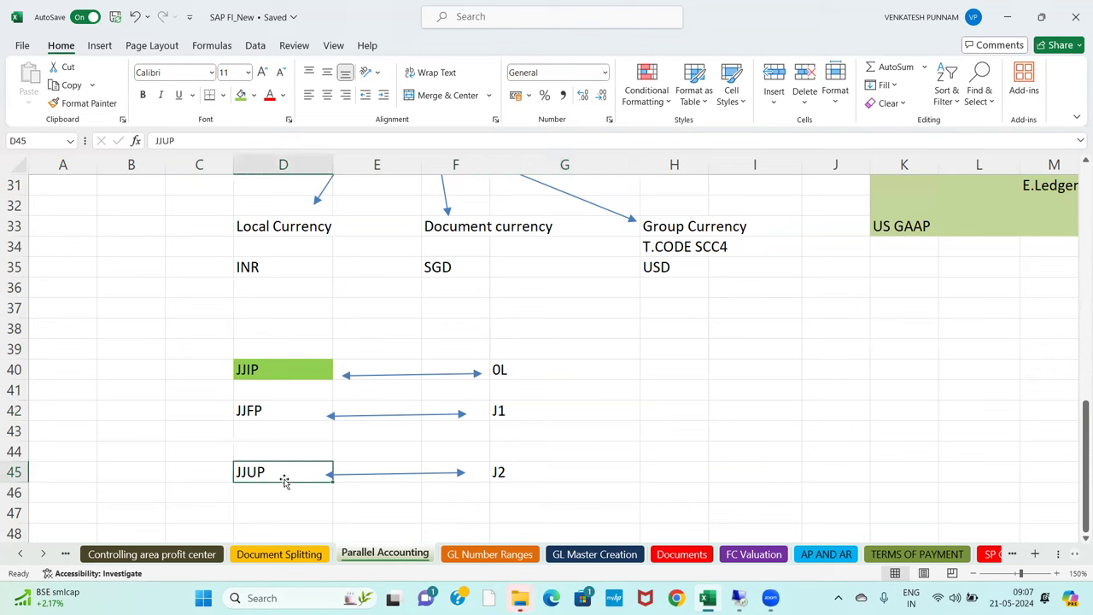
{"action": "left_click", "coordinate": [522, 367]}
{"action": "left_click", "coordinate": [522, 356]}
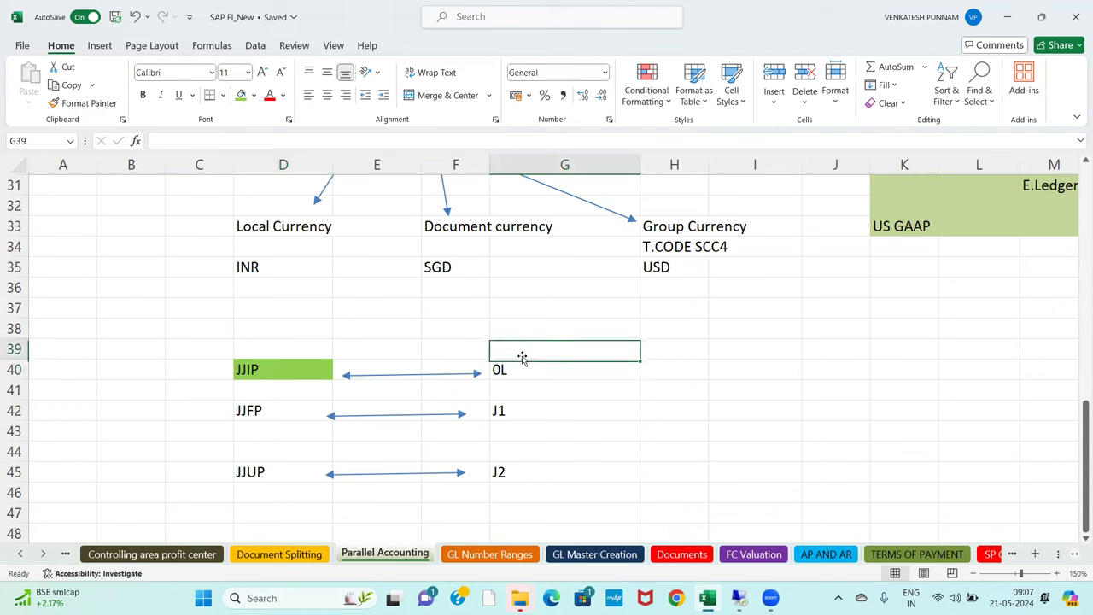
{"action": "key", "text": "shift+Down"}
{"action": "key", "text": "shift+Down"}
{"action": "key", "text": "shift+Down"}
{"action": "key", "text": "shift+Down"}
{"action": "key", "text": "shift+Down"}
{"action": "key", "text": "shift+Down"}
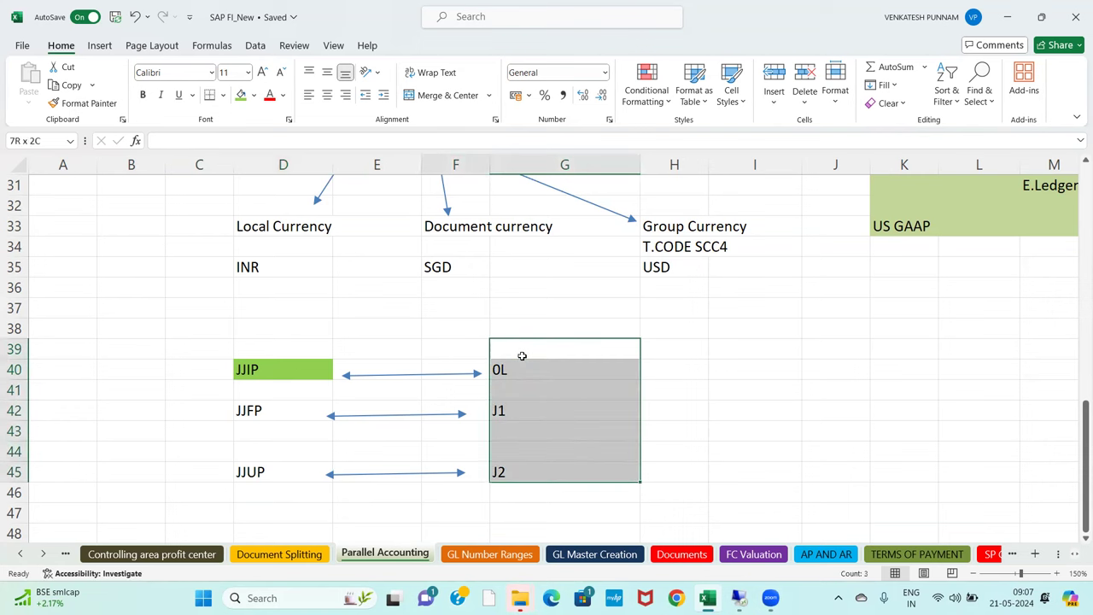
{"action": "key", "text": "shift+Left"}
{"action": "key", "text": "shift+Left"}
{"action": "key", "text": "shift+Left"}
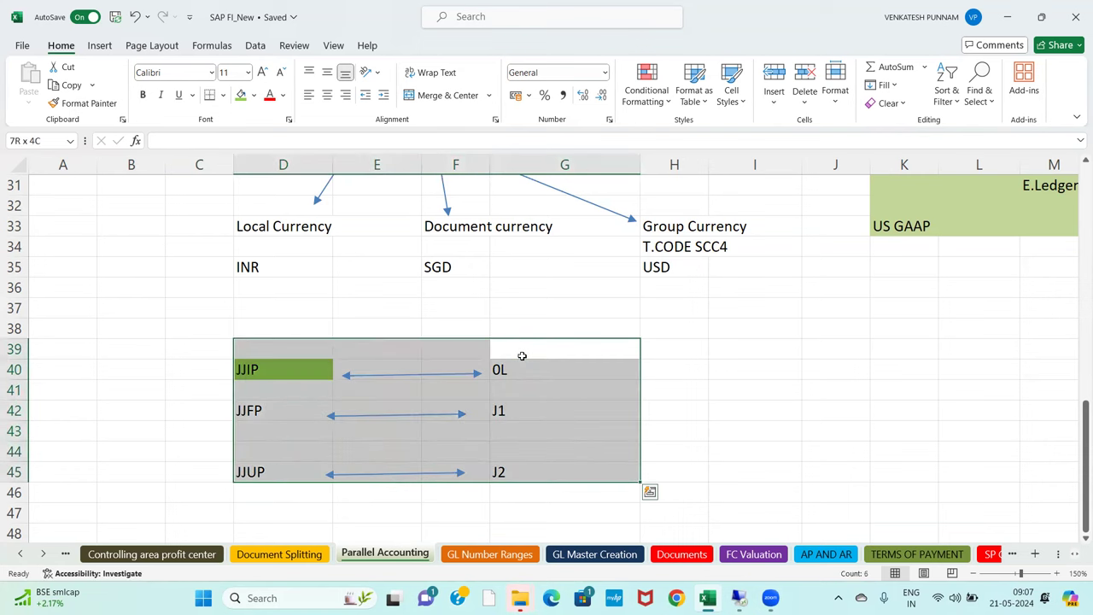
{"action": "left_click", "coordinate": [317, 344]}
{"action": "key", "text": "shift+Down"}
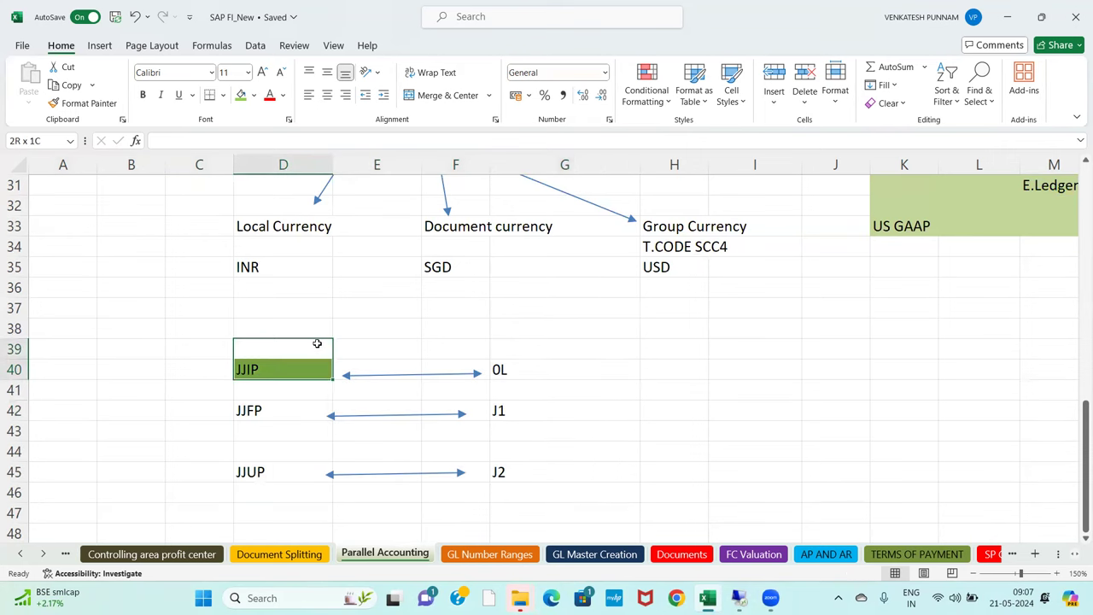
{"action": "key", "text": "shift+Down"}
{"action": "key", "text": "shift+Down"}
{"action": "key", "text": "shift+Down"}
{"action": "key", "text": "shift+Down"}
{"action": "key", "text": "shift+Down"}
{"action": "key", "text": "shift+Down"}
{"action": "left_click", "coordinate": [516, 354]}
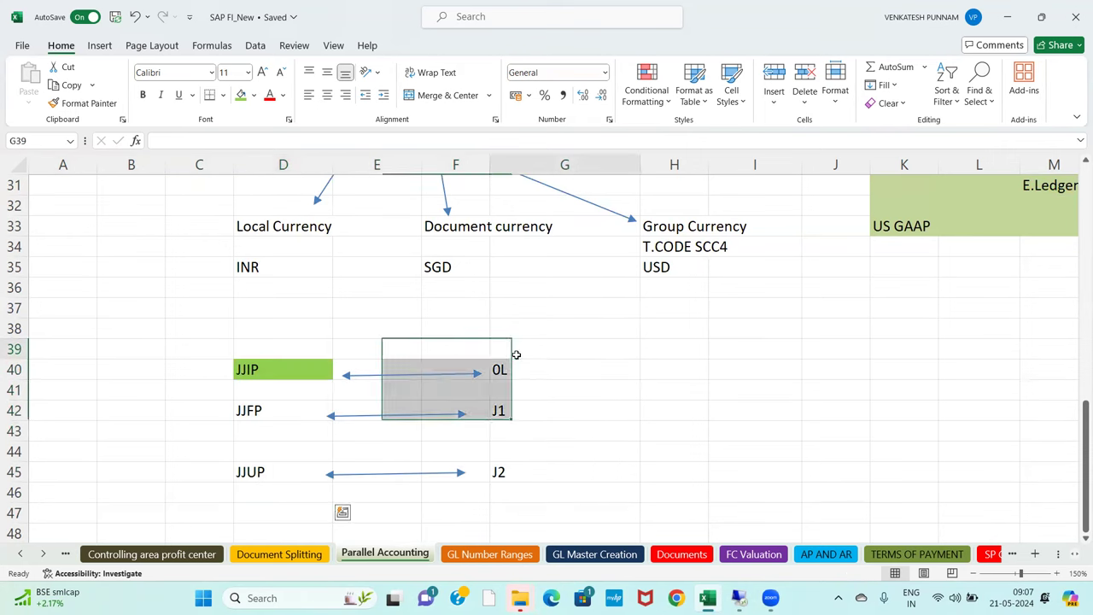
{"action": "key", "text": "shift+Down"}
{"action": "key", "text": "shift+Down"}
{"action": "key", "text": "shift+Down"}
{"action": "key", "text": "shift+Down"}
{"action": "key", "text": "shift+Down"}
{"action": "key", "text": "shift+Down"}
{"action": "key", "text": "shift+Down"}
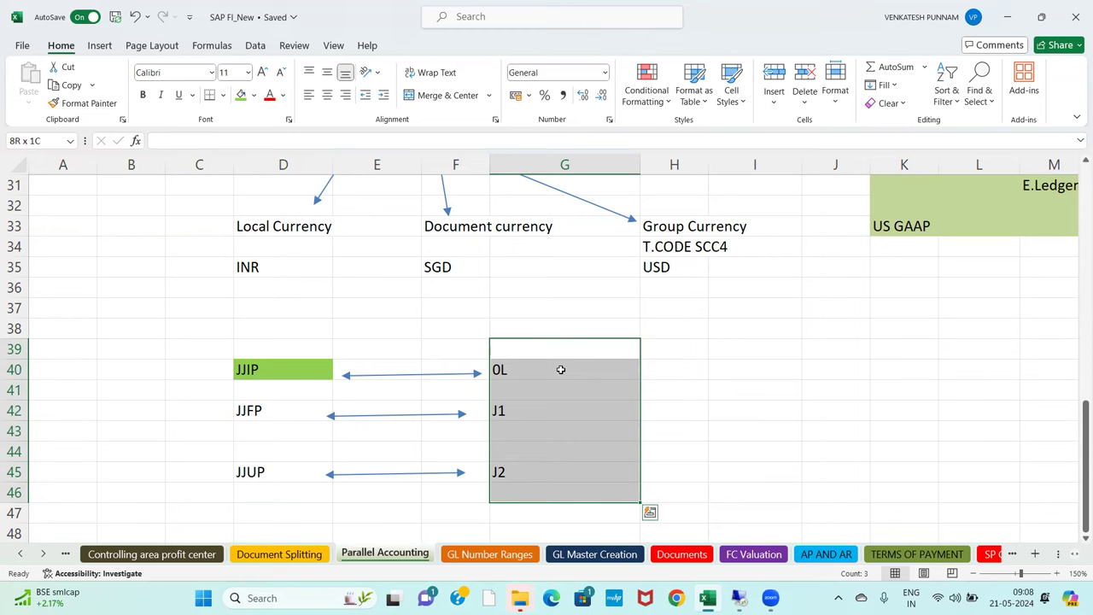
{"action": "left_click", "coordinate": [282, 305]}
{"action": "key", "text": "Up"}
{"action": "key", "text": "Up"}
{"action": "key", "text": "Up"}
{"action": "key", "text": "Up"}
{"action": "key", "text": "Up"}
{"action": "key", "text": "Up"}
{"action": "key", "text": "Up"}
{"action": "key", "text": "Up"}
{"action": "key", "text": "Up"}
{"action": "key", "text": "Up"}
{"action": "key", "text": "Up"}
{"action": "key", "text": "Up"}
{"action": "key", "text": "Up"}
{"action": "key", "text": "Up"}
{"action": "key", "text": "Up"}
{"action": "key", "text": "Up"}
{"action": "key", "text": "Up"}
{"action": "key", "text": "Up"}
{"action": "key", "text": "Up"}
{"action": "key", "text": "Up"}
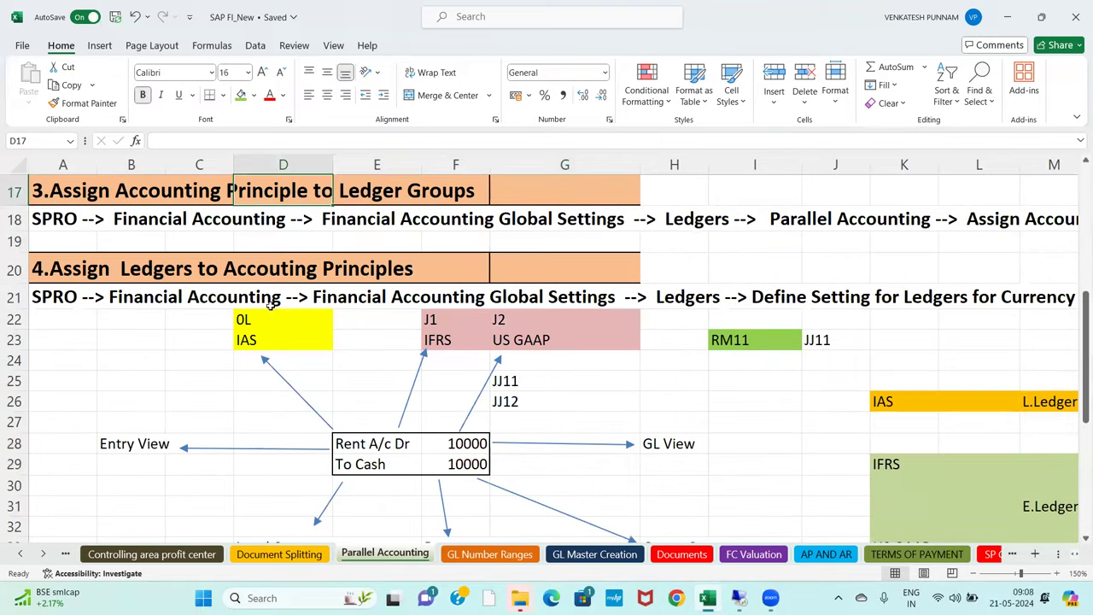
{"action": "left_click", "coordinate": [74, 275]}
{"action": "left_click_drag", "start_coordinate": [74, 275], "coordinate": [316, 274]}
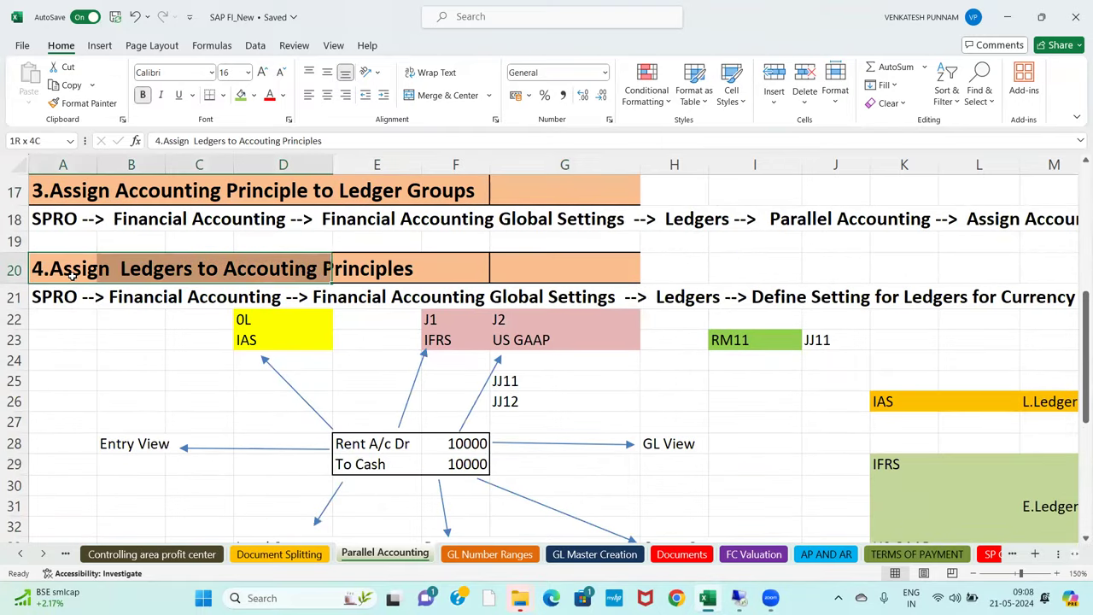
Execute Define Settings for Ledgers and Currency Types, dismiss the consistency check, and open ledger 0L's company code settings.
{"action": "key", "text": "alt+Tab"}
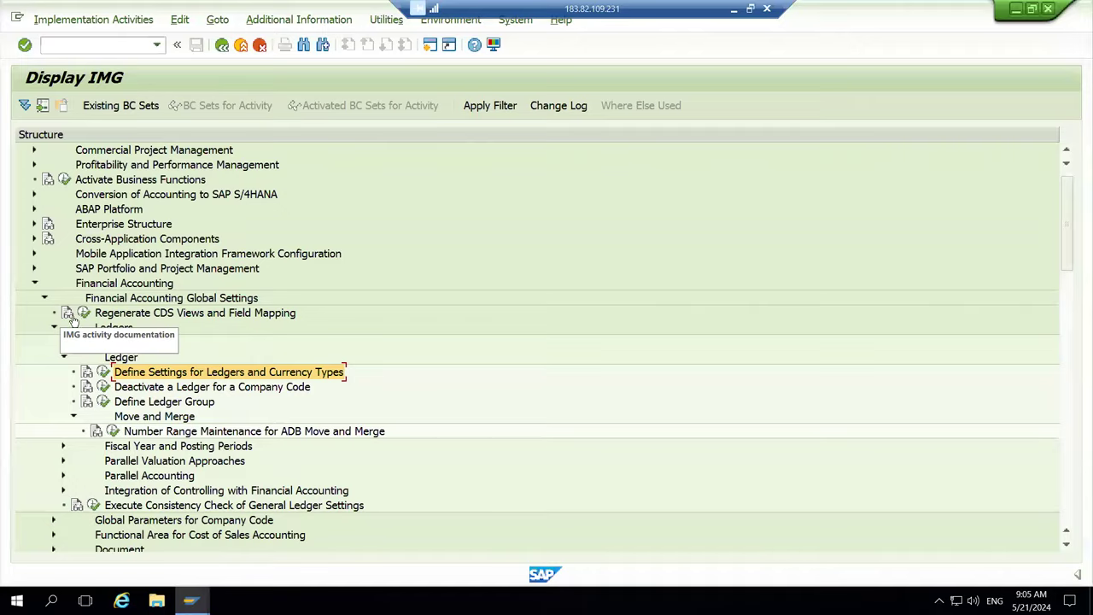
{"action": "left_click", "coordinate": [104, 376]}
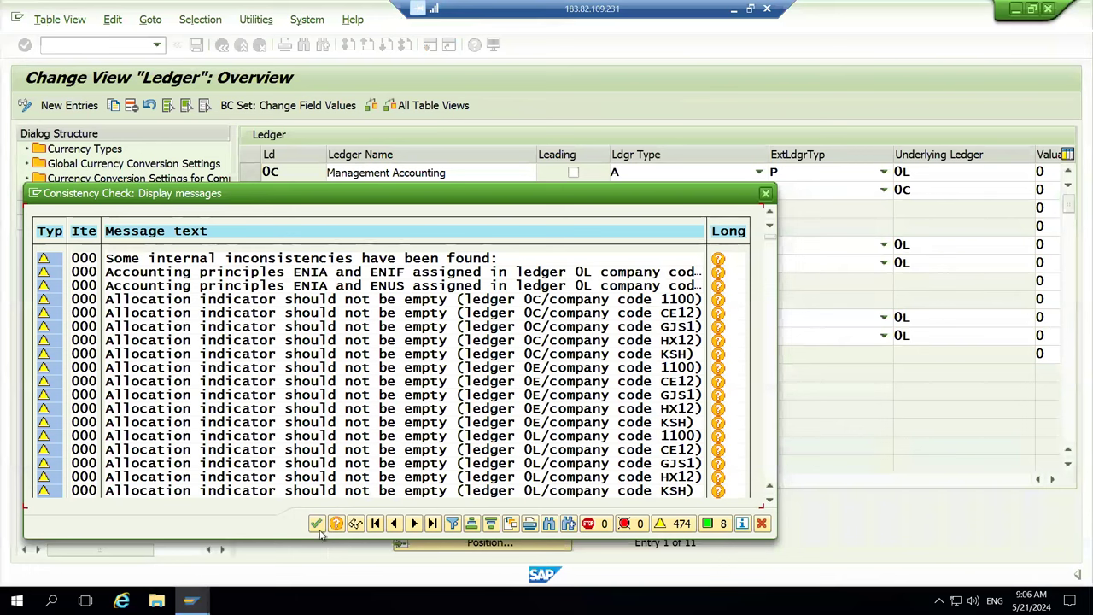
{"action": "left_click", "coordinate": [318, 526]}
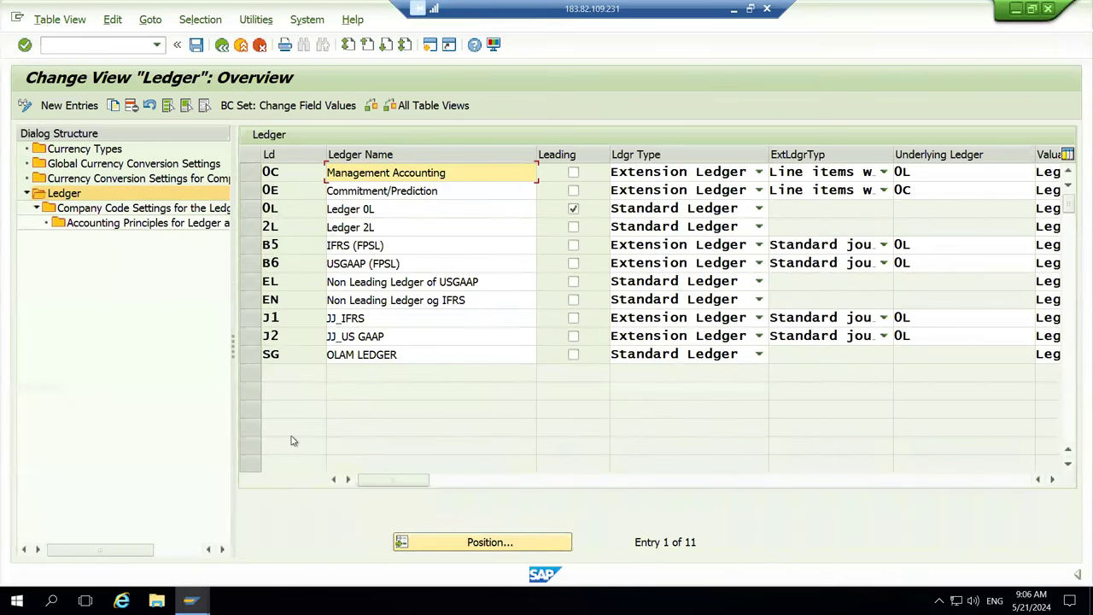
{"action": "left_click", "coordinate": [249, 209]}
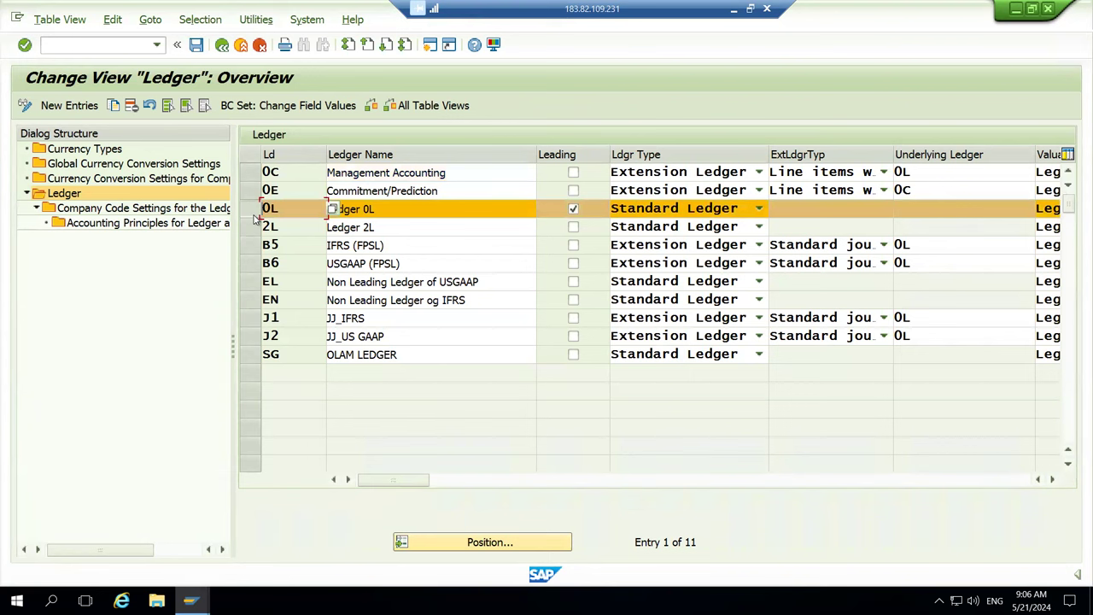
{"action": "double_click", "coordinate": [123, 214]}
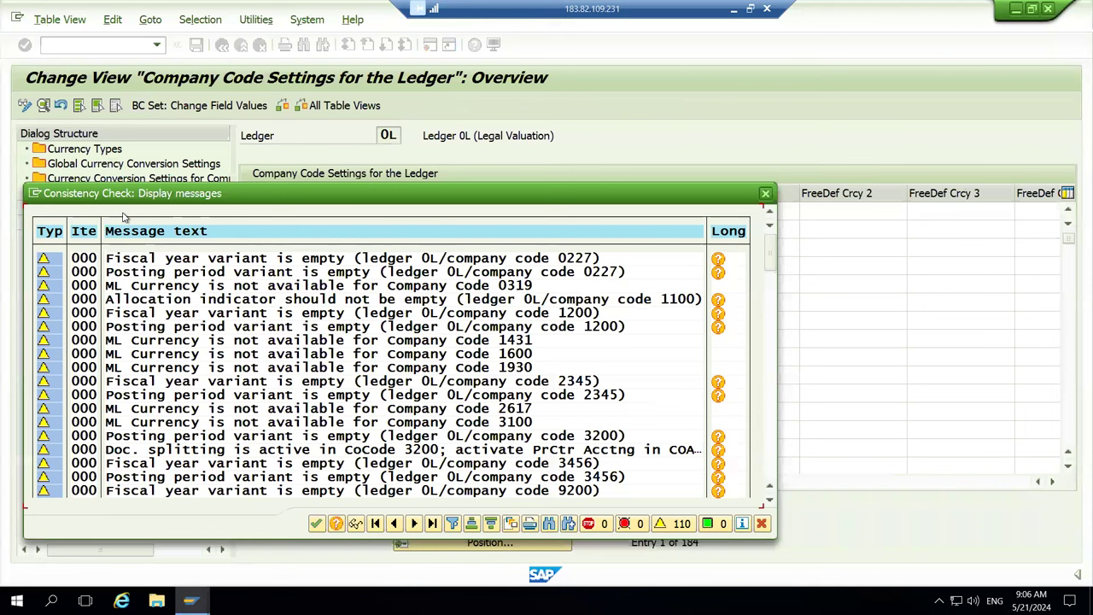
Position ledger 0L's company code list at JJ11 and select that row.
{"action": "left_click", "coordinate": [317, 524]}
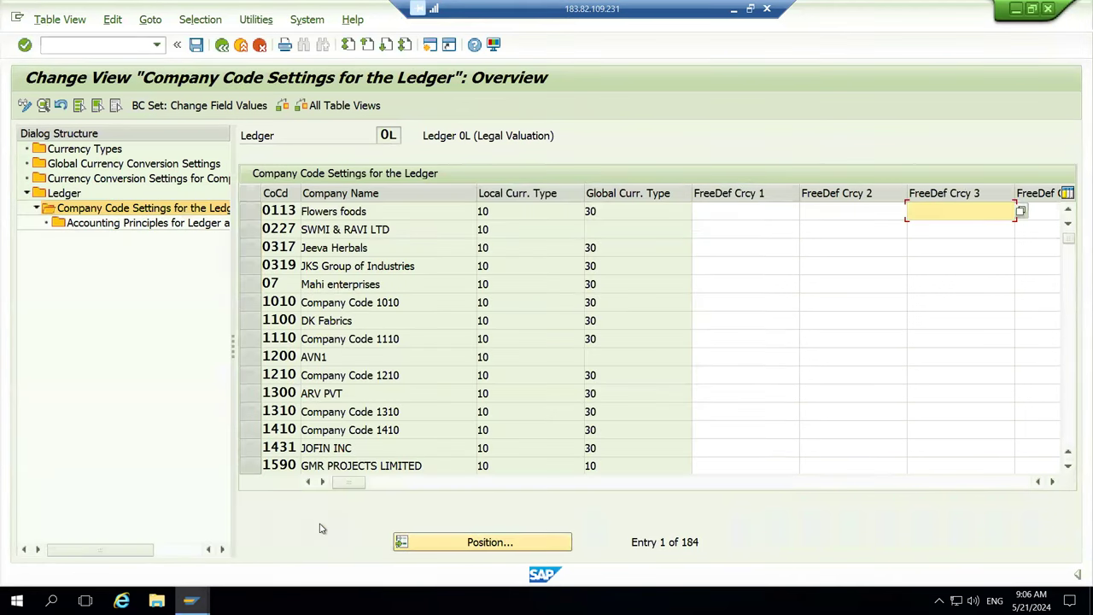
{"action": "left_click", "coordinate": [475, 549]}
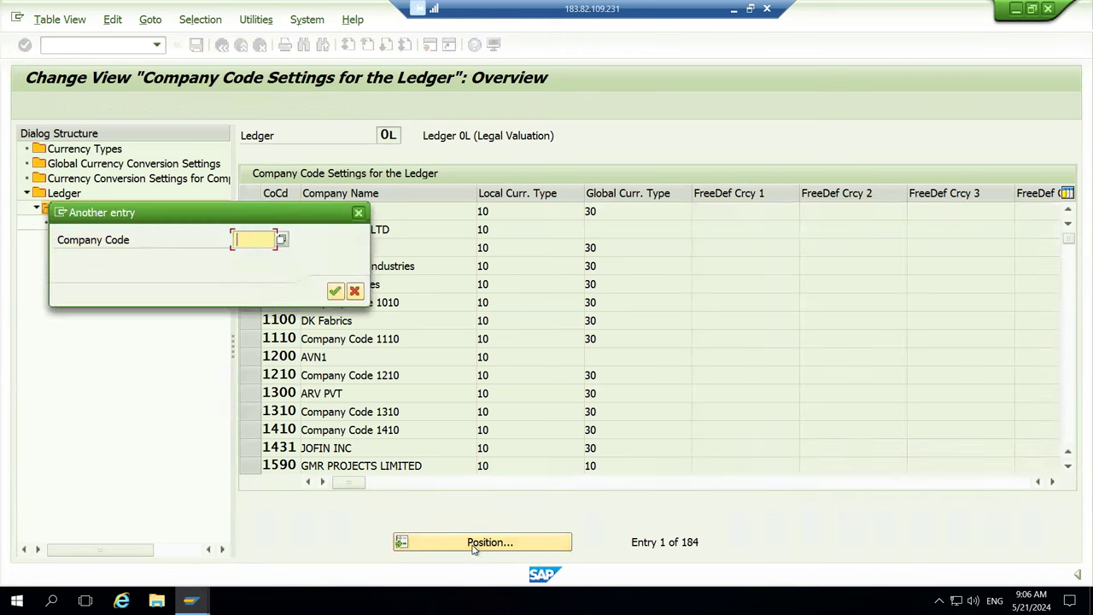
{"action": "type", "text": "JJ11"}
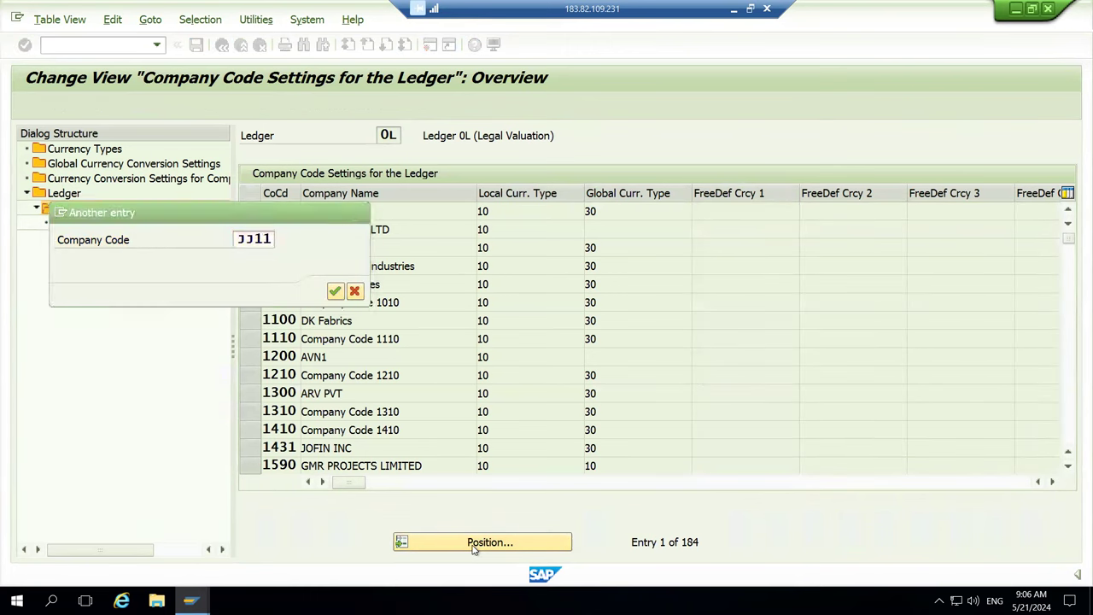
{"action": "key", "text": "Return"}
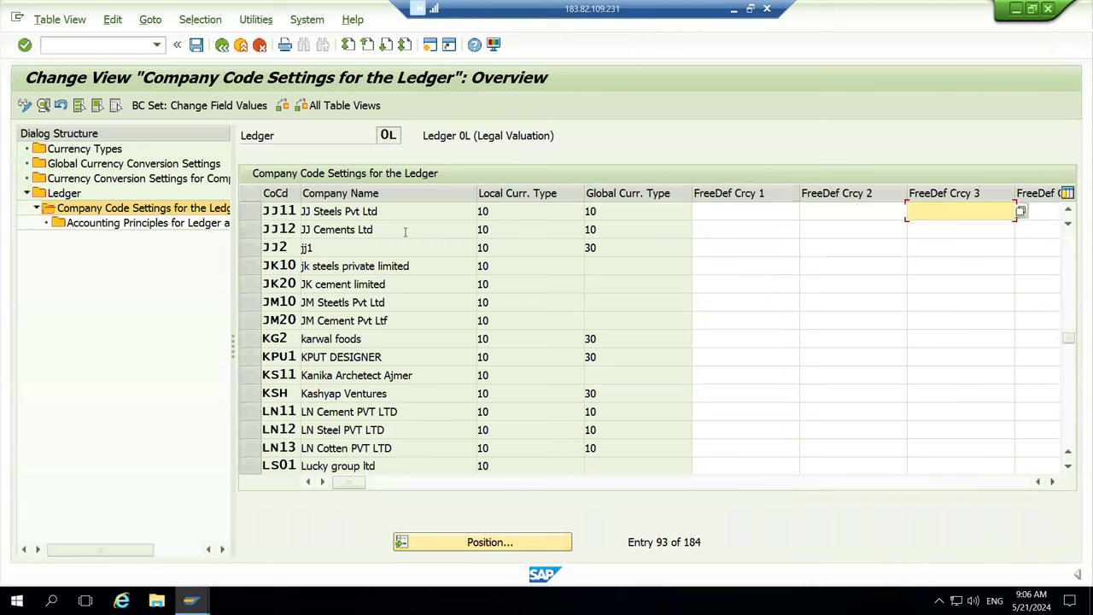
{"action": "left_click", "coordinate": [251, 216]}
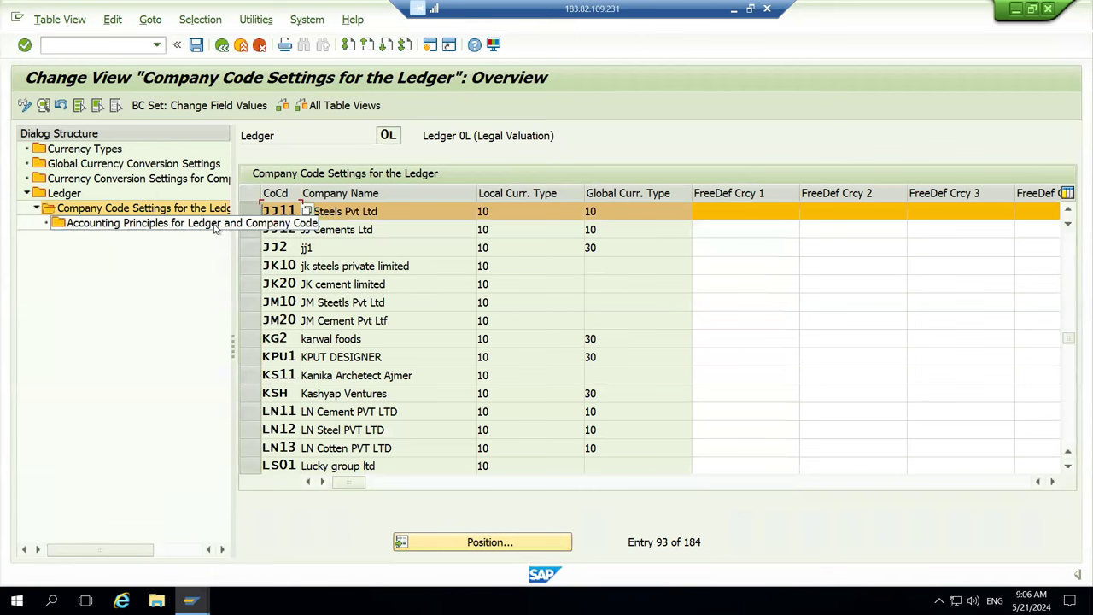
Add accounting principle JJIP for ledger 0L and company code JJ11 and save it to the customizing request.
{"action": "double_click", "coordinate": [220, 226]}
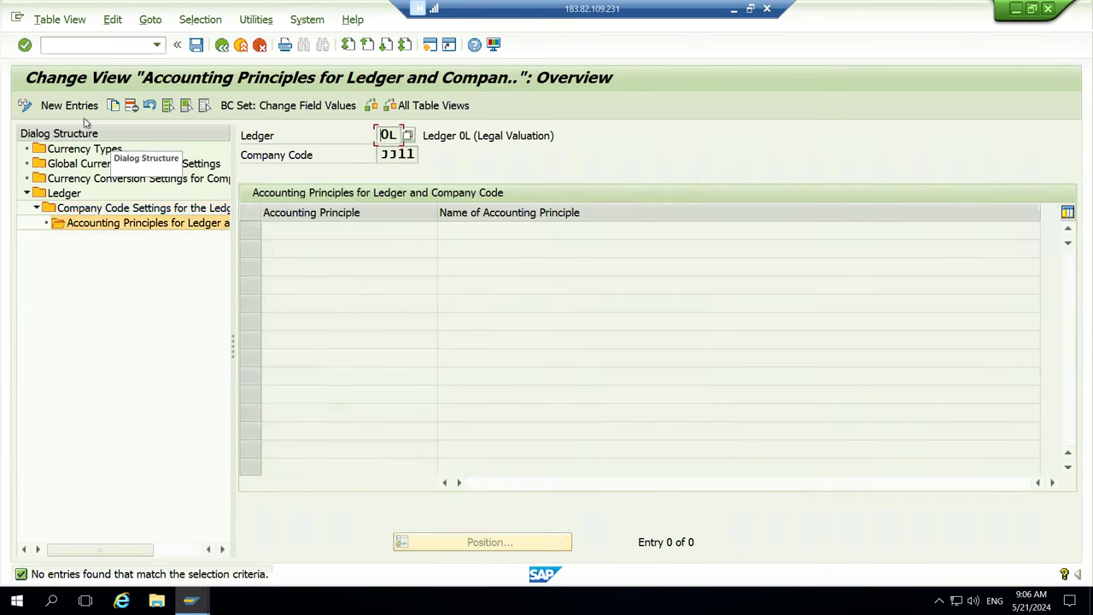
{"action": "left_click", "coordinate": [82, 108]}
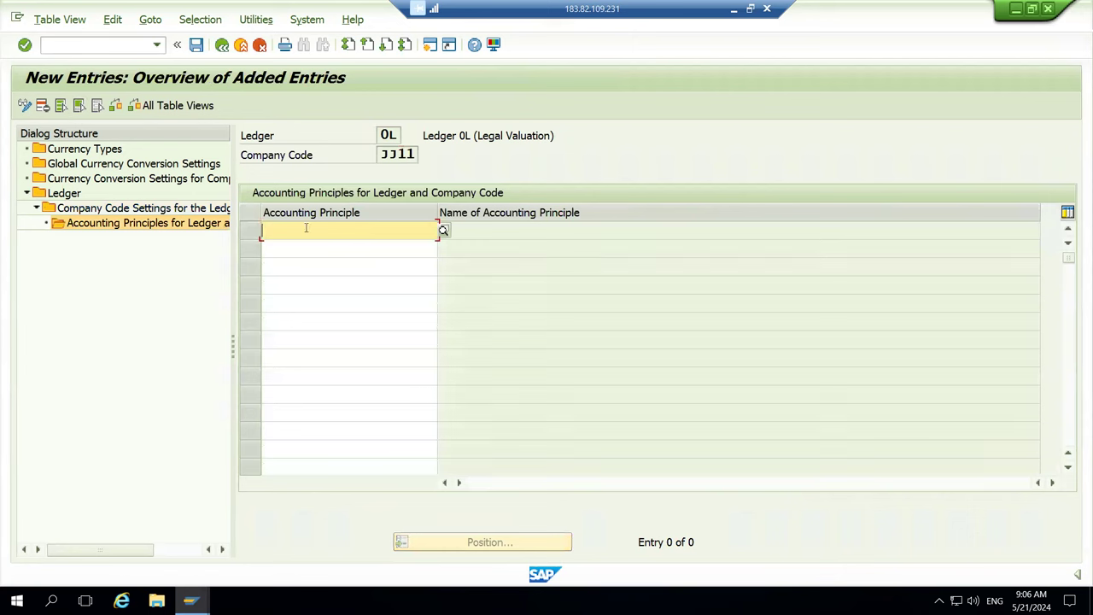
{"action": "type", "text": "JJ"}
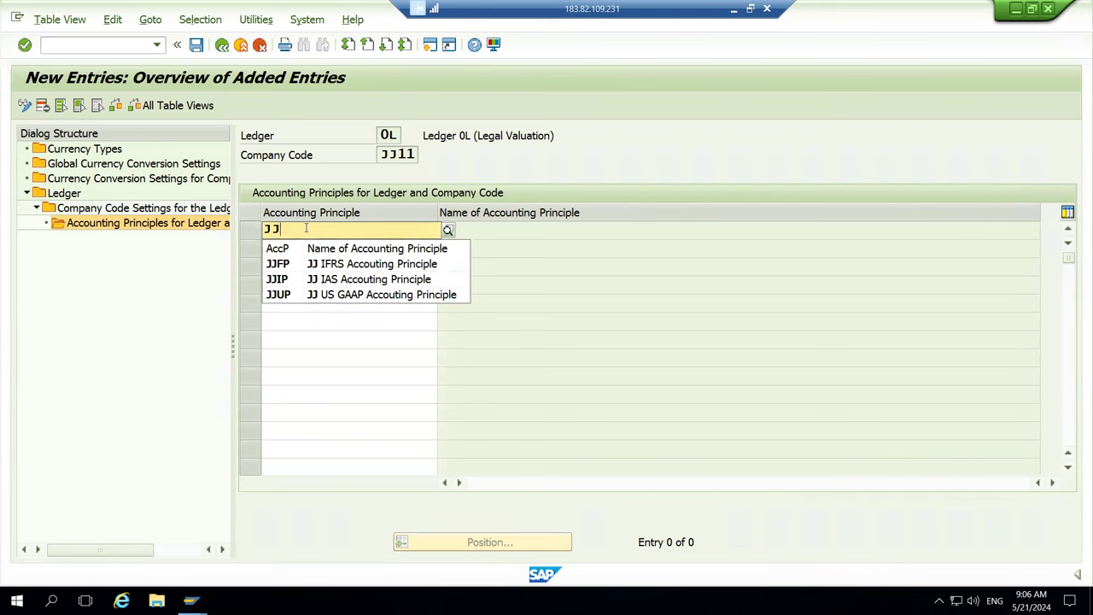
{"action": "type", "text": "IP"}
{"action": "key", "text": "Return"}
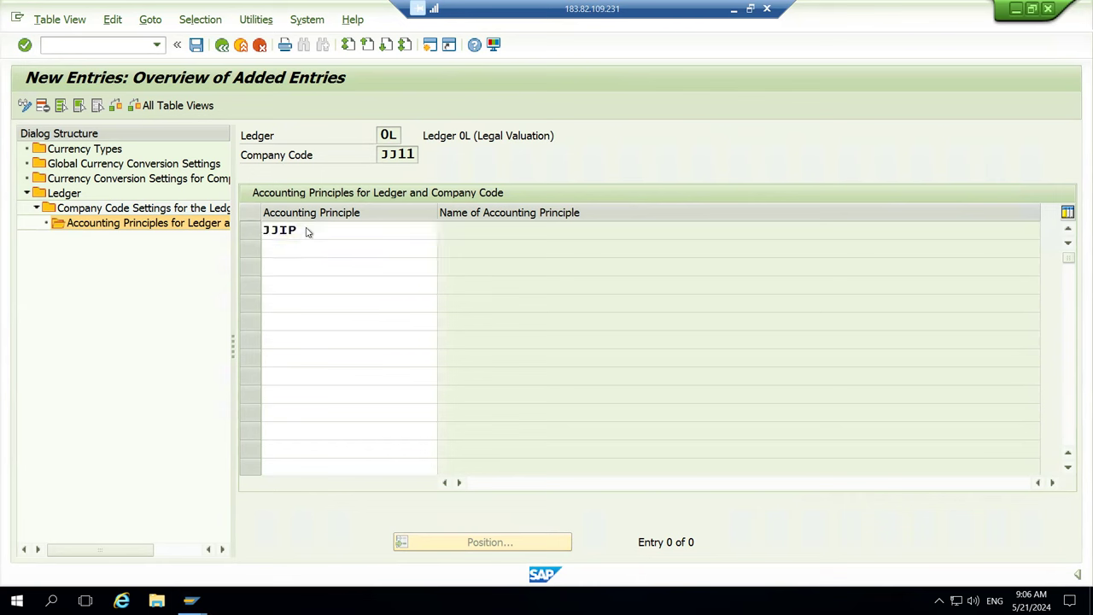
{"action": "left_click", "coordinate": [197, 45]}
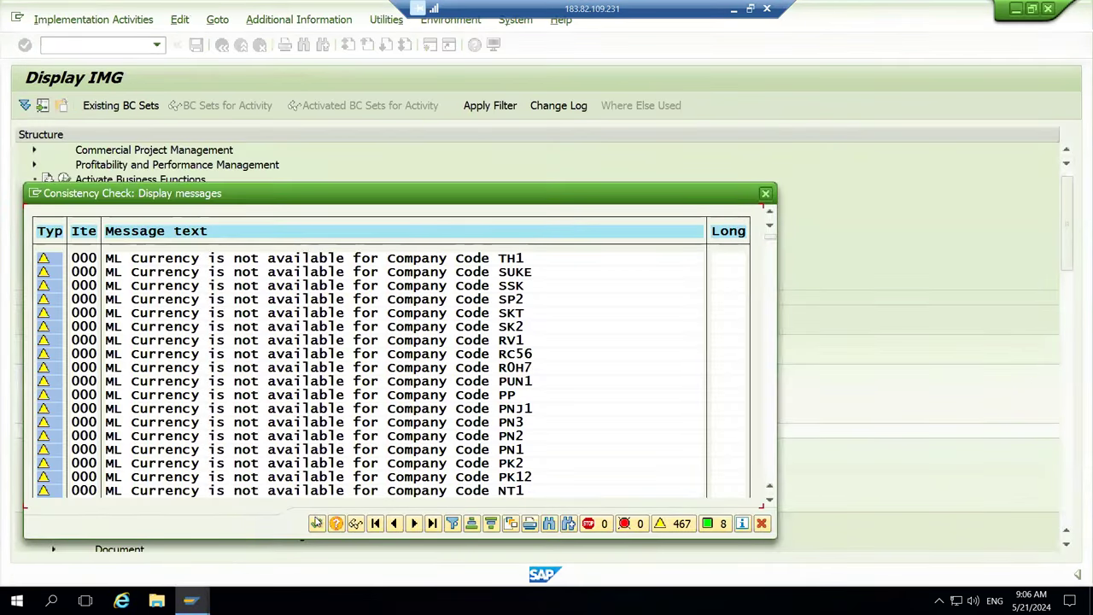
{"action": "left_click", "coordinate": [316, 523]}
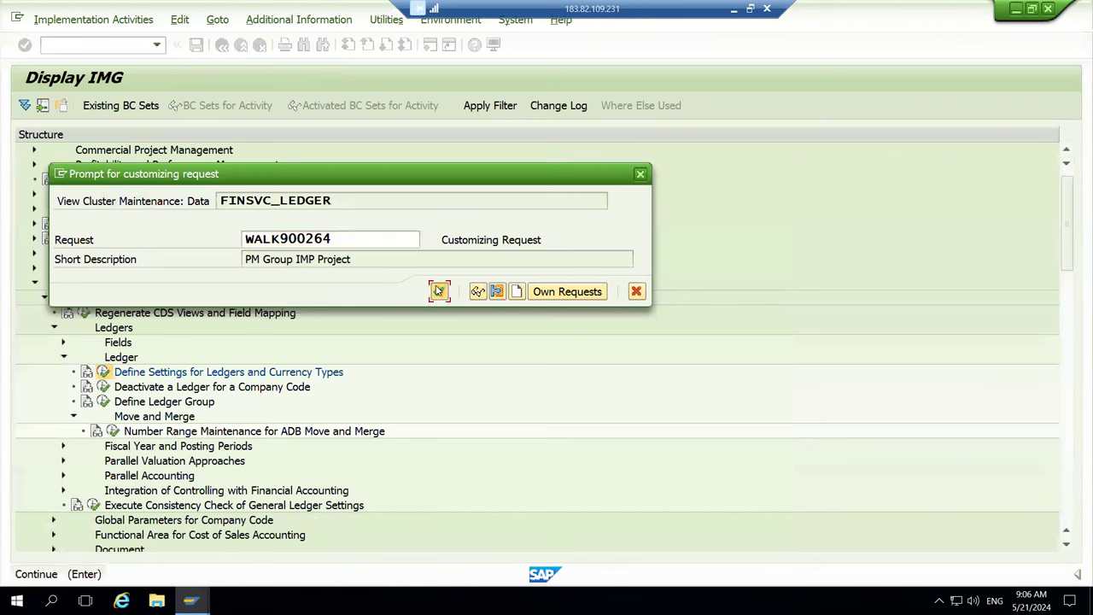
{"action": "left_click", "coordinate": [439, 291]}
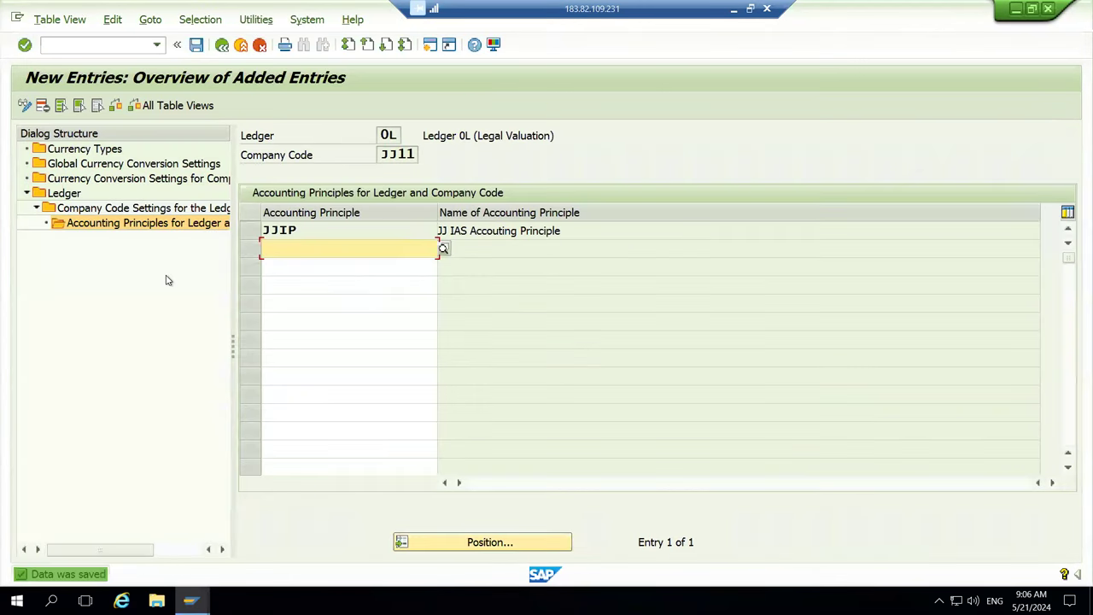
{"action": "double_click", "coordinate": [109, 210]}
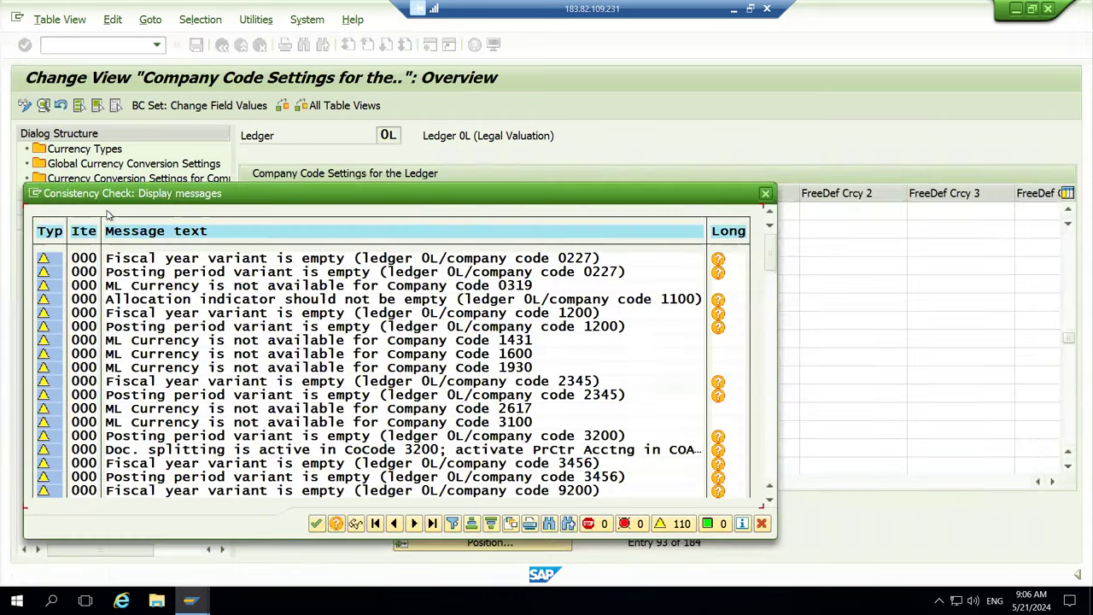
Select company code JJ12 and enter JJIP as a new accounting principle entry for ledger 0L.
{"action": "left_click", "coordinate": [316, 523]}
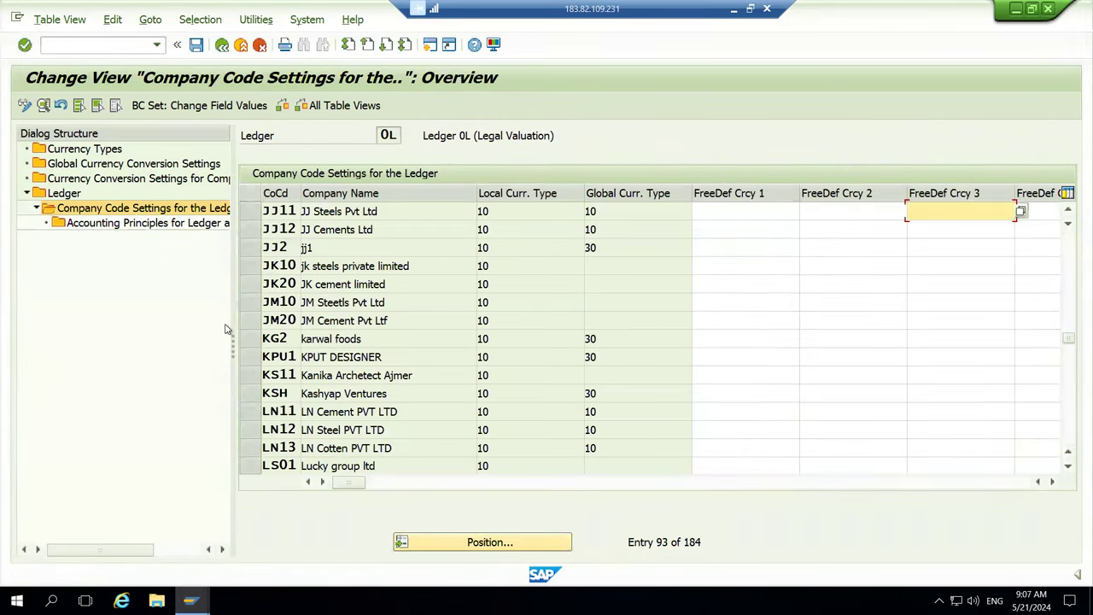
{"action": "left_click", "coordinate": [253, 233]}
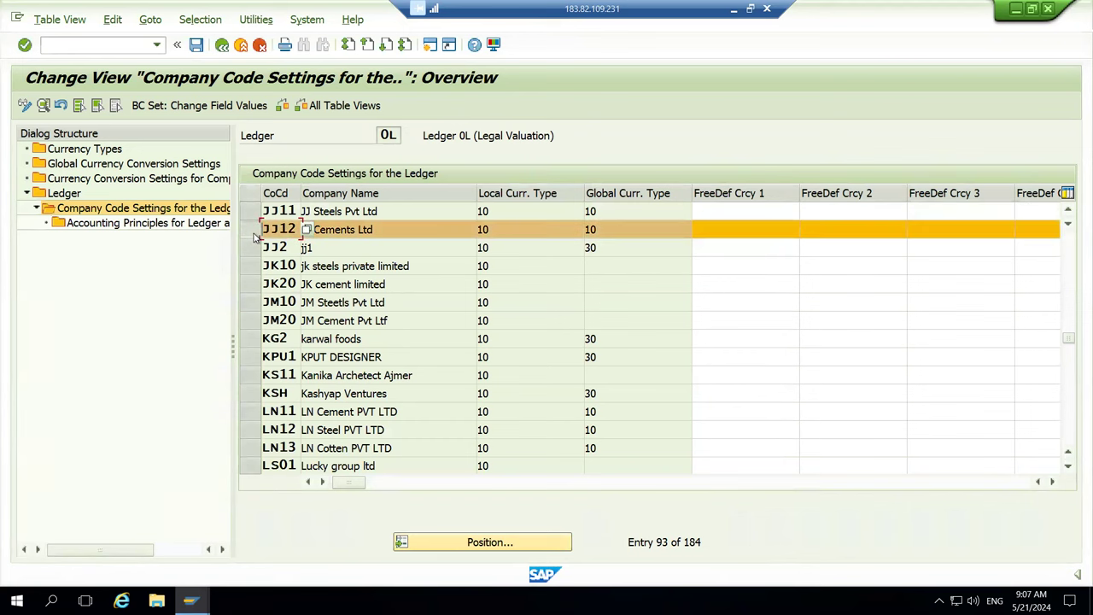
{"action": "double_click", "coordinate": [133, 227]}
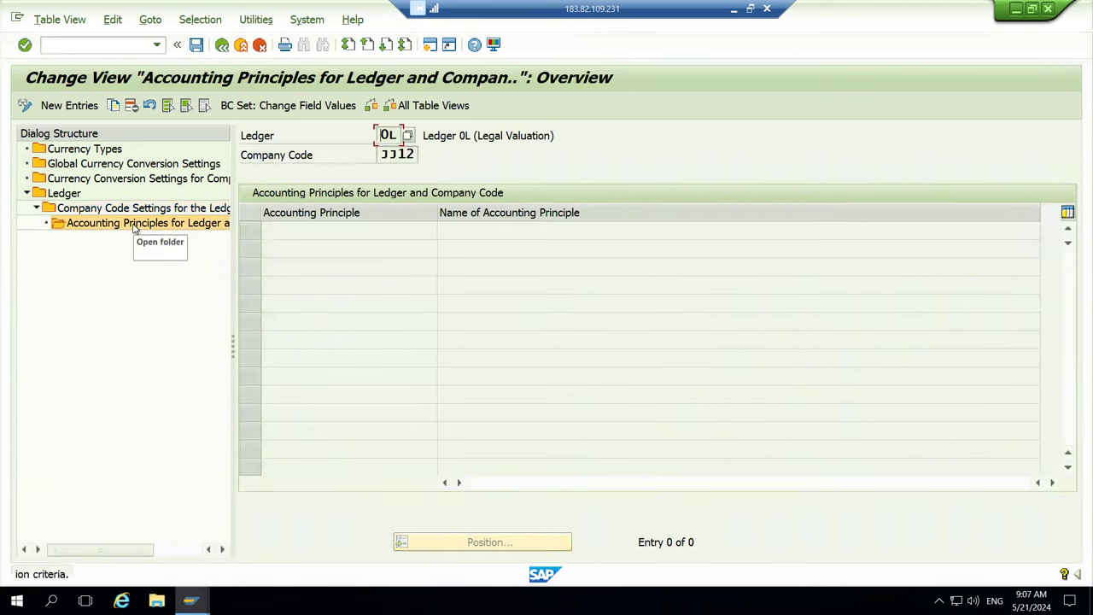
{"action": "left_click", "coordinate": [70, 105]}
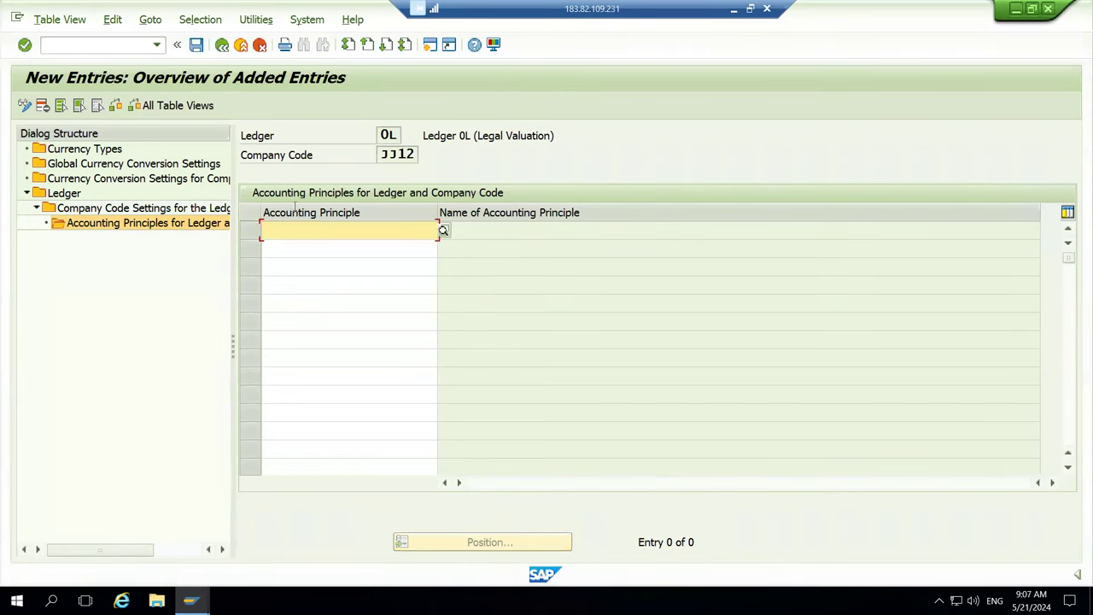
{"action": "left_click", "coordinate": [299, 231]}
{"action": "type", "text": "JJ"}
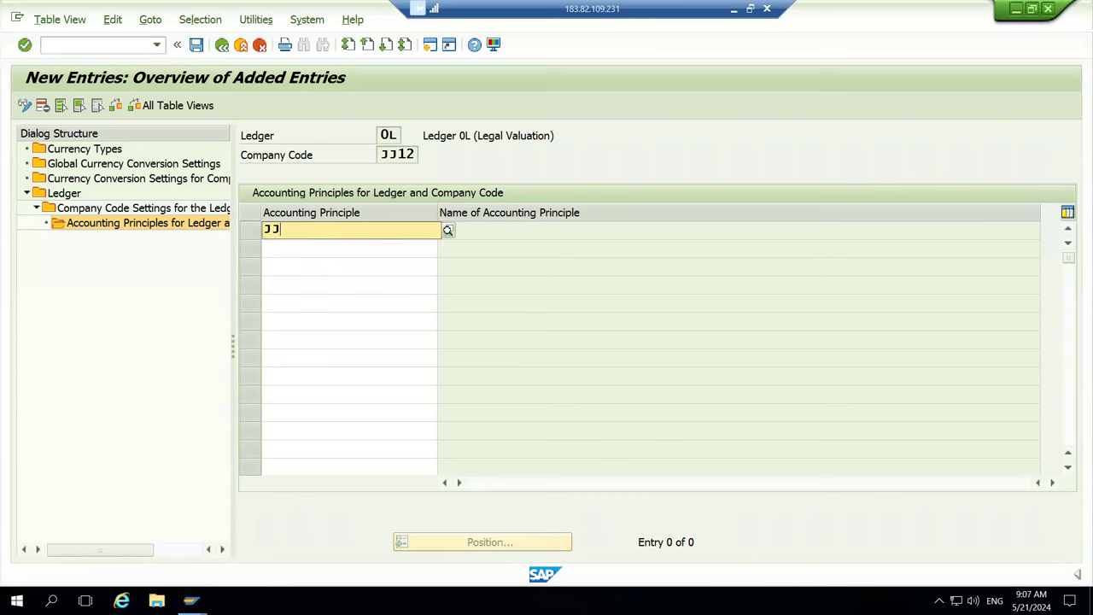
{"action": "key", "text": "Down"}
{"action": "key", "text": "Down"}
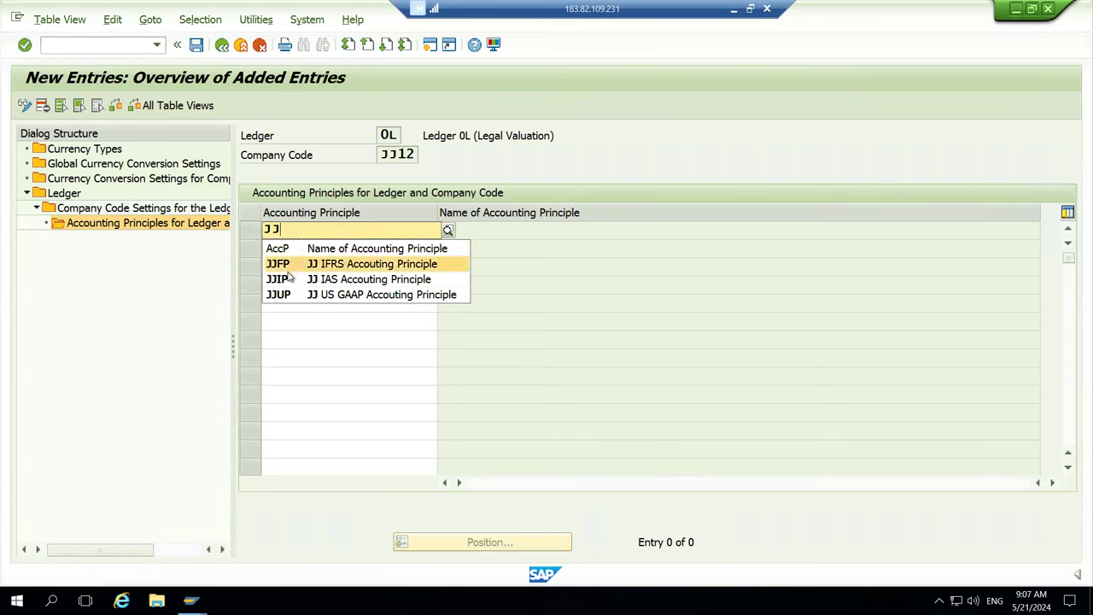
{"action": "key", "text": "Return"}
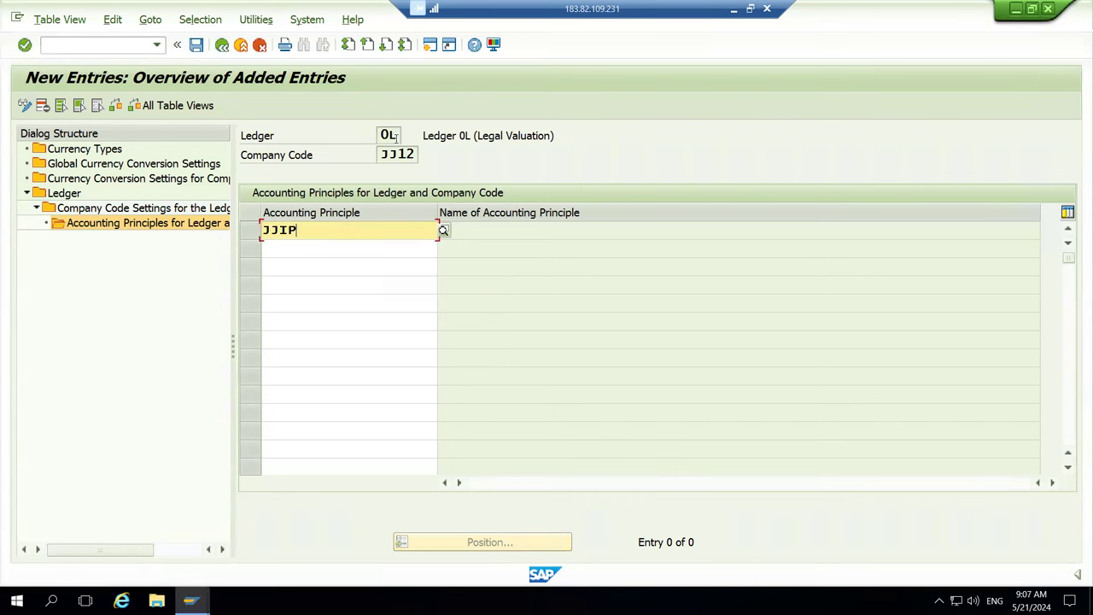
{"action": "double_click", "coordinate": [390, 136]}
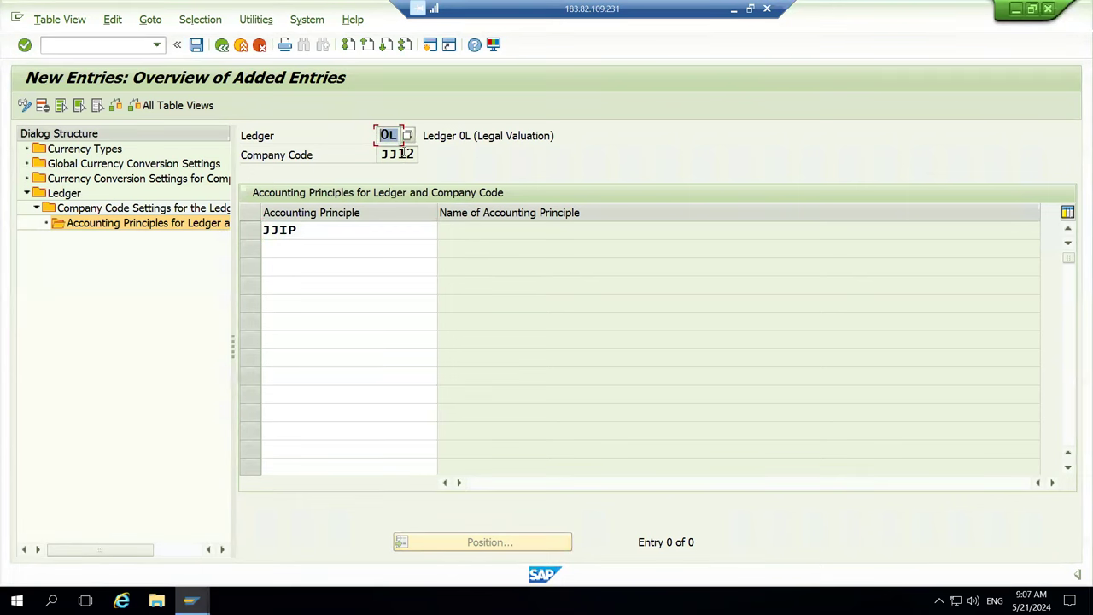
{"action": "double_click", "coordinate": [400, 154]}
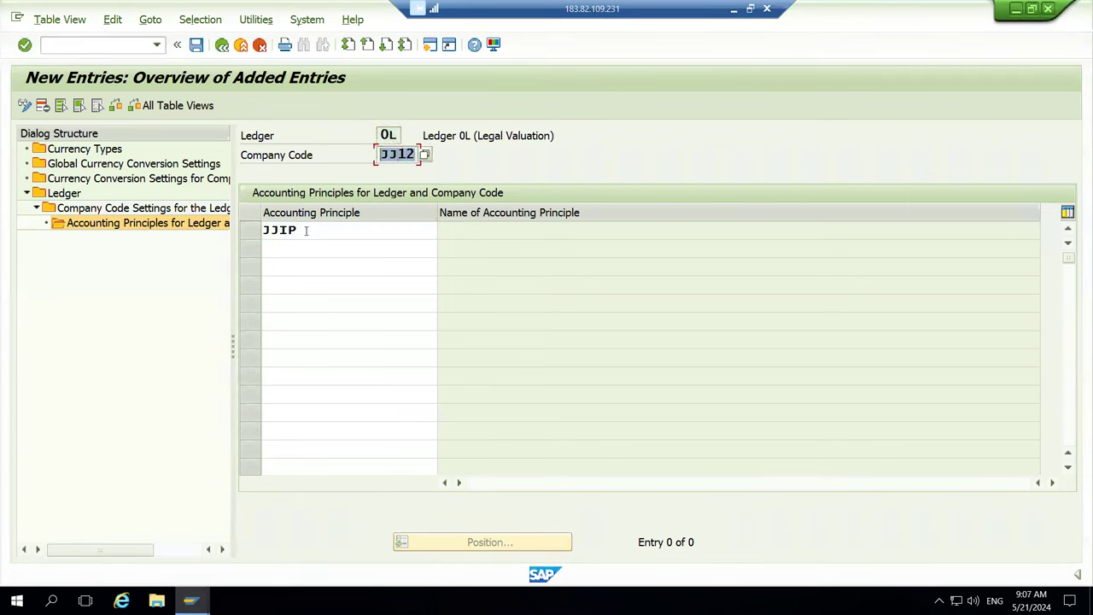
{"action": "left_click_drag", "start_coordinate": [306, 231], "coordinate": [254, 237]}
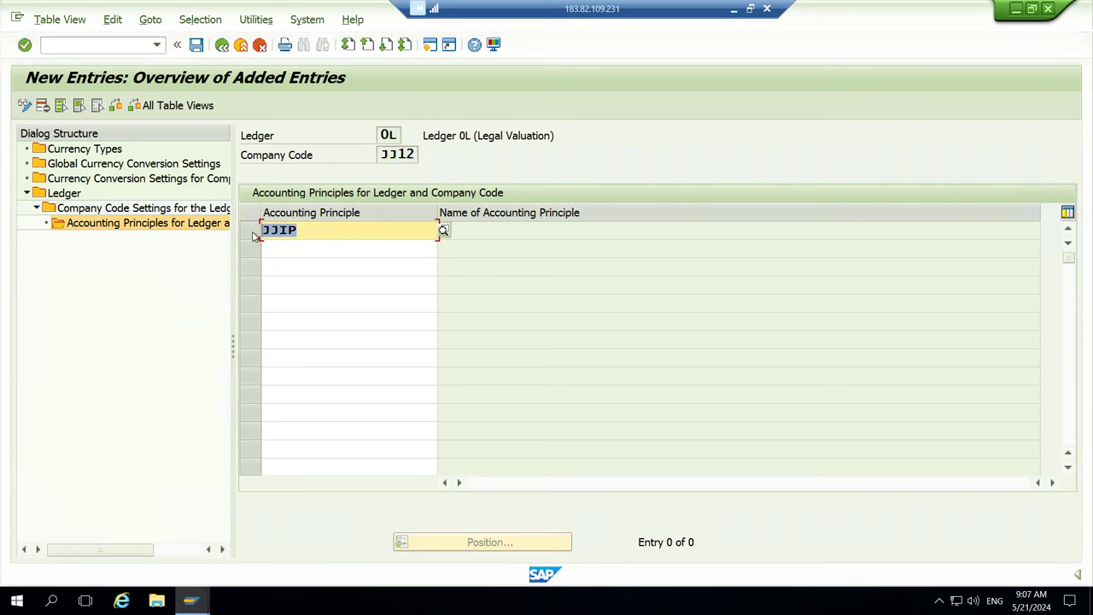
{"action": "key", "text": "Return"}
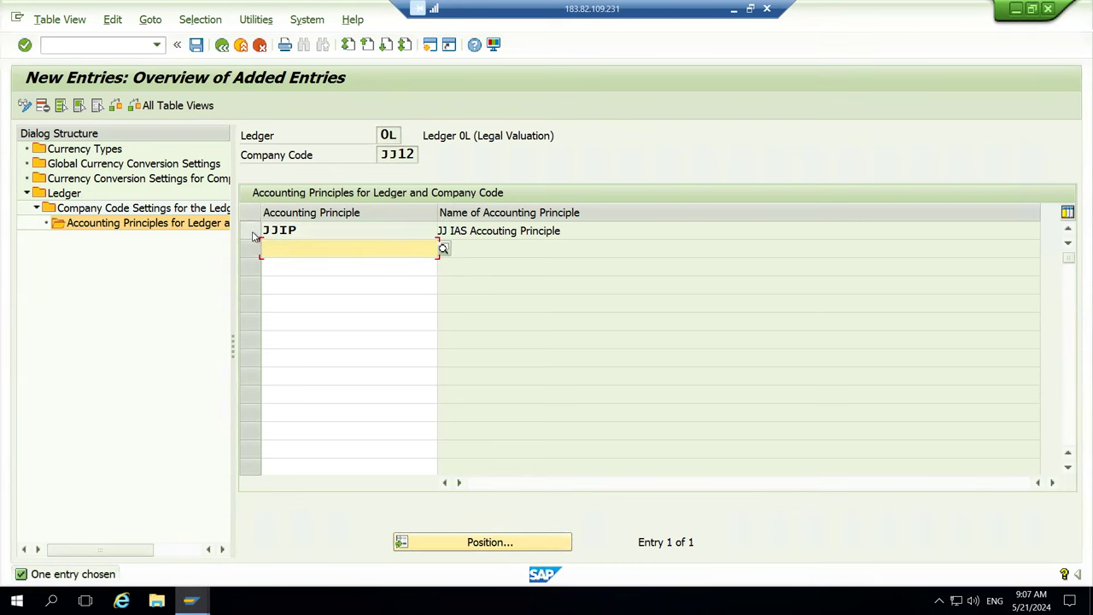
Save the JJ12 entry past the consistency checks and back out to the IMG guide tree.
{"action": "left_click", "coordinate": [195, 45]}
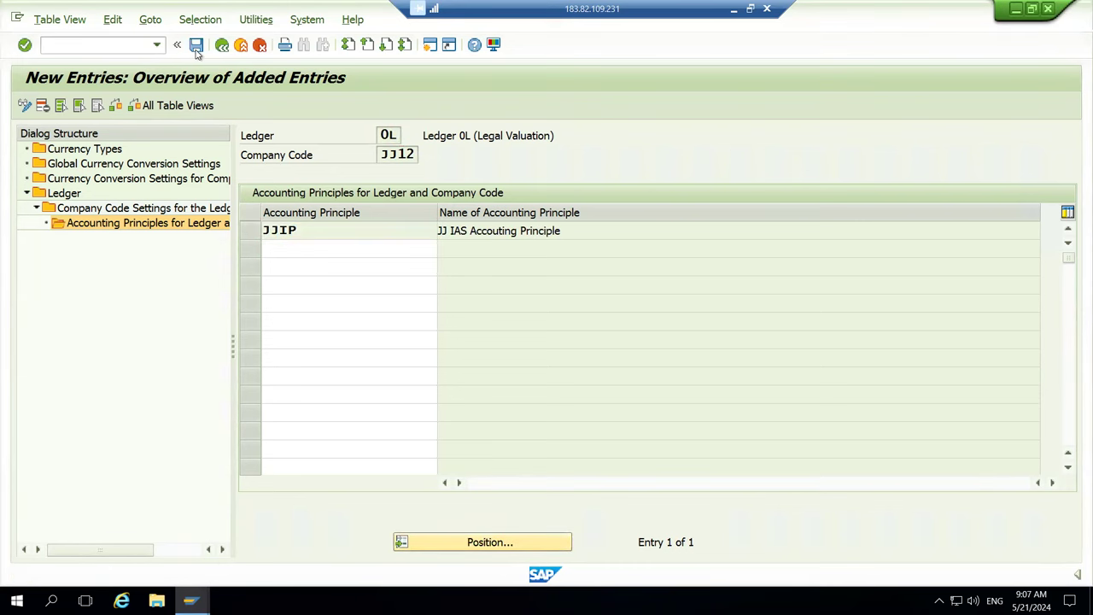
{"action": "left_click", "coordinate": [317, 524]}
{"action": "left_click", "coordinate": [198, 44]}
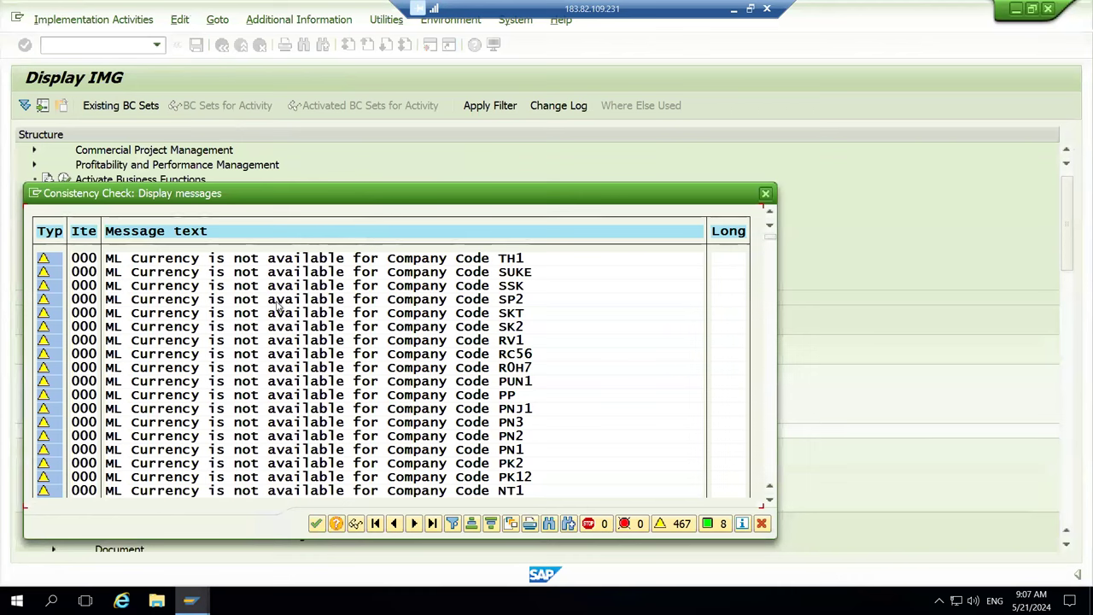
{"action": "left_click", "coordinate": [317, 524]}
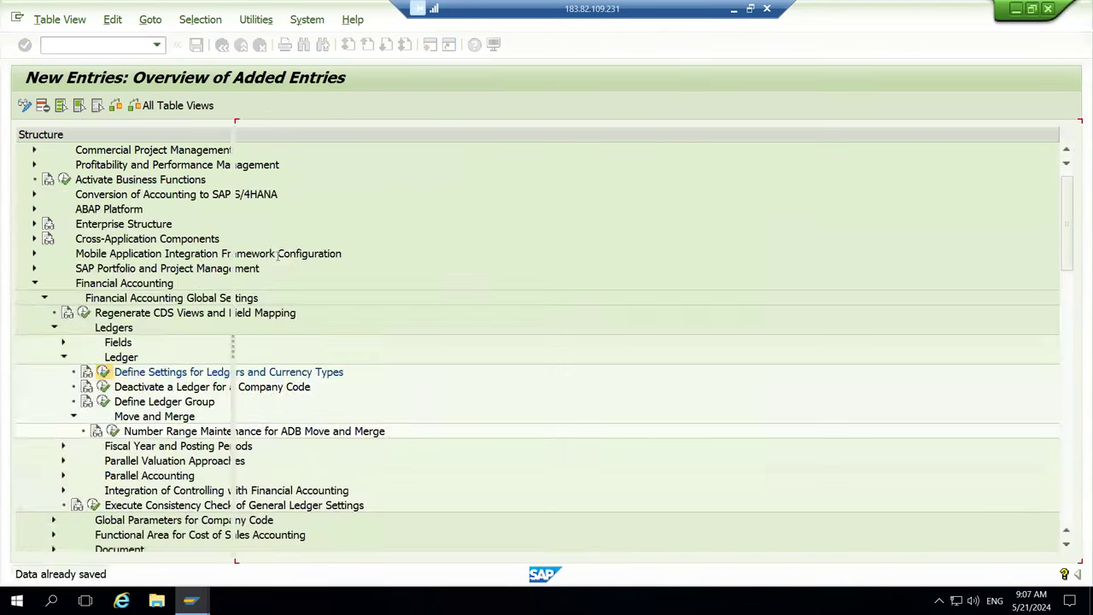
{"action": "left_click", "coordinate": [224, 48]}
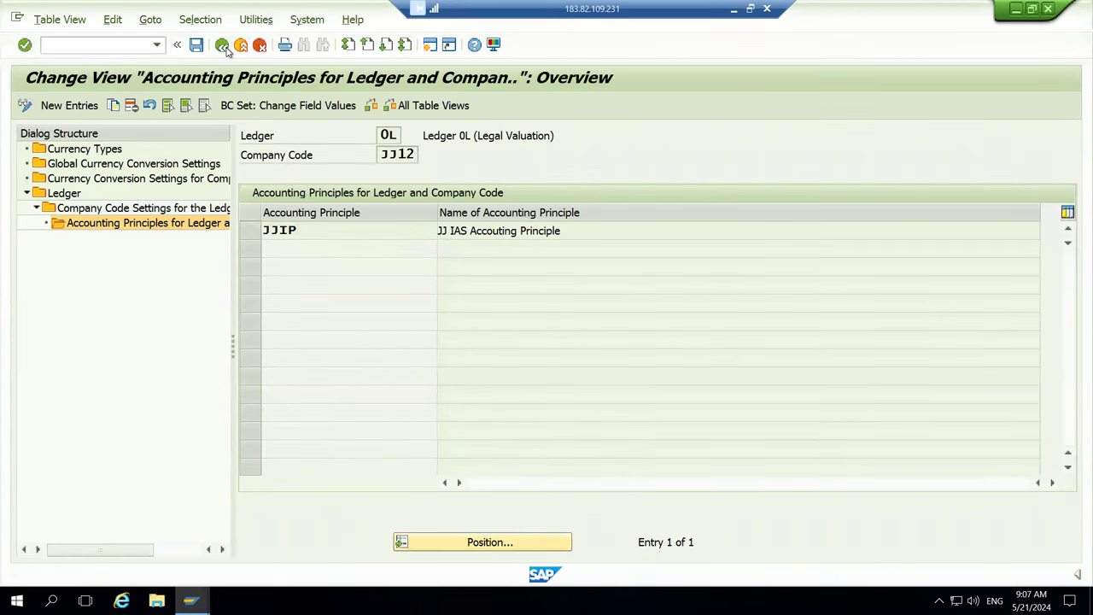
{"action": "left_click", "coordinate": [224, 47]}
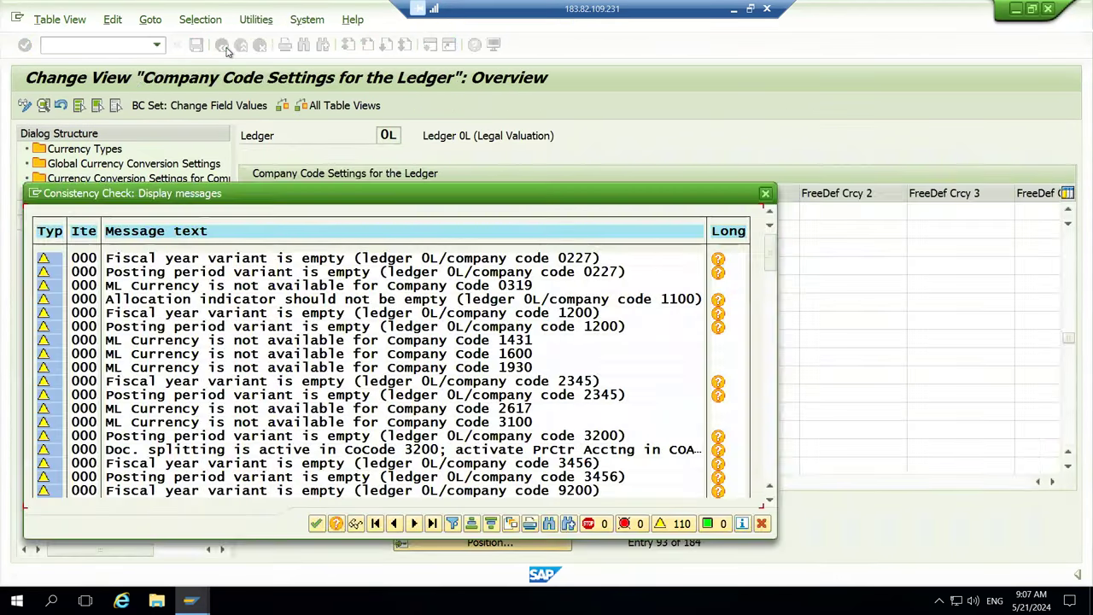
{"action": "left_click", "coordinate": [766, 196]}
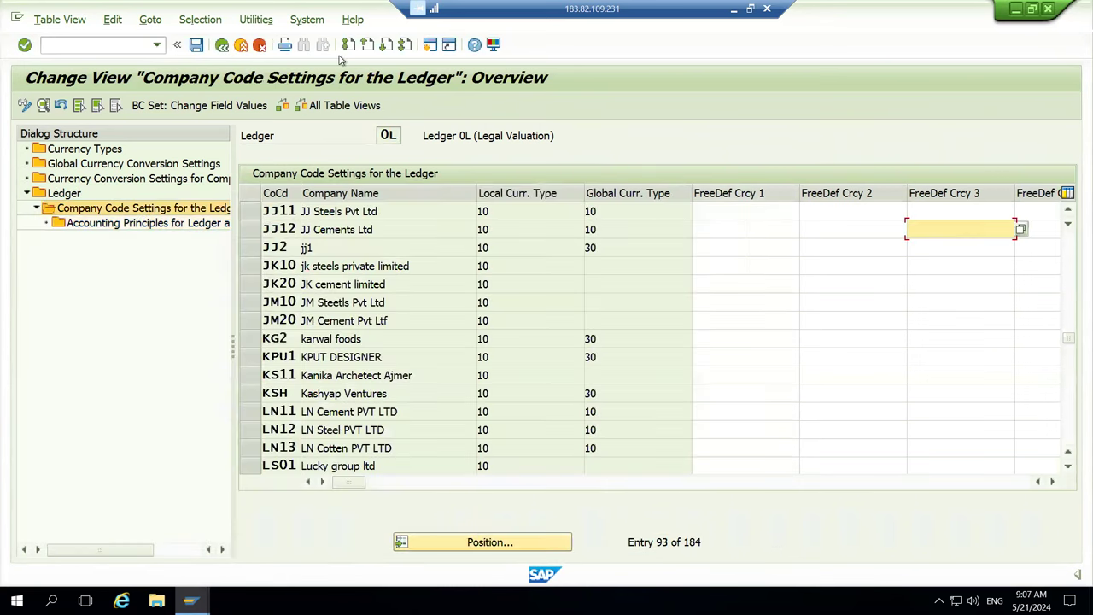
{"action": "left_click", "coordinate": [222, 48]}
{"action": "left_click", "coordinate": [223, 47]}
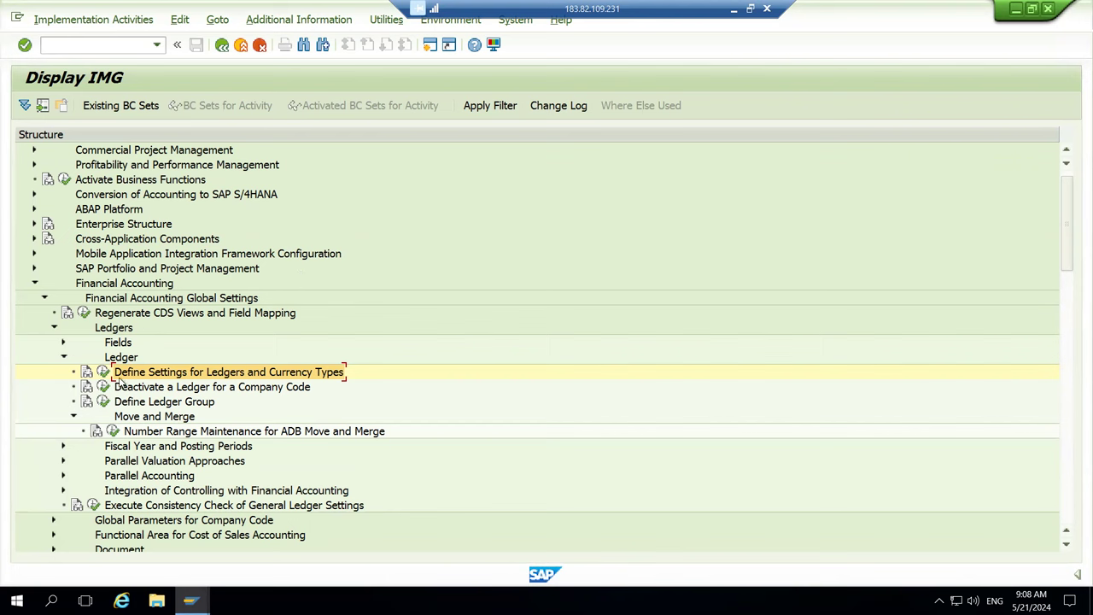
Execute Define Settings for Ledgers and Currency Types, open ledger J1's company code settings, and select JJ11.
{"action": "left_click", "coordinate": [102, 373]}
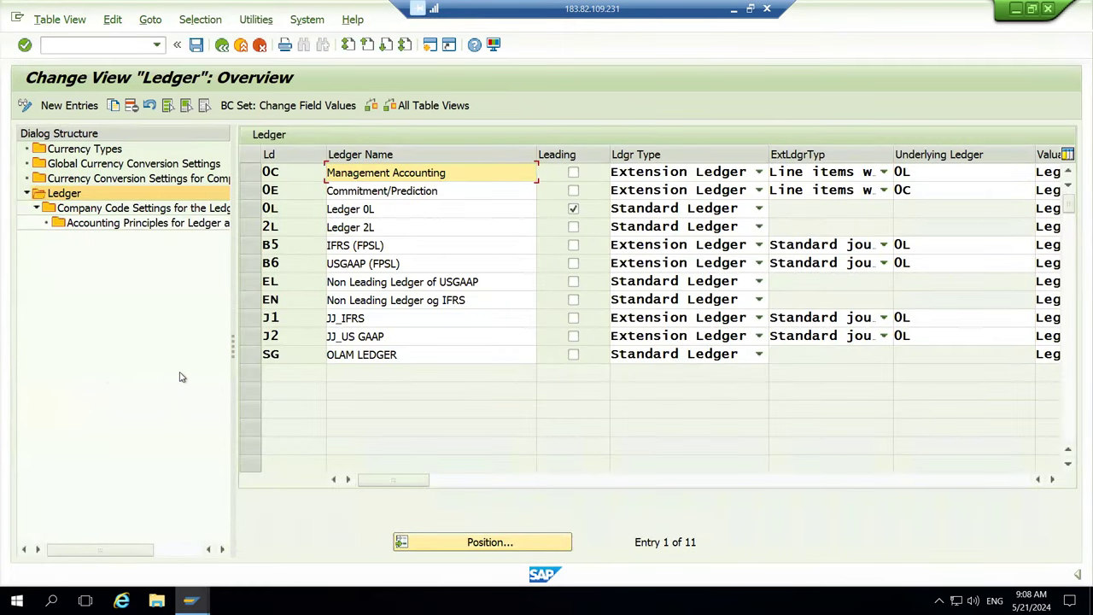
{"action": "left_click", "coordinate": [247, 320]}
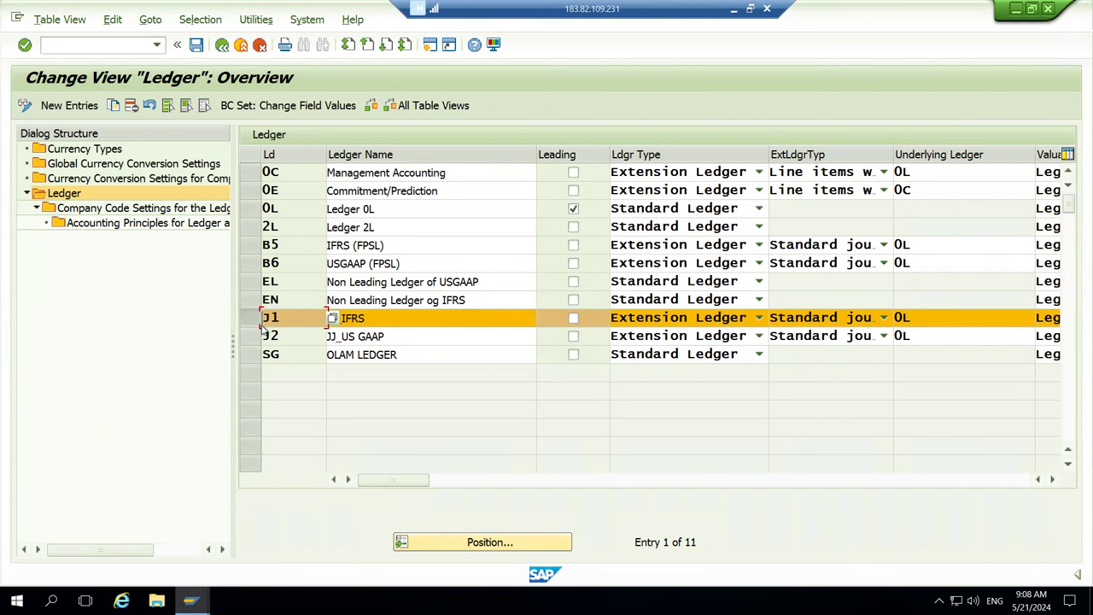
{"action": "double_click", "coordinate": [124, 210]}
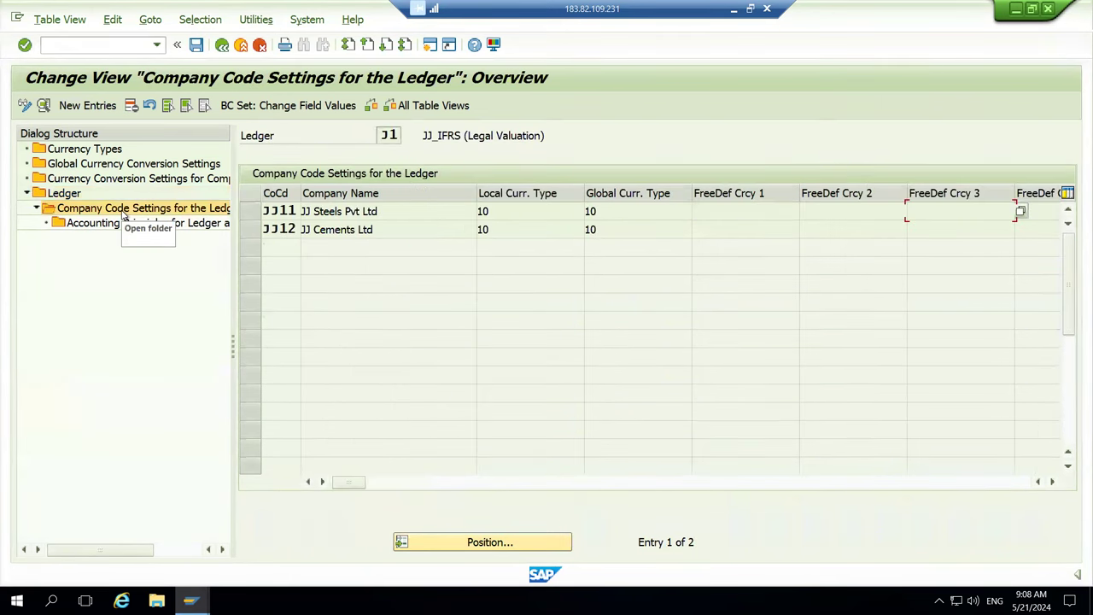
{"action": "left_click", "coordinate": [251, 211]}
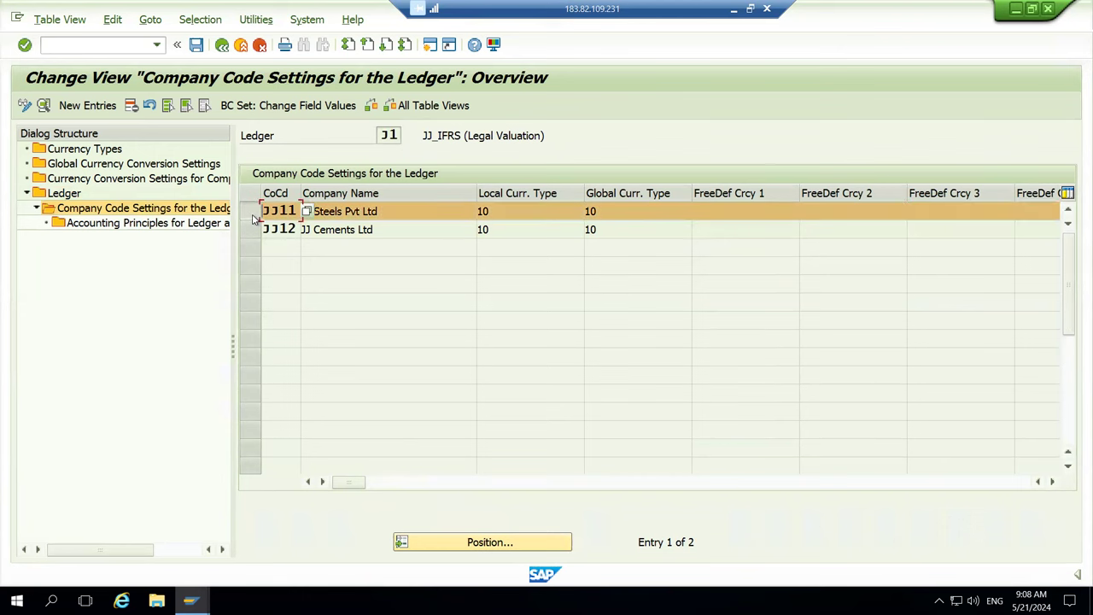
Add JJFP from the suggestions as J1's accounting principle for JJ11 and save it to the customizing request.
{"action": "double_click", "coordinate": [149, 224]}
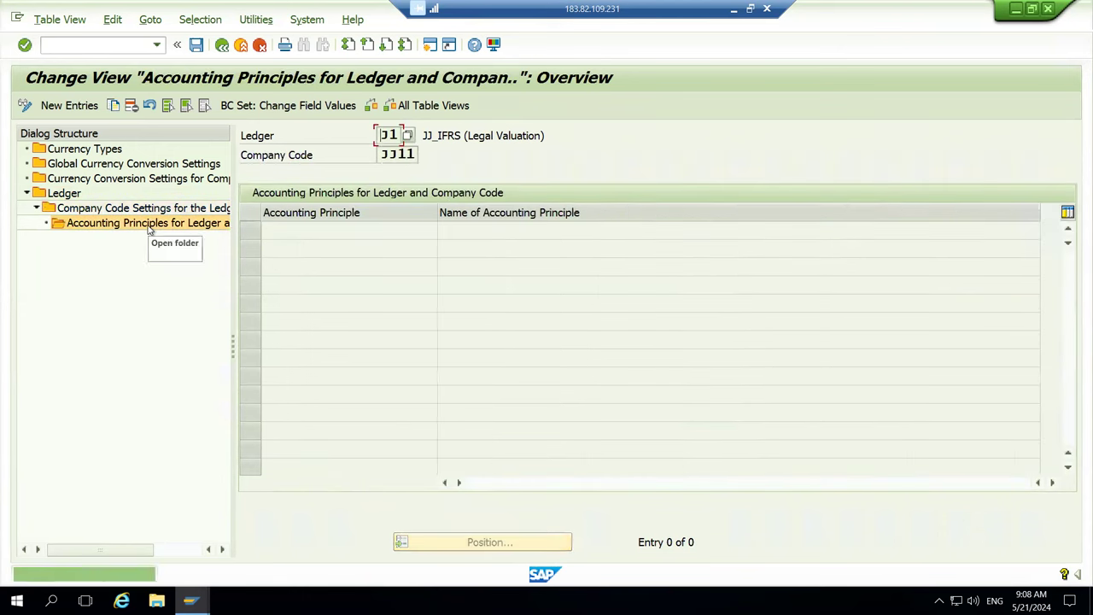
{"action": "left_click", "coordinate": [85, 106]}
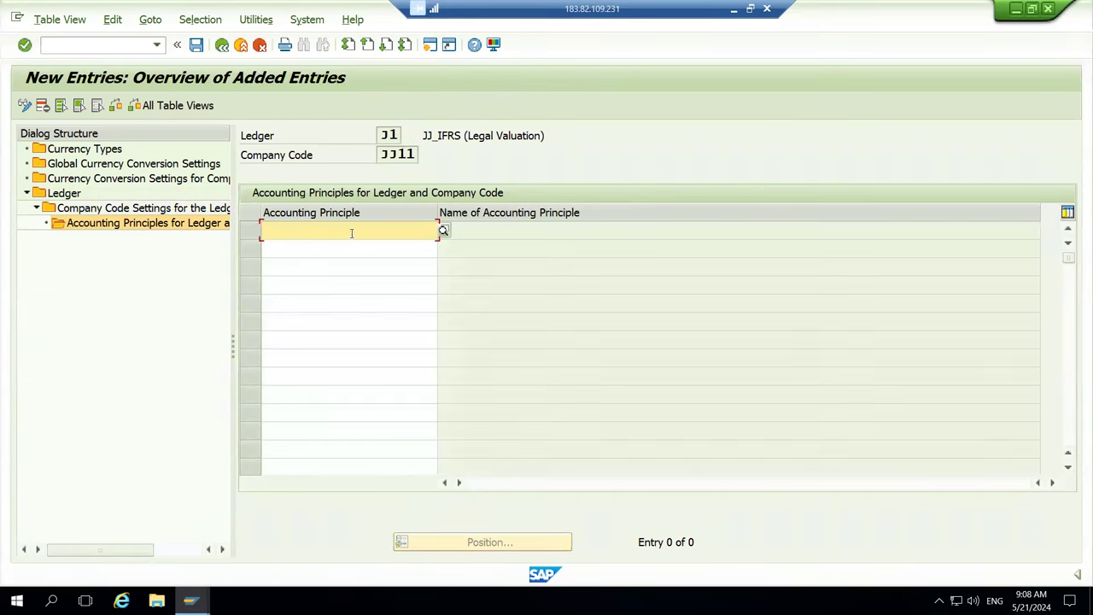
{"action": "type", "text": "JJ"}
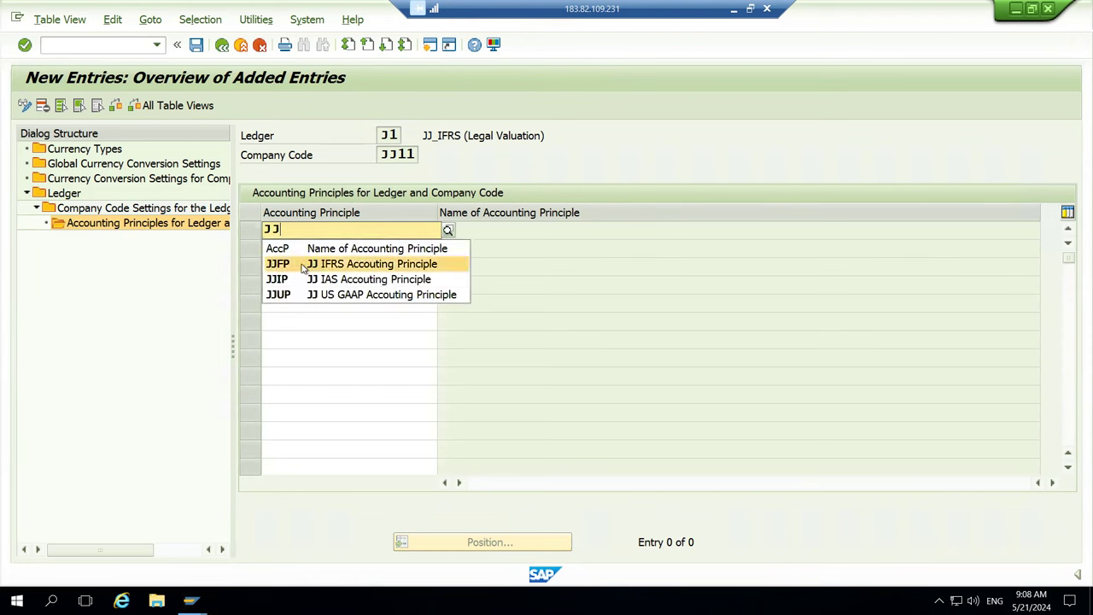
{"action": "left_click", "coordinate": [340, 267]}
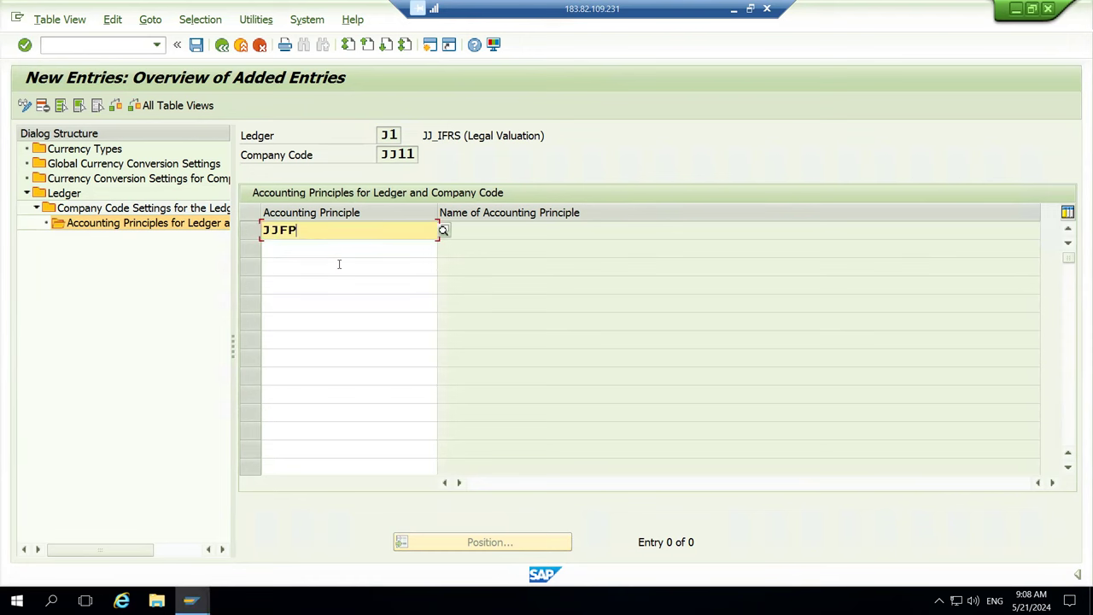
{"action": "key", "text": "Return"}
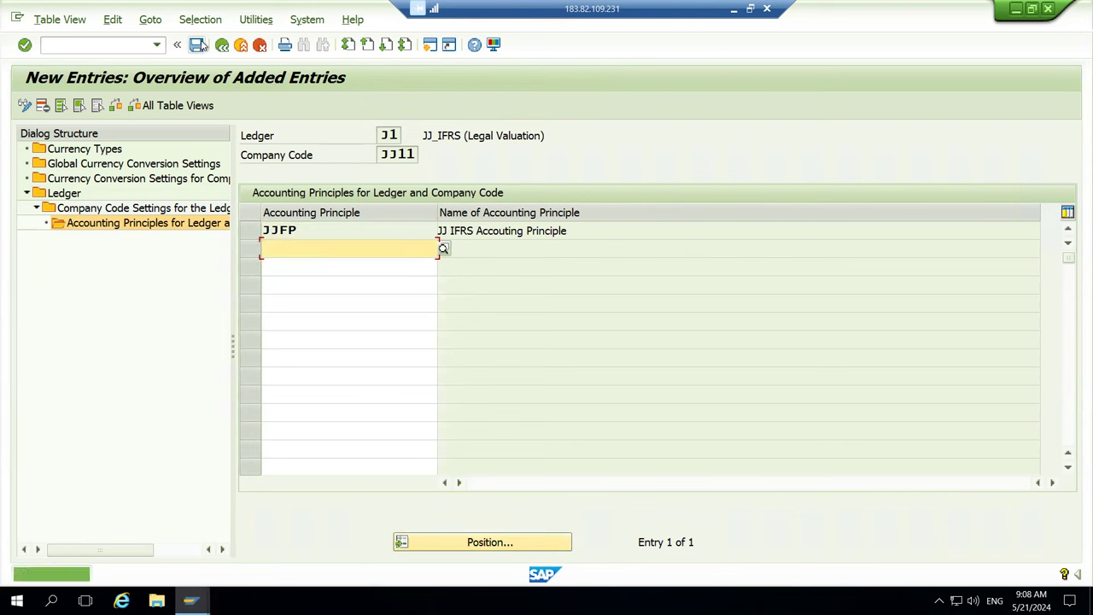
{"action": "left_click", "coordinate": [196, 45]}
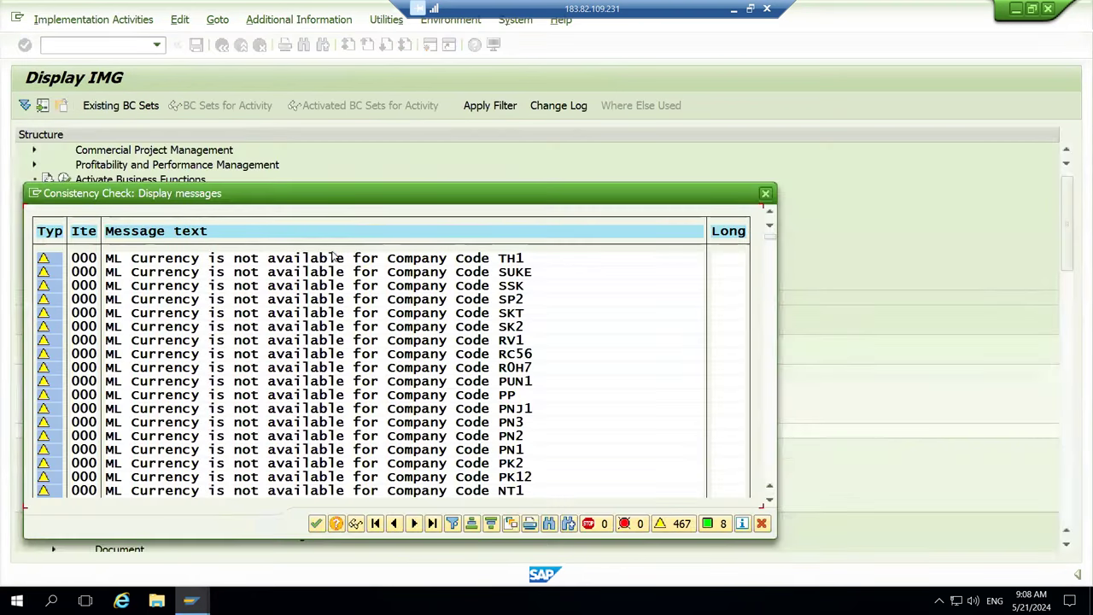
{"action": "left_click", "coordinate": [316, 523]}
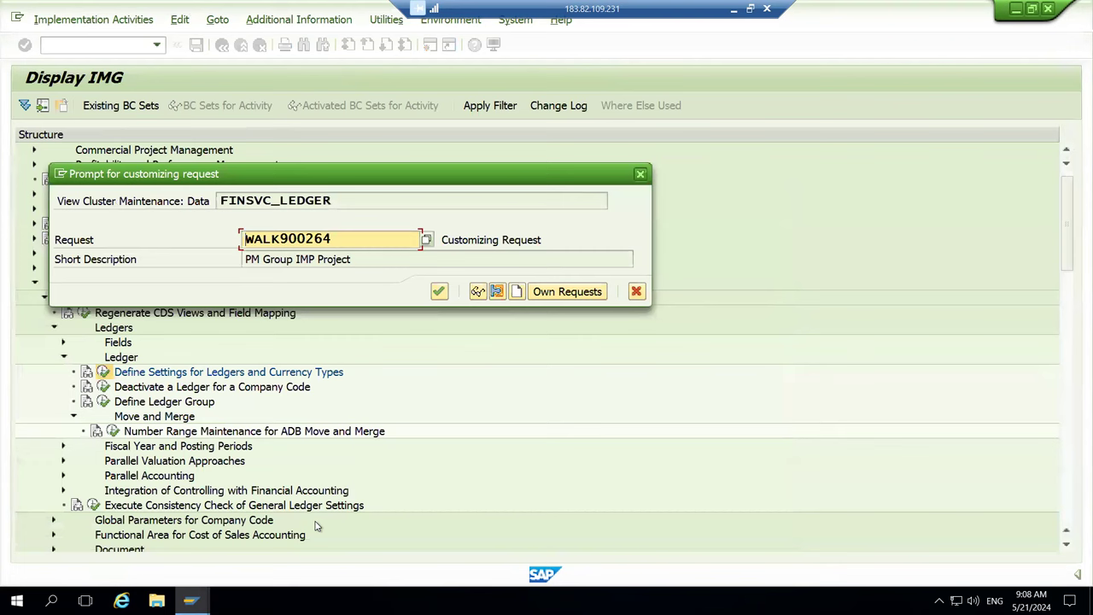
{"action": "left_click", "coordinate": [441, 292]}
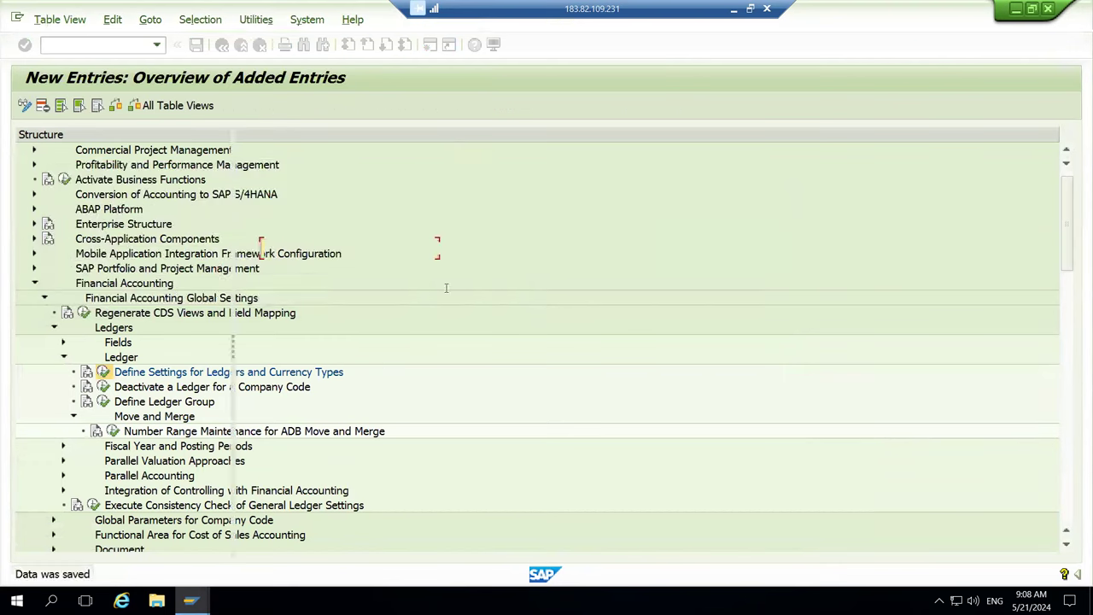
{"action": "left_click", "coordinate": [123, 211]}
Select company code JJ12 under ledger J1 and enter JJFP as a new accounting principle entry.
{"action": "double_click", "coordinate": [124, 212]}
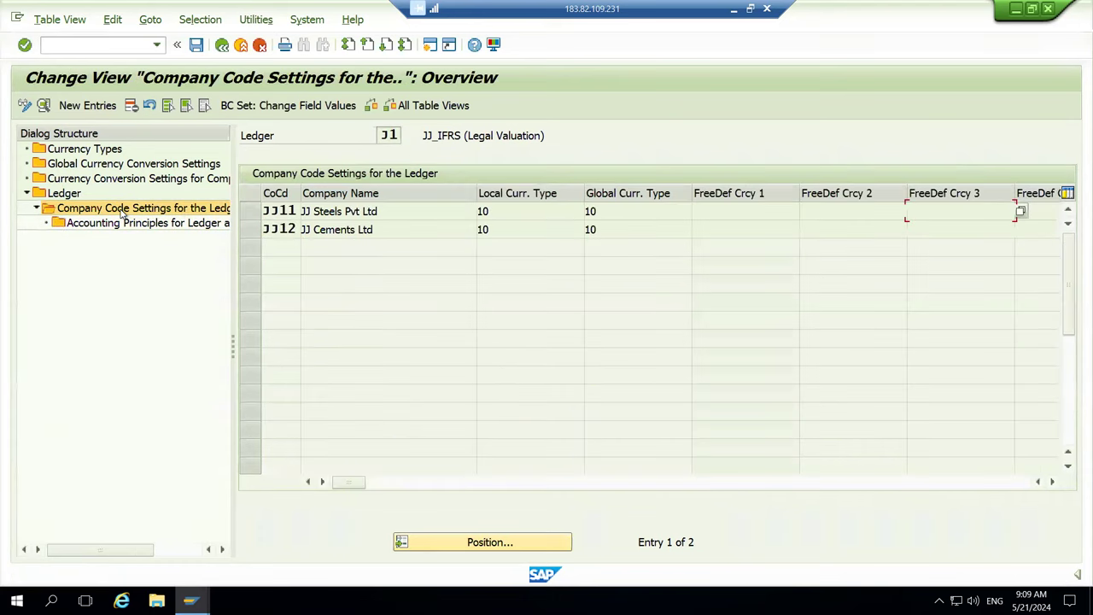
{"action": "left_click", "coordinate": [251, 239]}
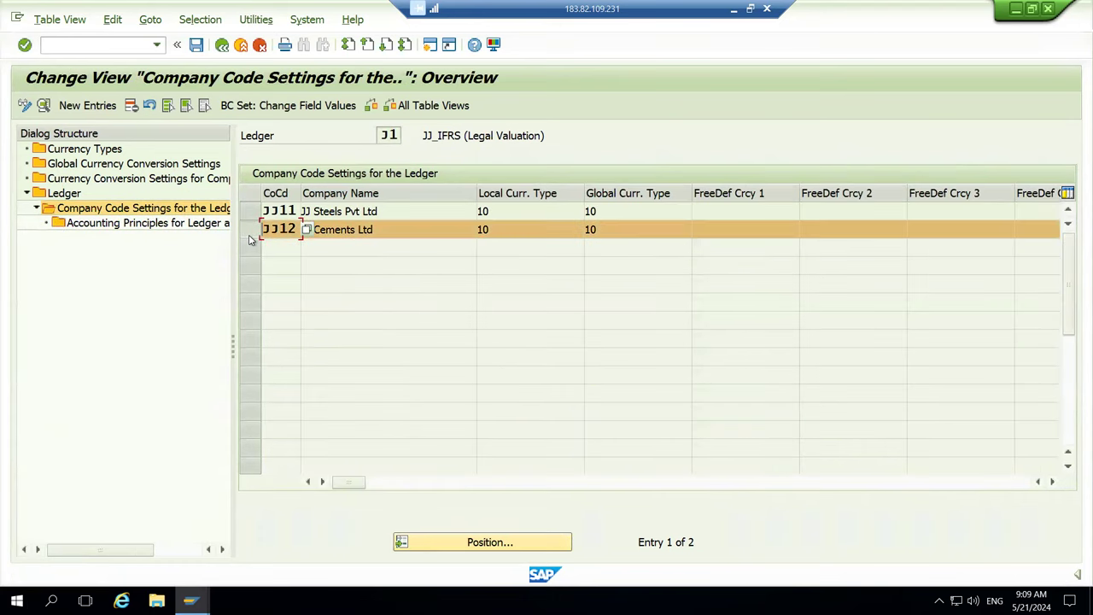
{"action": "double_click", "coordinate": [165, 226]}
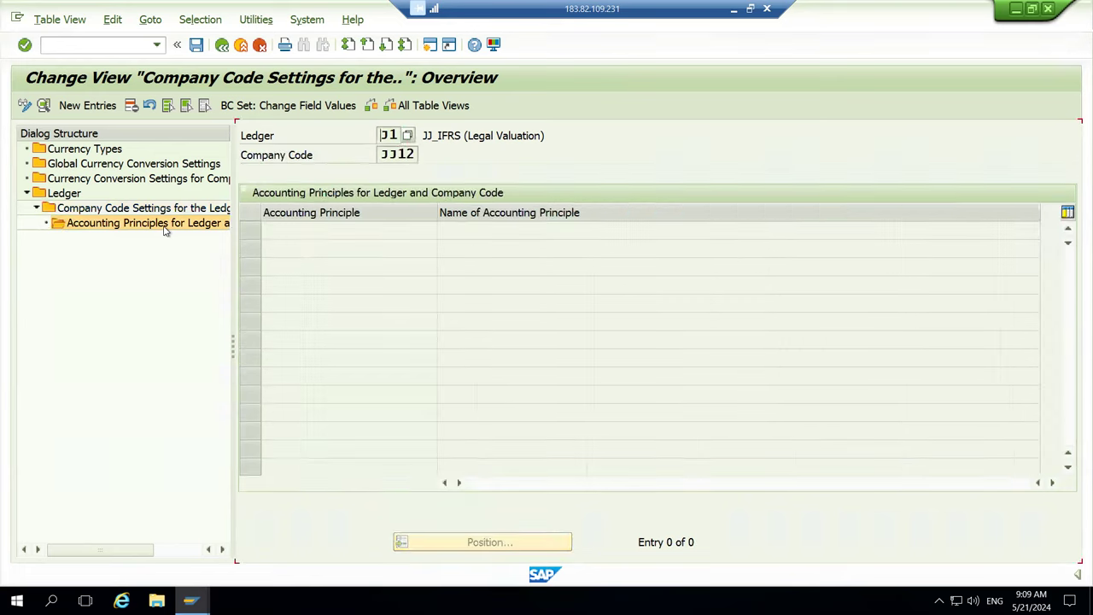
{"action": "left_click", "coordinate": [63, 115]}
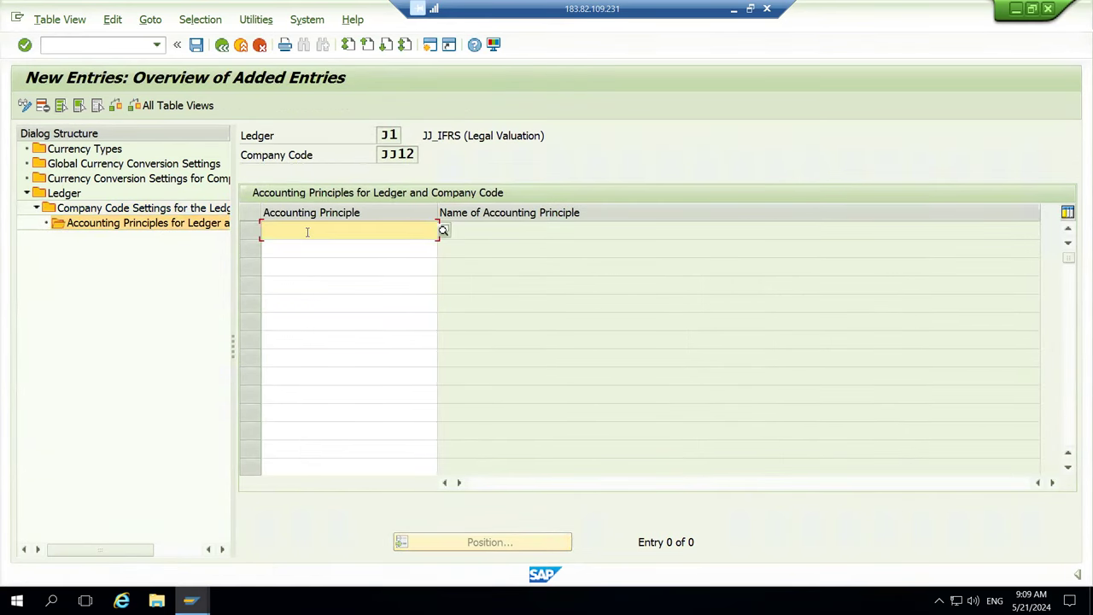
{"action": "type", "text": "JJ"}
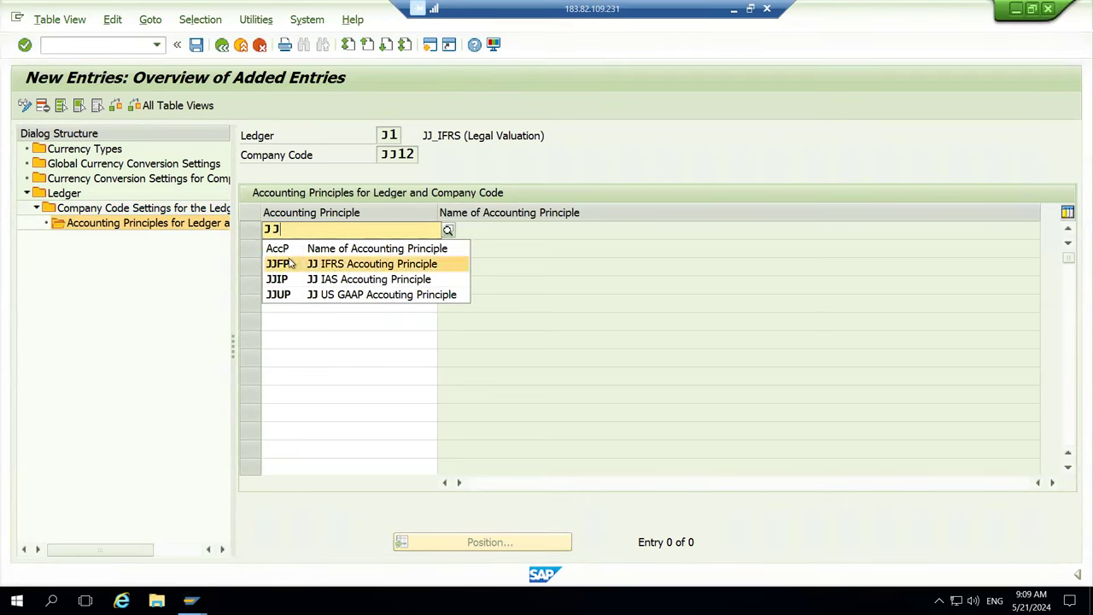
{"action": "left_click", "coordinate": [289, 264]}
{"action": "key", "text": "Return"}
Save the JJFP assignment, dismiss the consistency warnings, and check the ledger J1 / JJ12 header.
{"action": "left_click", "coordinate": [196, 45]}
{"action": "key", "text": "F3"}
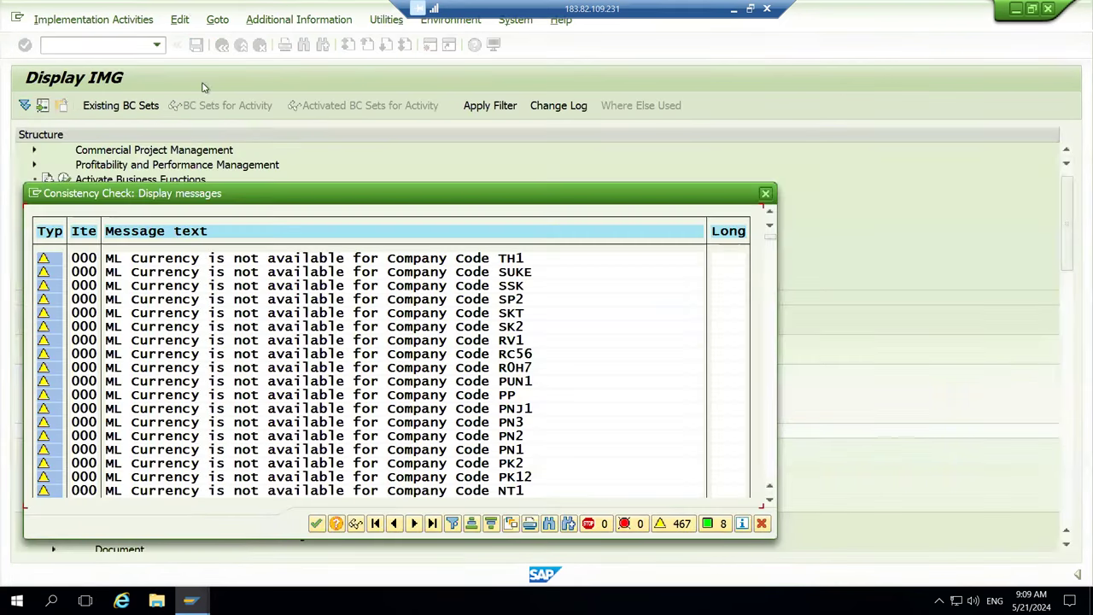
{"action": "left_click", "coordinate": [316, 522]}
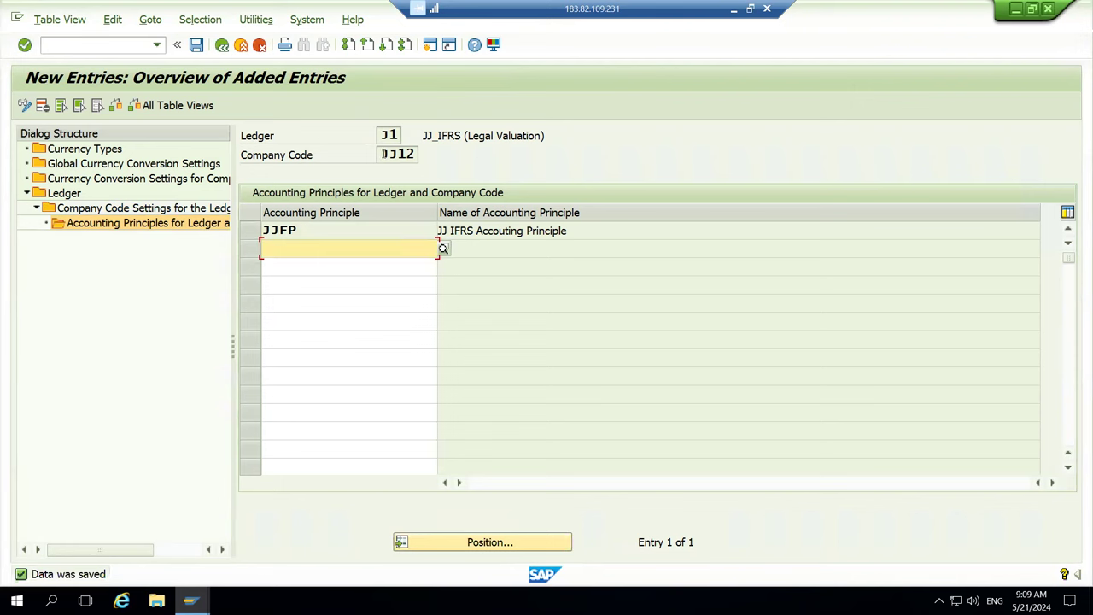
{"action": "left_click_drag", "start_coordinate": [384, 153], "coordinate": [427, 155]}
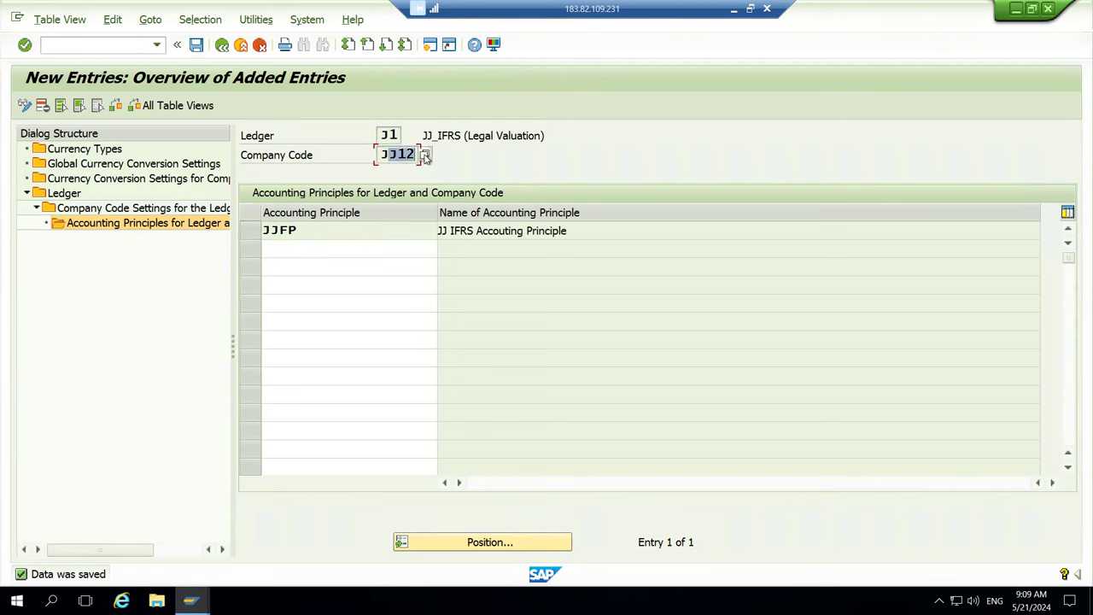
{"action": "left_click", "coordinate": [388, 137]}
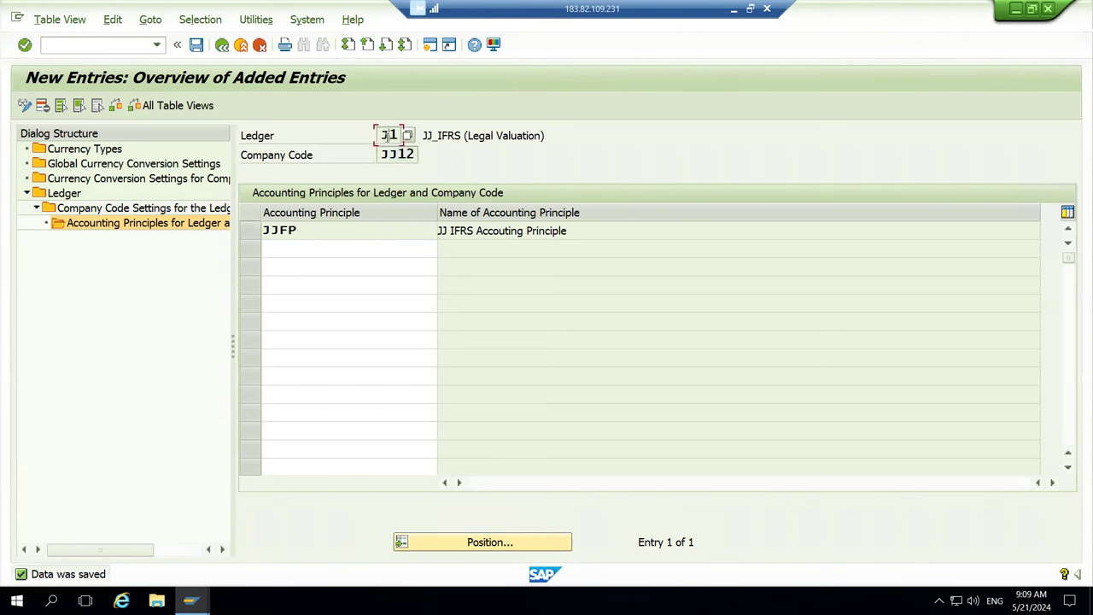
Save the entries again and dismiss the consistency check warnings.
{"action": "left_click", "coordinate": [453, 230]}
{"action": "left_click", "coordinate": [196, 45]}
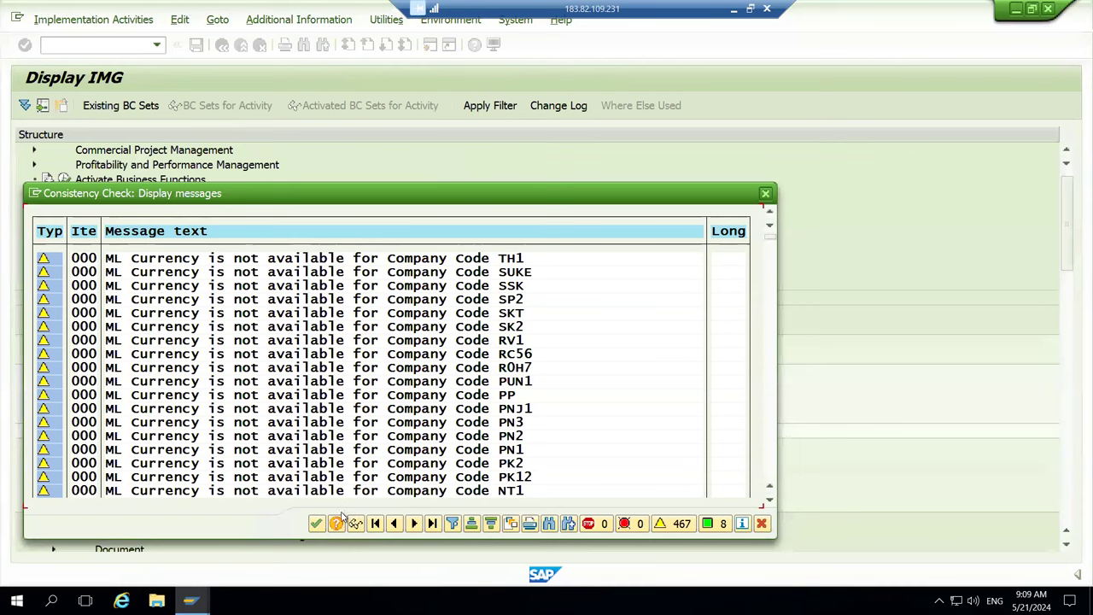
{"action": "left_click", "coordinate": [317, 524]}
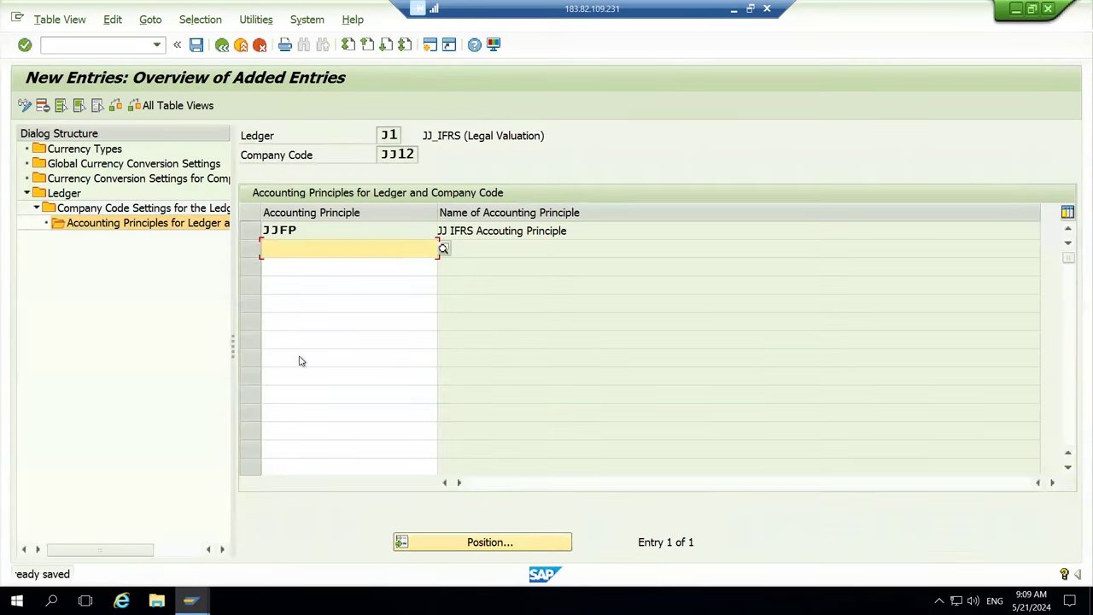
Return to the IMG, reopen Define Settings for Ledgers and Currency Types, and select ledger J2 (JJ_US GAAP).
{"action": "left_click", "coordinate": [221, 47]}
{"action": "left_click", "coordinate": [221, 47]}
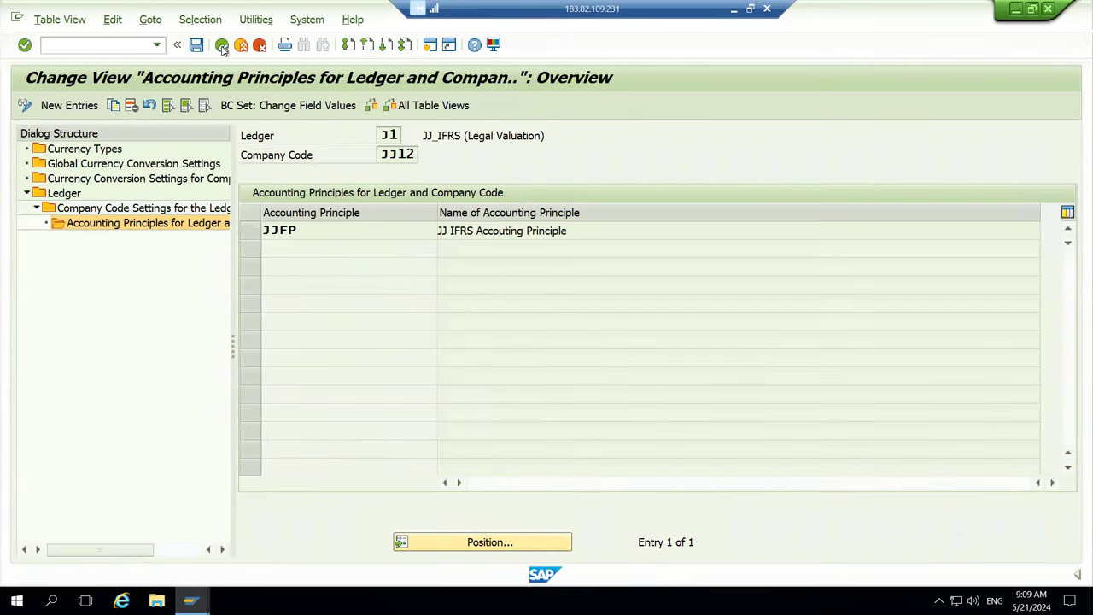
{"action": "left_click", "coordinate": [221, 47]}
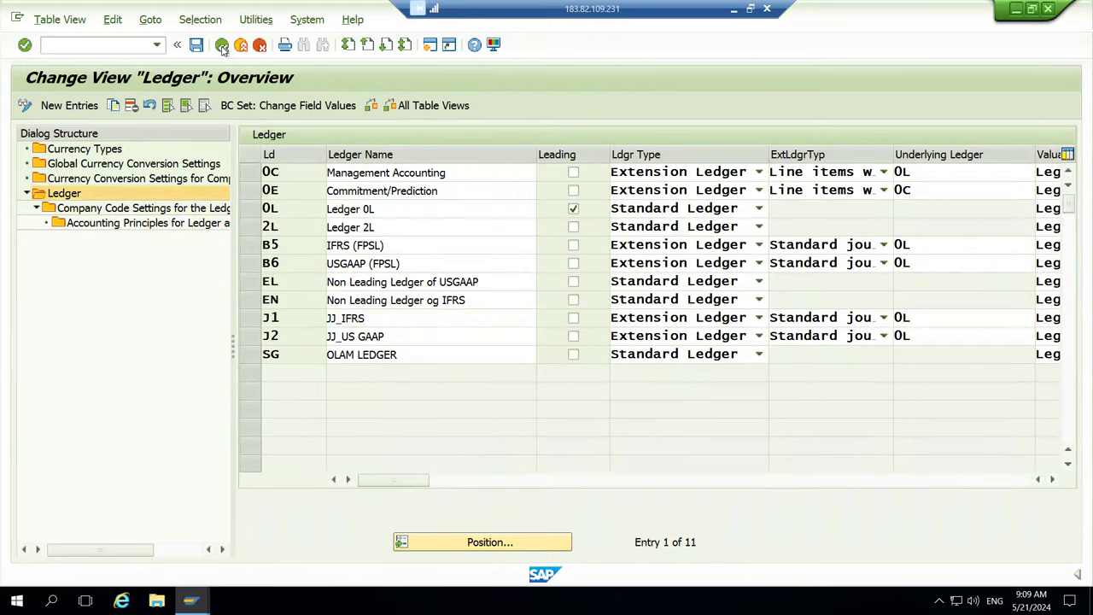
{"action": "left_click", "coordinate": [221, 46]}
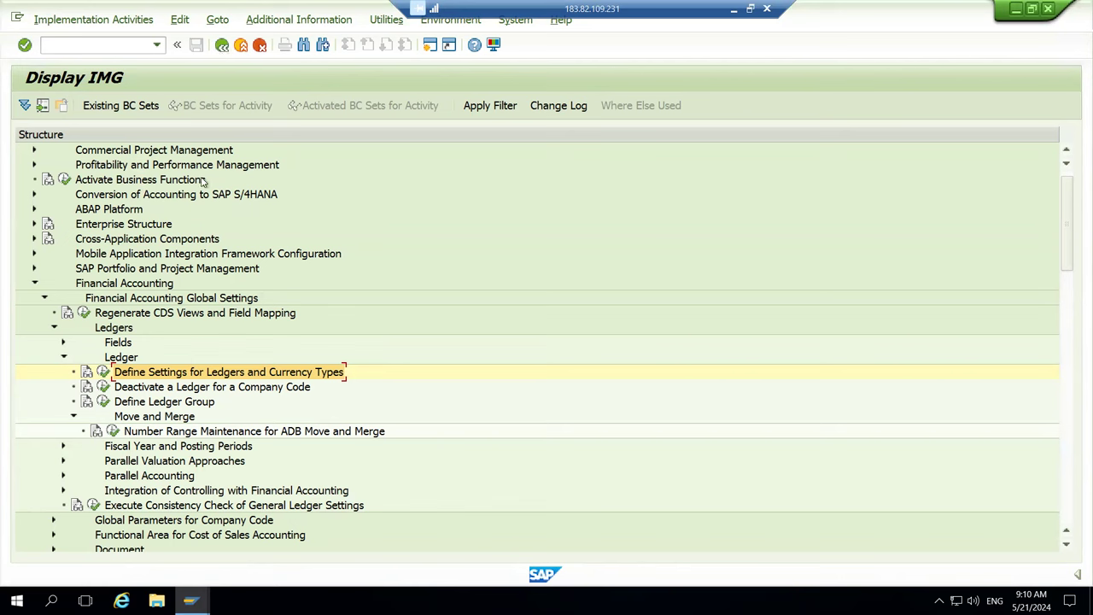
{"action": "left_click", "coordinate": [102, 373]}
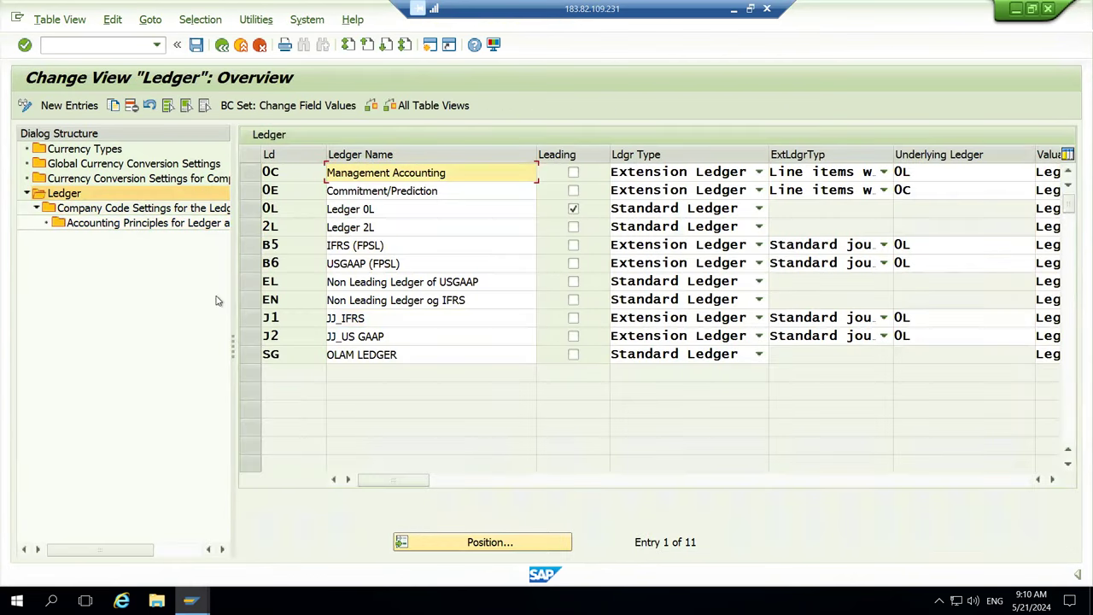
{"action": "left_click", "coordinate": [250, 337]}
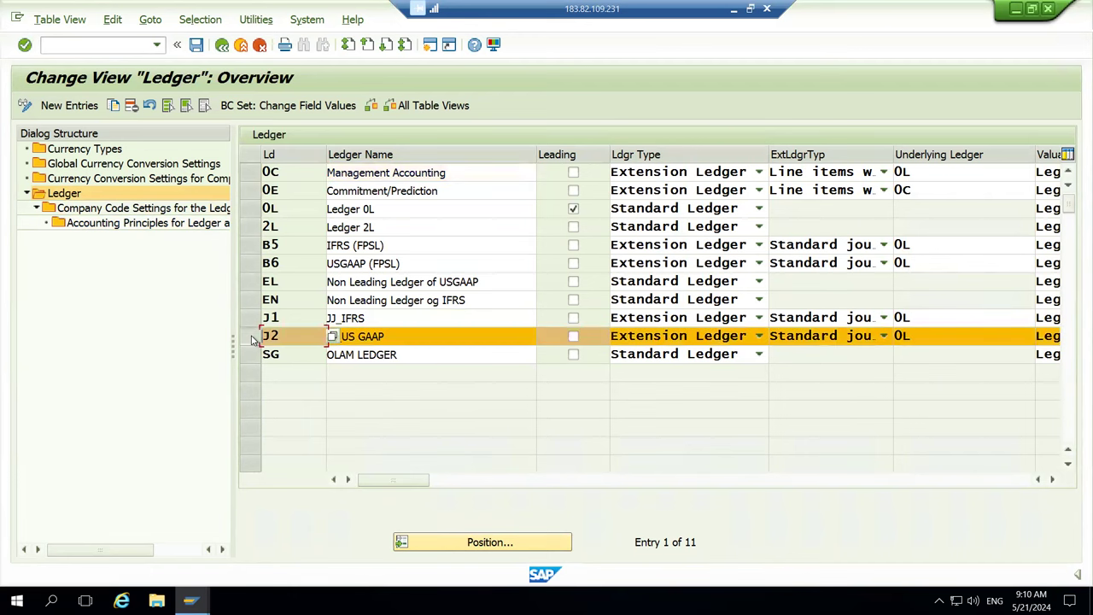
Add a new accounting principle entry JJUP for ledger J2 and company code JJ11.
{"action": "double_click", "coordinate": [103, 211]}
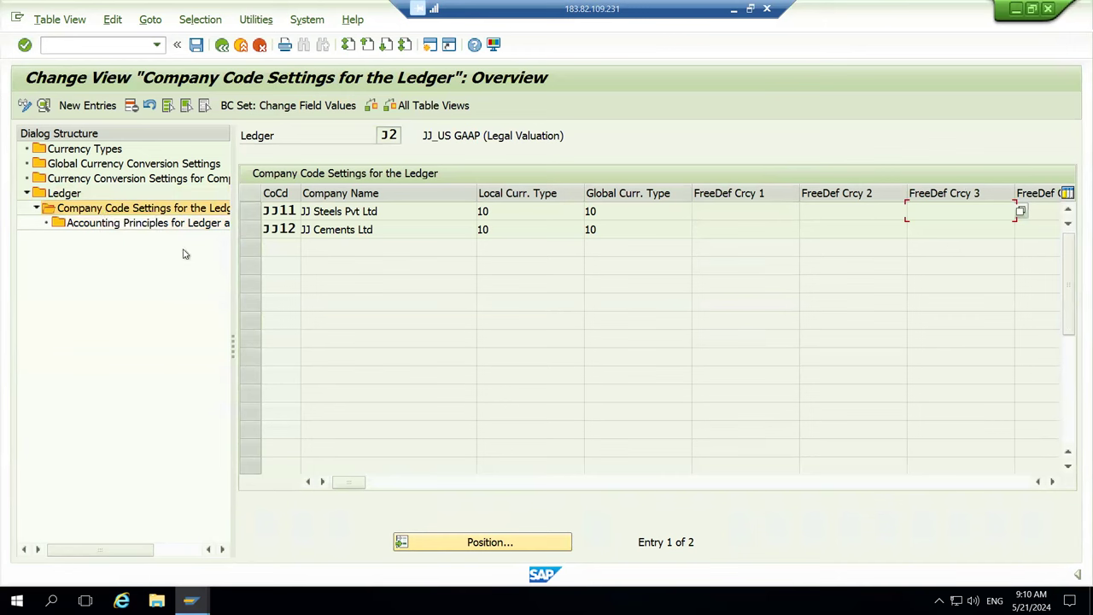
{"action": "left_click", "coordinate": [248, 211]}
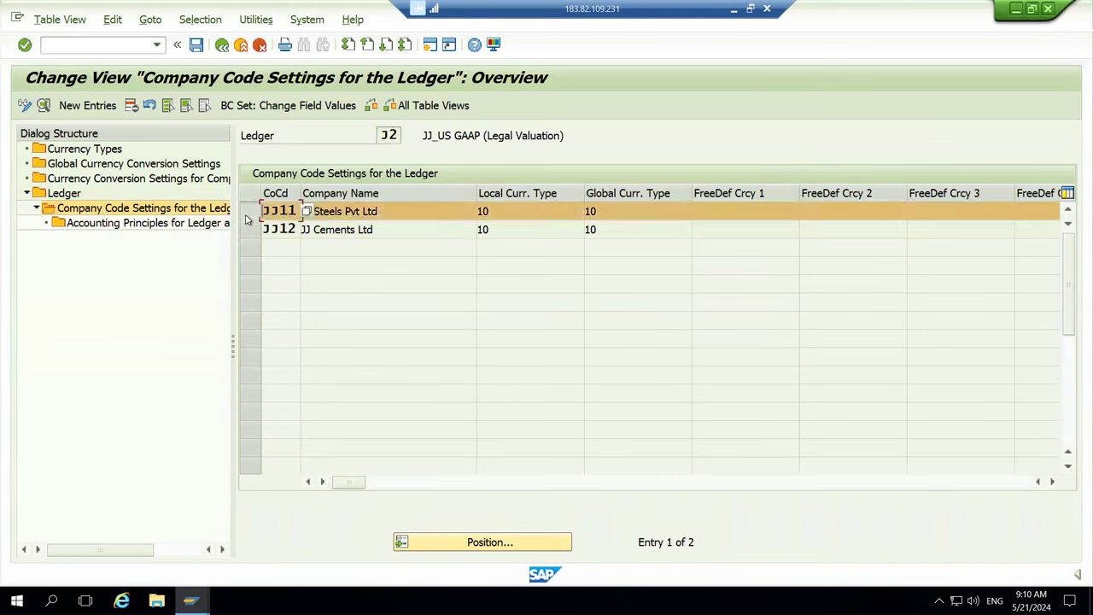
{"action": "double_click", "coordinate": [154, 226]}
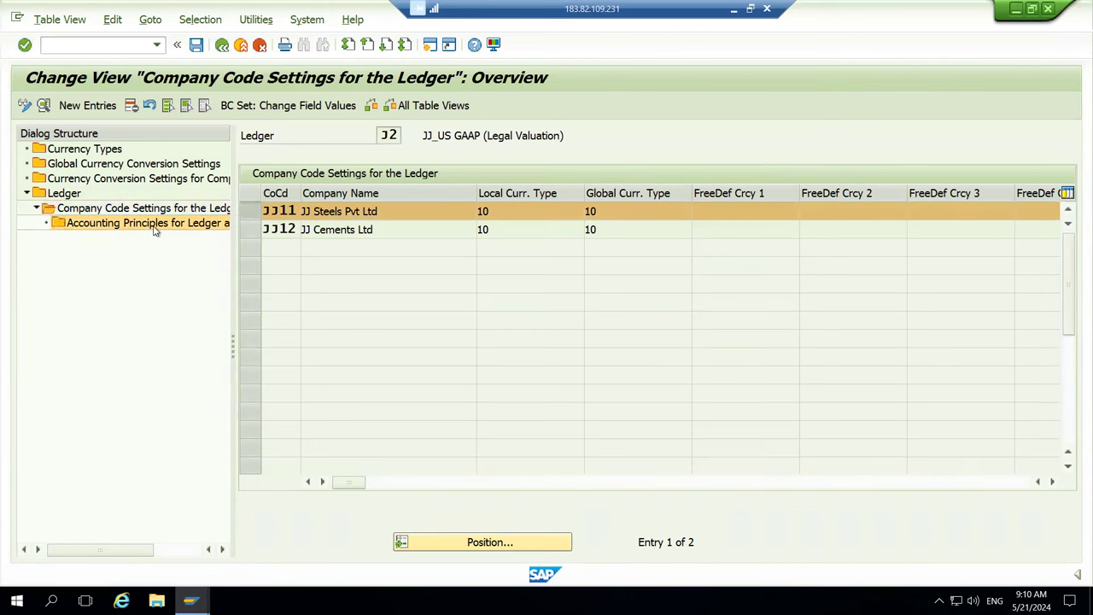
{"action": "left_click", "coordinate": [72, 105]}
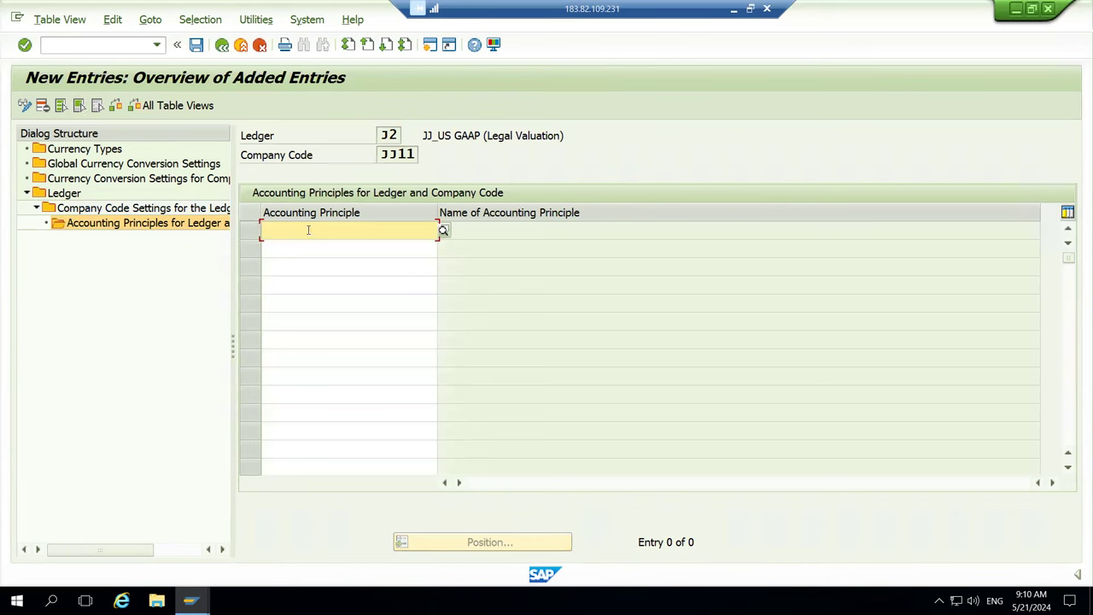
{"action": "left_click", "coordinate": [308, 230]}
{"action": "type", "text": "JJ"}
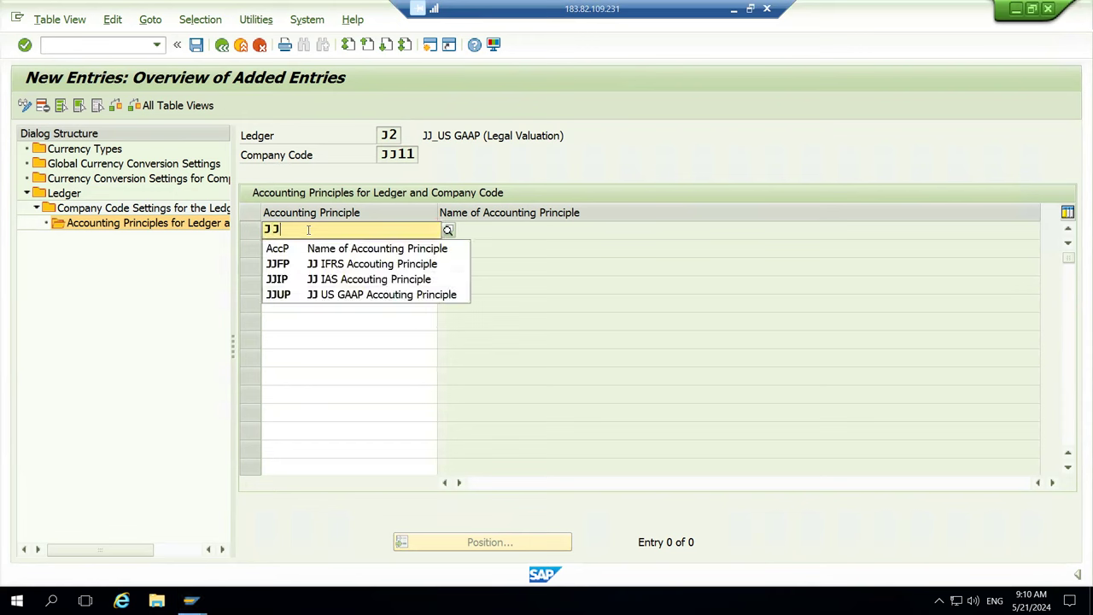
{"action": "left_click", "coordinate": [306, 294]}
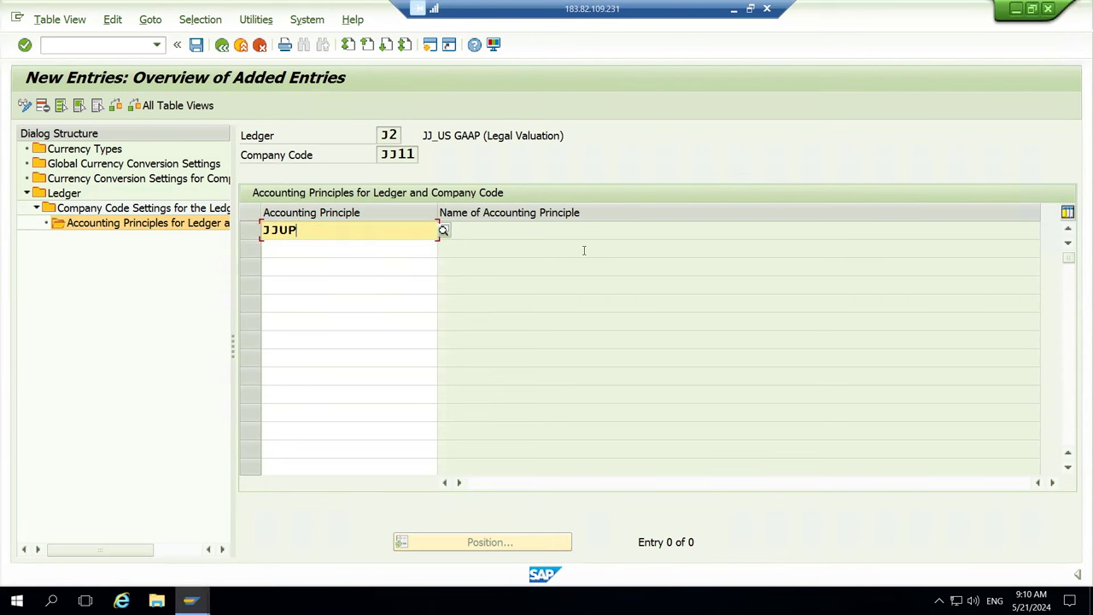
{"action": "key", "text": "Return"}
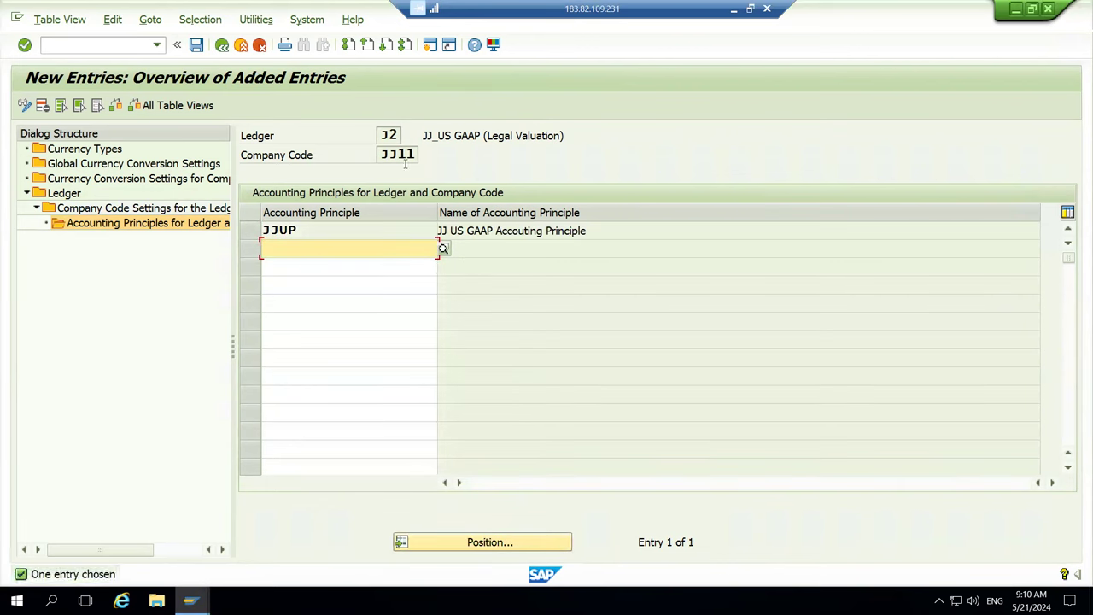
Save the JJUP assignment, confirming the customizing request and consistency check messages.
{"action": "left_click", "coordinate": [199, 48]}
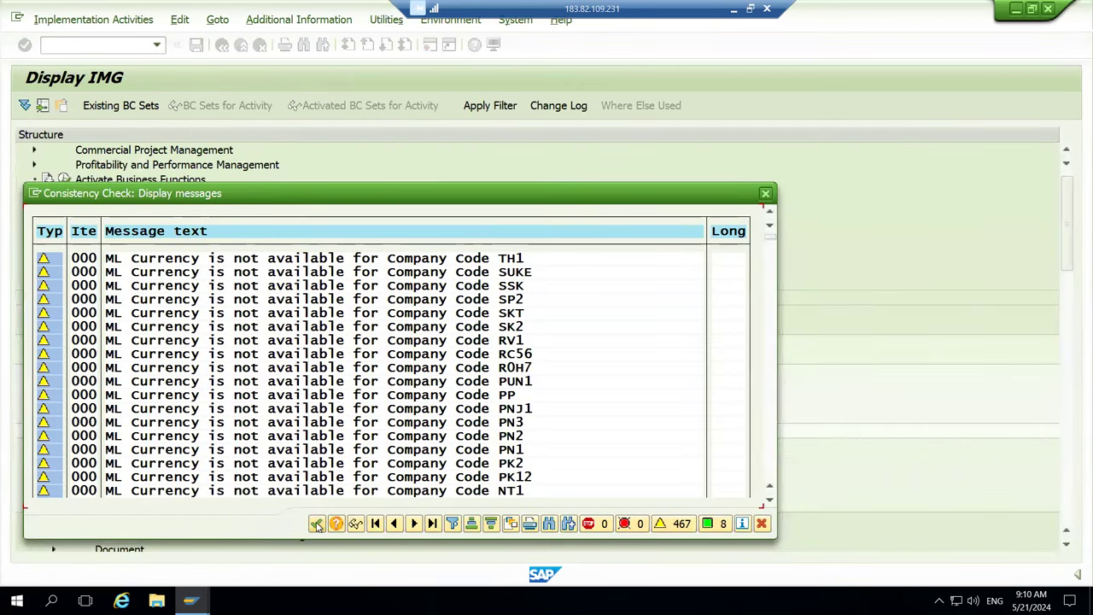
{"action": "left_click", "coordinate": [316, 523]}
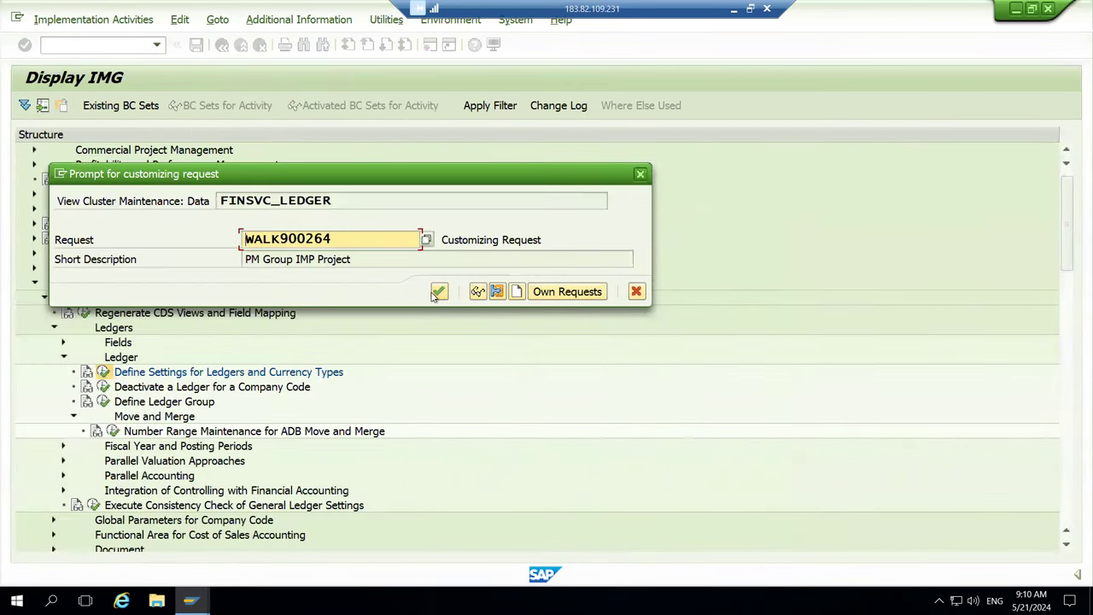
{"action": "left_click", "coordinate": [438, 291]}
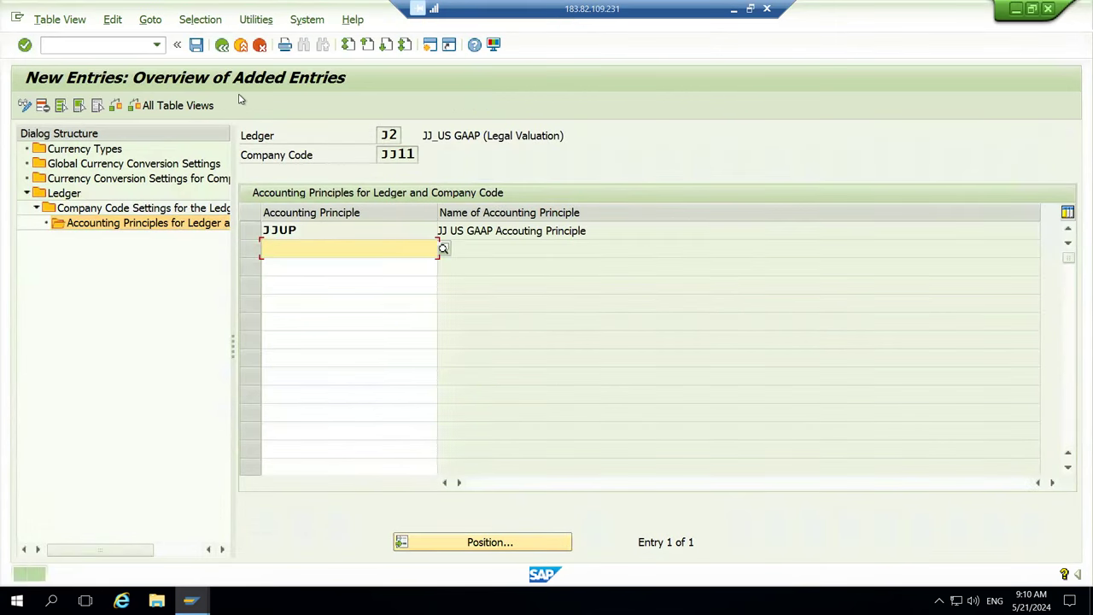
{"action": "left_click", "coordinate": [199, 47]}
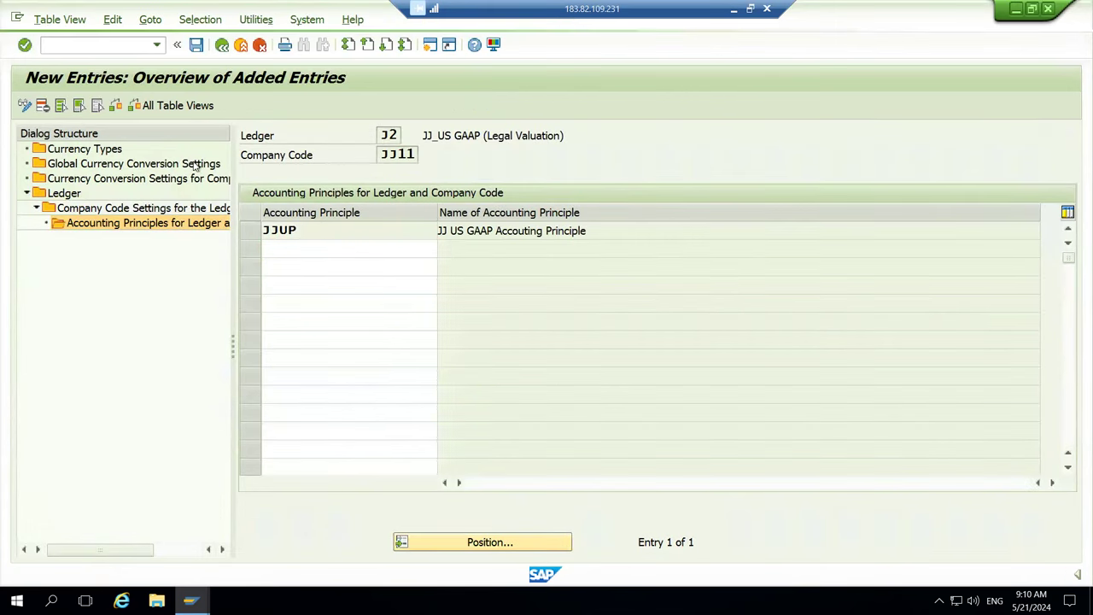
{"action": "left_click", "coordinate": [314, 523]}
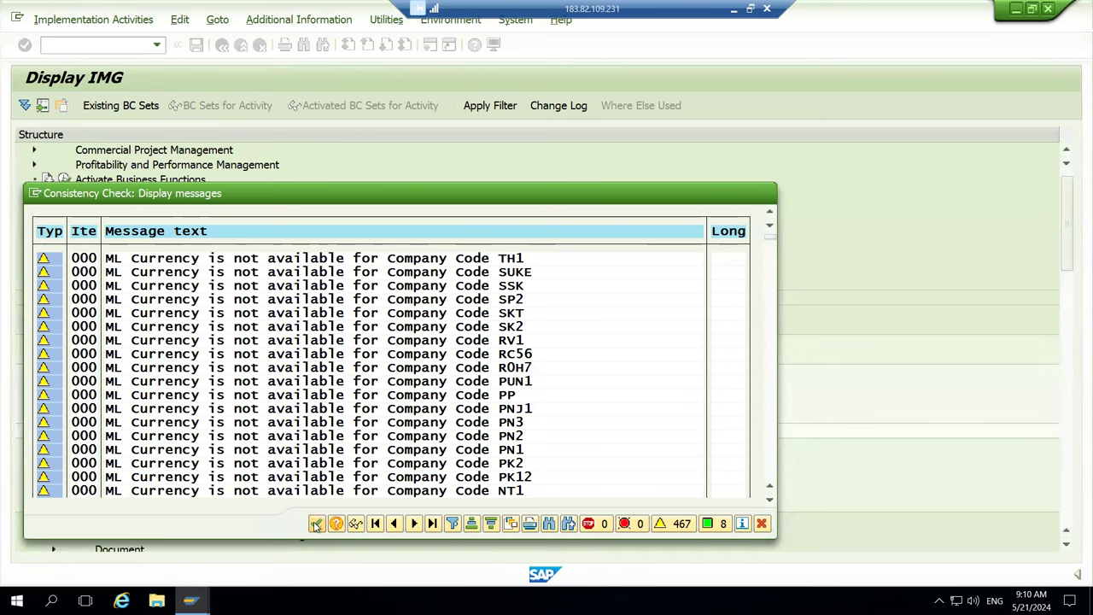
{"action": "double_click", "coordinate": [130, 208]}
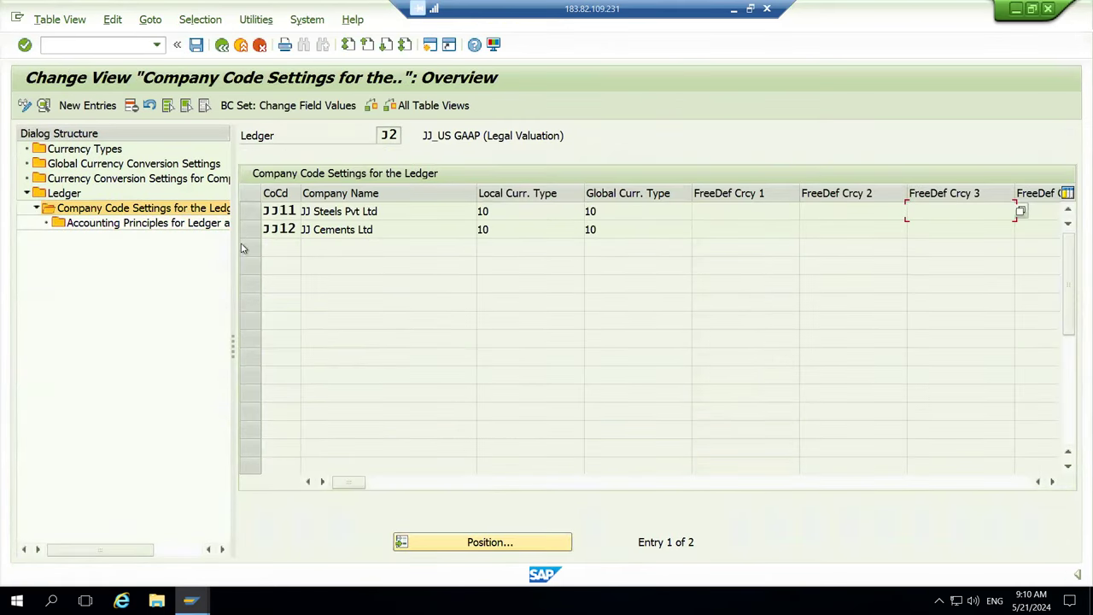
Add a new accounting principle entry JJUP for ledger J2 and company code JJ12.
{"action": "left_click", "coordinate": [250, 236]}
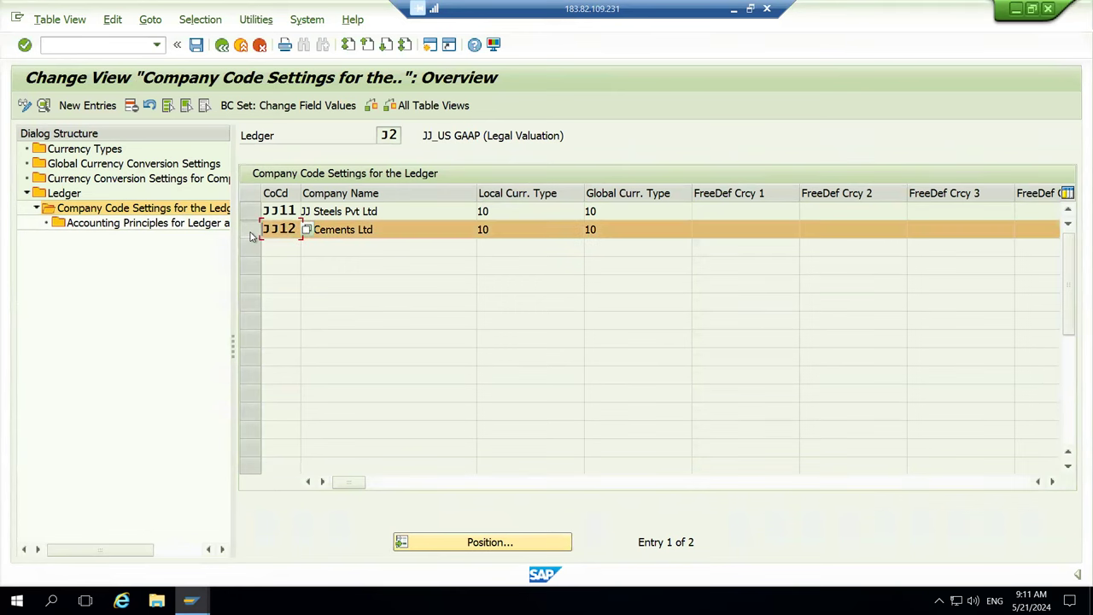
{"action": "double_click", "coordinate": [145, 226]}
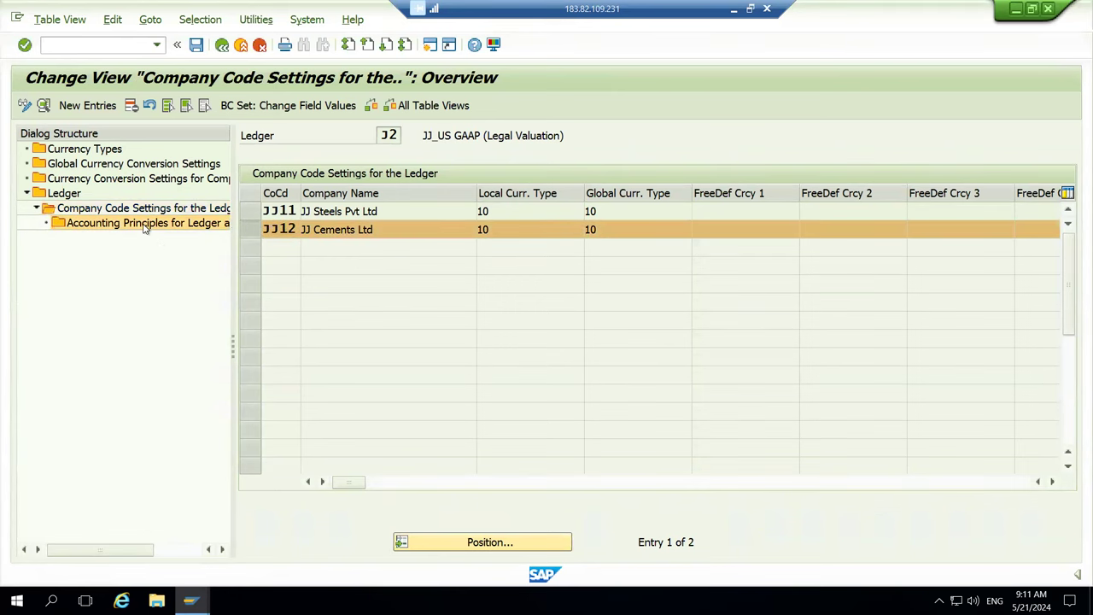
{"action": "left_click", "coordinate": [62, 107]}
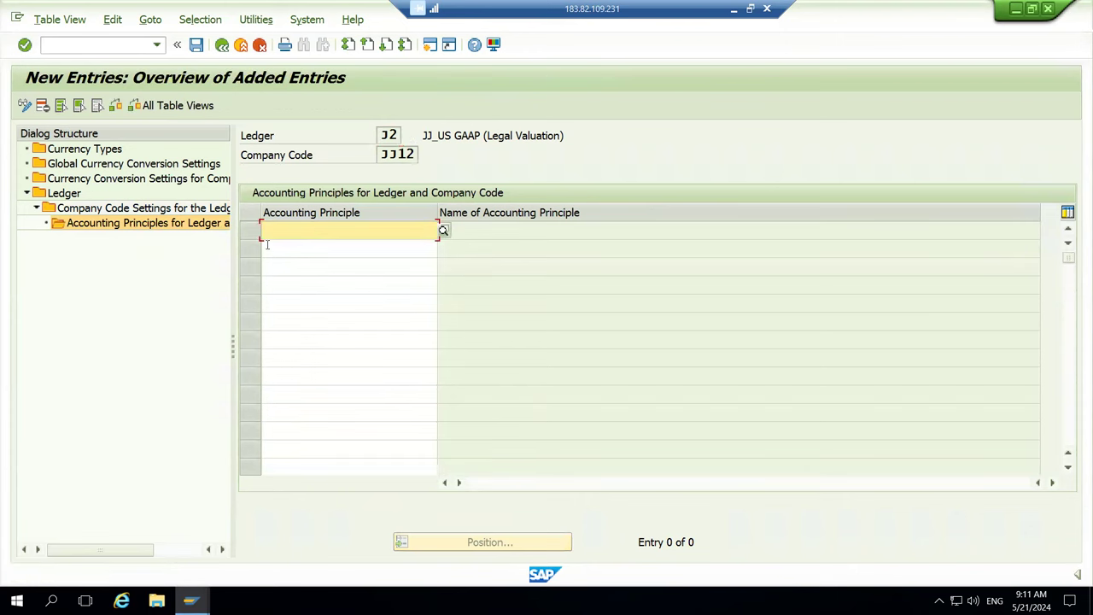
{"action": "type", "text": "JJ"}
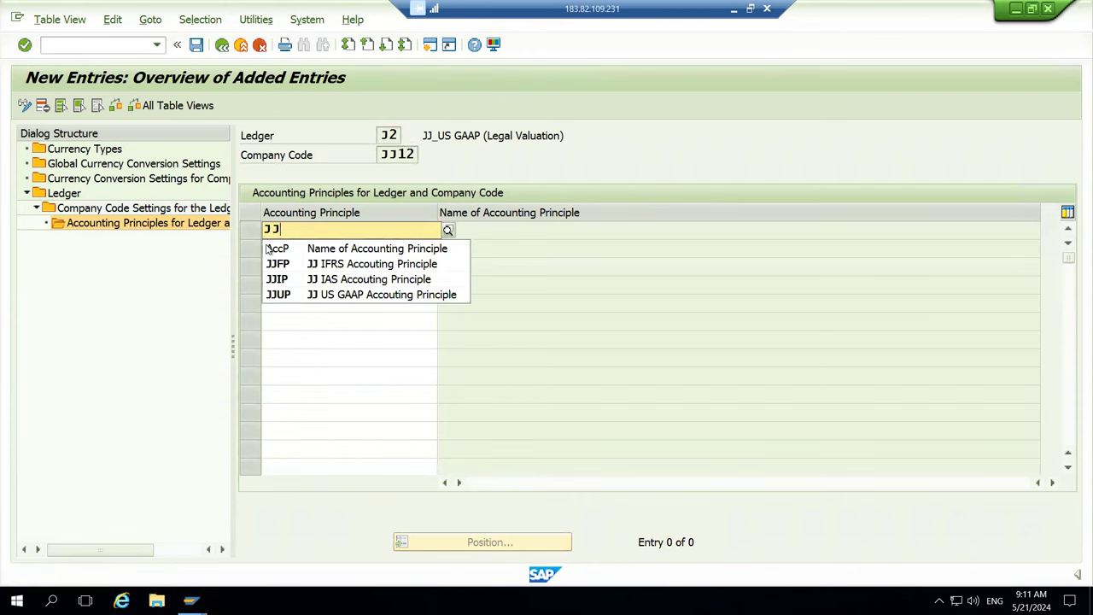
{"action": "left_click", "coordinate": [278, 294]}
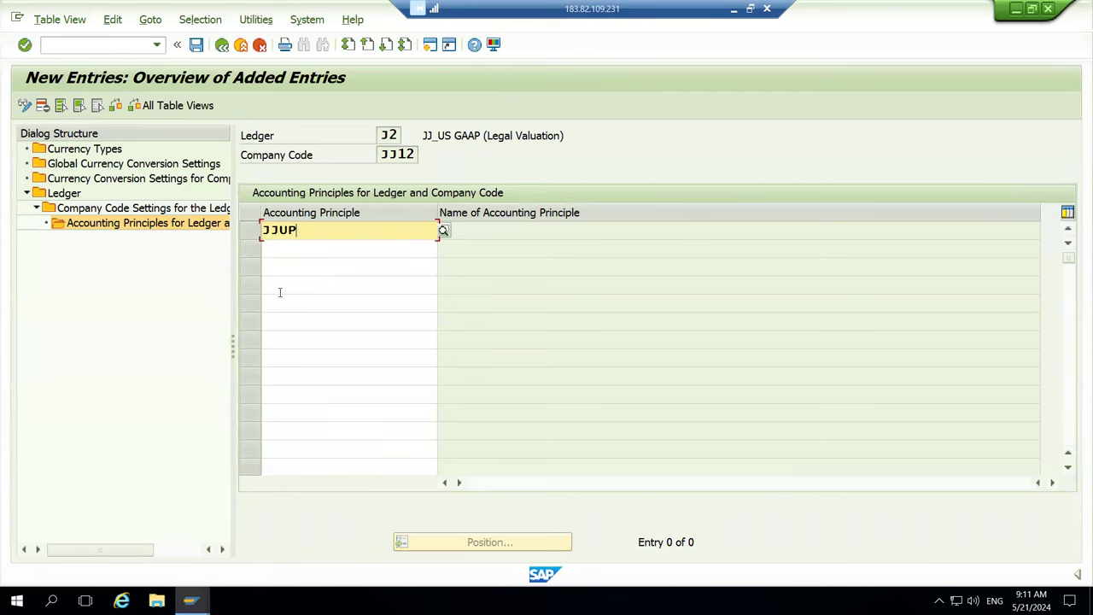
{"action": "key", "text": "Return"}
Save the JJ12 entry, dismiss the consistency checks, and go back to the Display IMG tree.
{"action": "left_click", "coordinate": [196, 45]}
{"action": "left_click", "coordinate": [316, 523]}
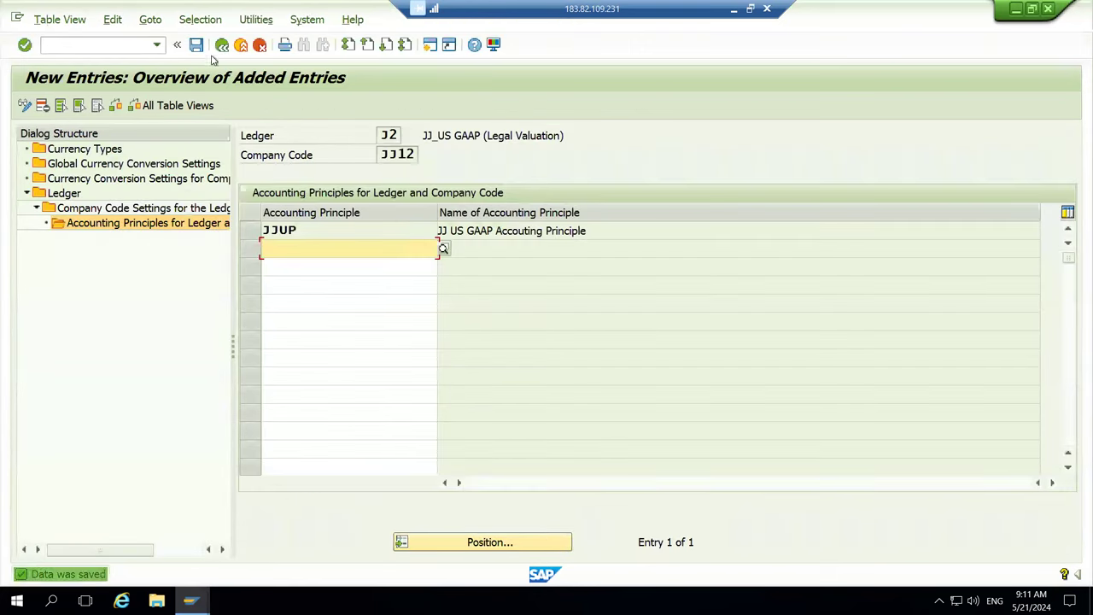
{"action": "left_click", "coordinate": [221, 45]}
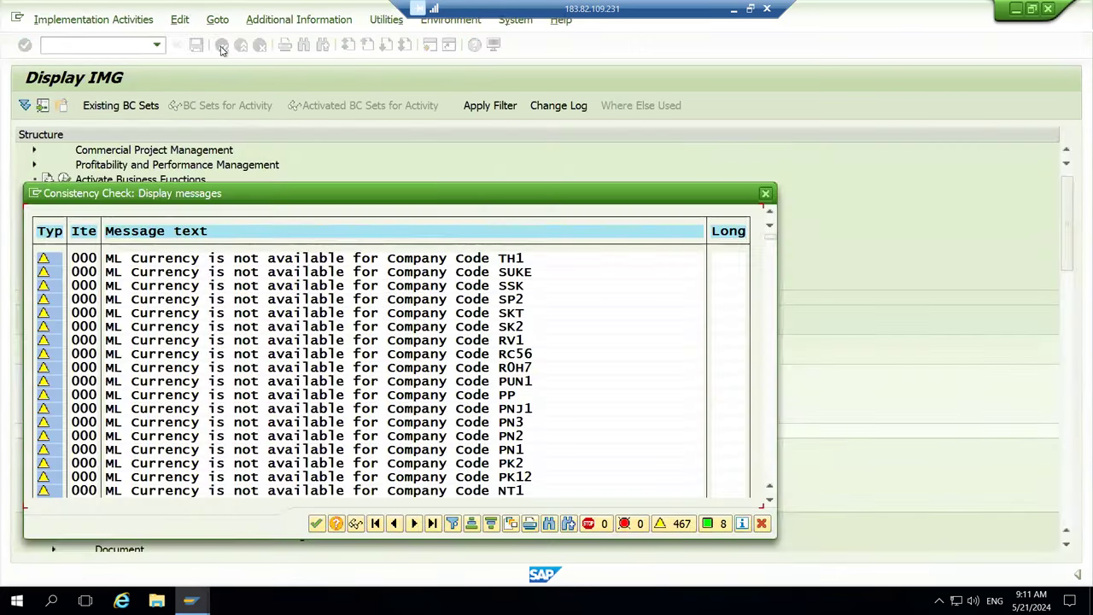
{"action": "left_click", "coordinate": [316, 524]}
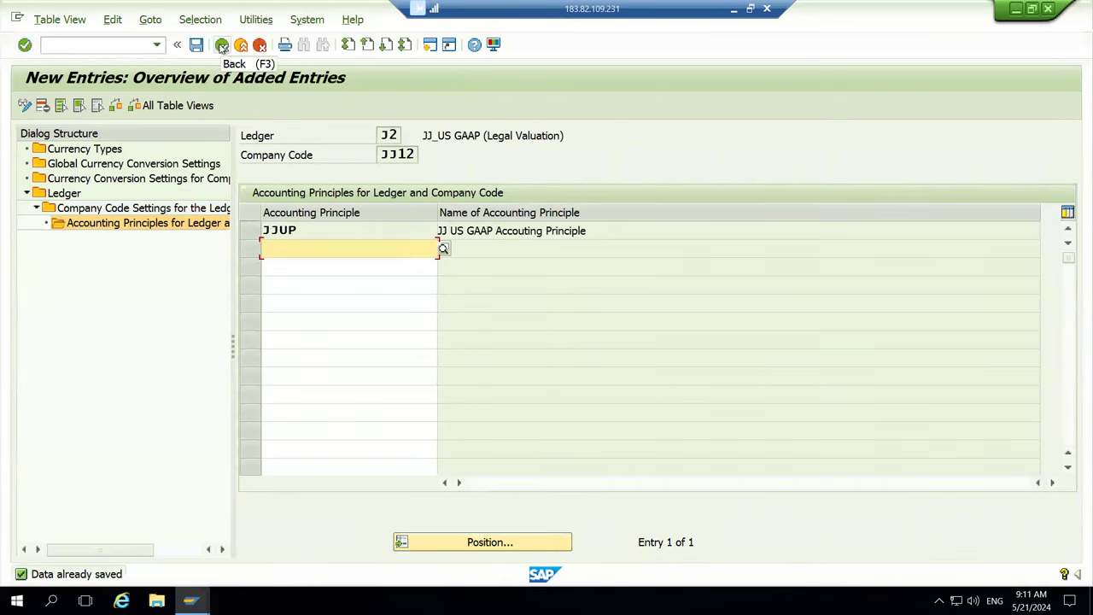
{"action": "left_click", "coordinate": [221, 46]}
{"action": "left_click", "coordinate": [222, 45]}
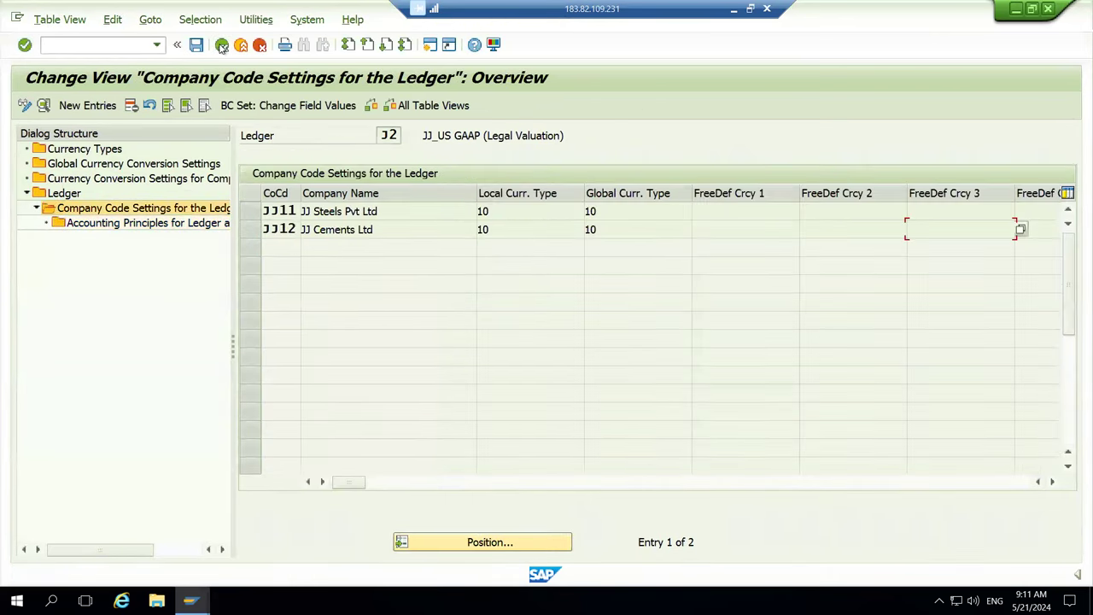
{"action": "left_click", "coordinate": [222, 45]}
{"action": "left_click", "coordinate": [222, 46]}
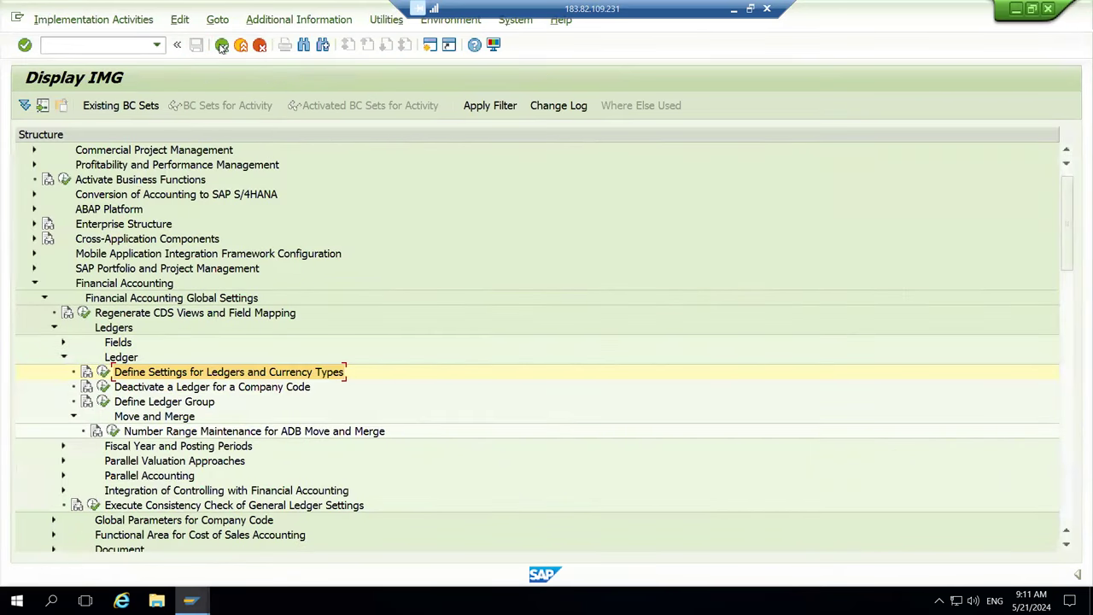
Minimize the SAP window and select the Ledgers section headings in the Parallel Accounting sheet.
{"action": "left_click", "coordinate": [732, 9]}
{"action": "left_click", "coordinate": [57, 418]}
{"action": "key", "text": "Up"}
{"action": "key", "text": "Up"}
{"action": "key", "text": "Up"}
{"action": "key", "text": "Up"}
{"action": "key", "text": "Up"}
{"action": "key", "text": "Up"}
{"action": "key", "text": "Up"}
{"action": "key", "text": "Up"}
{"action": "key", "text": "Up"}
{"action": "key", "text": "Up"}
{"action": "key", "text": "Up"}
{"action": "key", "text": "Up"}
{"action": "key", "text": "Up"}
{"action": "key", "text": "Up"}
{"action": "key", "text": "Up"}
{"action": "key", "text": "Up"}
{"action": "key", "text": "Up"}
{"action": "key", "text": "Up"}
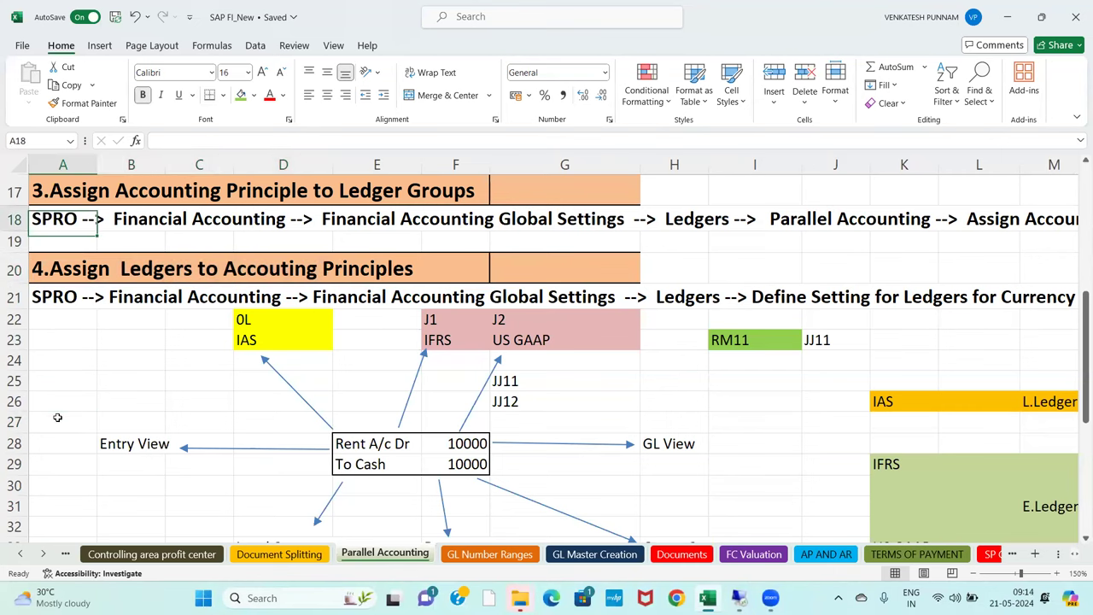
{"action": "key", "text": "Down"}
{"action": "key", "text": "Down"}
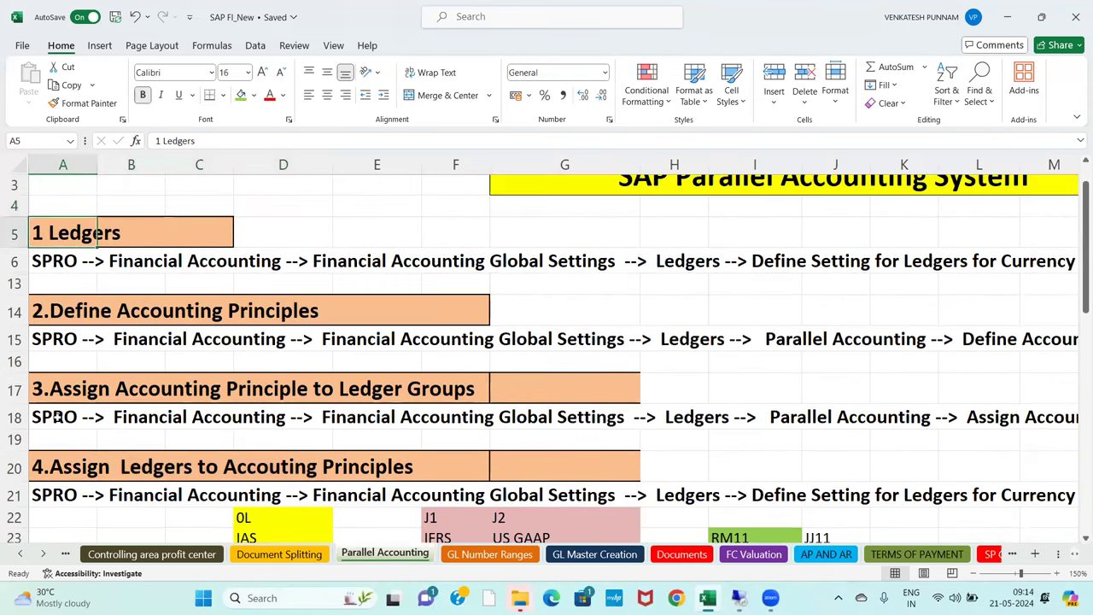
{"action": "key", "text": "shift+Right"}
{"action": "key", "text": "shift+Right"}
{"action": "key", "text": "shift+Right"}
{"action": "key", "text": "shift+Right"}
{"action": "key", "text": "shift+Right"}
{"action": "key", "text": "shift+Down"}
{"action": "key", "text": "shift+Down"}
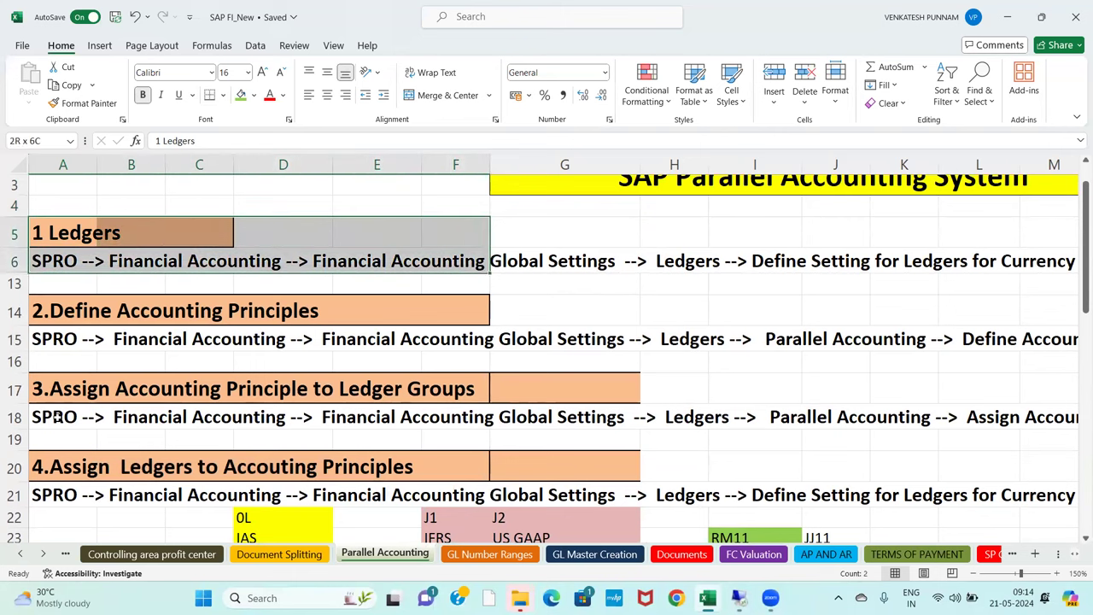
{"action": "key", "text": "shift+Down"}
{"action": "key", "text": "shift+Down"}
{"action": "key", "text": "shift+Down"}
{"action": "key", "text": "shift+Down"}
{"action": "key", "text": "shift+Down"}
{"action": "key", "text": "shift+Down"}
{"action": "key", "text": "shift+Down"}
{"action": "key", "text": "shift+Down"}
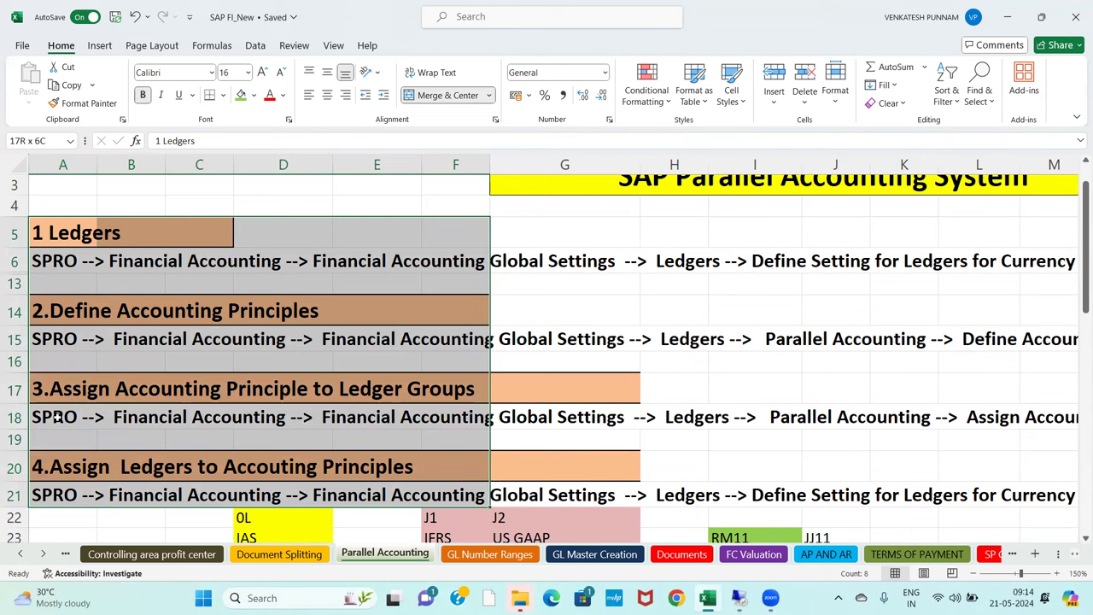
Select the A22:H35 ledger diagram showing JJ11 and JJ12 under J2.
{"action": "key", "text": "Down"}
{"action": "key", "text": "Down"}
{"action": "key", "text": "Down"}
{"action": "key", "text": "Down"}
{"action": "key", "text": "Down"}
{"action": "key", "text": "Down"}
{"action": "key", "text": "Down"}
{"action": "key", "text": "Down"}
{"action": "key", "text": "Down"}
{"action": "key", "text": "Down"}
{"action": "key", "text": "Down"}
{"action": "key", "text": "Down"}
{"action": "key", "text": "Down"}
{"action": "key", "text": "Down"}
{"action": "key", "text": "Down"}
{"action": "key", "text": "Down"}
{"action": "key", "text": "Down"}
{"action": "key", "text": "Down"}
{"action": "key", "text": "Down"}
{"action": "key", "text": "Down"}
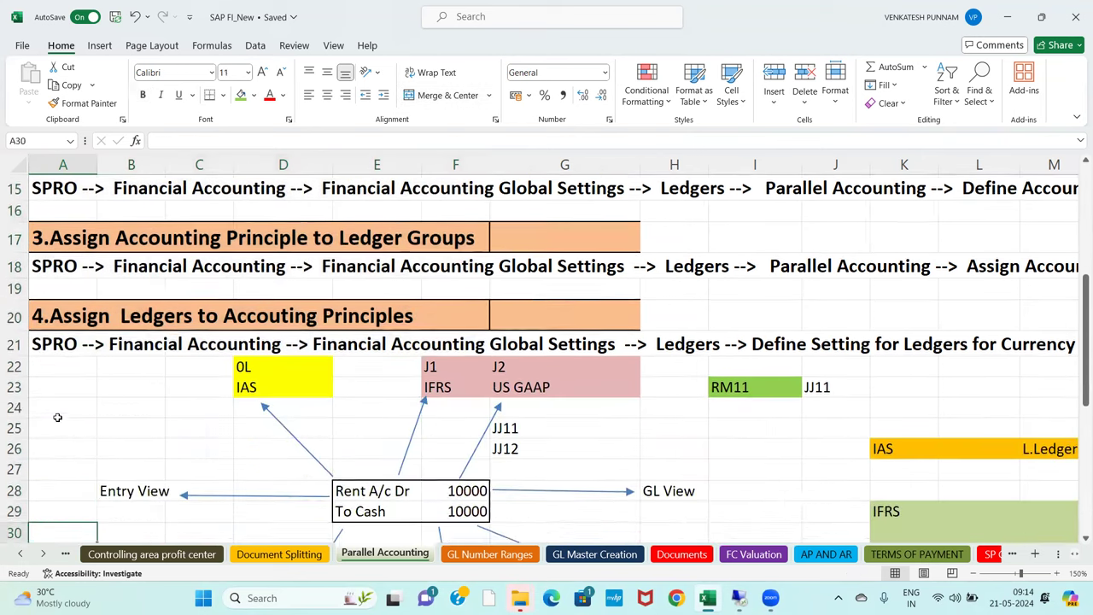
{"action": "left_click", "coordinate": [77, 340]}
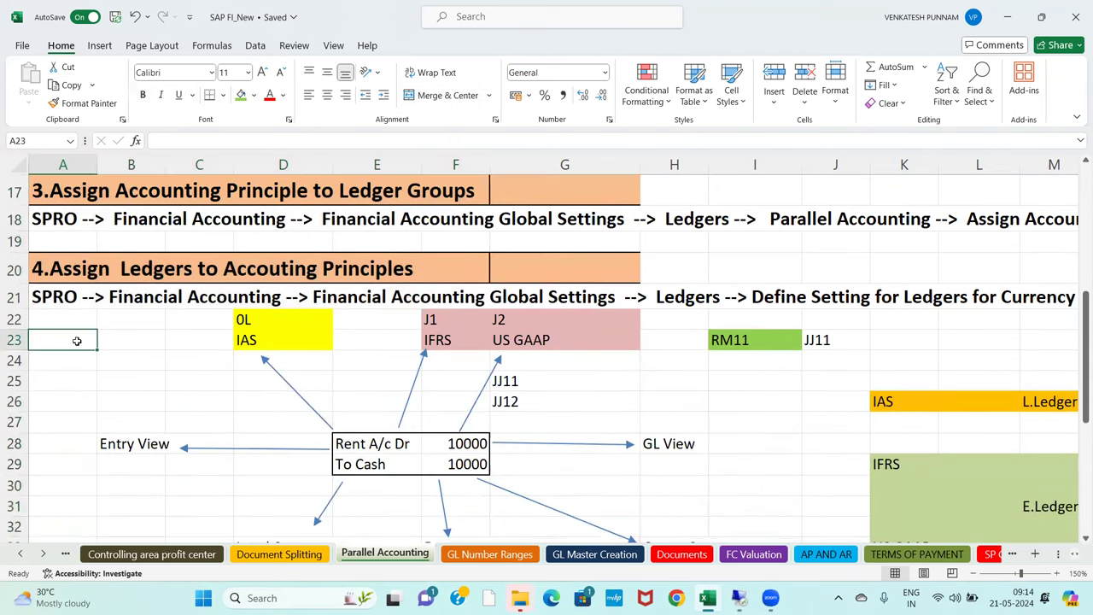
{"action": "key", "text": "Up"}
{"action": "key", "text": "shift+Right"}
{"action": "key", "text": "shift+Right"}
{"action": "key", "text": "shift+Right"}
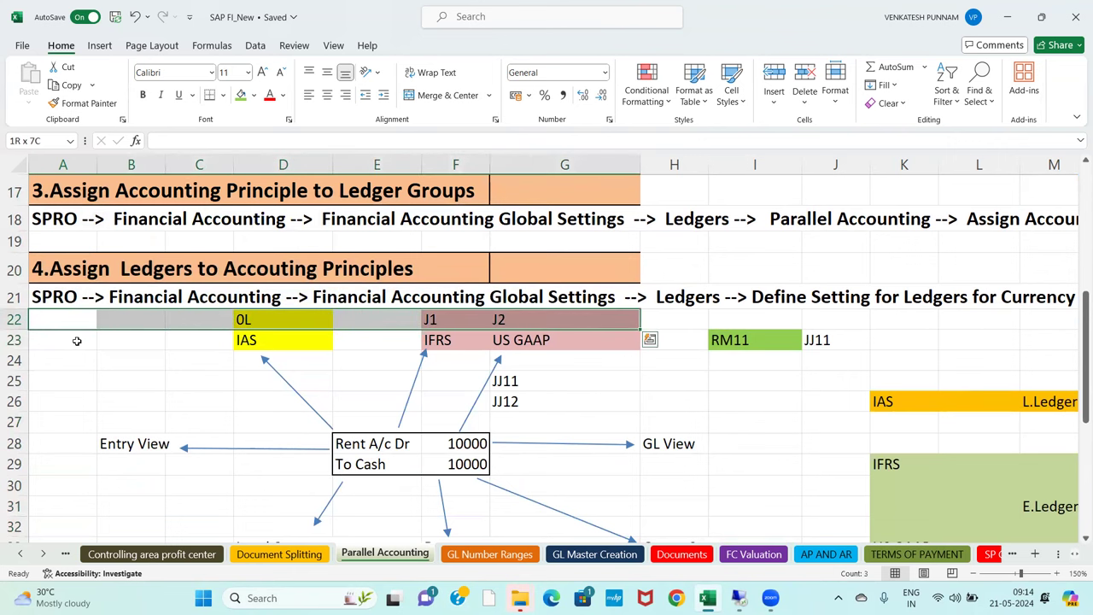
{"action": "key", "text": "shift+Down"}
{"action": "key", "text": "shift+Down"}
{"action": "key", "text": "shift+Down"}
{"action": "key", "text": "shift+Down"}
{"action": "key", "text": "shift+Down"}
{"action": "key", "text": "shift+Down"}
{"action": "key", "text": "shift+Down"}
{"action": "key", "text": "shift+Down"}
{"action": "key", "text": "shift+Down"}
{"action": "key", "text": "shift+Down"}
{"action": "key", "text": "shift+Down"}
{"action": "key", "text": "shift+Down"}
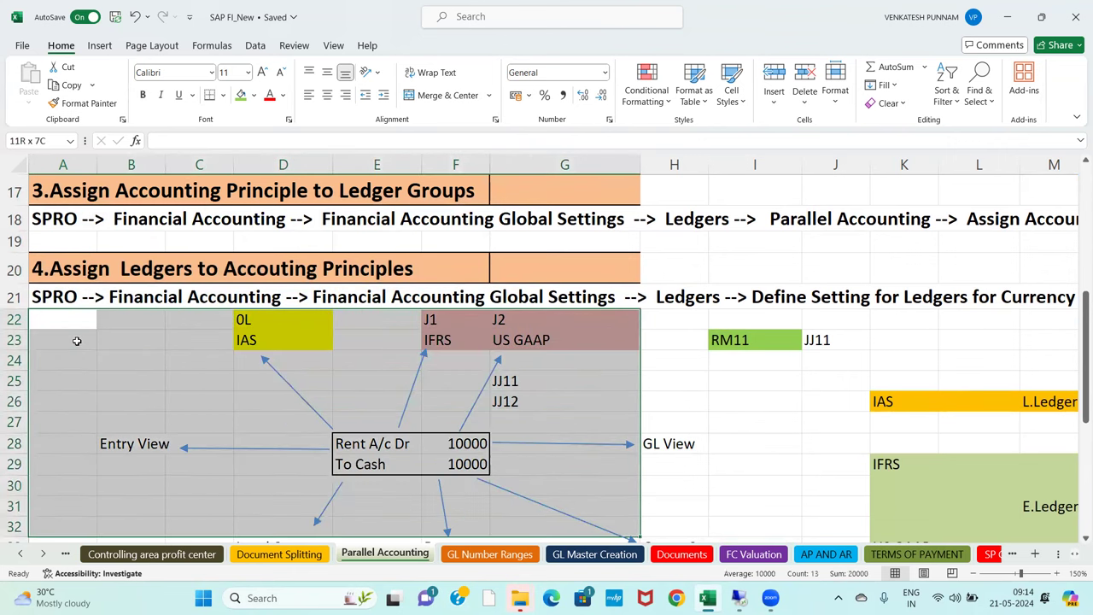
{"action": "key", "text": "shift+Right"}
{"action": "key", "text": "shift+Down"}
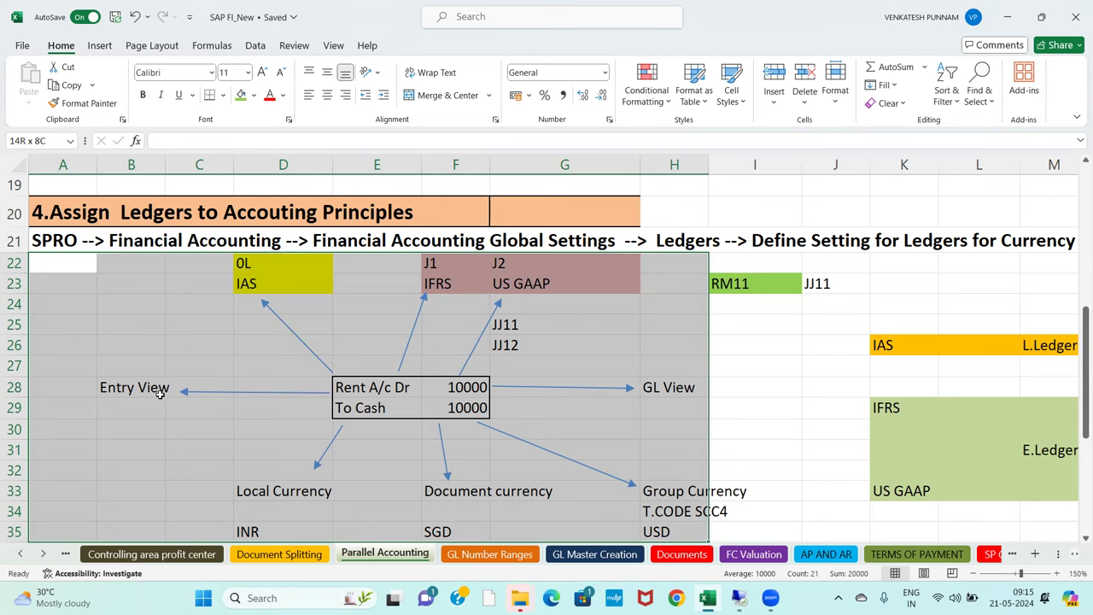
Clear the diagram selection at B26 and switch to the GL Number Ranges sheet.
{"action": "left_click", "coordinate": [138, 352]}
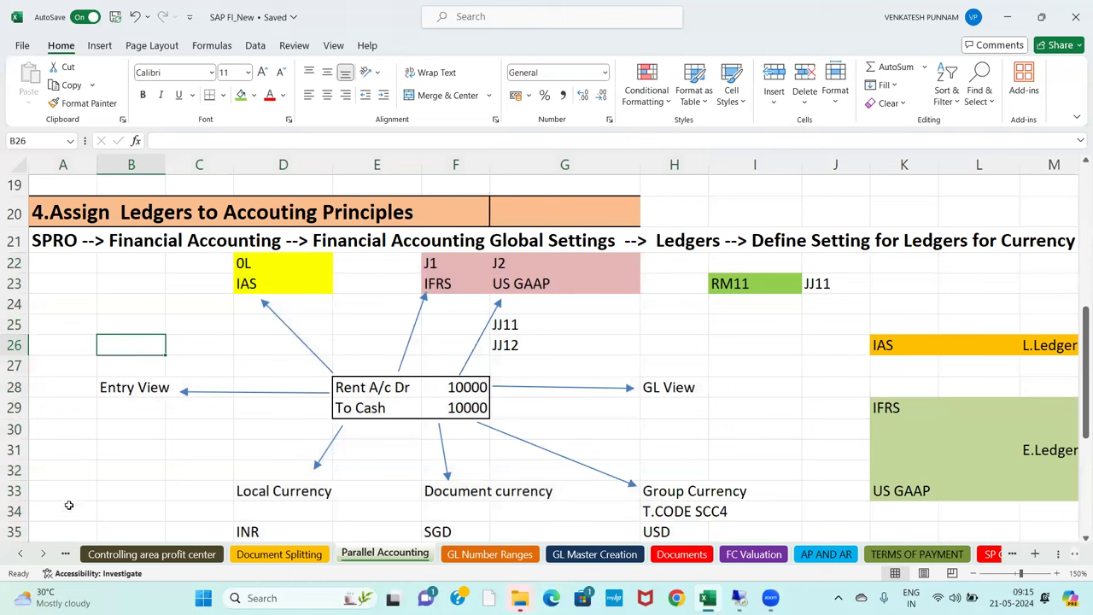
{"action": "left_click", "coordinate": [21, 553]}
{"action": "left_click", "coordinate": [22, 554]}
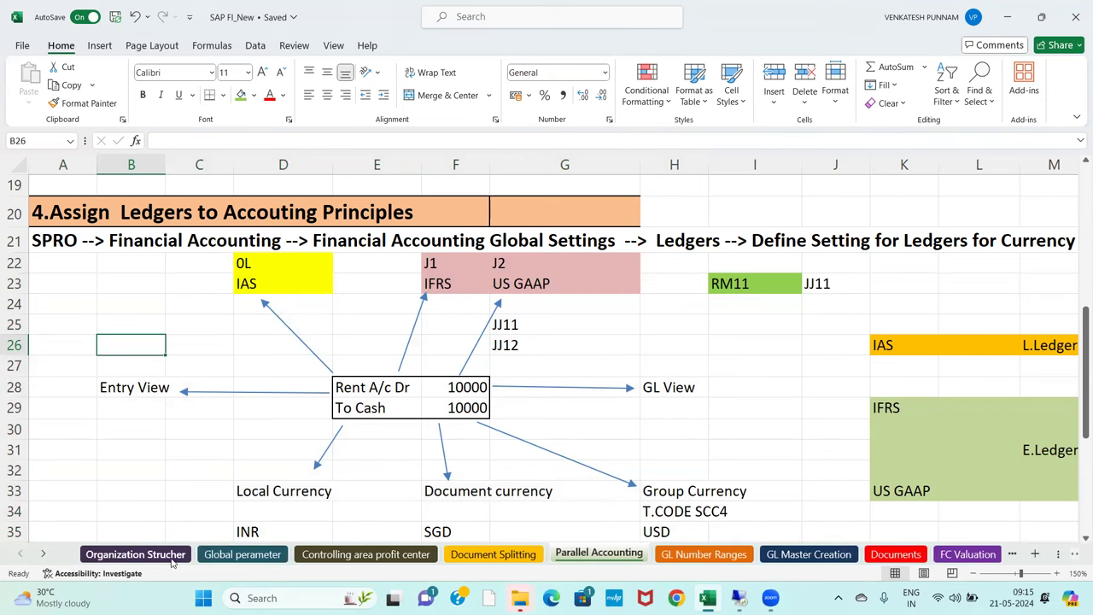
{"action": "left_click", "coordinate": [43, 554]}
{"action": "left_click", "coordinate": [43, 553]}
{"action": "left_click", "coordinate": [43, 554]}
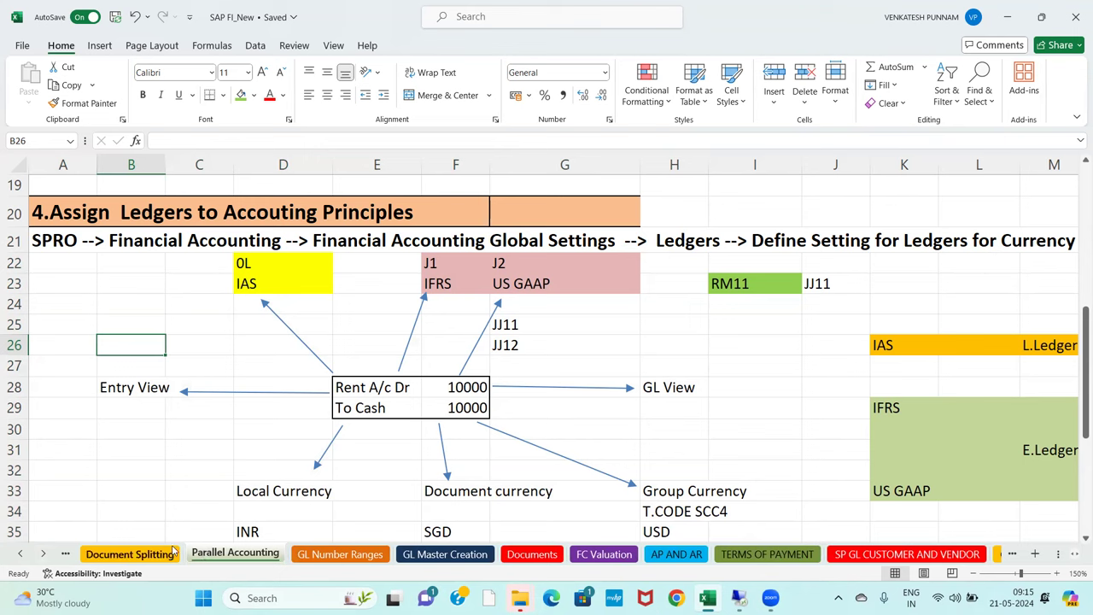
{"action": "left_click", "coordinate": [19, 554]}
{"action": "left_click", "coordinate": [20, 553]}
{"action": "left_click", "coordinate": [20, 554]}
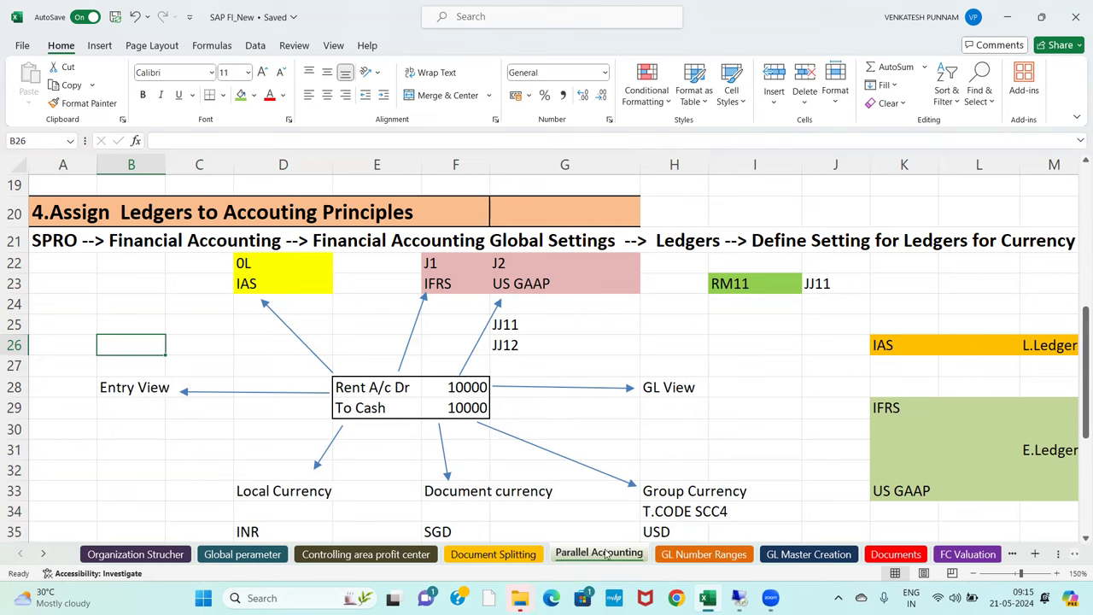
{"action": "left_click", "coordinate": [668, 556]}
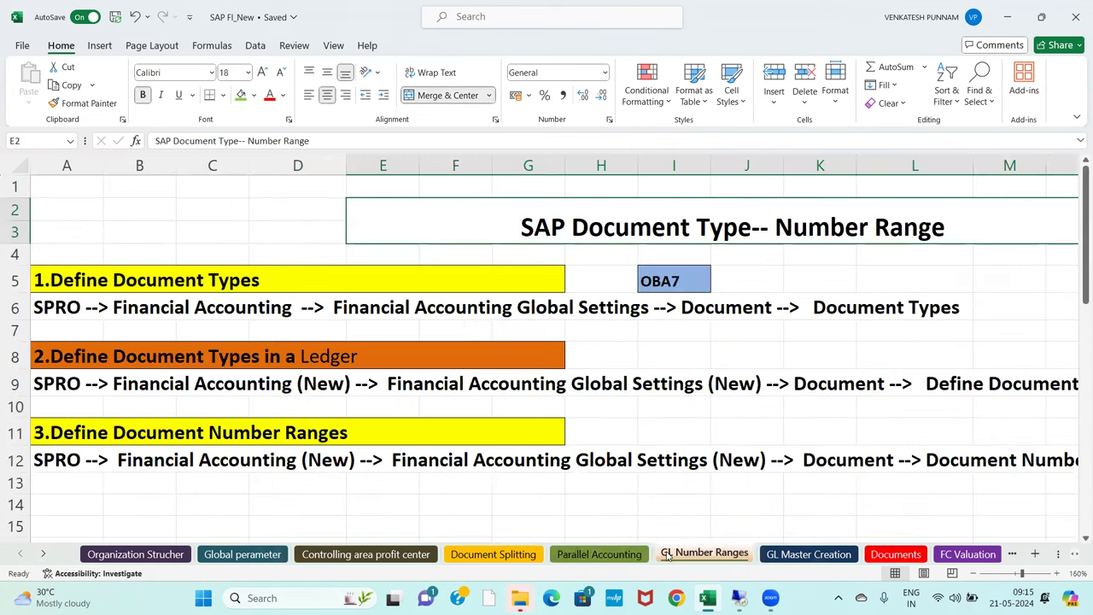